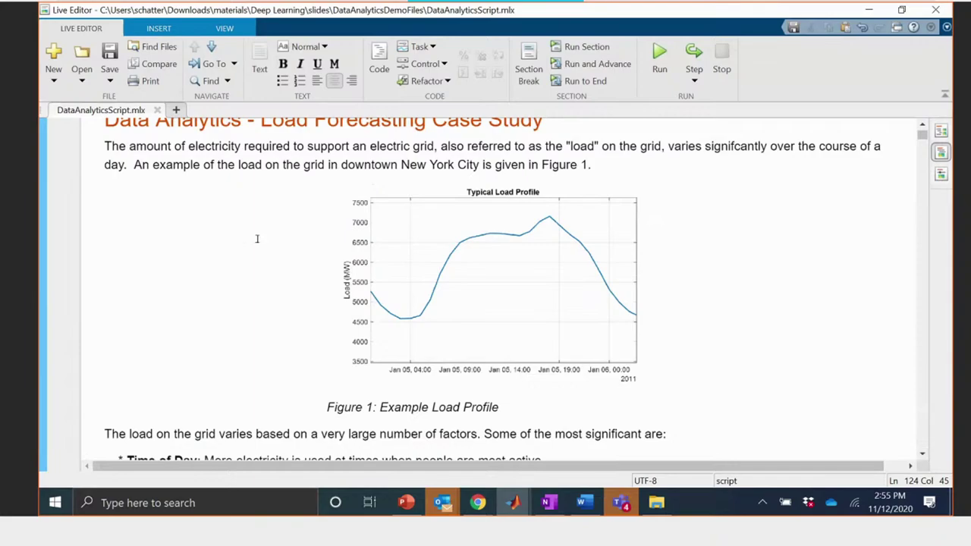
# - Read the load forecasting case study's introduction through to the section on downloading historical load data
pyautogui.click(277, 197)
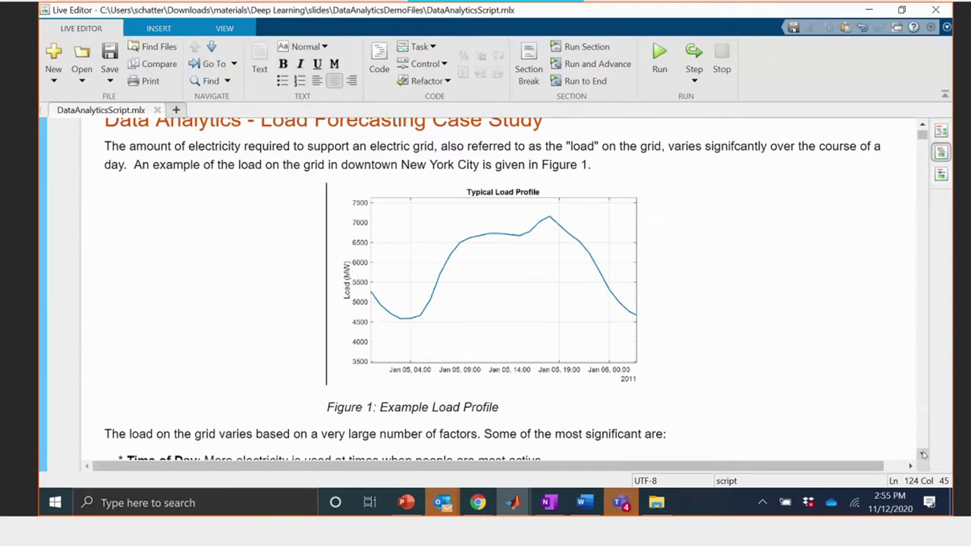
pyautogui.click(923, 454)
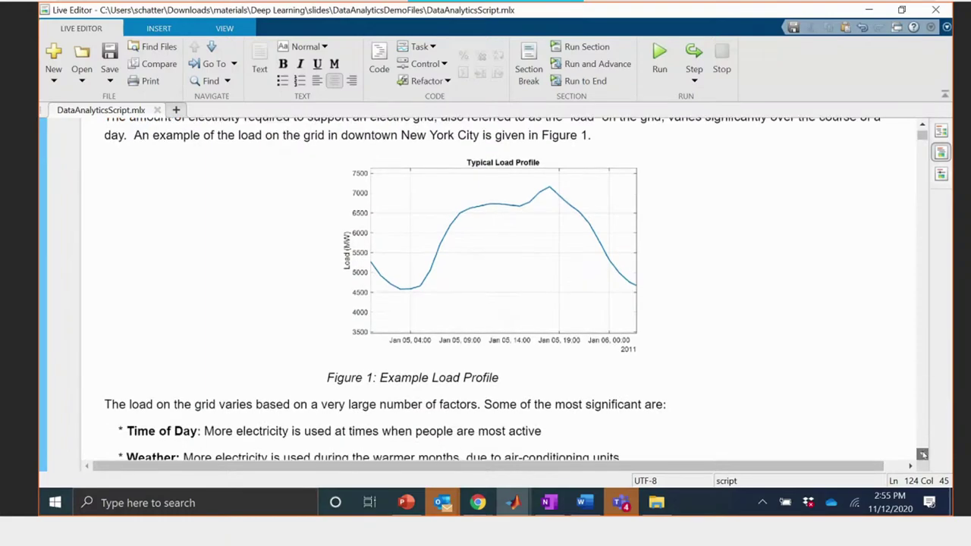
pyautogui.click(922, 454)
pyautogui.click(923, 453)
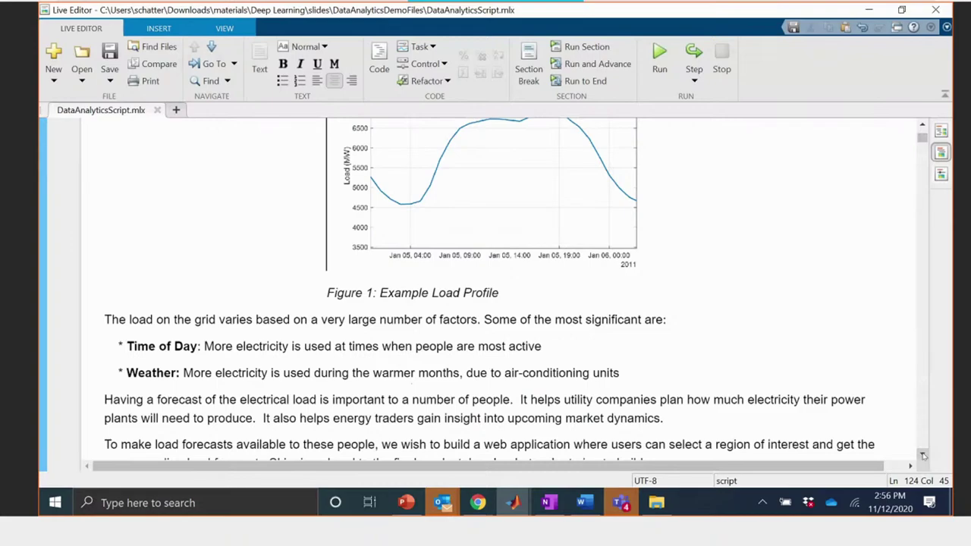
pyautogui.click(923, 454)
pyautogui.click(923, 454)
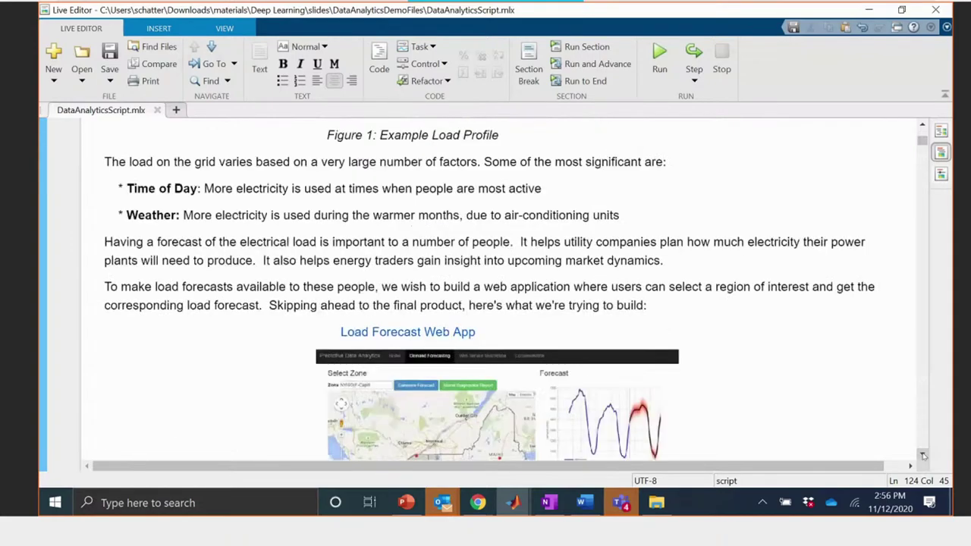
pyautogui.click(923, 454)
pyautogui.press('Down')
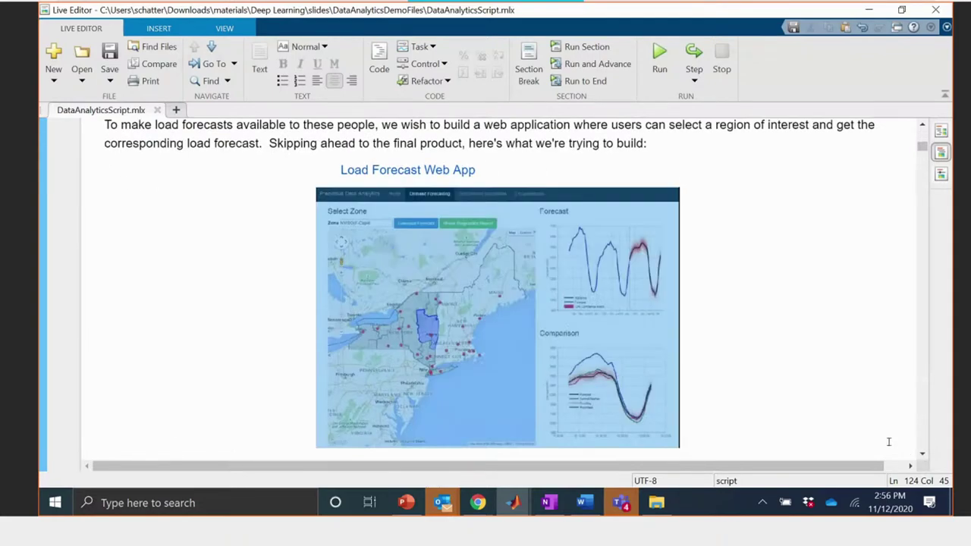
pyautogui.click(923, 455)
pyautogui.click(924, 455)
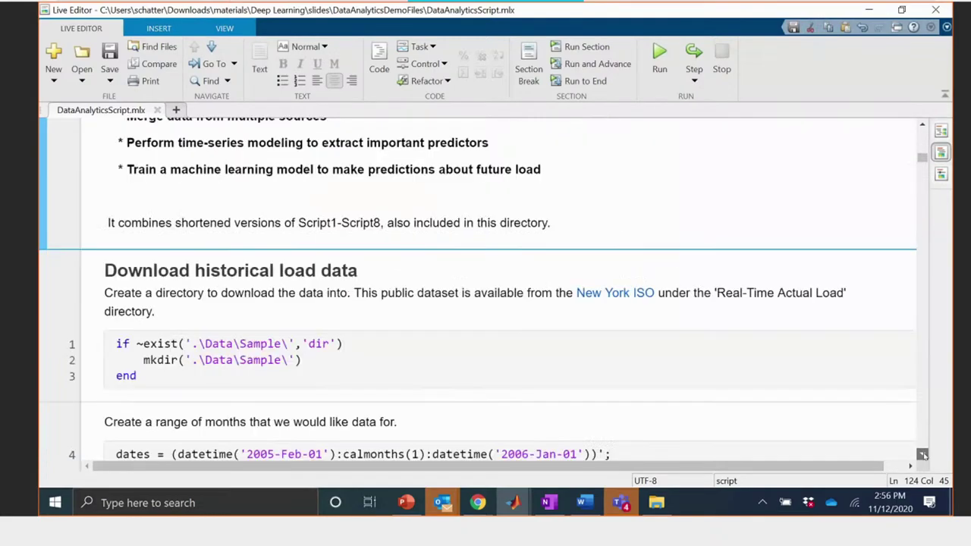
pyautogui.click(923, 454)
pyautogui.click(923, 454)
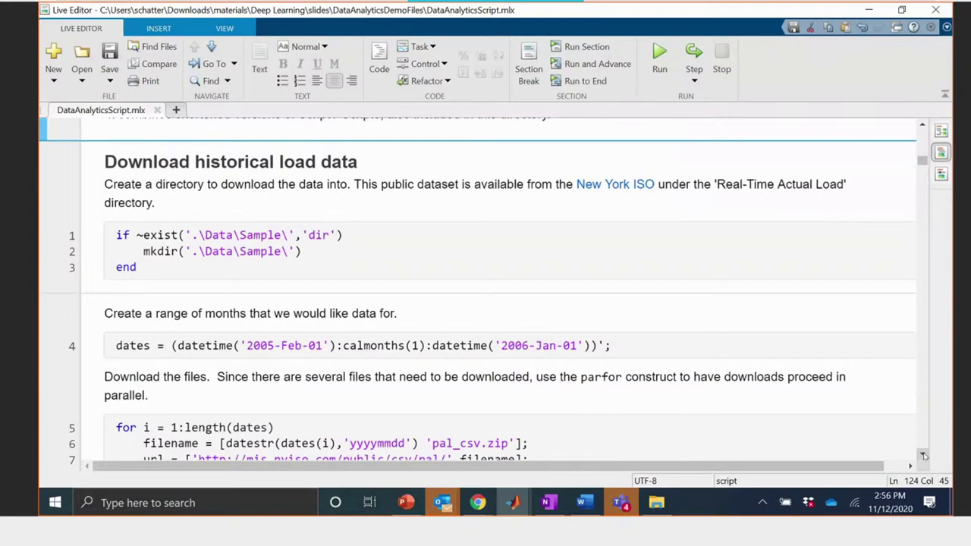
pyautogui.click(924, 454)
pyautogui.click(923, 454)
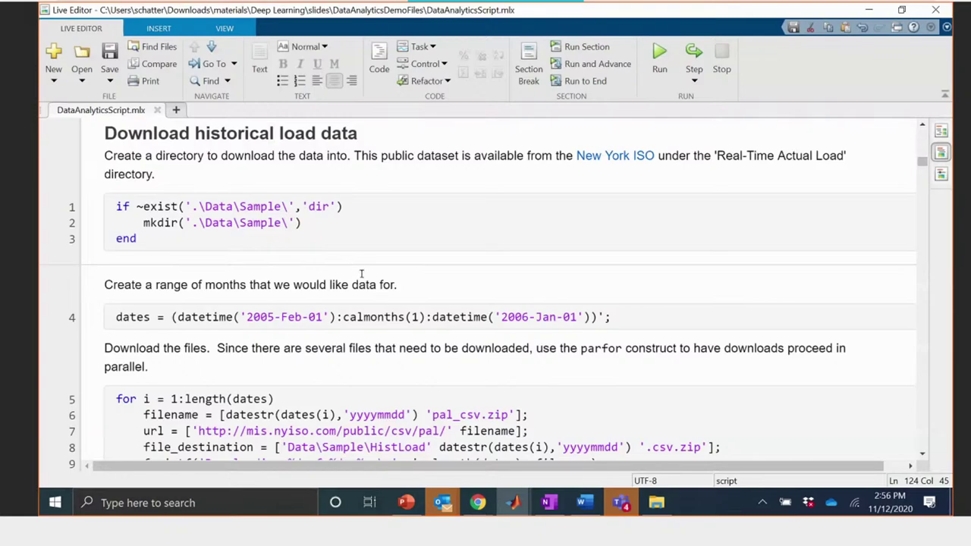
# - View the linked New York ISO data page and examine the script's code that creates the Data\Sample directory
pyautogui.click(615, 157)
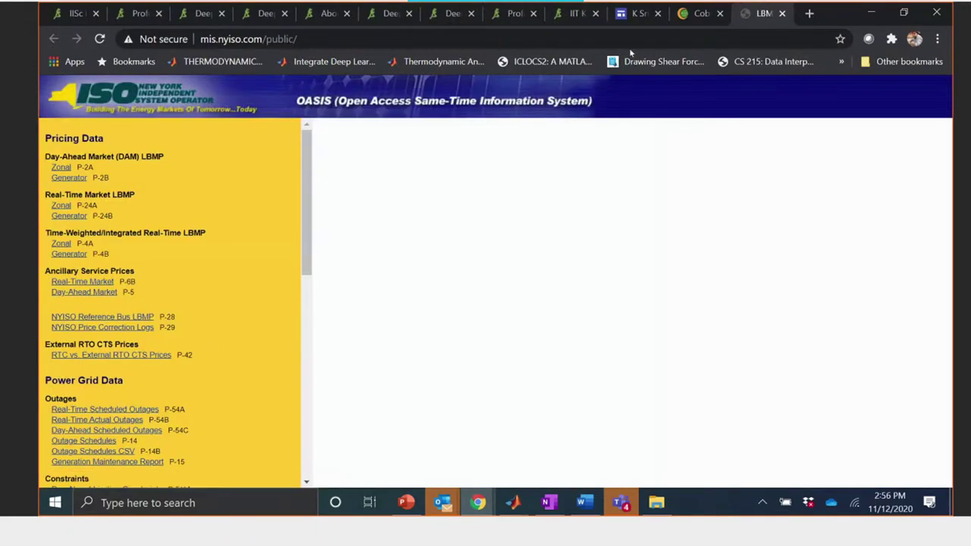
pyautogui.click(867, 14)
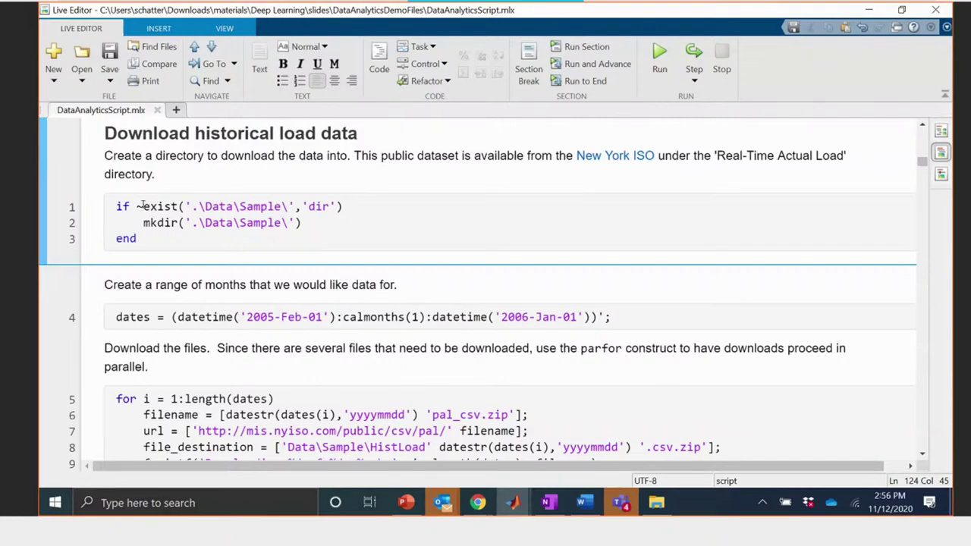
pyautogui.moveTo(144, 206); pyautogui.dragTo(181, 223)
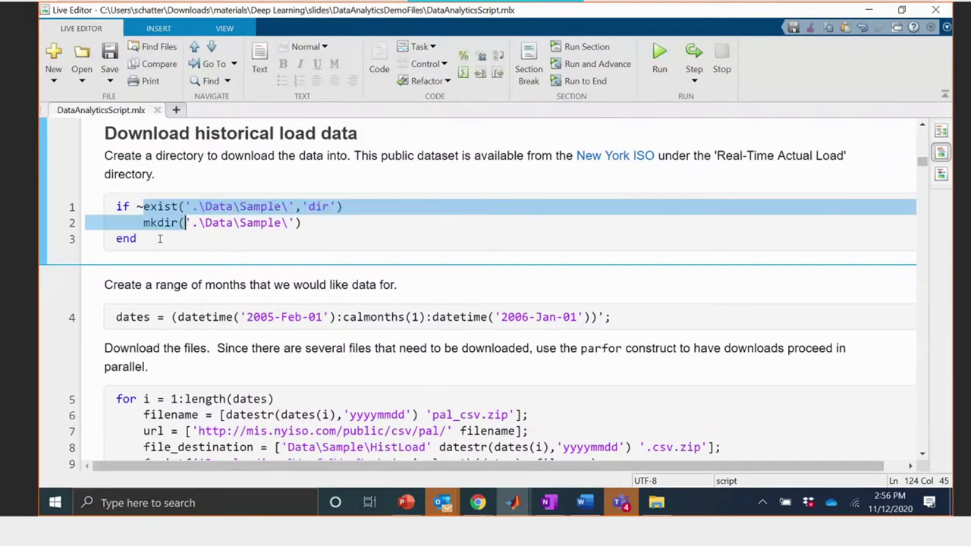
pyautogui.click(189, 238)
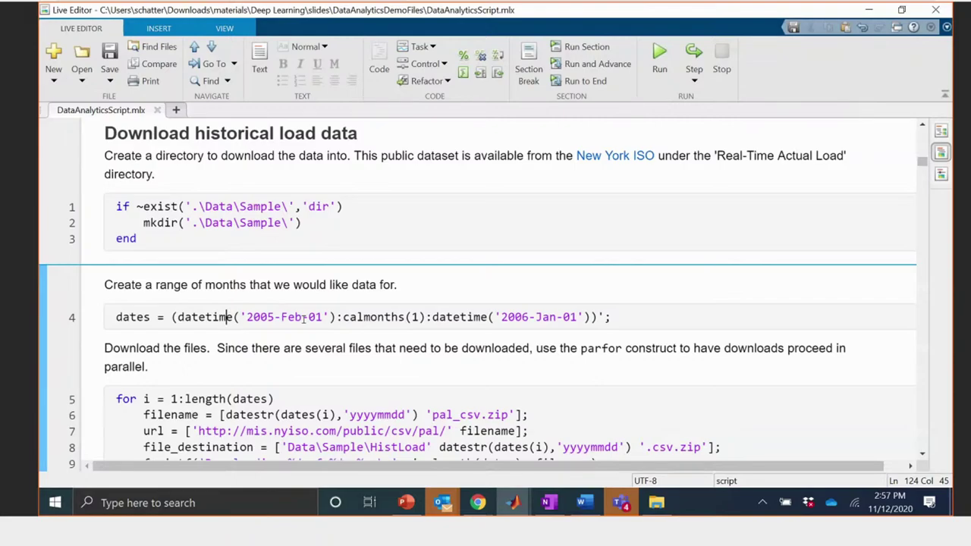
# - Examine the code that defines the range of months for the data download
pyautogui.scroll(-3, 304, 320)
pyautogui.scroll(-1, 269, 180)
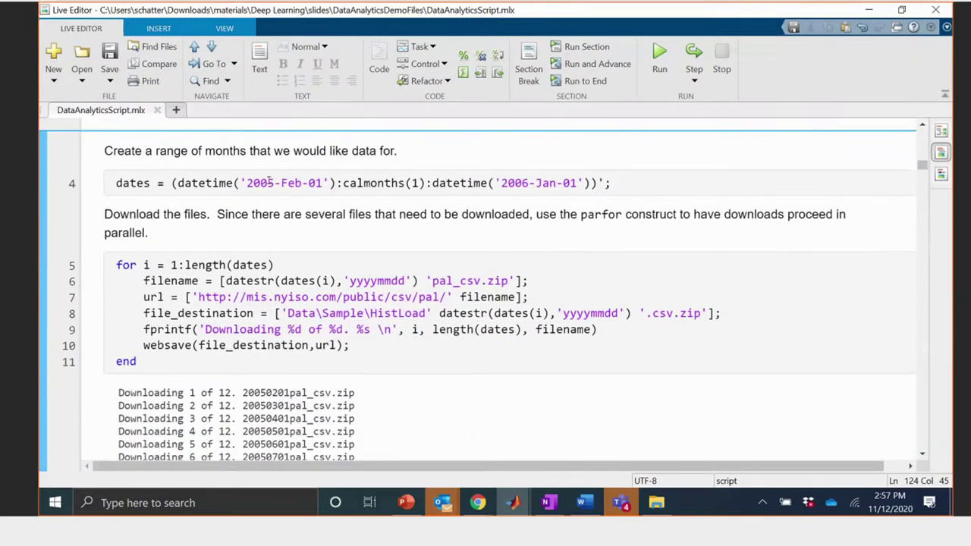
pyautogui.click(269, 179)
pyautogui.scroll(3, 366, 295)
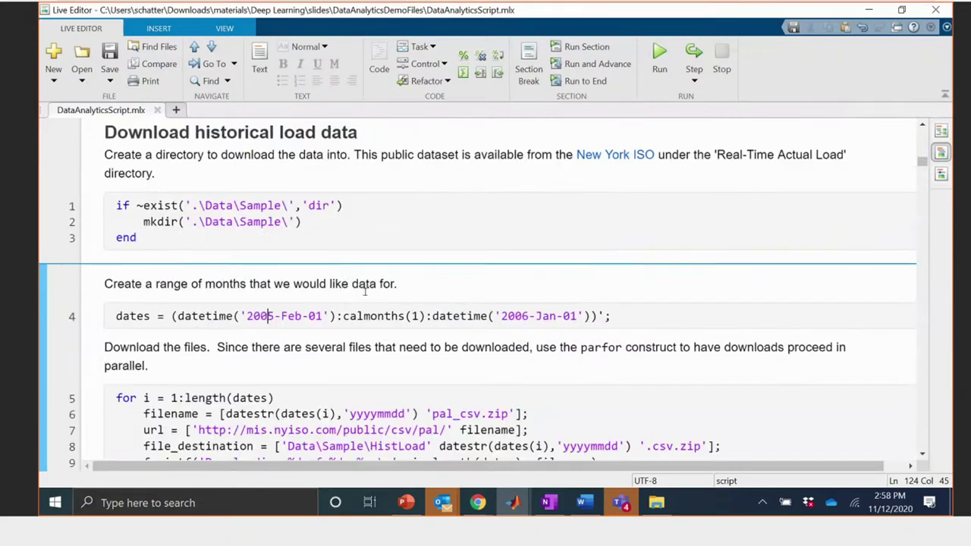
pyautogui.click(924, 458)
pyautogui.scroll(-3, 924, 458)
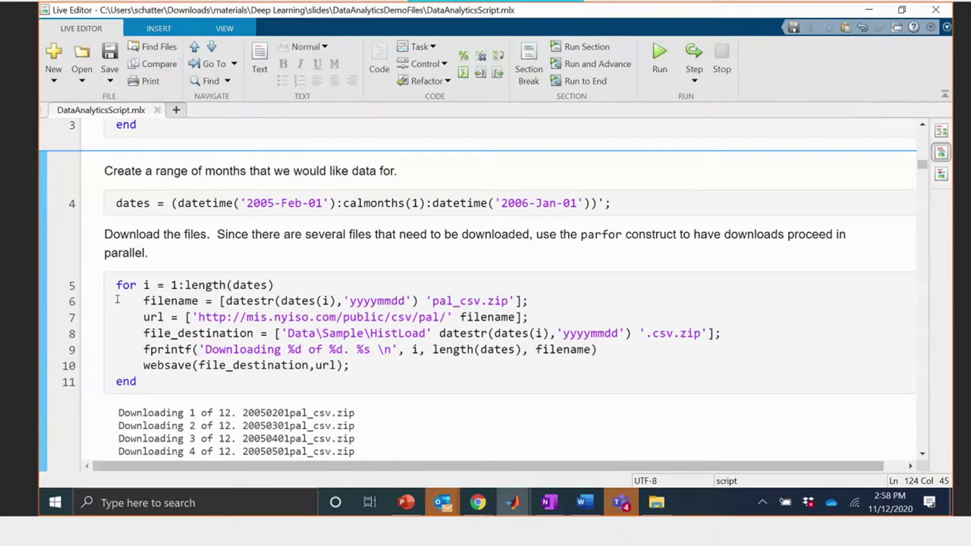
# - Examine the loop that downloads the monthly load files and its printed output
pyautogui.moveTo(110, 276); pyautogui.dragTo(245, 358)
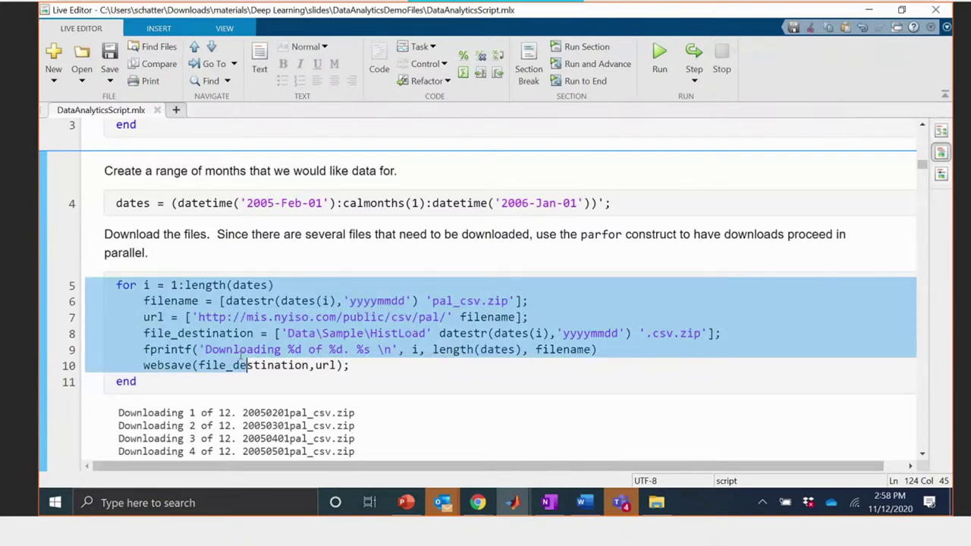
pyautogui.click(245, 365)
pyautogui.click(337, 333)
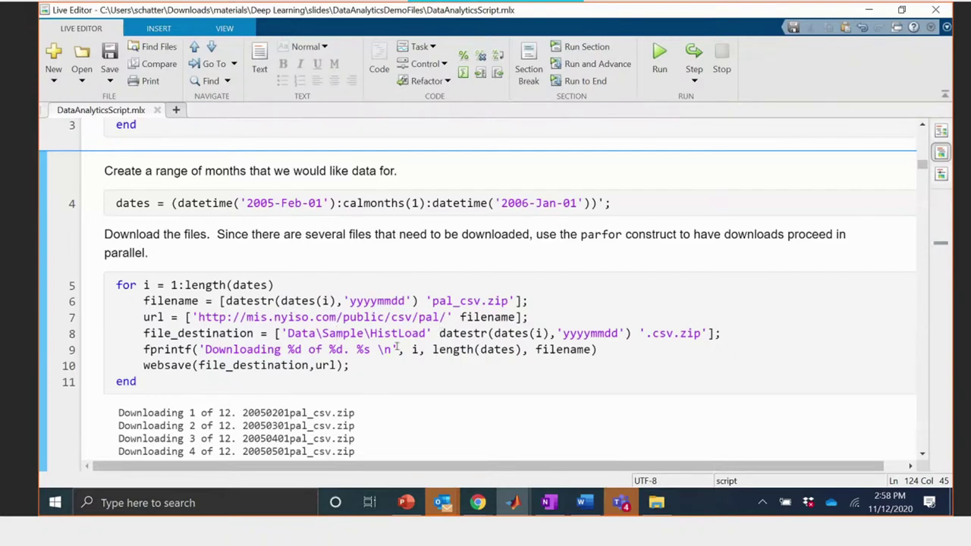
pyautogui.click(923, 454)
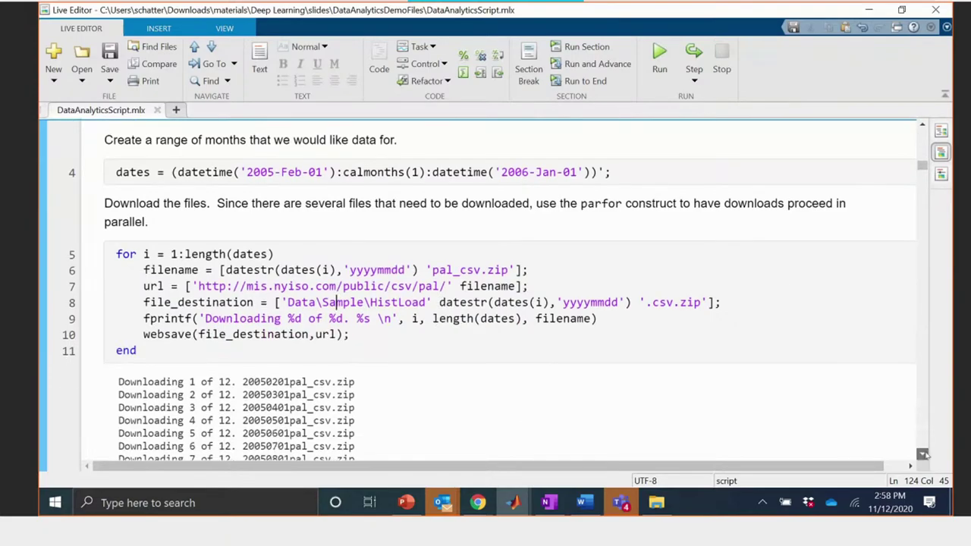
pyautogui.scroll(-5, 922, 454)
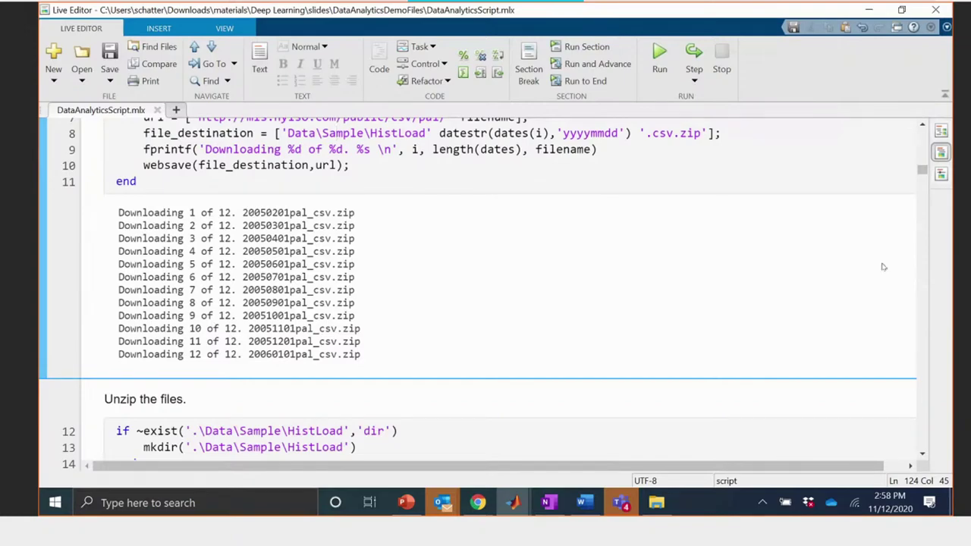
# - Display the script's output on the right of the code and switch it back to inline
pyautogui.click(943, 132)
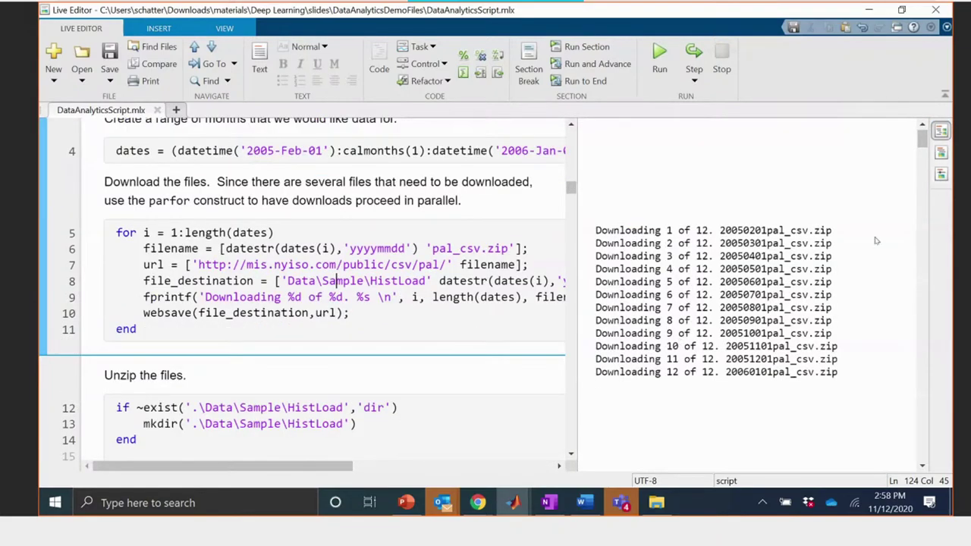
pyautogui.click(941, 154)
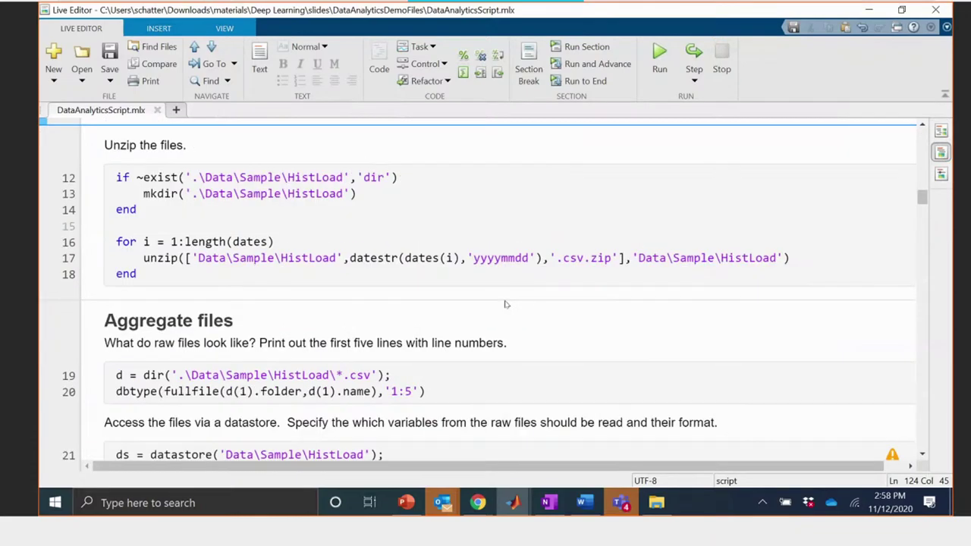
pyautogui.scroll(5, 258, 252)
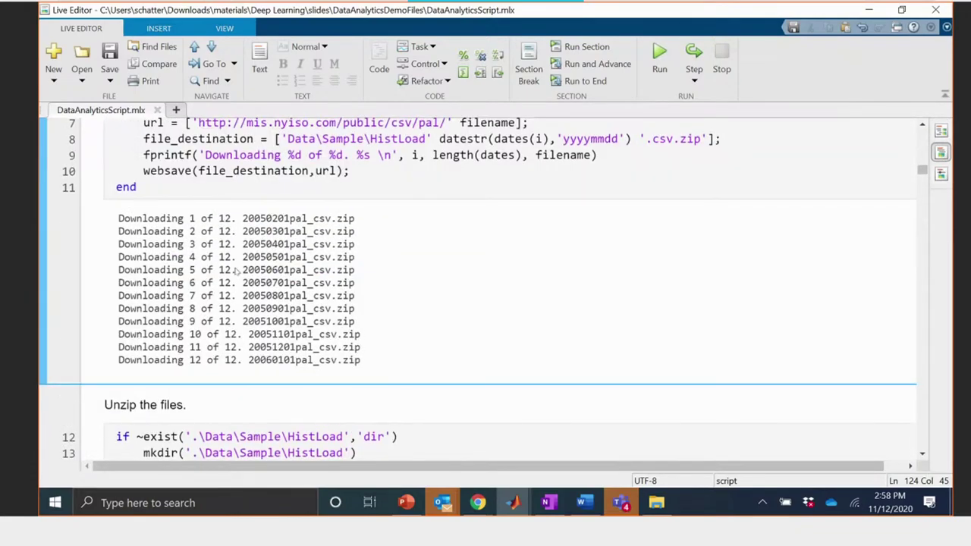
pyautogui.scroll(-4, 266, 255)
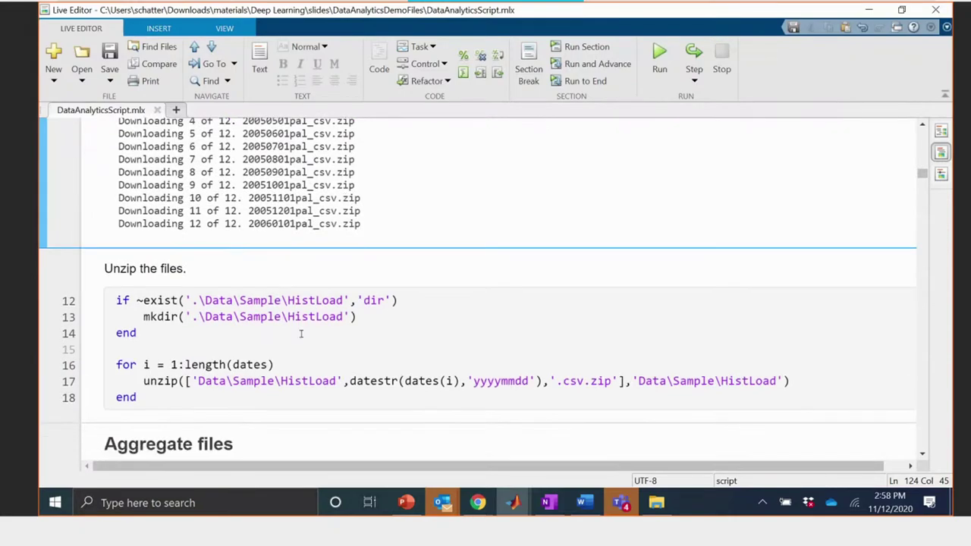
# - Highlight the unzip command and browse the Sample folder in the main MATLAB window to check the downloaded zip files
pyautogui.moveTo(138, 380); pyautogui.dragTo(178, 380)
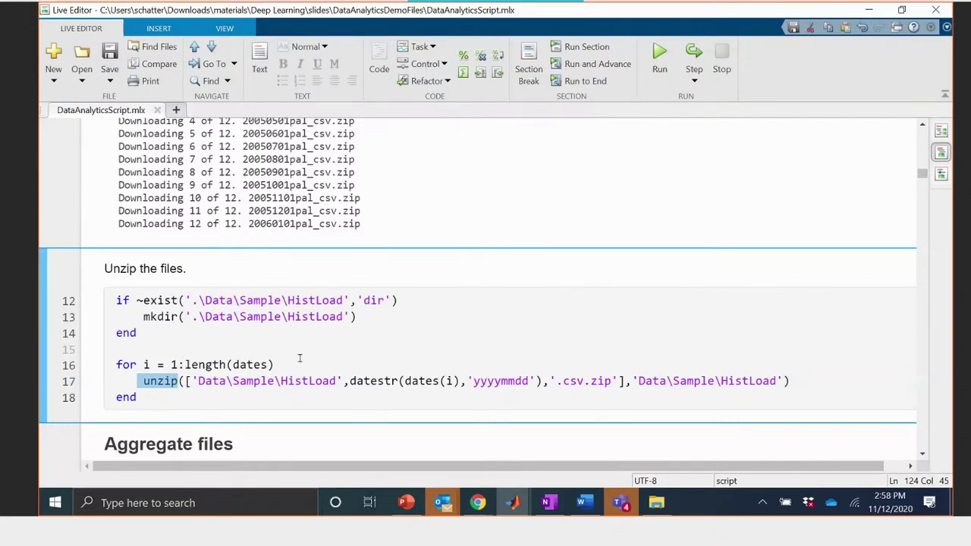
pyautogui.click(515, 503)
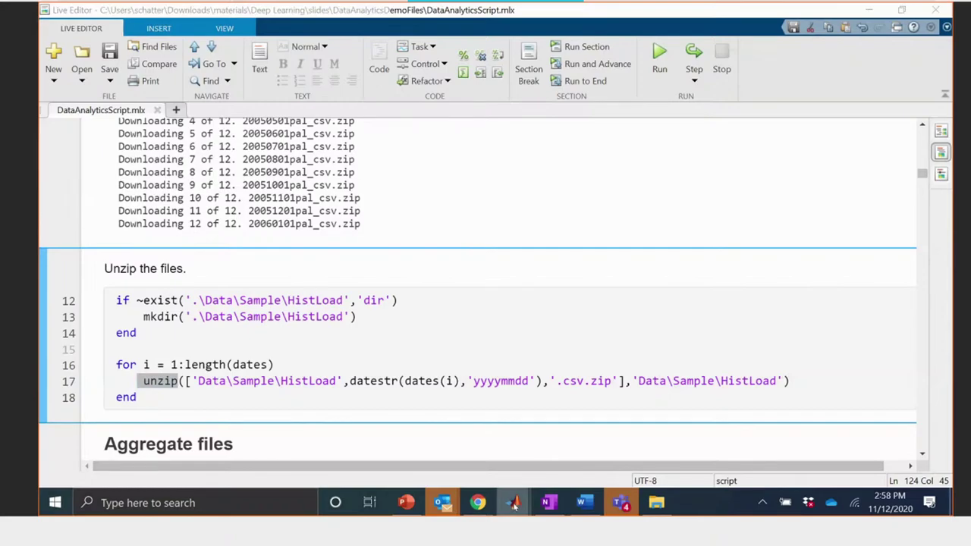
pyautogui.click(429, 438)
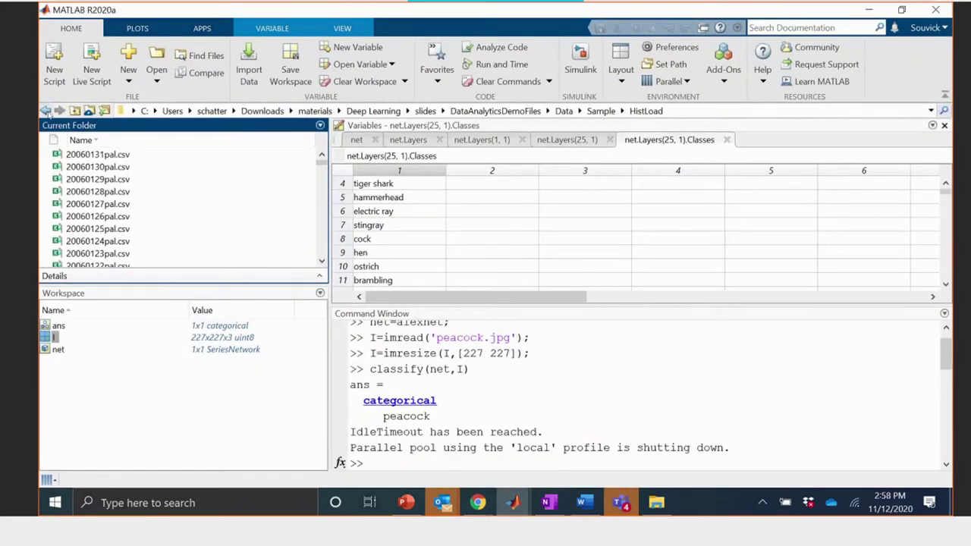
pyautogui.click(46, 111)
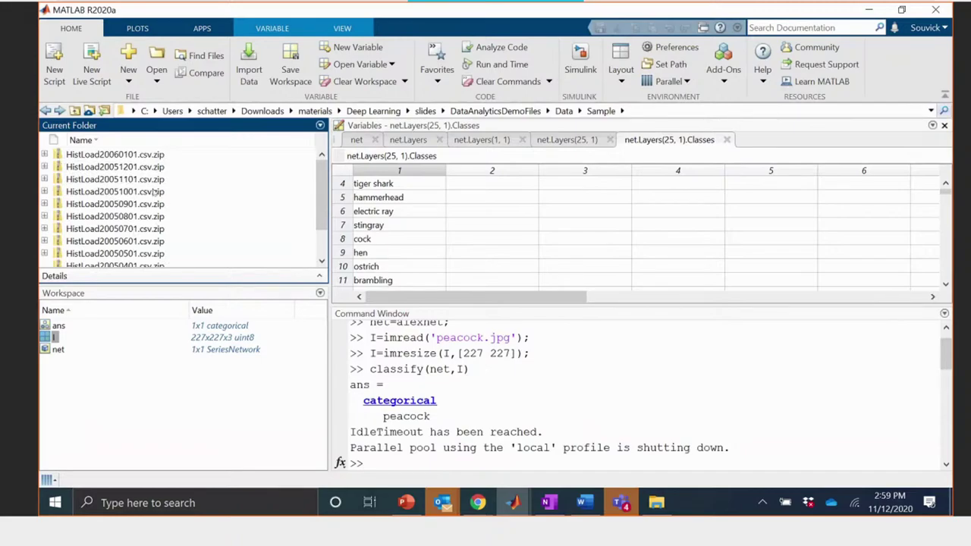
pyautogui.scroll(-1, 154, 192)
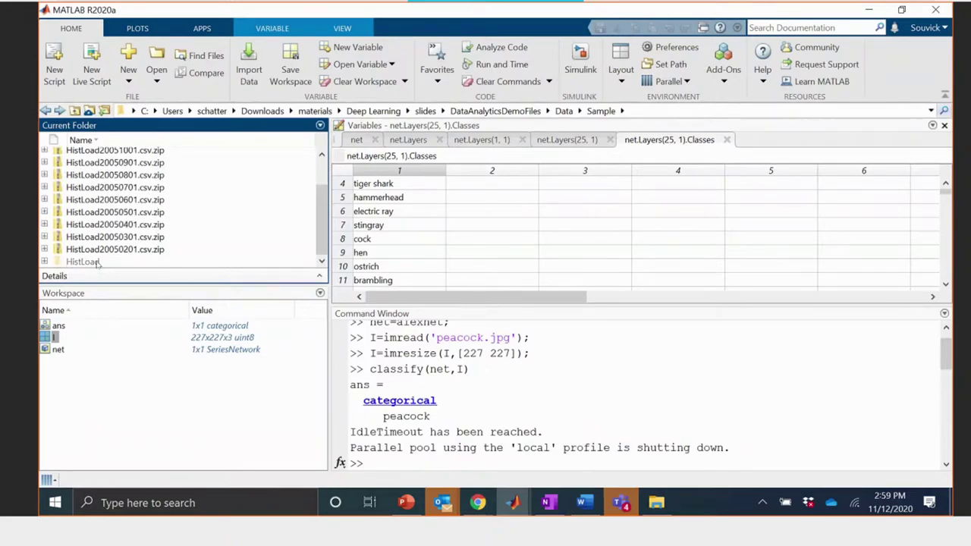
pyautogui.click(868, 11)
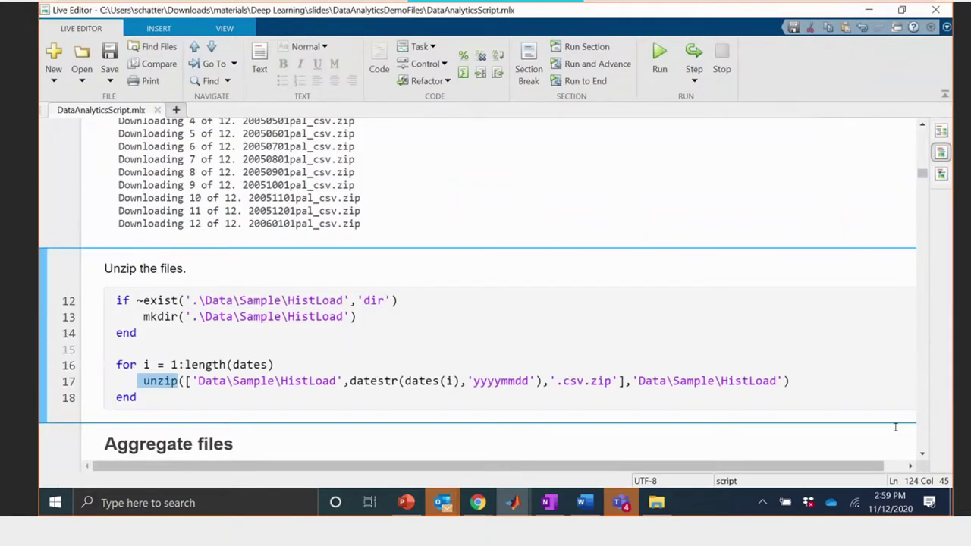
# - Examine the Aggregate files code that lists the CSV files and prints the first five lines of a raw file
pyautogui.click(922, 454)
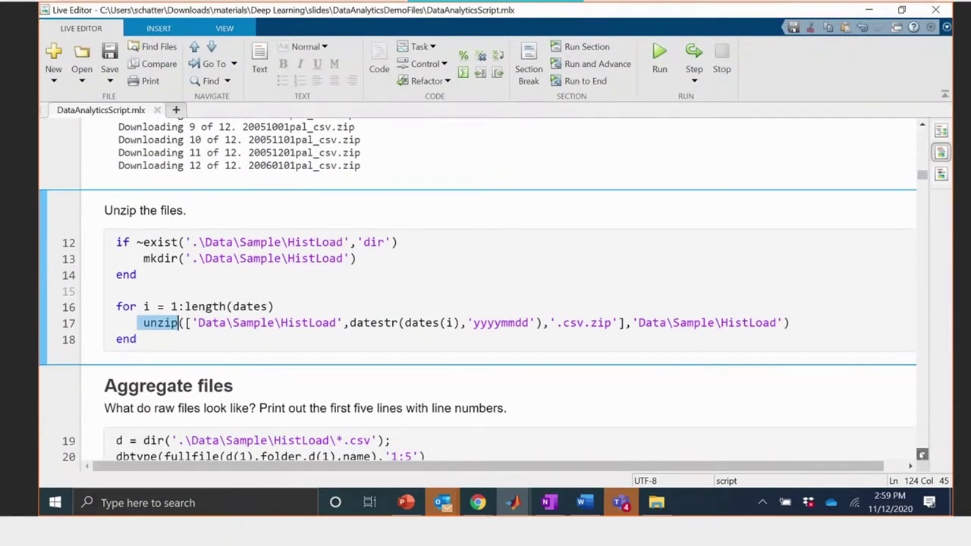
pyautogui.click(921, 454)
pyautogui.click(922, 454)
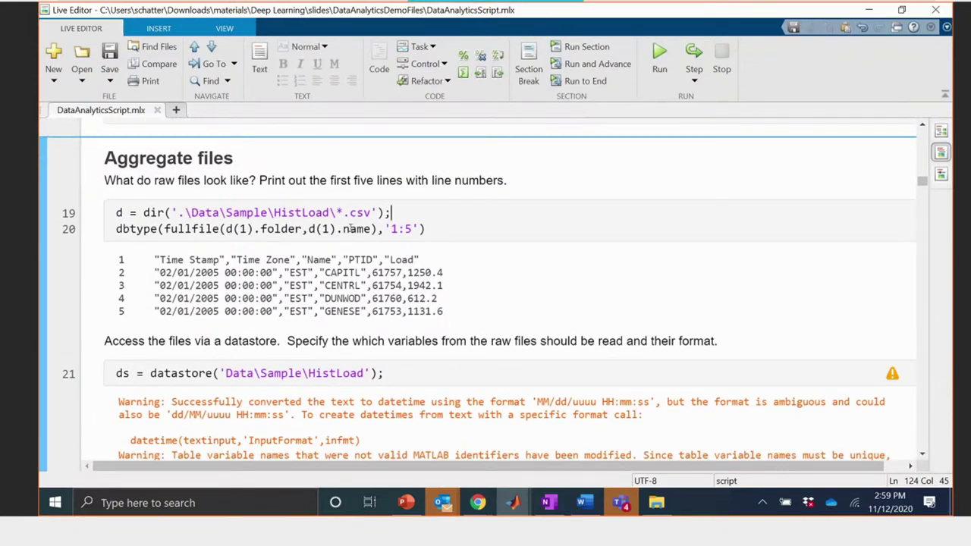
pyautogui.click(446, 229)
pyautogui.doubleClick(357, 212)
pyautogui.click(429, 229)
pyautogui.keyDown('shift'); pyautogui.click(166, 212); pyautogui.keyUp('shift')
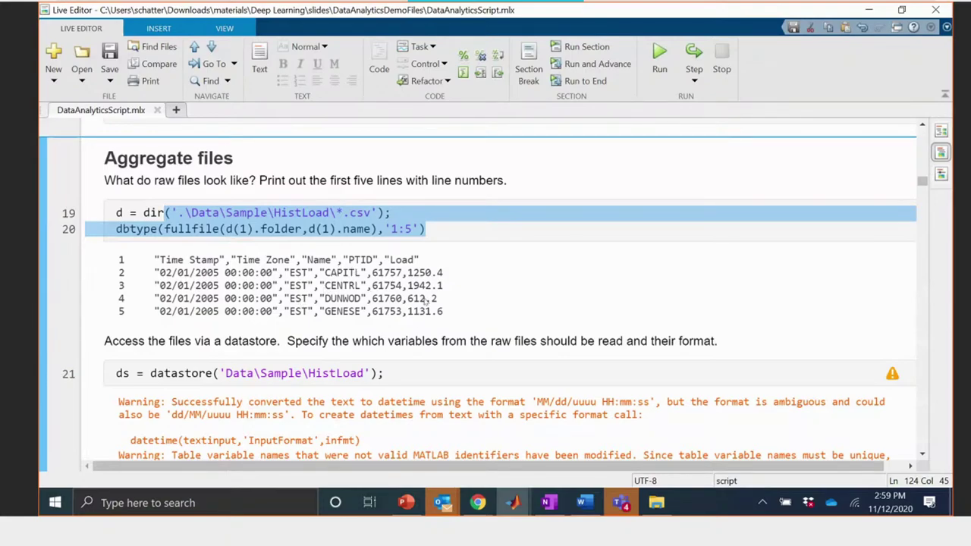
# - Examine the datastore command that accesses the HistLoad files, highlighting the datastore function
pyautogui.click(428, 371)
pyautogui.scroll(-5, 461, 353)
pyautogui.scroll(5, 464, 353)
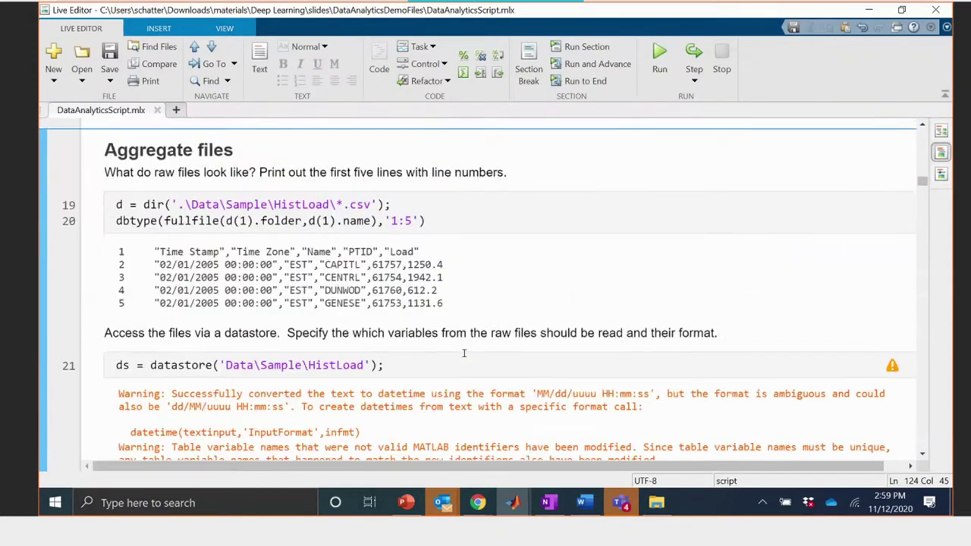
pyautogui.scroll(1, 464, 352)
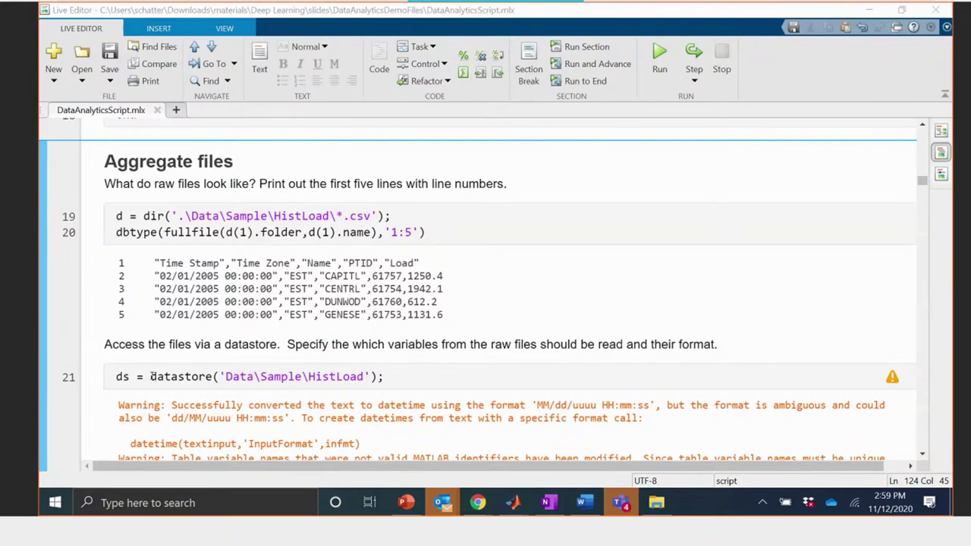
pyautogui.moveTo(151, 377); pyautogui.dragTo(214, 376)
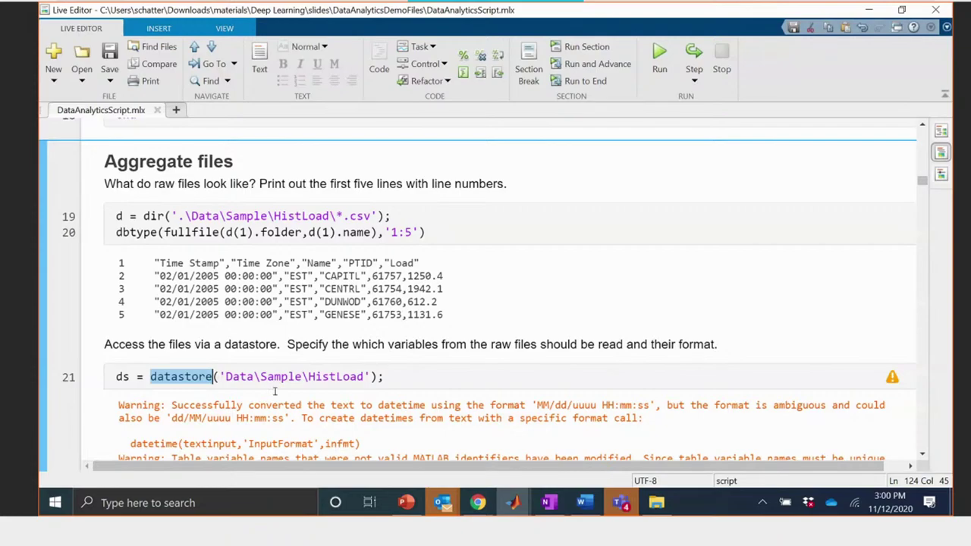
# - Highlight the datastore path and open the Data\Sample\HistLoad folder in the main MATLAB window to view its CSV files, dismissing the calendar reminder
pyautogui.moveTo(226, 376); pyautogui.dragTo(379, 376)
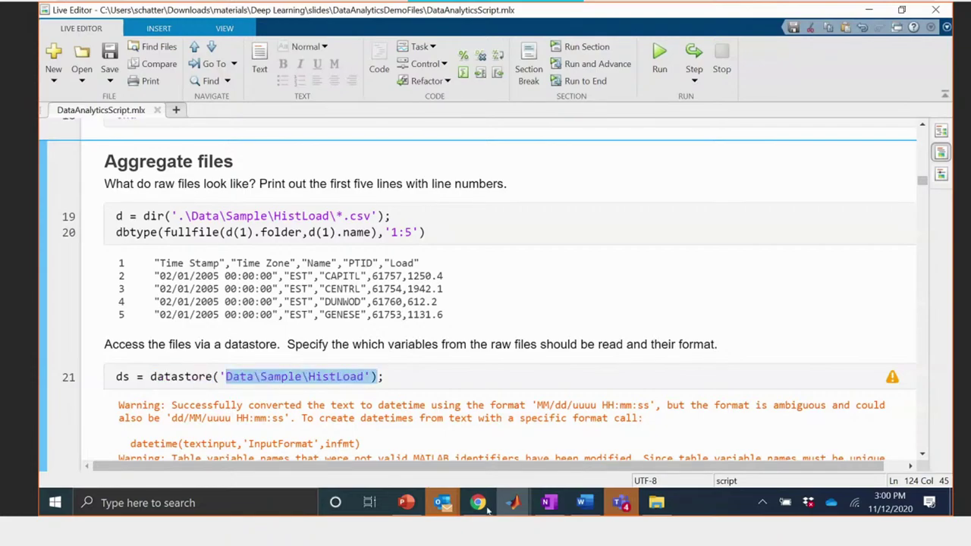
pyautogui.moveTo(513, 503)
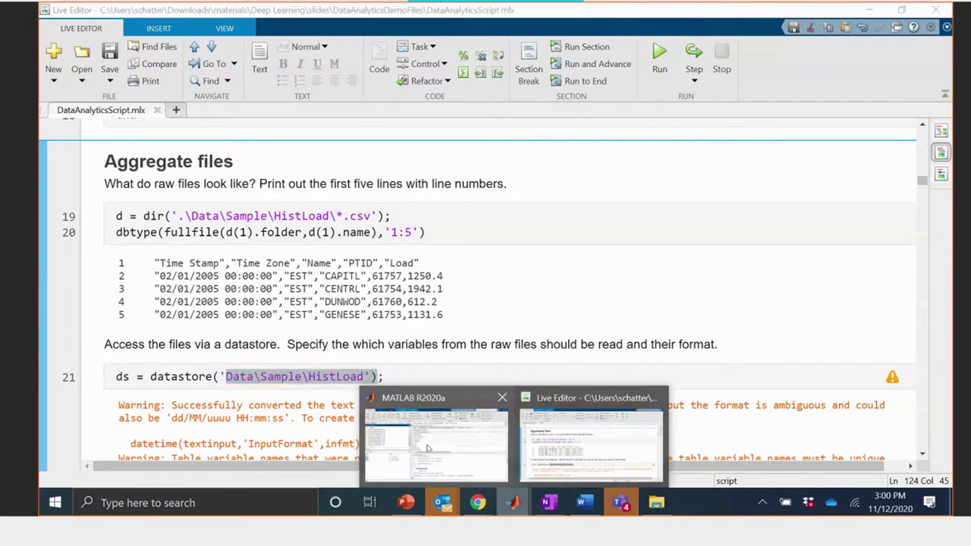
pyautogui.click(422, 447)
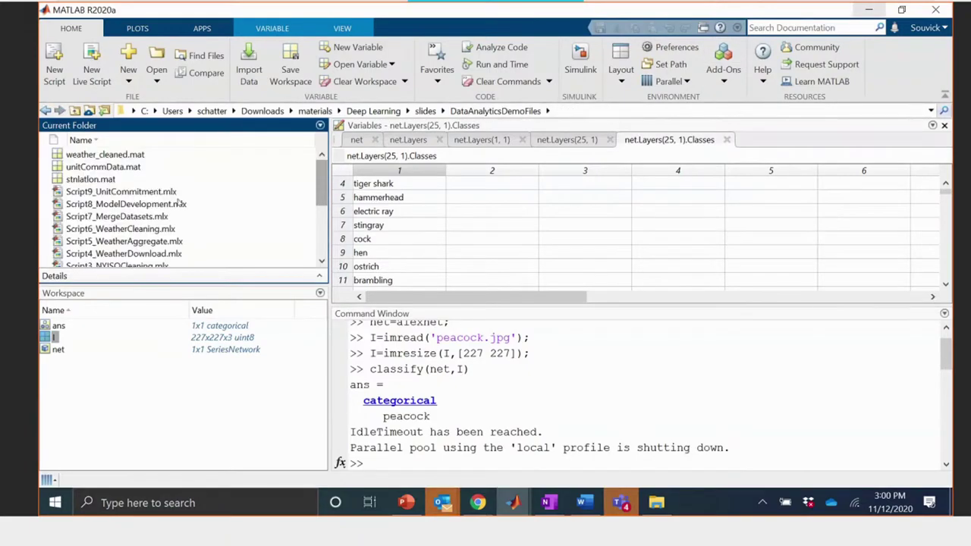
pyautogui.moveTo(322, 182); pyautogui.dragTo(326, 223)
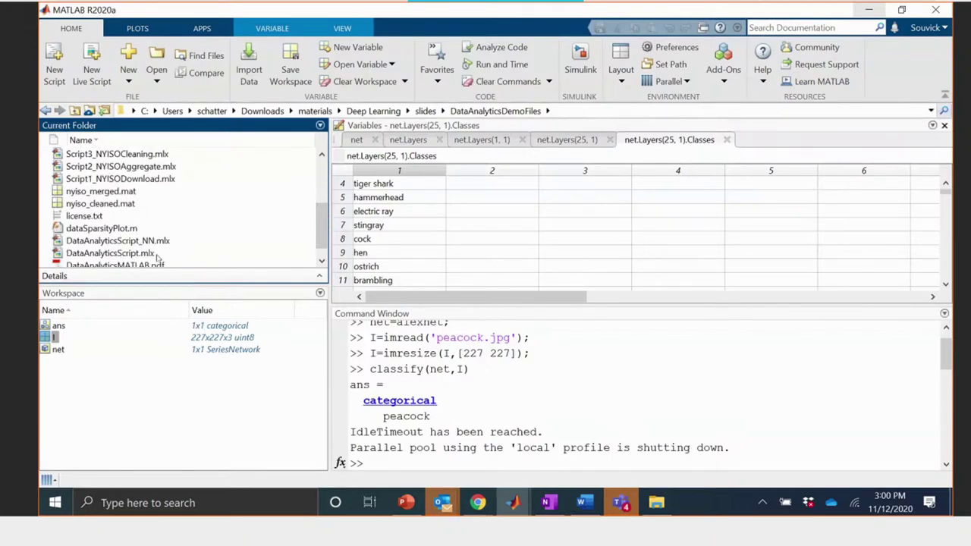
pyautogui.moveTo(325, 214); pyautogui.dragTo(330, 220)
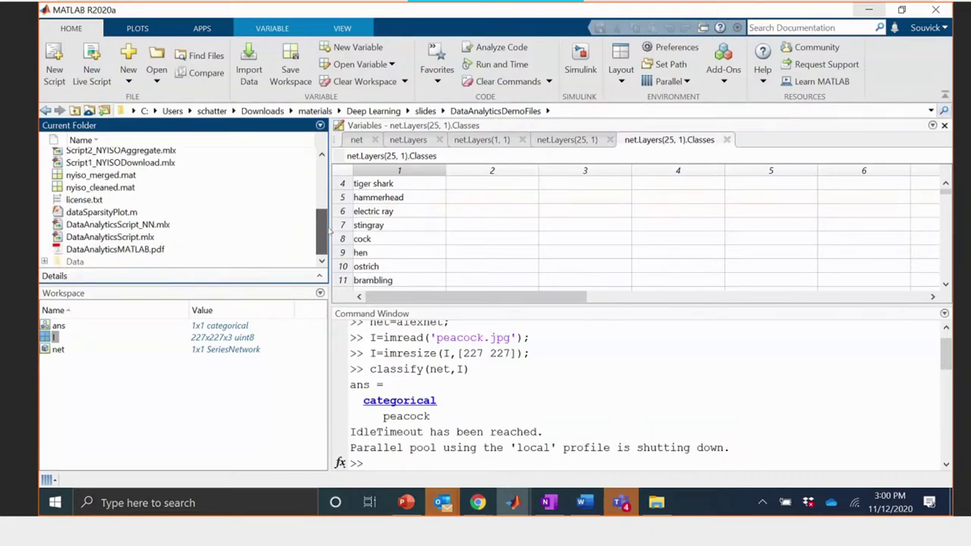
pyautogui.doubleClick(75, 262)
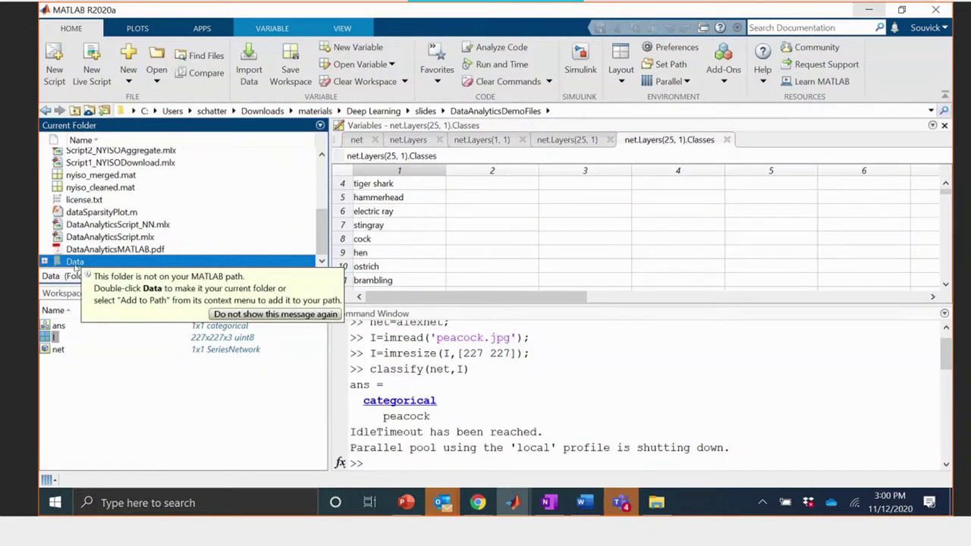
pyautogui.doubleClick(80, 154)
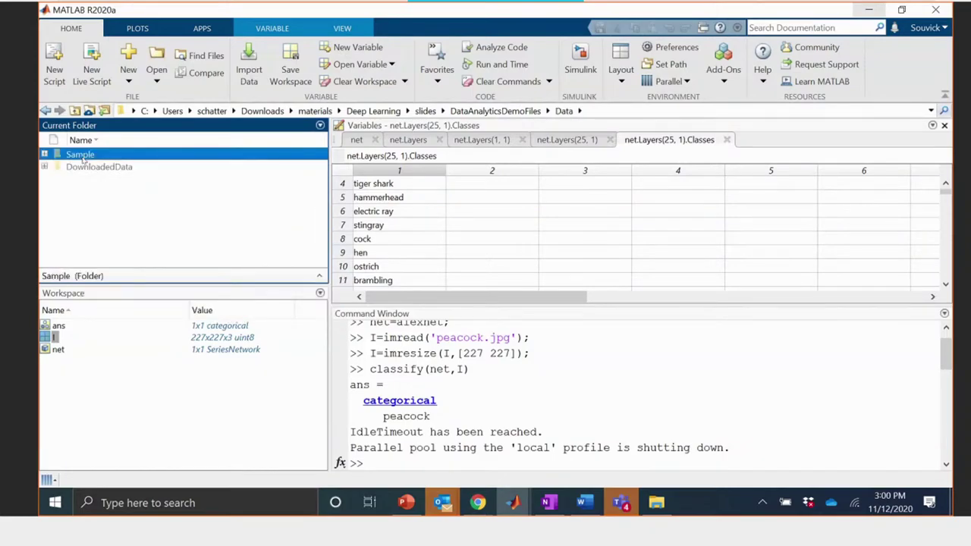
pyautogui.scroll(-1, 319, 188)
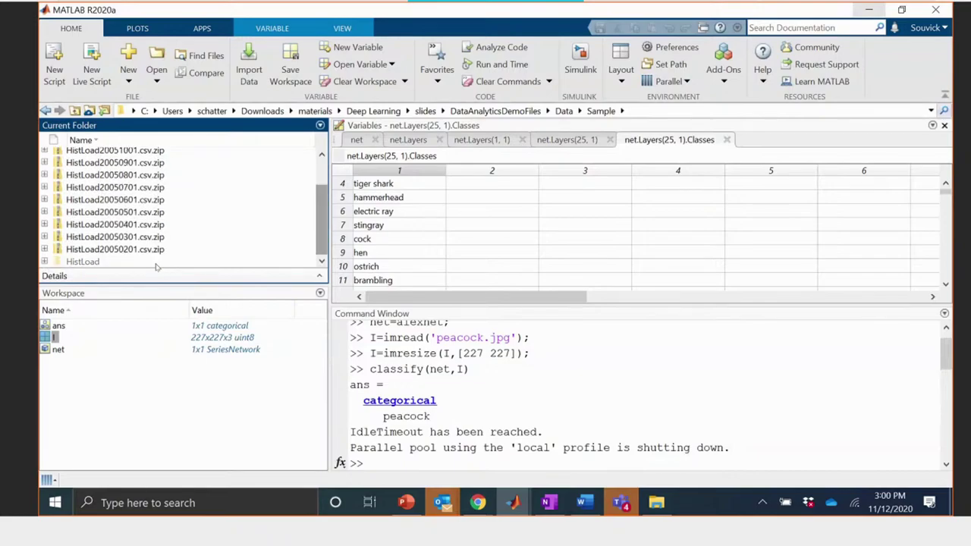
pyautogui.doubleClick(156, 263)
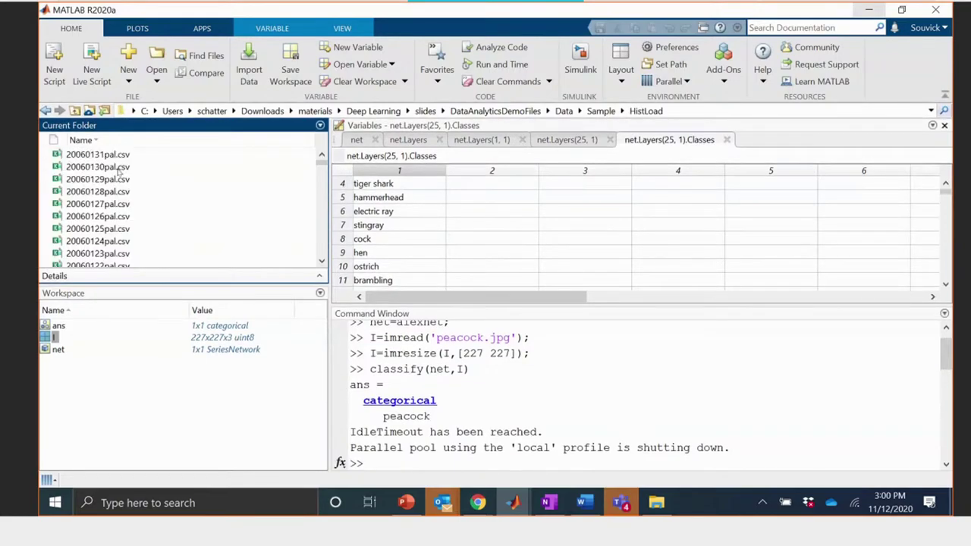
pyautogui.click(867, 10)
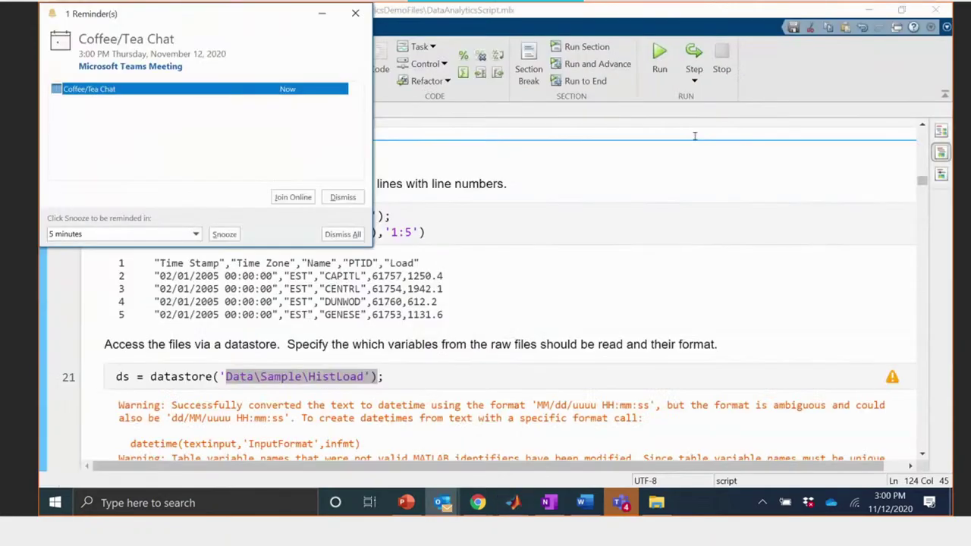
pyautogui.click(342, 234)
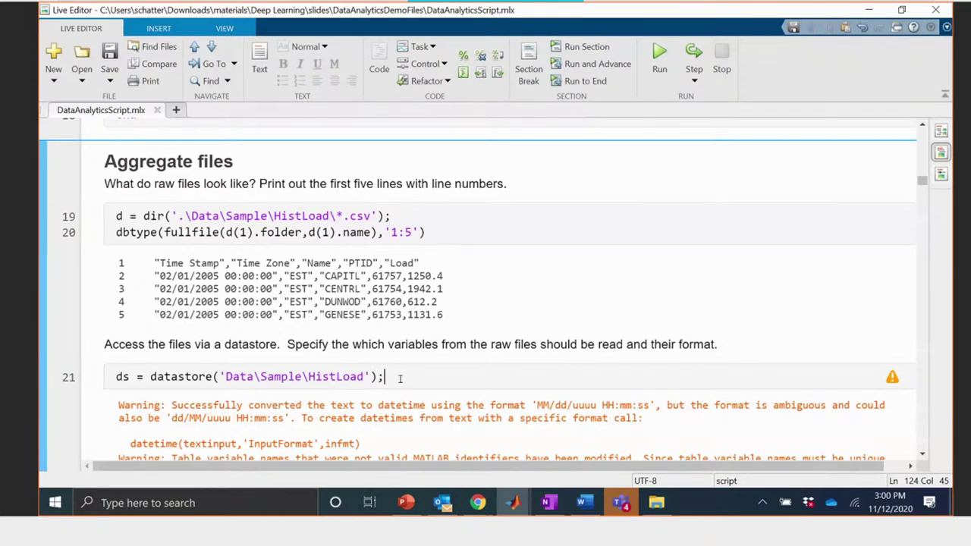
# - Try to run the Aggregate files section
pyautogui.scroll(-6, 400, 377)
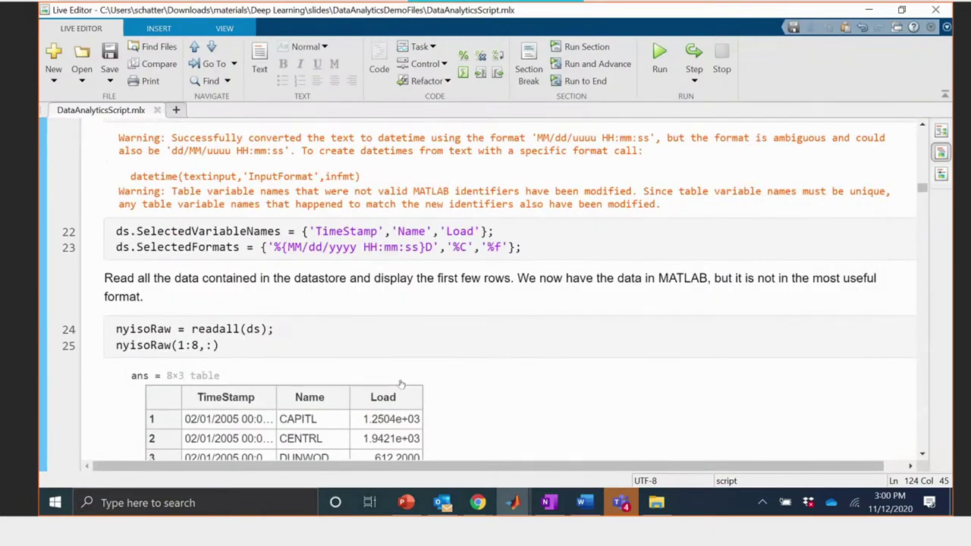
pyautogui.scroll(6, 401, 384)
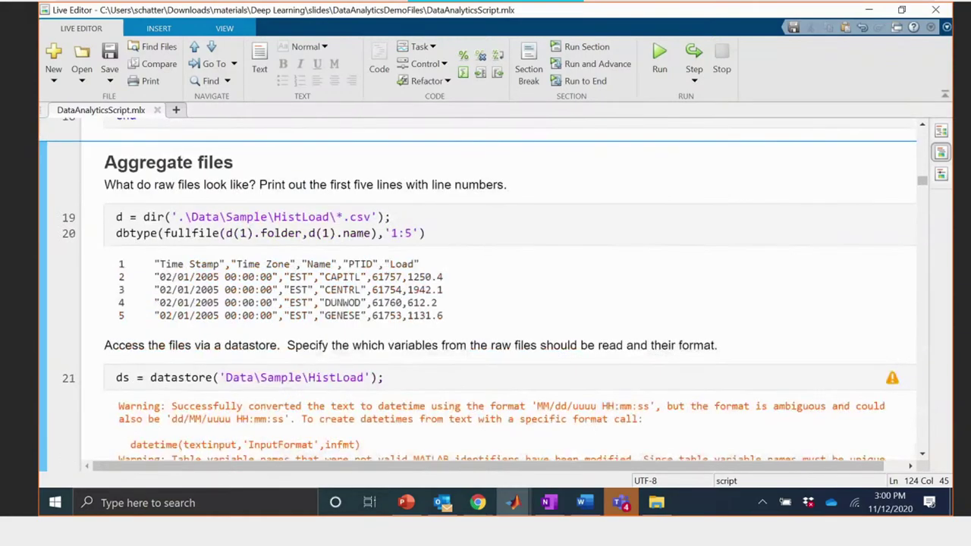
pyautogui.click(42, 297)
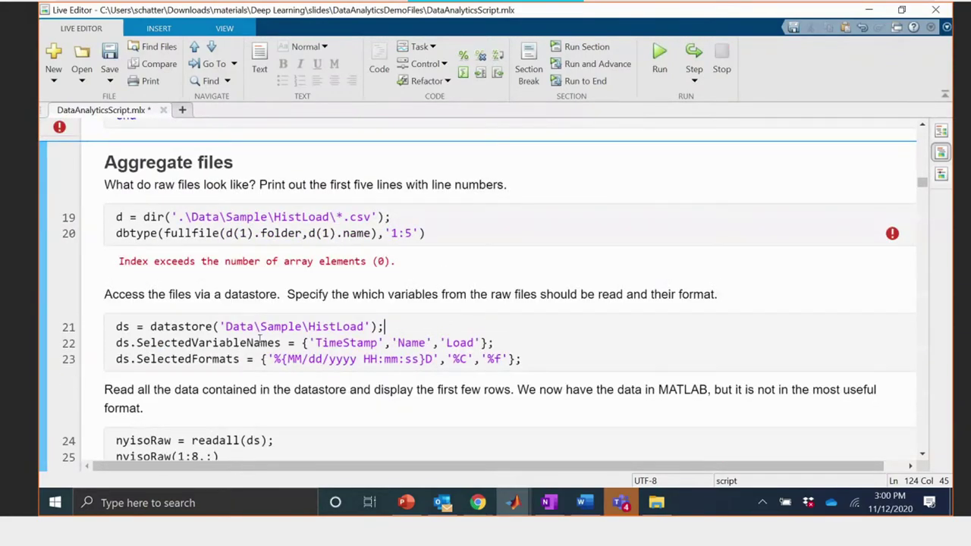
# - Run the section that creates the month range from 2005-Feb-01 to 2006-Jan-01 and downloads the New York ISO load files
pyautogui.scroll(4, 261, 339)
pyautogui.click(147, 329)
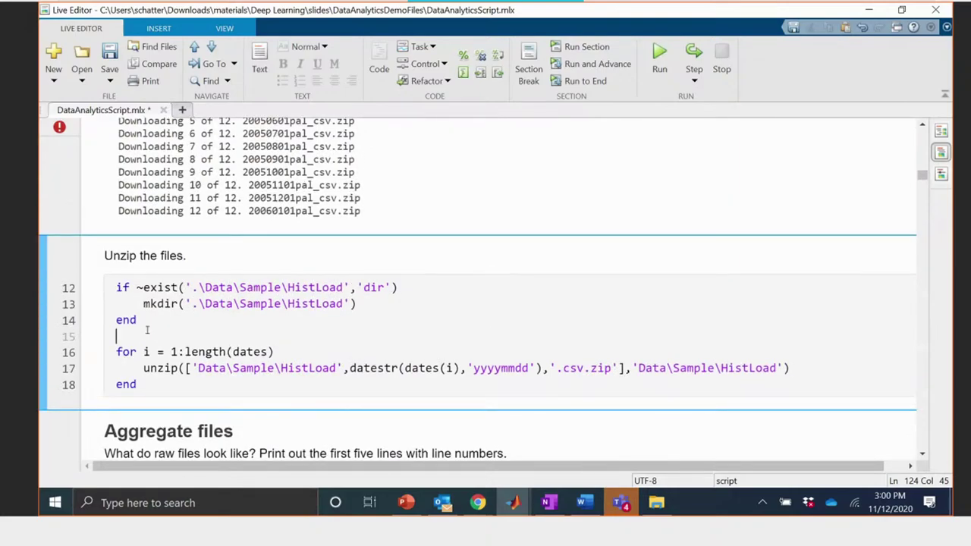
pyautogui.scroll(10, 147, 329)
pyautogui.scroll(2, 195, 339)
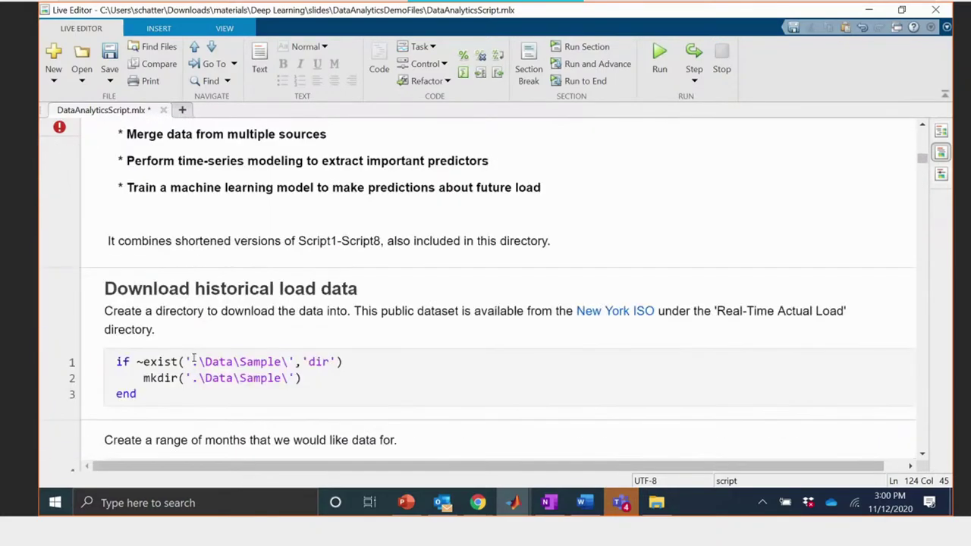
pyautogui.scroll(-2, 196, 339)
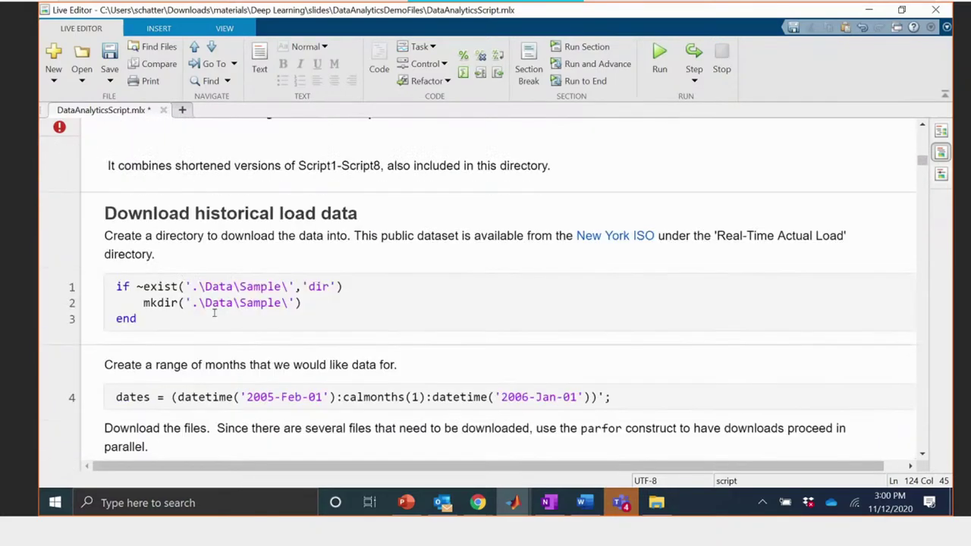
pyautogui.rightClick(127, 110)
pyautogui.press('Escape')
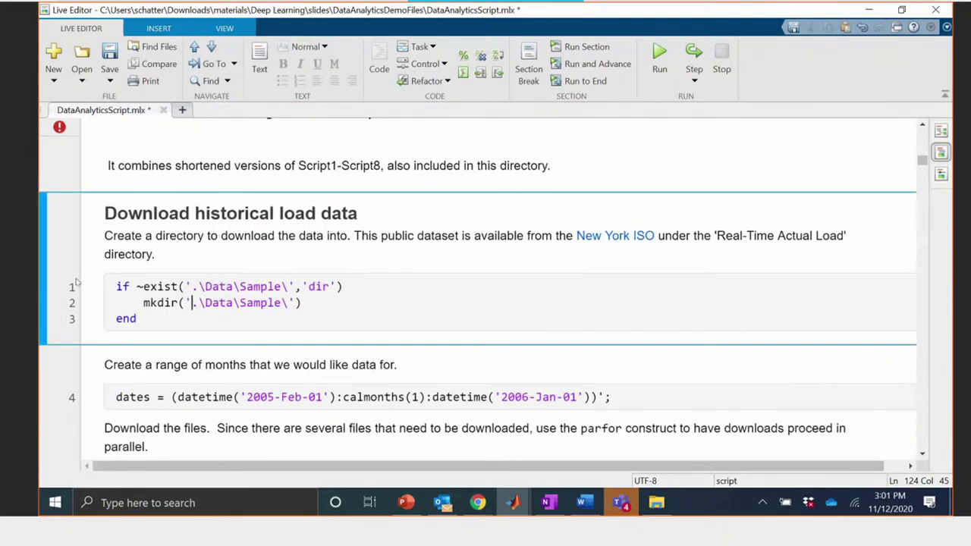
pyautogui.scroll(-3, 315, 312)
pyautogui.click(280, 263)
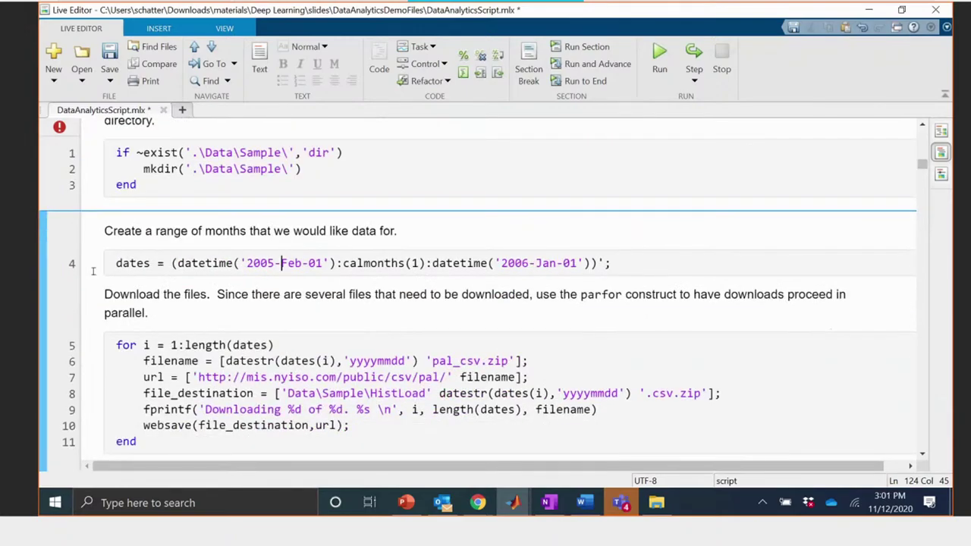
pyautogui.hotkey('ctrl', 'Return')
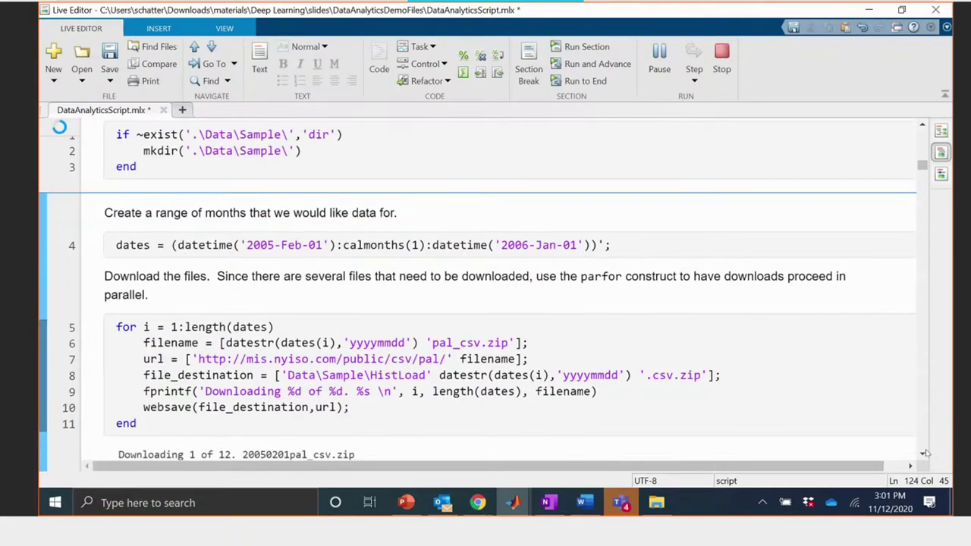
pyautogui.scroll(-3, 575, 393)
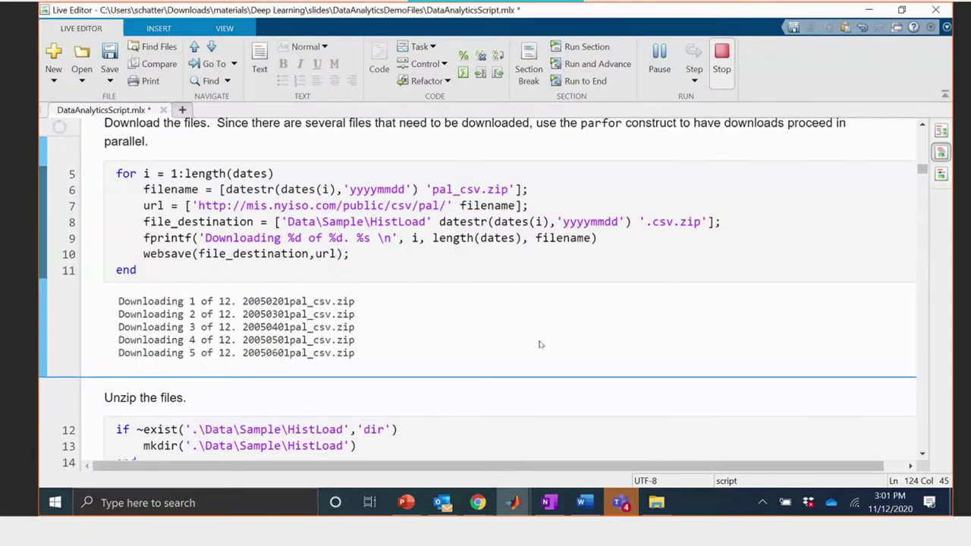
# - Check the download output, then examine the workspace variables and parallel pool status in the main MATLAB window
pyautogui.click(513, 503)
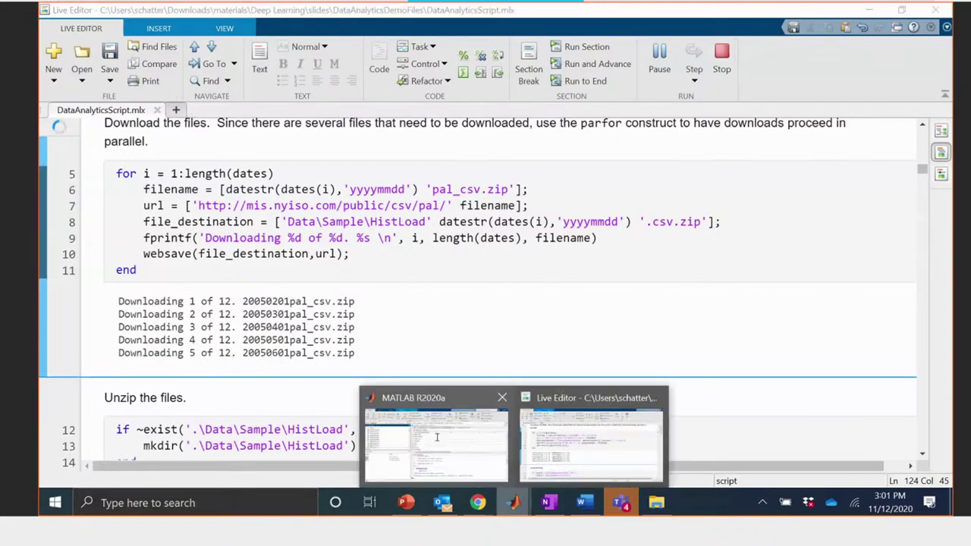
pyautogui.click(437, 437)
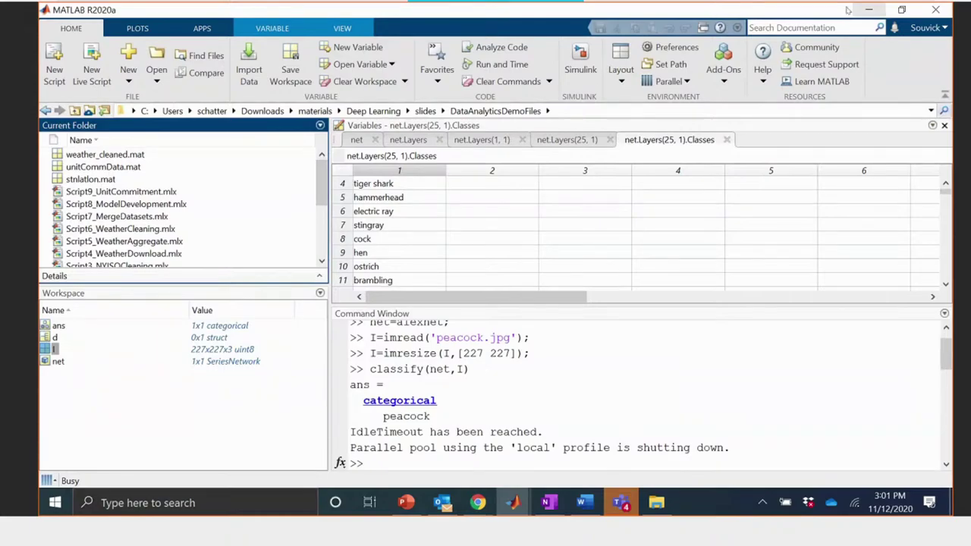
pyautogui.click(869, 10)
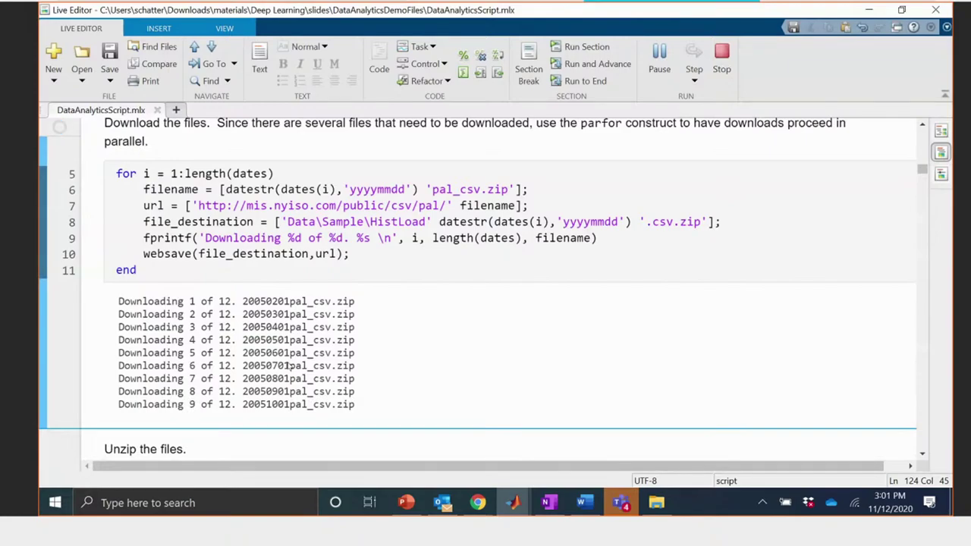
pyautogui.click(923, 454)
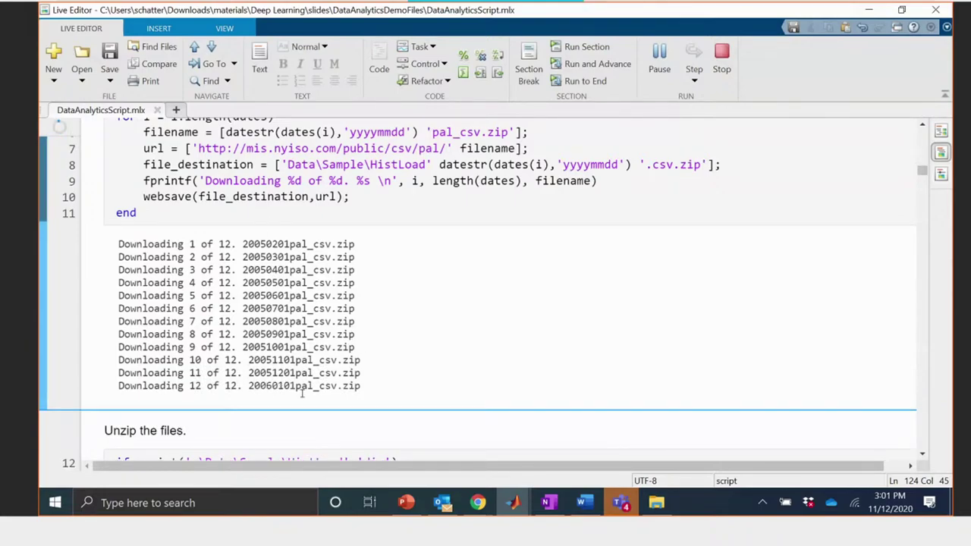
pyautogui.click(512, 500)
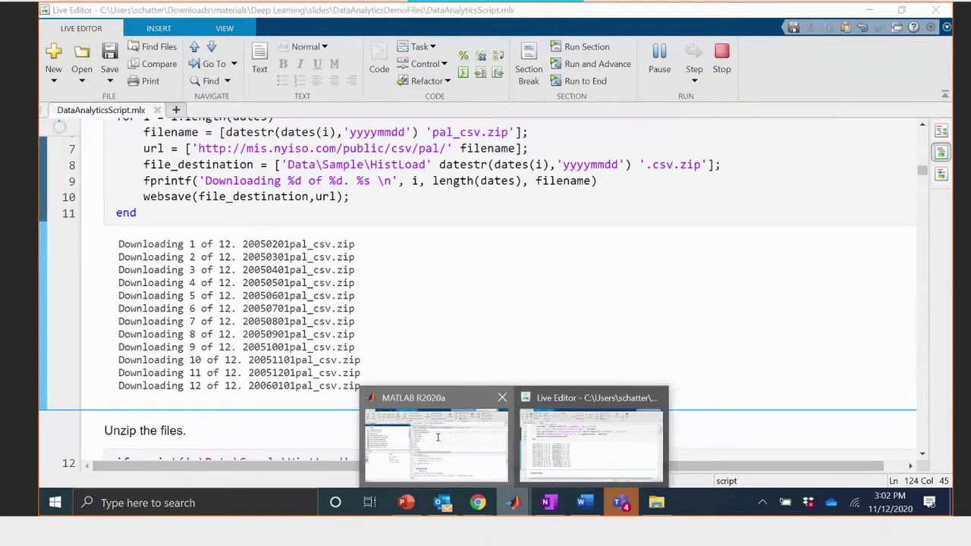
pyautogui.click(438, 437)
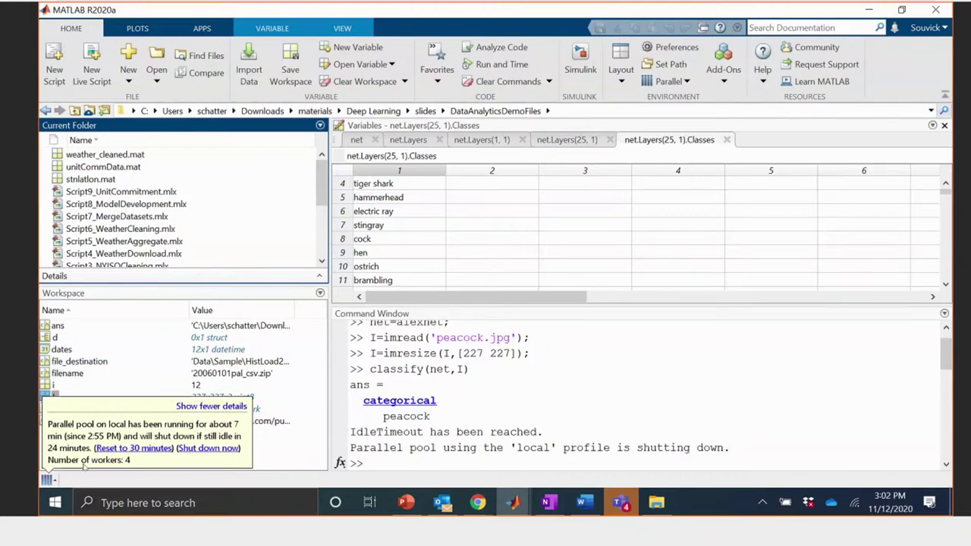
pyautogui.click(448, 448)
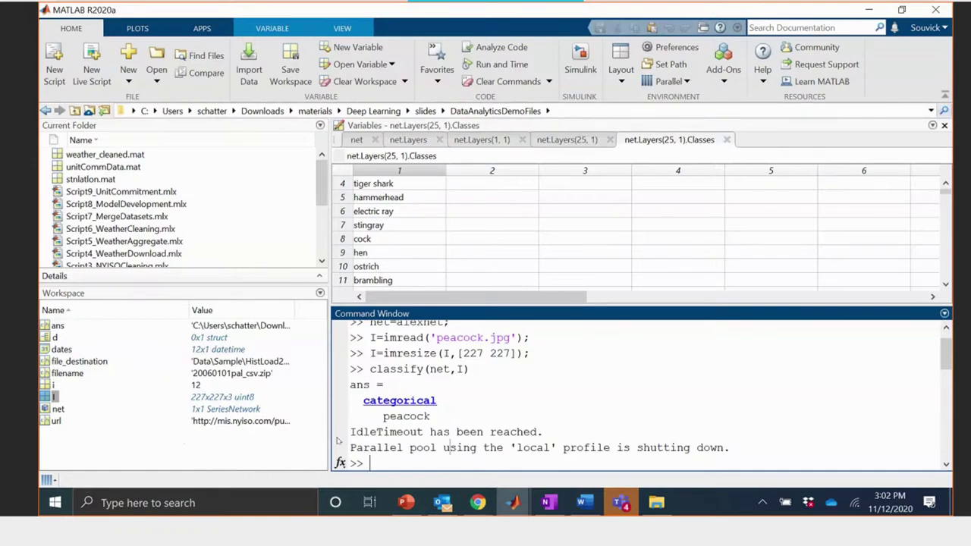
# - Return to the live script and run the Unzip the files section to extract the downloaded files into Data\Sample\HistLoad
pyautogui.click(872, 9)
pyautogui.scroll(-4, 429, 392)
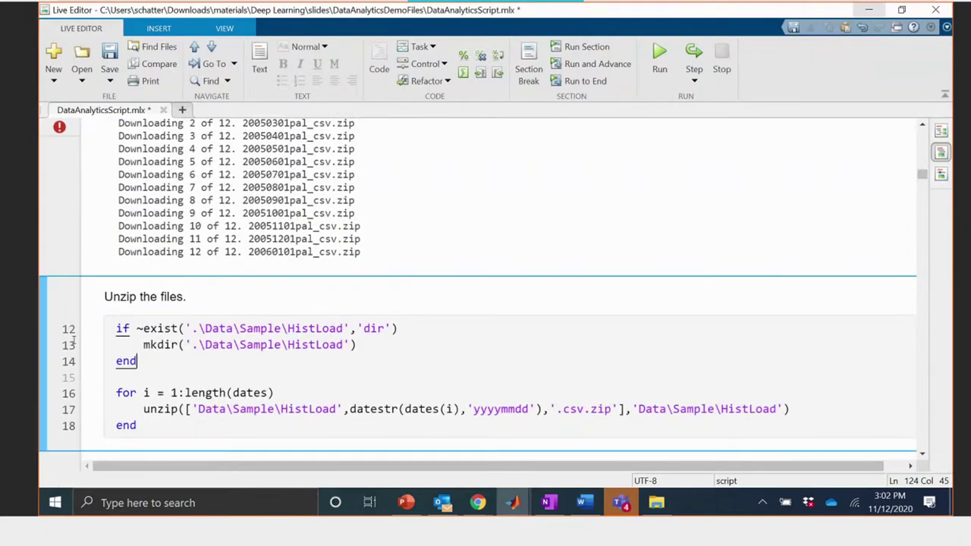
pyautogui.click(43, 328)
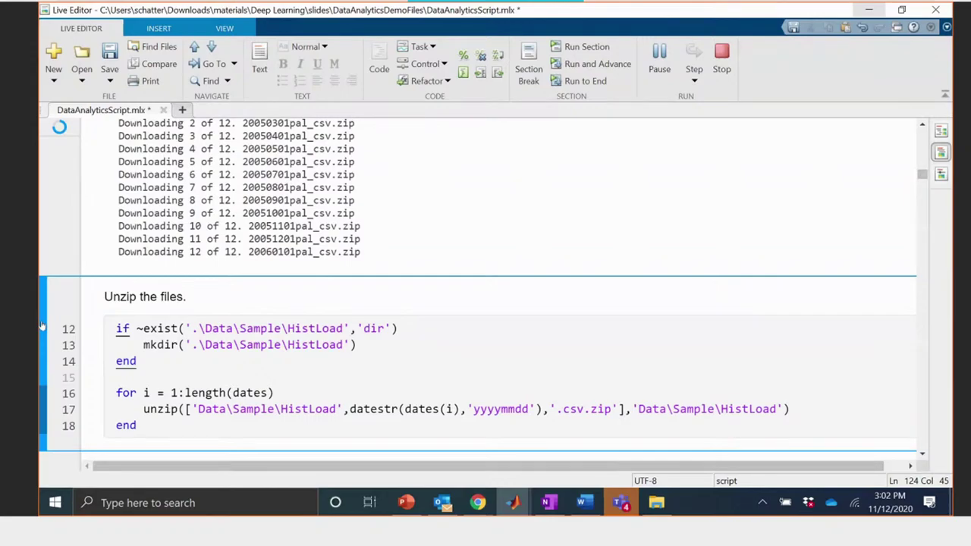
# - Run the Aggregate files section to read the datastore into nyisoRaw and display its first eight rows
pyautogui.scroll(-4, 139, 352)
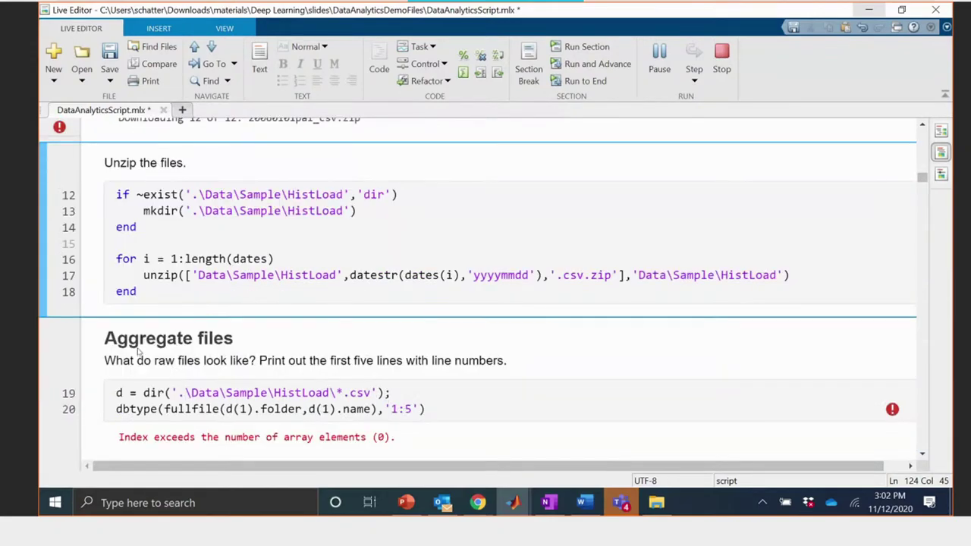
pyautogui.scroll(-4, 141, 351)
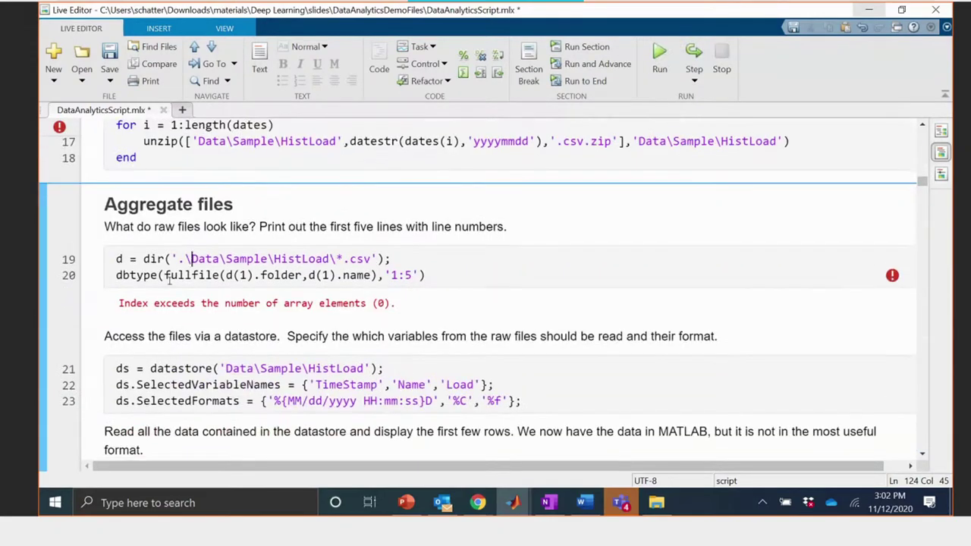
pyautogui.click(46, 249)
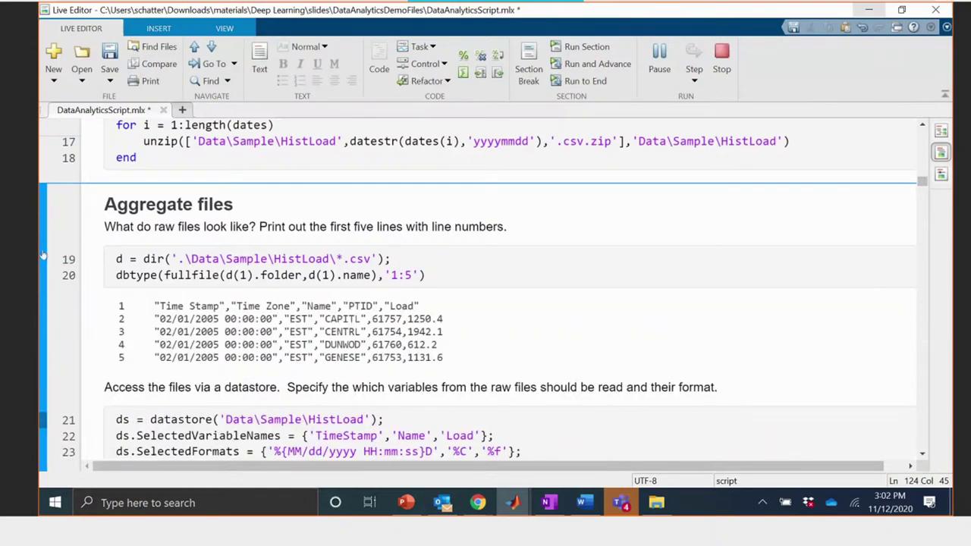
pyautogui.scroll(-10, 158, 322)
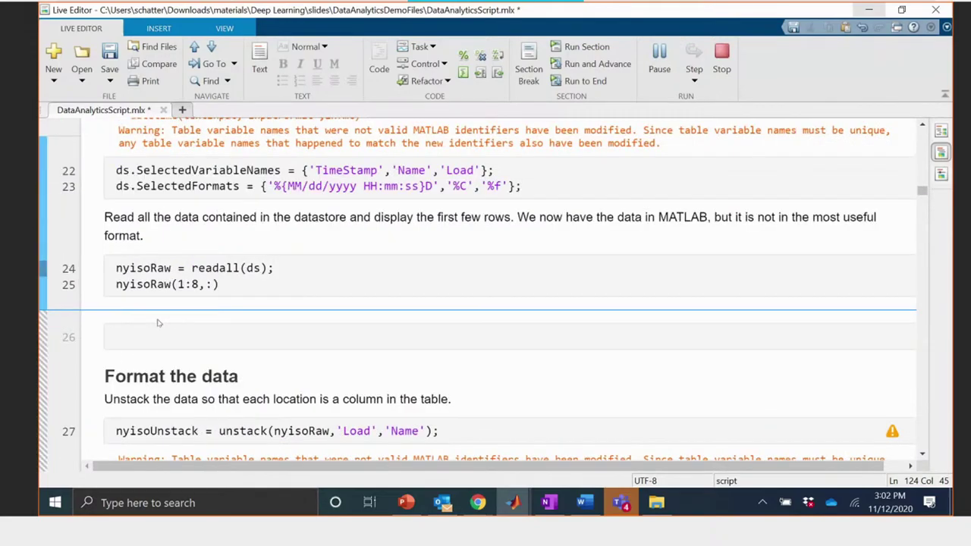
pyautogui.scroll(-1, 157, 323)
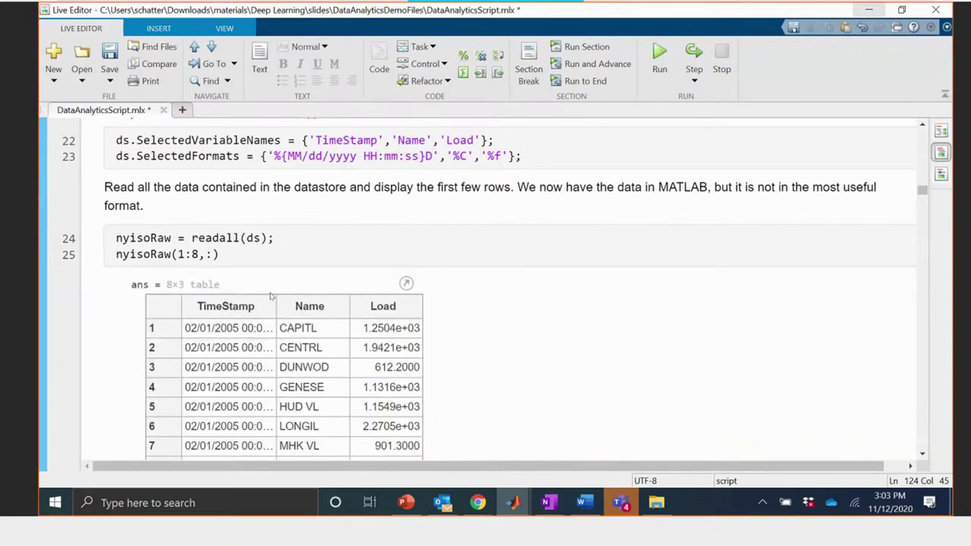
# - Review the line that creates the datastore ds from Data\Sample\HistLoad in the live script
pyautogui.scroll(6, 271, 293)
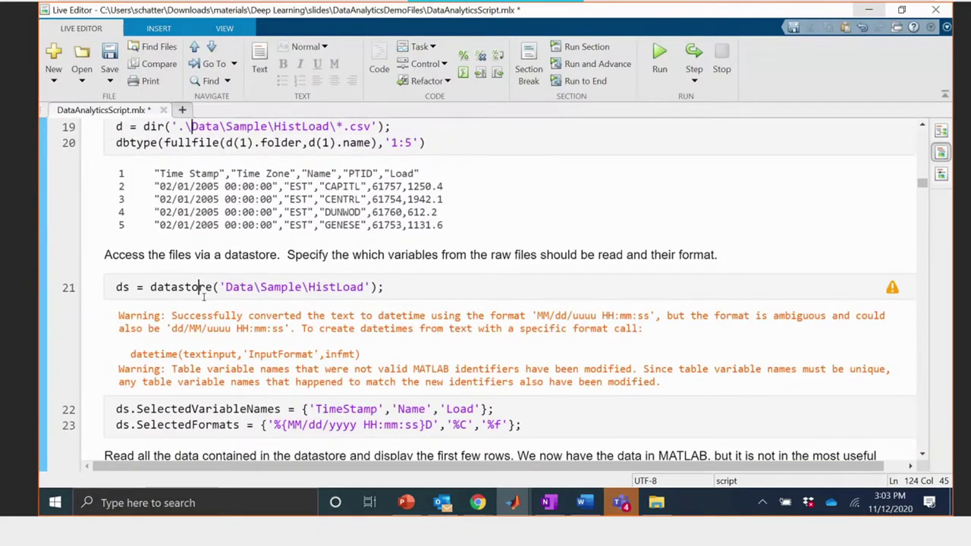
pyautogui.click(199, 287)
pyautogui.scroll(-3, 209, 251)
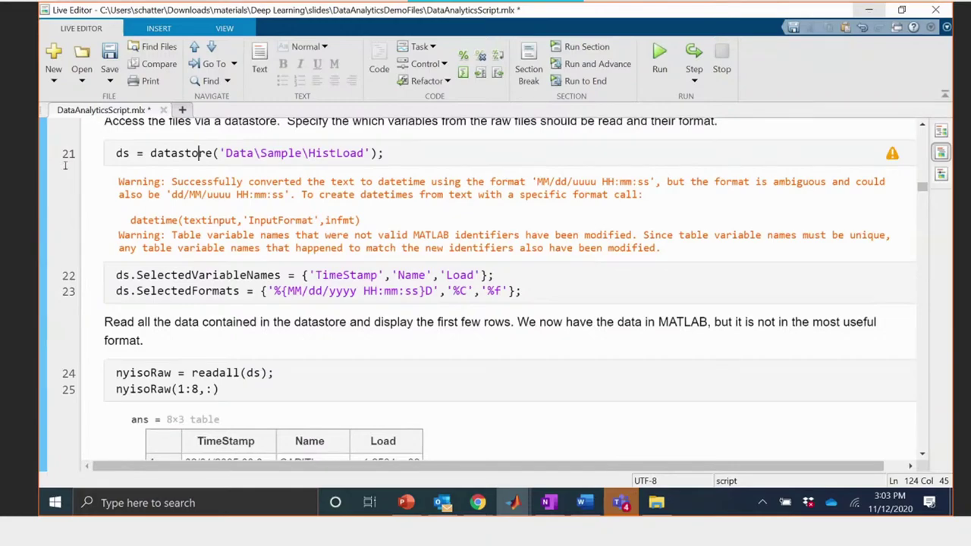
# - Switch to the main MATLAB window, open the ds variable, enlarge the variable viewer and examine the datastore's properties
pyautogui.click(871, 11)
pyautogui.click(869, 14)
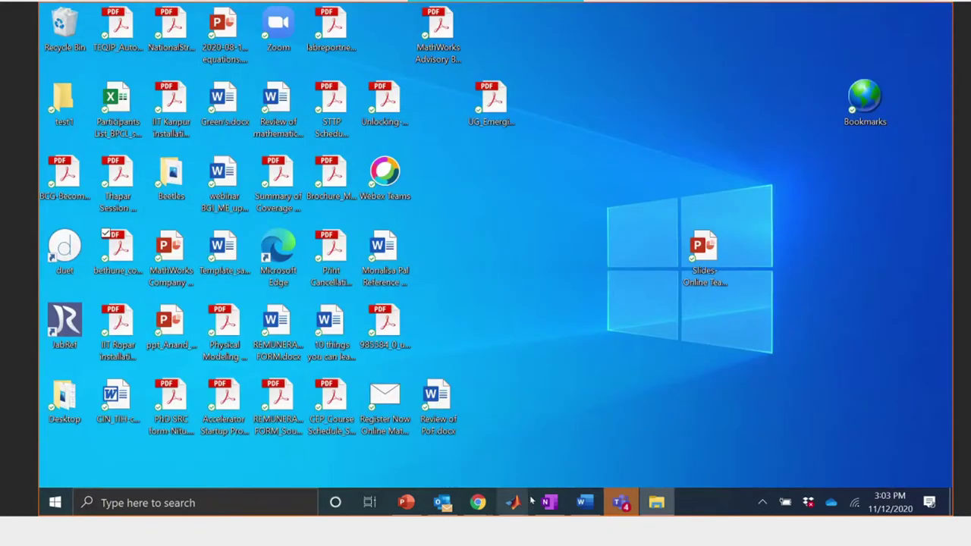
pyautogui.moveTo(516, 502)
pyautogui.click(429, 442)
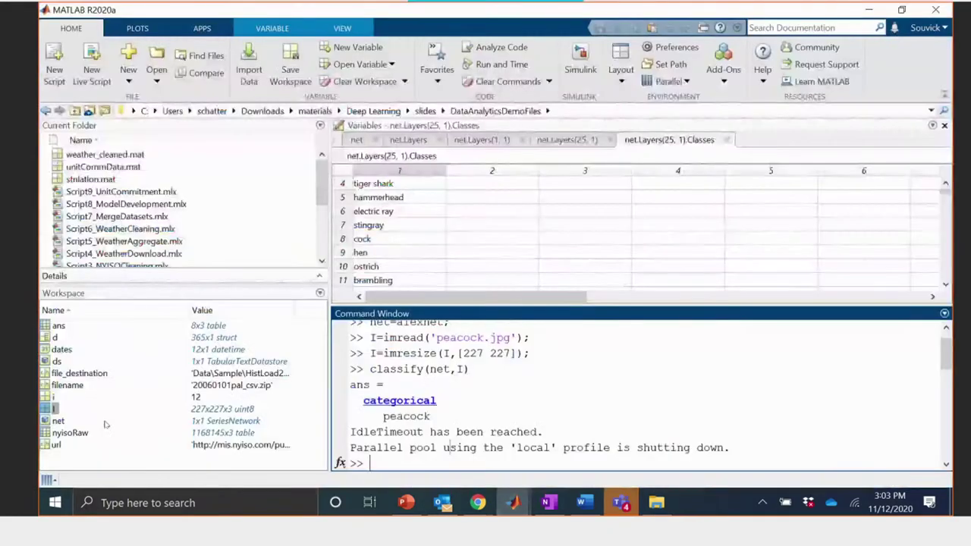
pyautogui.click(59, 362)
pyautogui.doubleClick(58, 362)
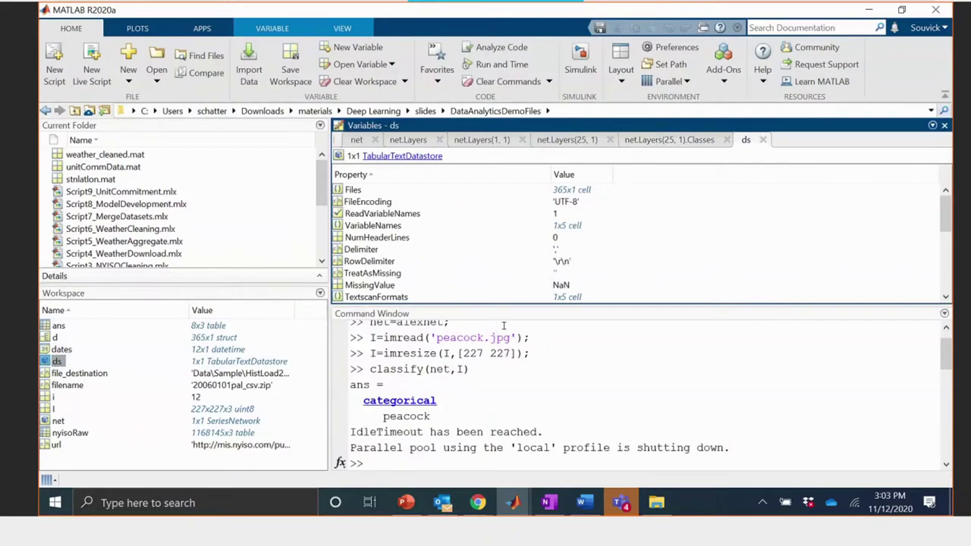
pyautogui.moveTo(505, 303); pyautogui.dragTo(513, 341)
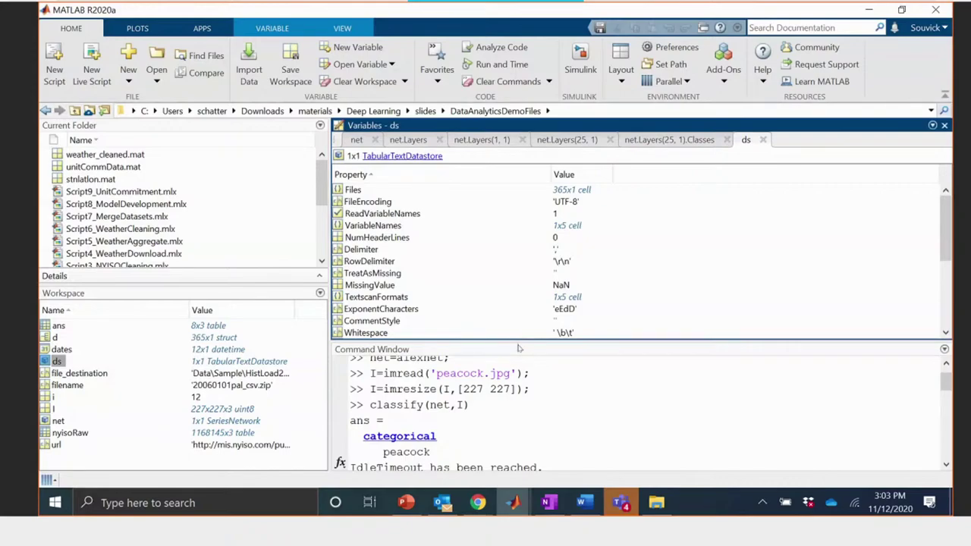
pyautogui.scroll(-2, 477, 254)
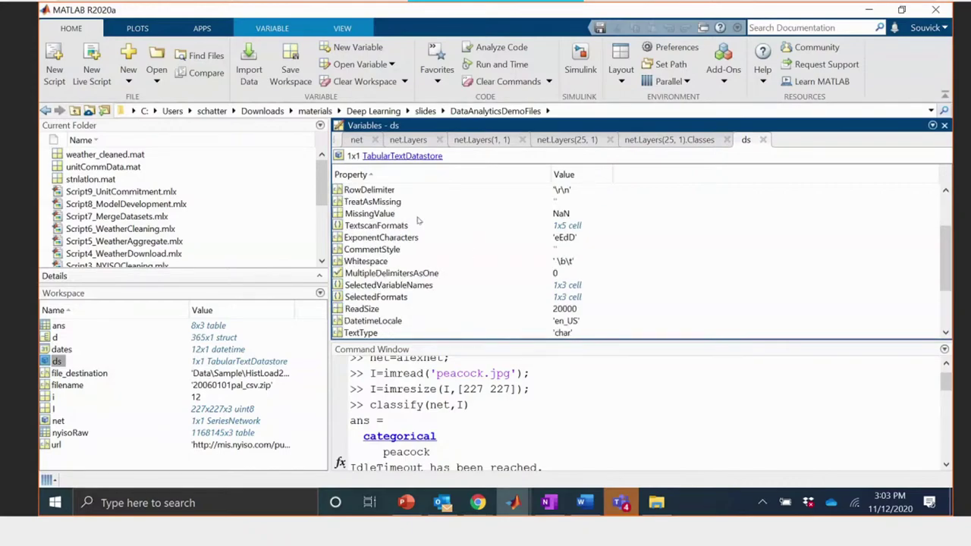
pyautogui.scroll(1, 418, 221)
pyautogui.scroll(1, 384, 249)
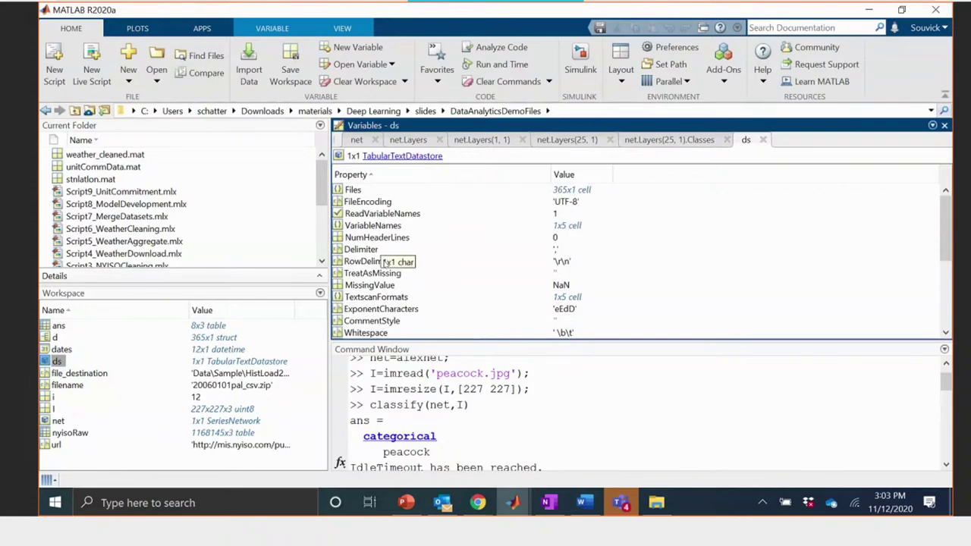
# - Open the Files property of ds, widen its path column to examine the file list, and close both ds views
pyautogui.click(361, 190)
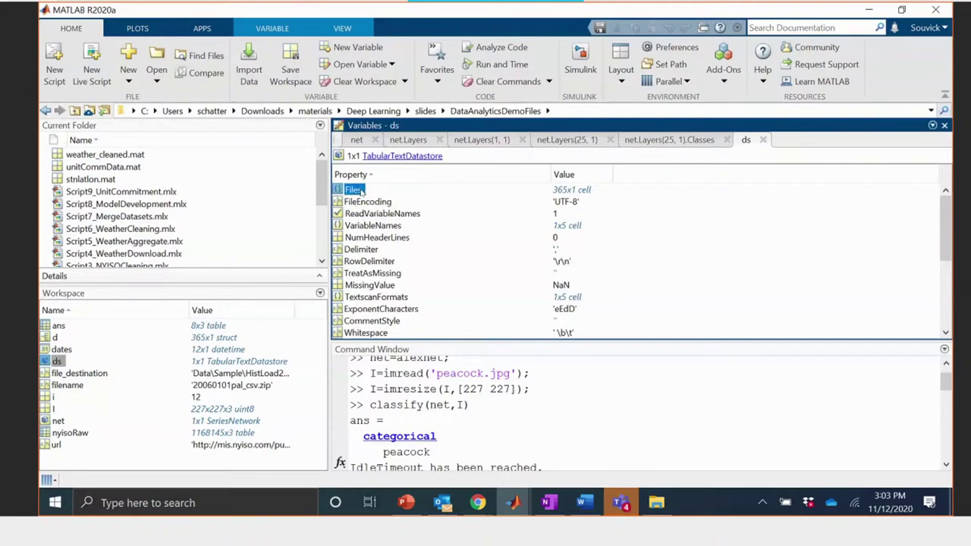
pyautogui.doubleClick(362, 189)
pyautogui.click(441, 170)
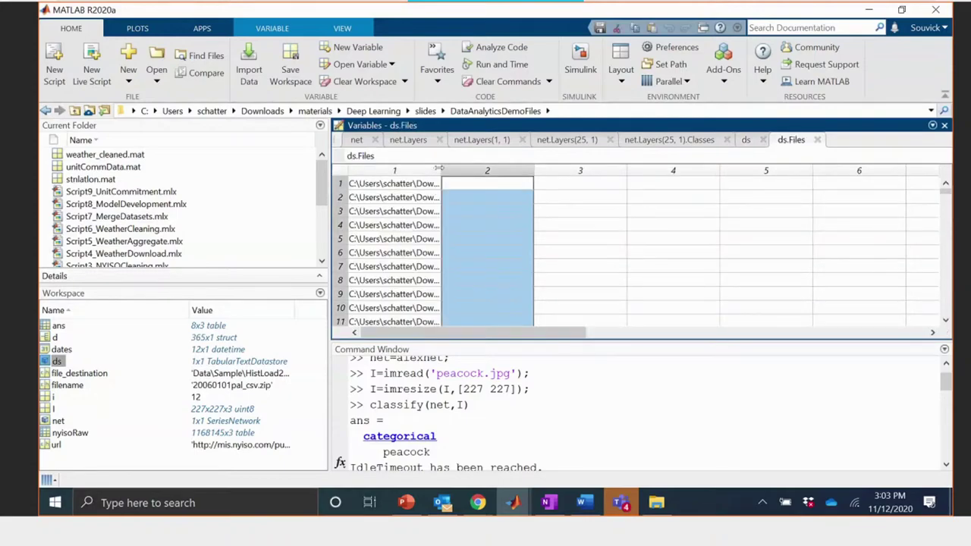
pyautogui.moveTo(438, 168); pyautogui.dragTo(786, 168)
pyautogui.scroll(-11, 572, 323)
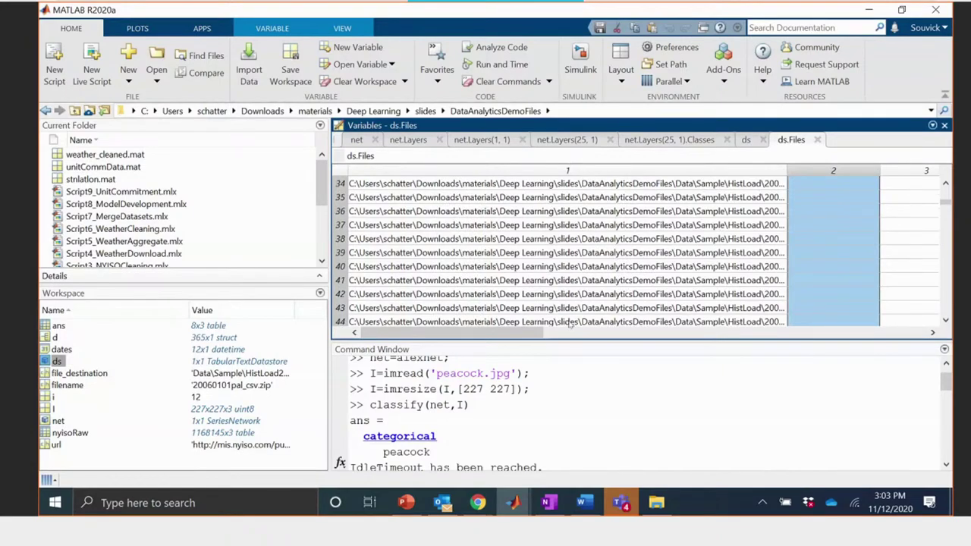
pyautogui.scroll(2, 484, 271)
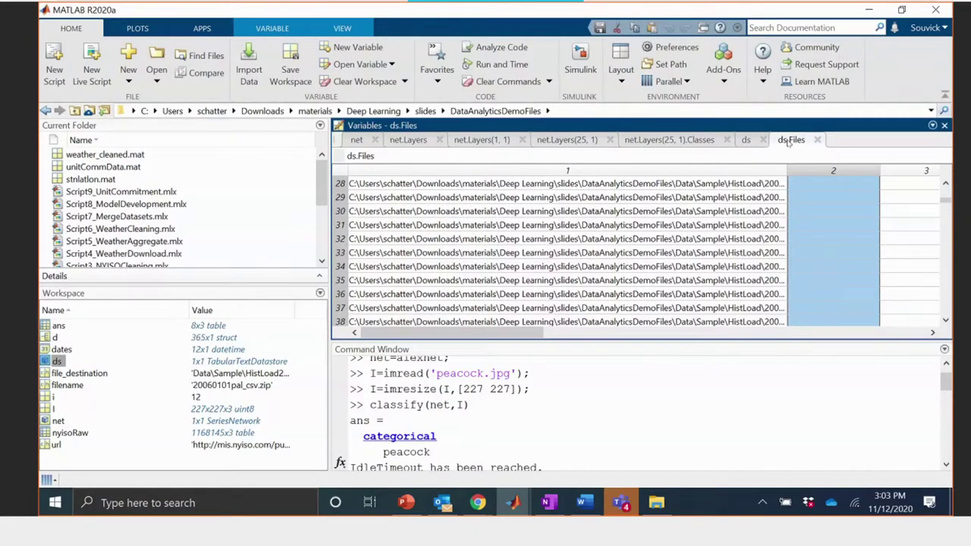
pyautogui.click(817, 140)
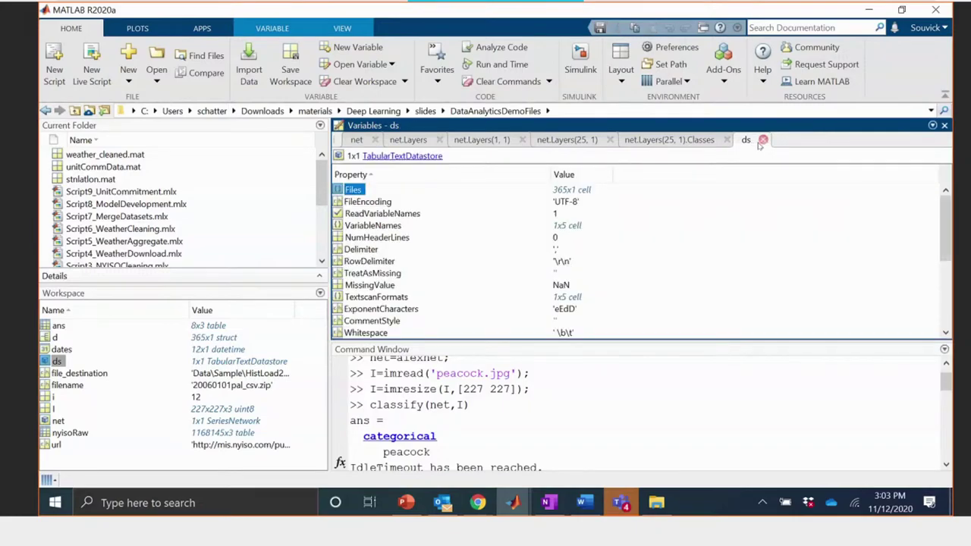
pyautogui.click(762, 140)
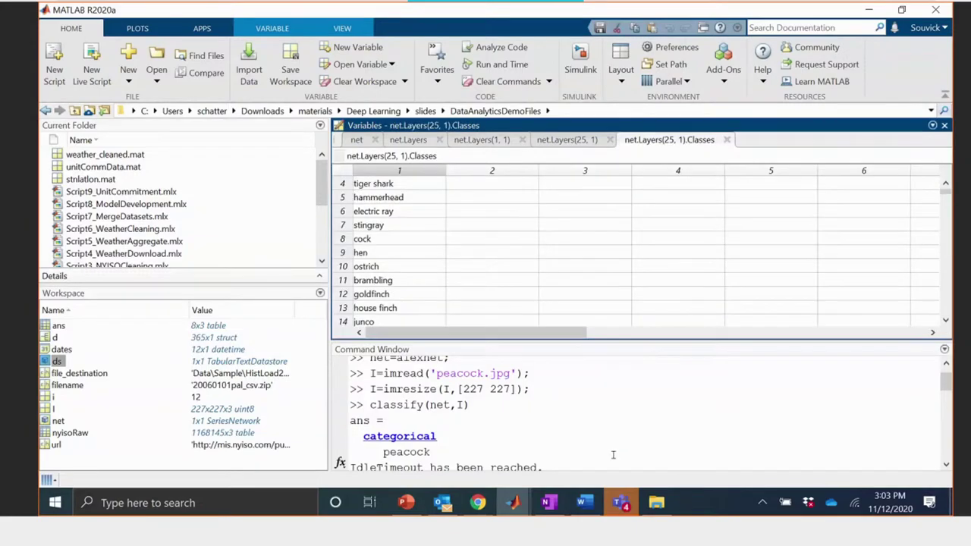
# - Return to the live script and examine the ds.SelectedVariableNames and ds.SelectedFormats settings for TimeStamp, Name and Load
pyautogui.moveTo(512, 502)
pyautogui.click(570, 444)
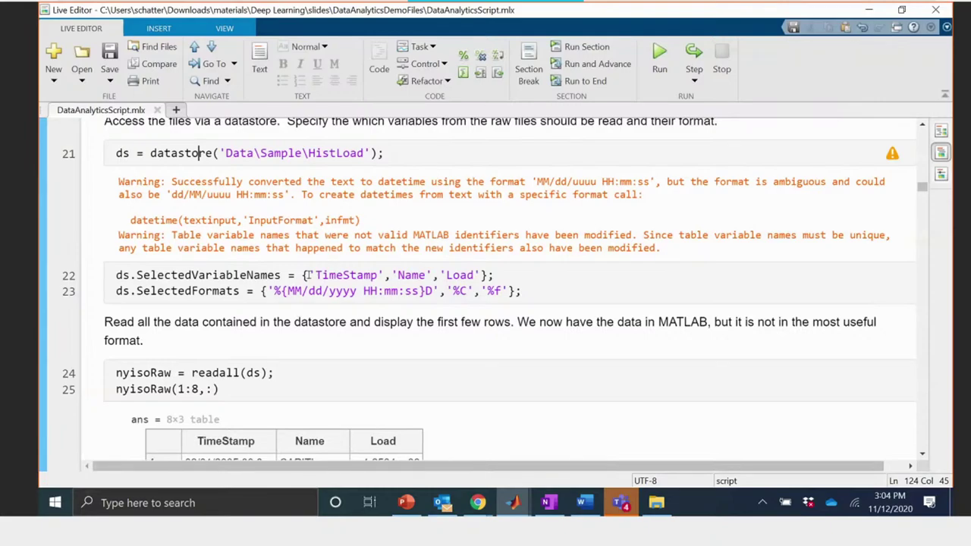
pyautogui.moveTo(309, 275); pyautogui.dragTo(482, 276)
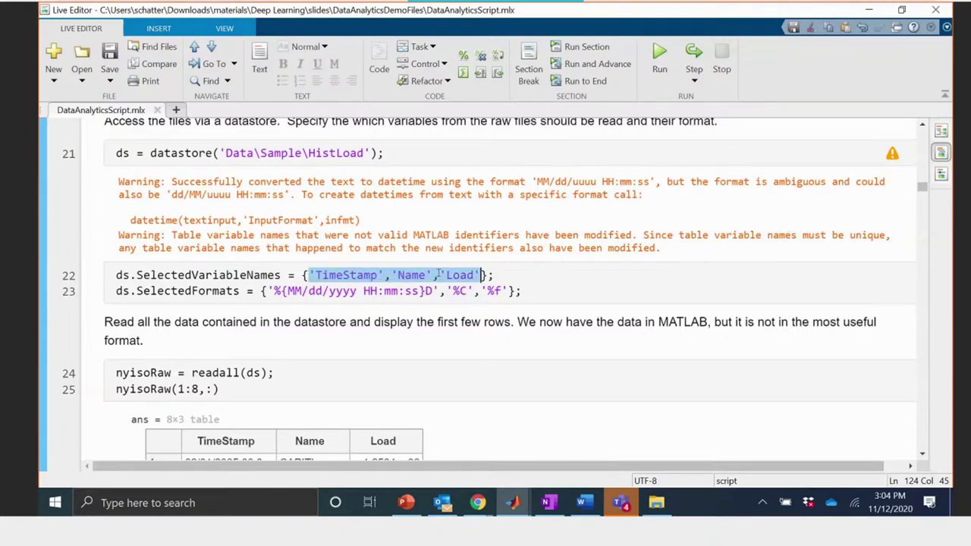
pyautogui.click(364, 275)
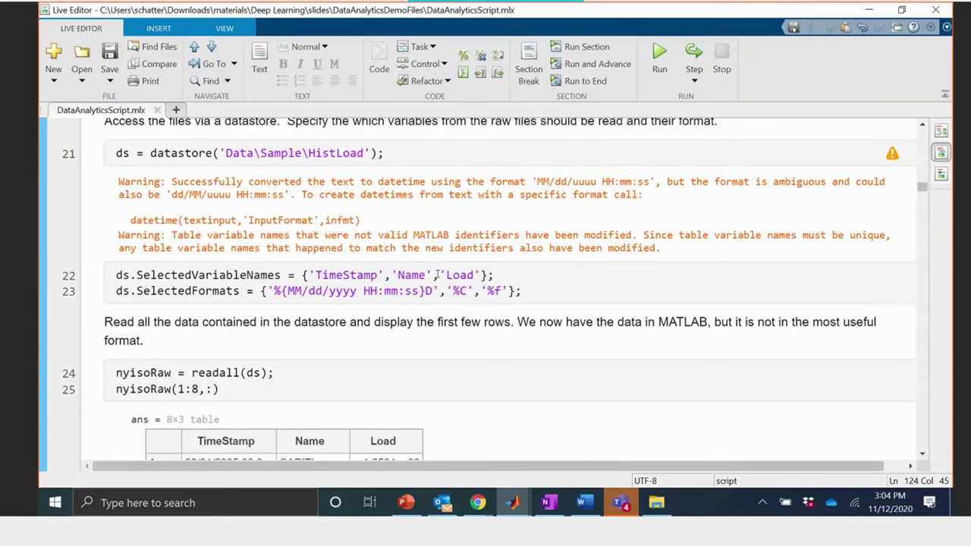
pyautogui.click(459, 276)
pyautogui.scroll(-4, 375, 186)
pyautogui.click(370, 157)
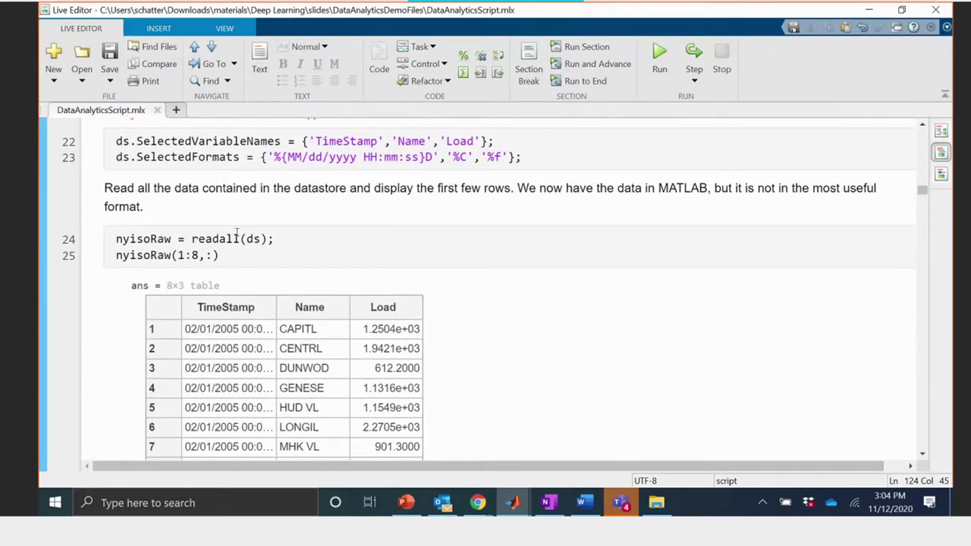
# - Examine the readall(ds) call against the datastore definition, and the table output of nyisoRaw(1:8,:)
pyautogui.moveTo(192, 239); pyautogui.dragTo(240, 240)
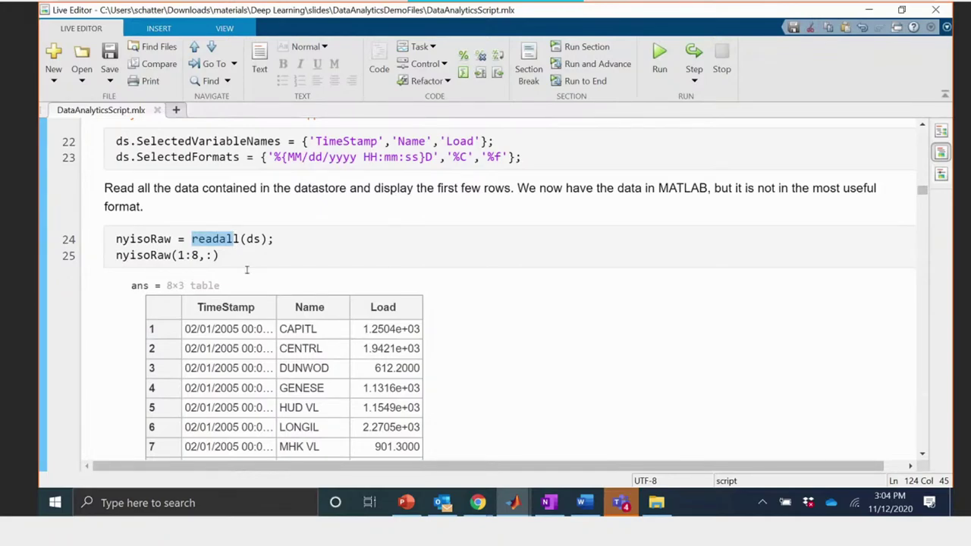
pyautogui.scroll(3, 127, 184)
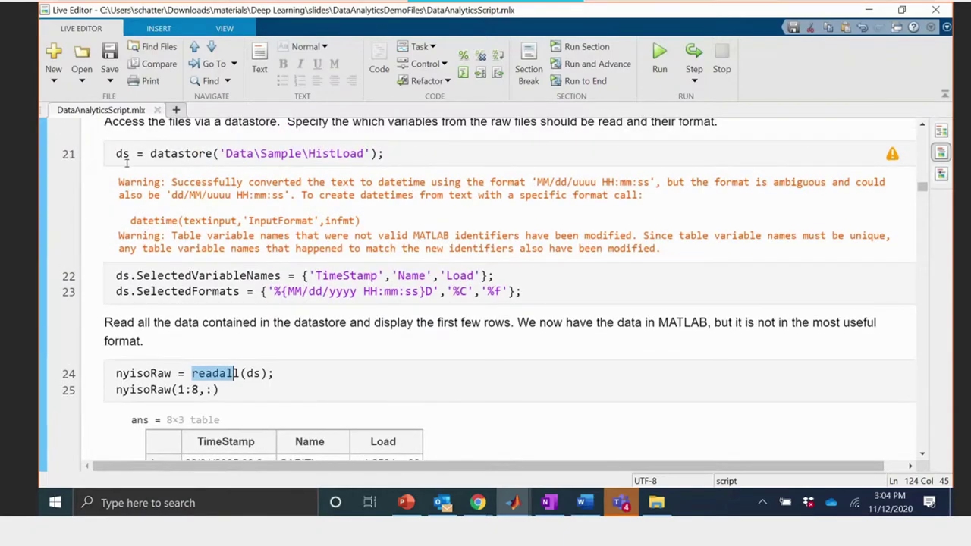
pyautogui.scroll(-3, 278, 341)
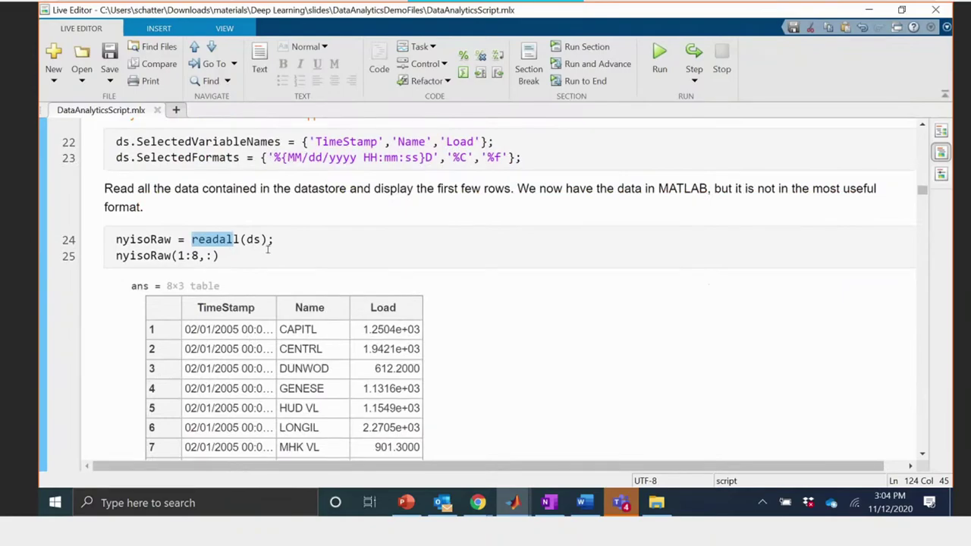
pyautogui.click(227, 258)
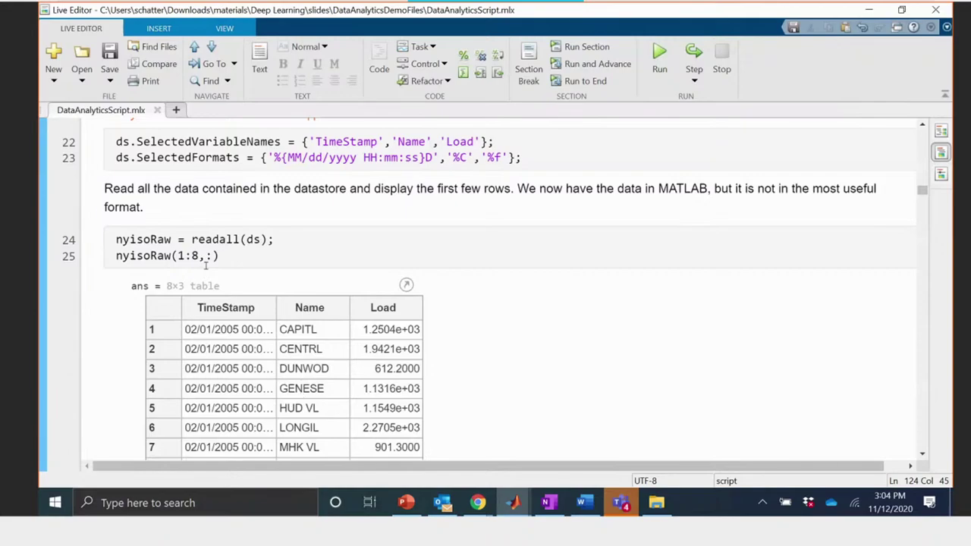
pyautogui.scroll(-2, 214, 329)
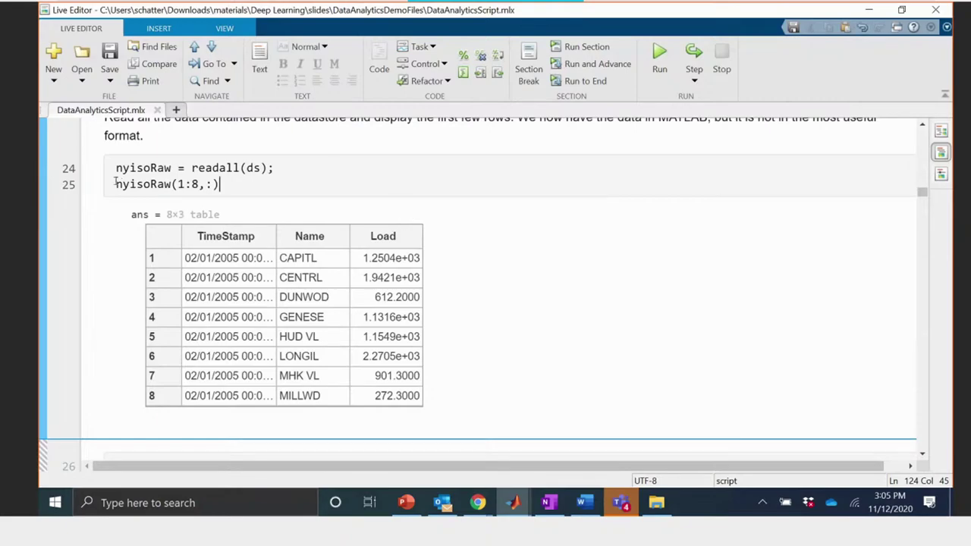
# - Copy the name nyisoRaw from the live script and output its Load column in the Command Window using dot indexing
pyautogui.moveTo(118, 184); pyautogui.dragTo(173, 185)
pyautogui.hotkey('ctrl', 'c')
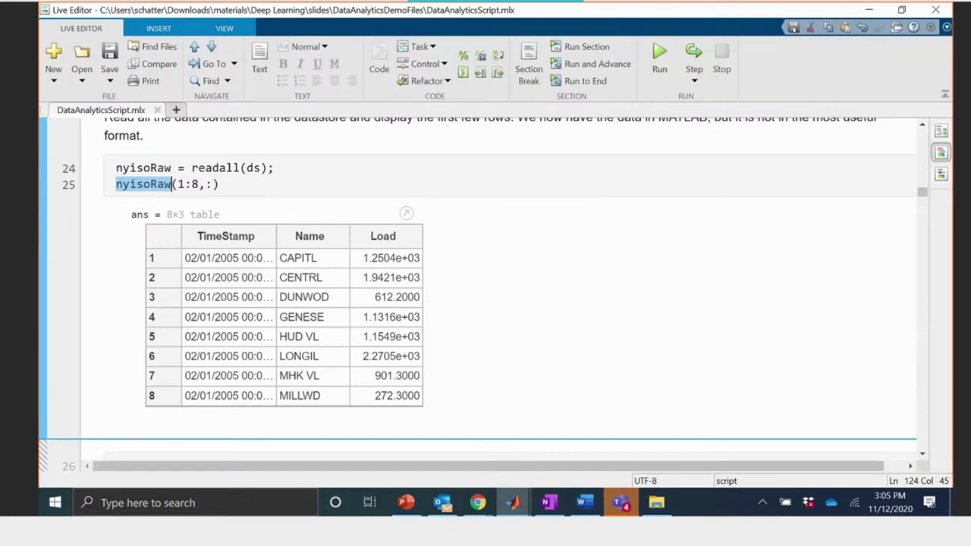
pyautogui.click(869, 10)
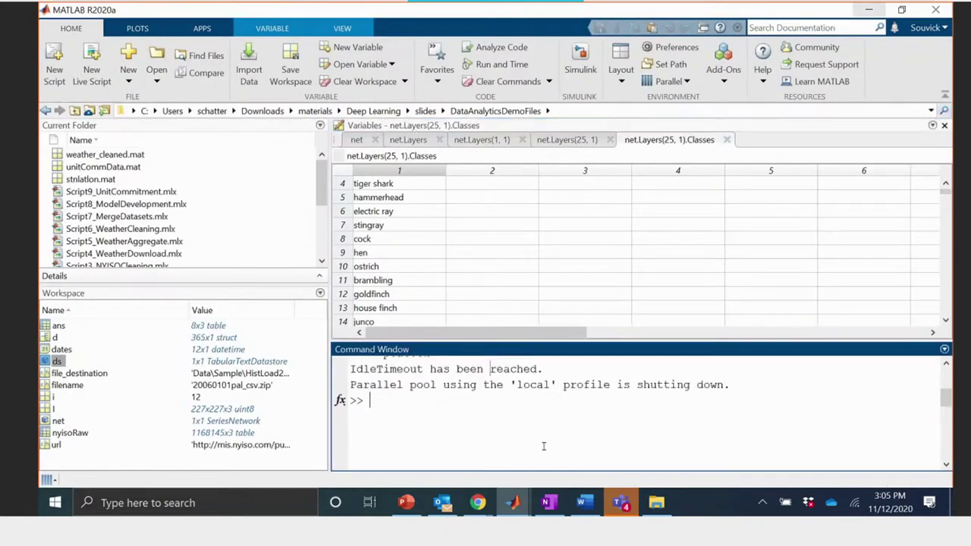
pyautogui.hotkey('ctrl', 'v')
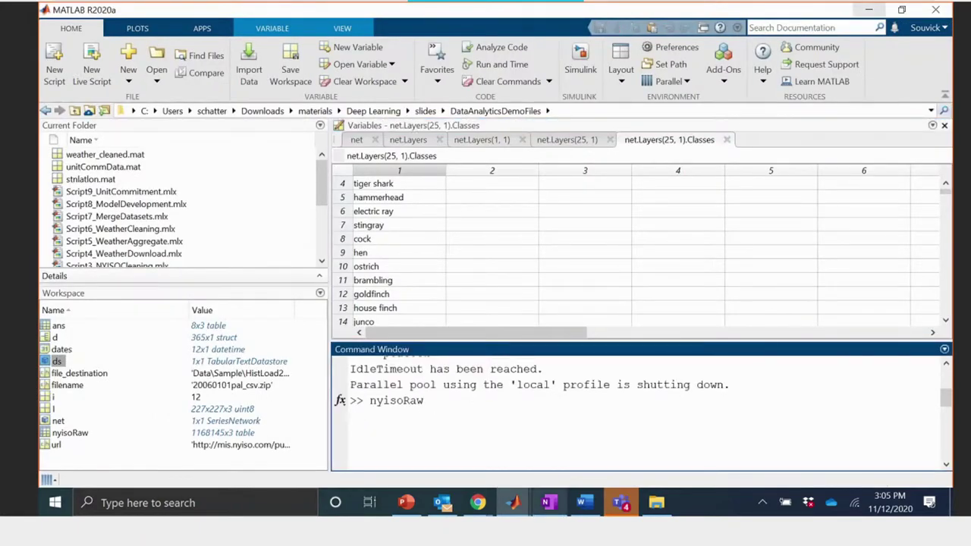
pyautogui.write('.')
pyautogui.press('Return')
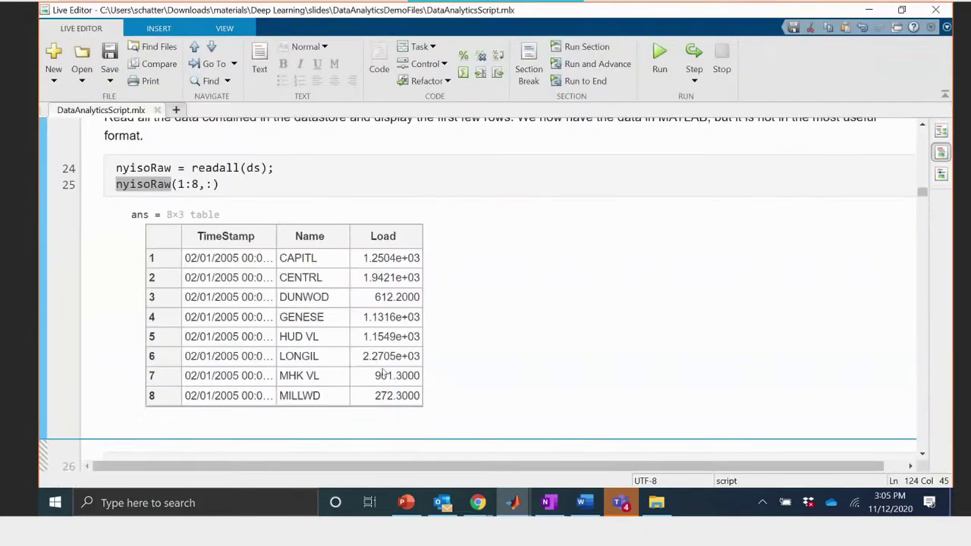
# - Look ahead to the unstack code in the Format the data section, and return to the nyisoRaw output
pyautogui.scroll(1, 383, 372)
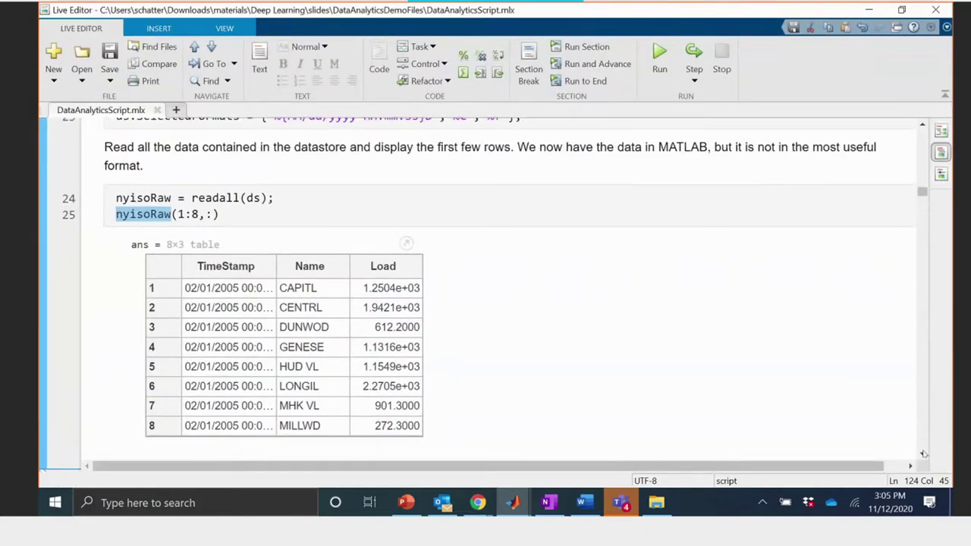
pyautogui.scroll(-3, 923, 454)
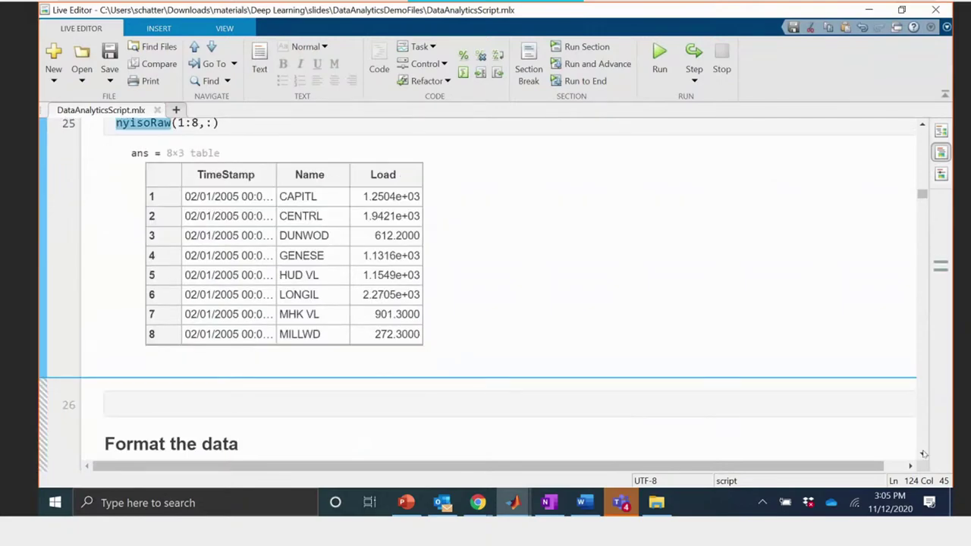
pyautogui.scroll(-4, 923, 454)
pyautogui.scroll(-1, 923, 454)
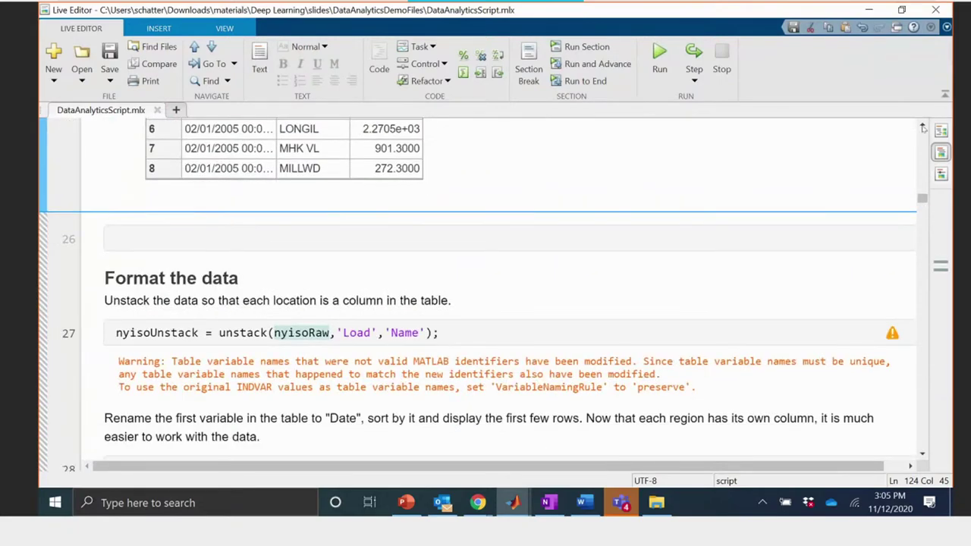
pyautogui.scroll(6, 361, 295)
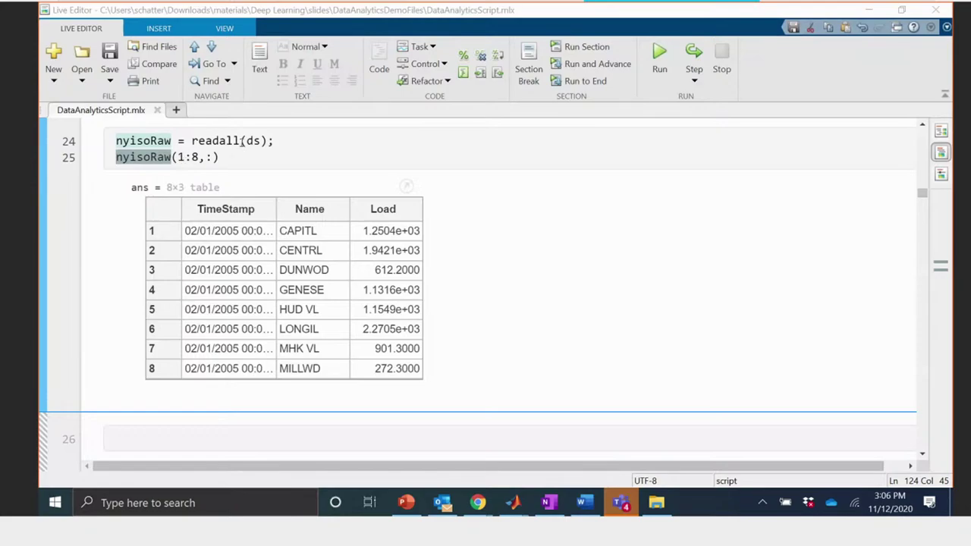
# - Review the nyisoRaw code on lines 24 and 25, and check the size of nyisoRaw in the main MATLAB workspace
pyautogui.click(112, 137)
pyautogui.moveTo(115, 140); pyautogui.dragTo(172, 141)
pyautogui.moveTo(115, 157); pyautogui.dragTo(217, 158)
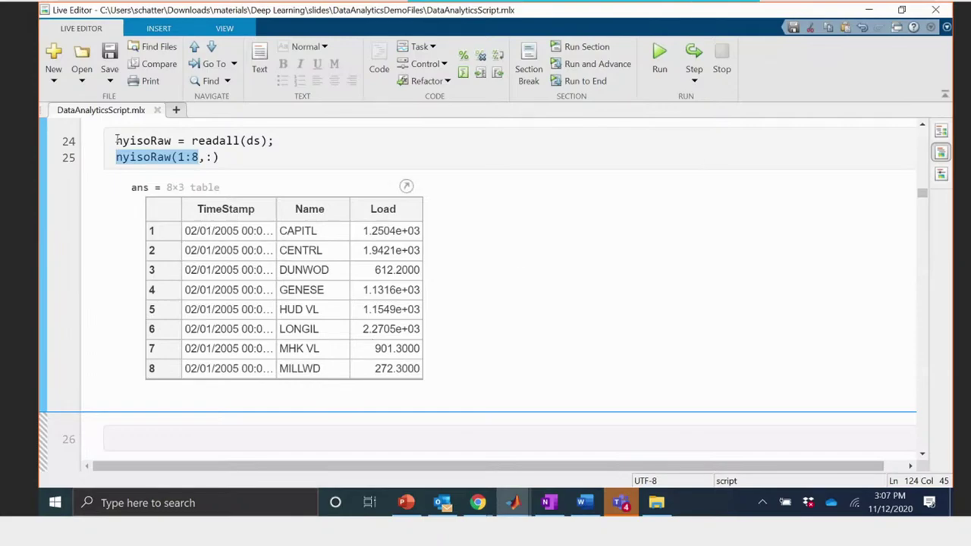
pyautogui.moveTo(117, 140); pyautogui.dragTo(158, 140)
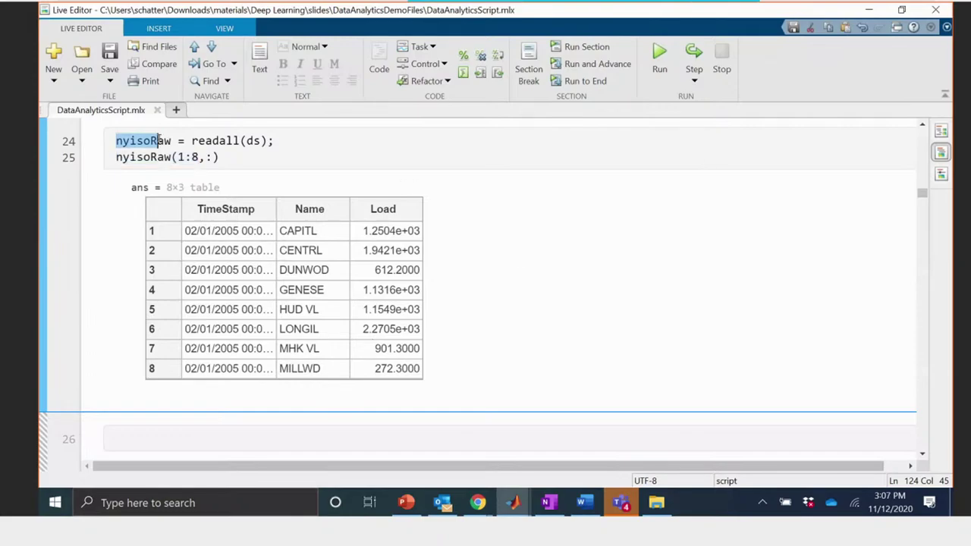
pyautogui.click(868, 8)
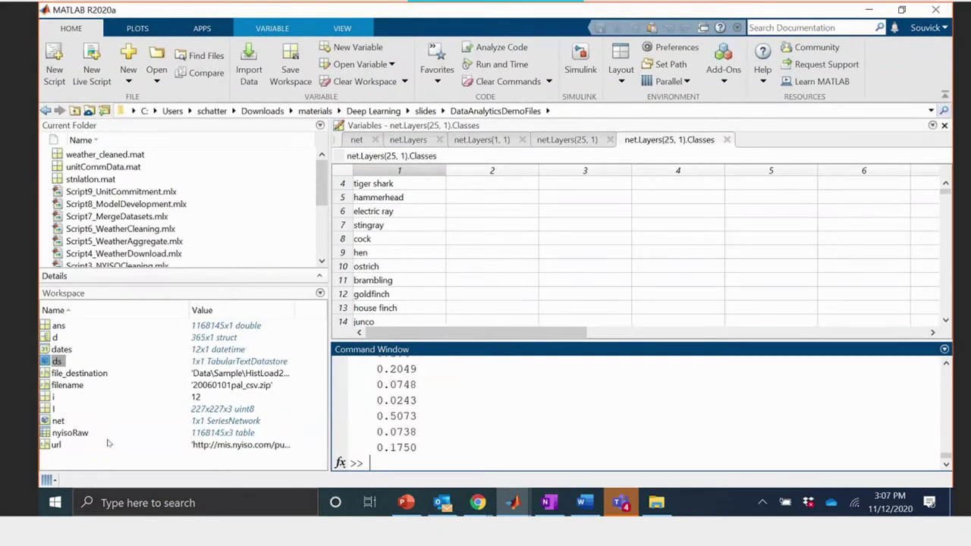
pyautogui.click(73, 436)
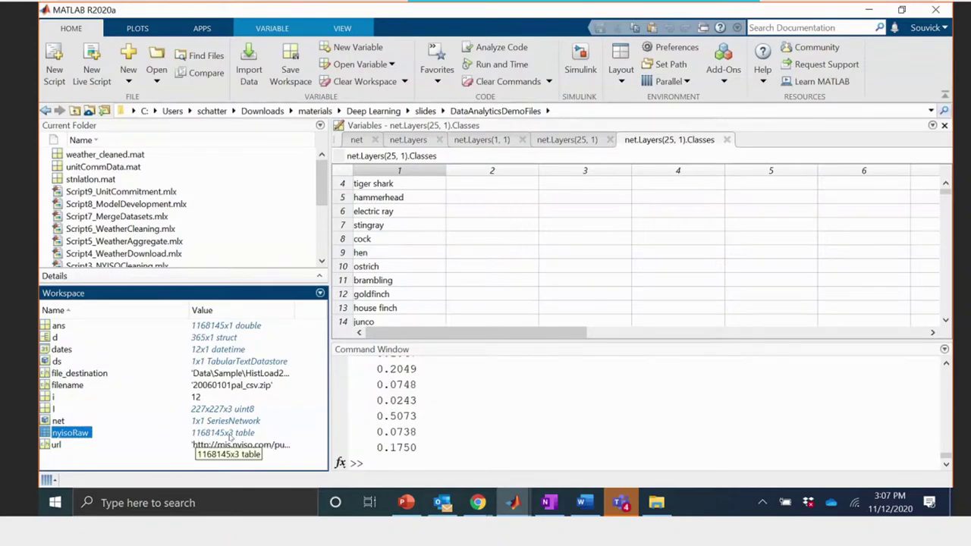
# - Select the nyisoRaw value in the workspace, and switch back to the DataAnalyticsScript live script
pyautogui.click(204, 437)
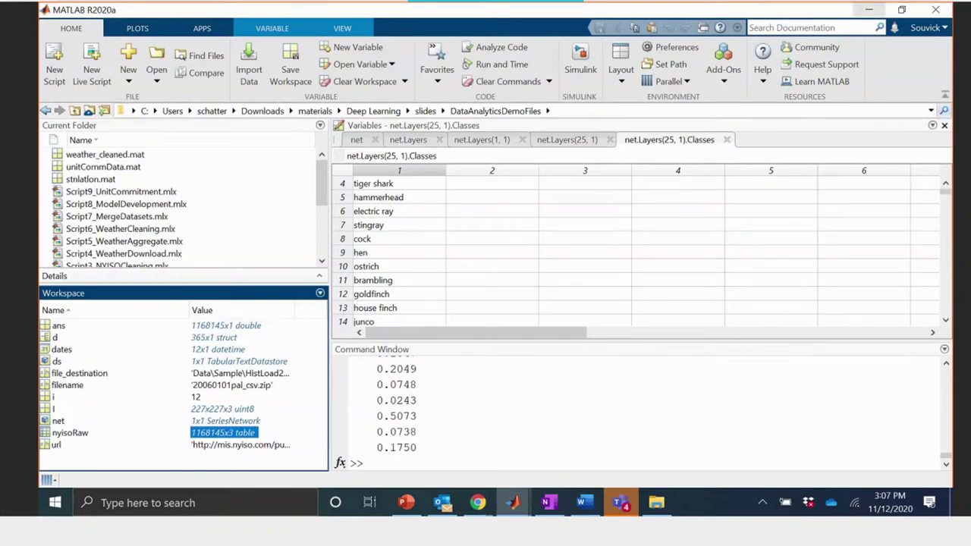
pyautogui.click(869, 9)
pyautogui.click(513, 502)
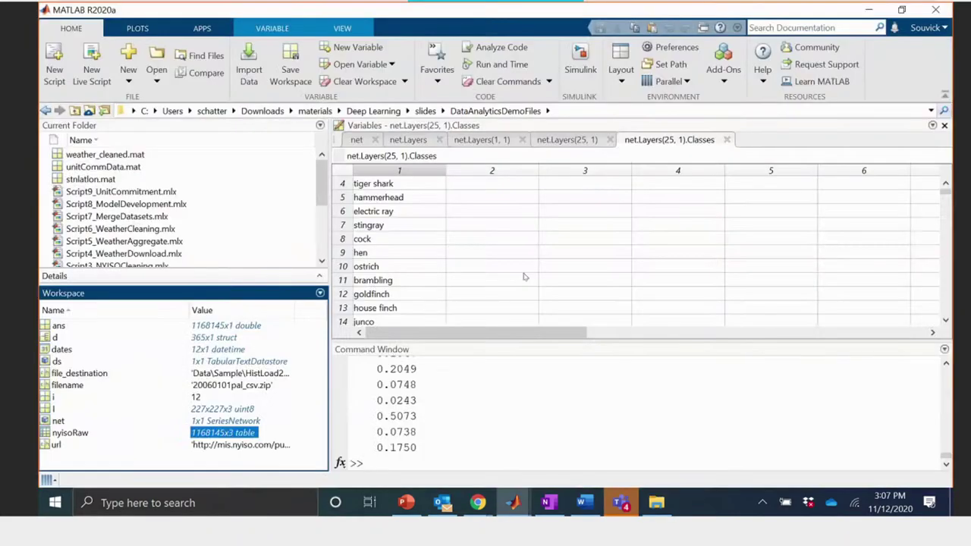
pyautogui.moveTo(513, 503)
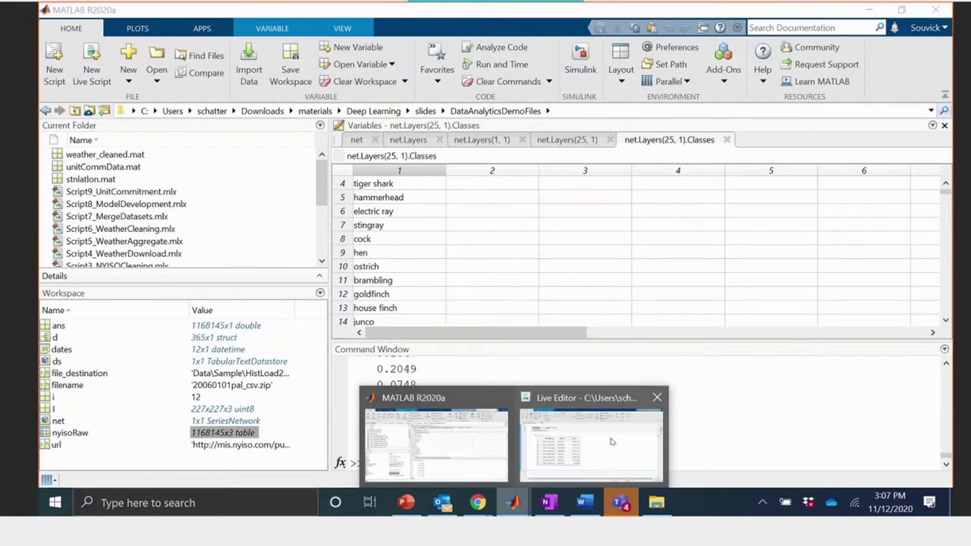
pyautogui.click(613, 441)
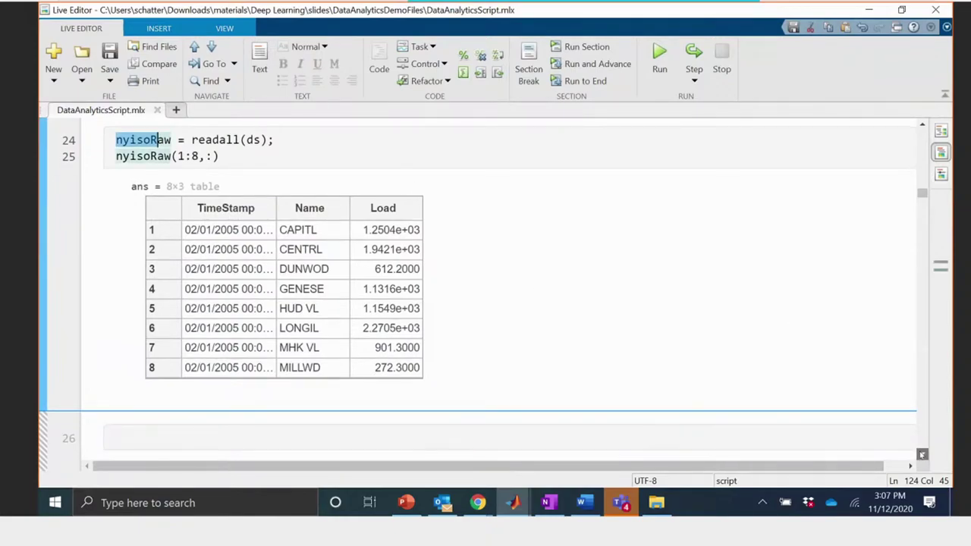
# - Compare the nyisoRaw(1:8,:) output with the datastore's selected variable names and formats on lines 22 and 23
pyautogui.click(923, 454)
pyautogui.click(922, 454)
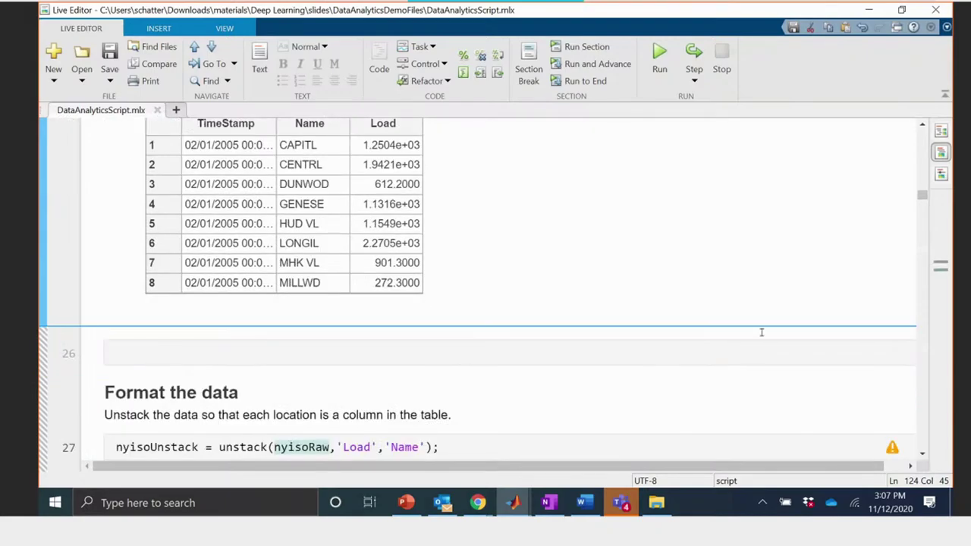
pyautogui.scroll(3, 762, 332)
pyautogui.scroll(2, 765, 338)
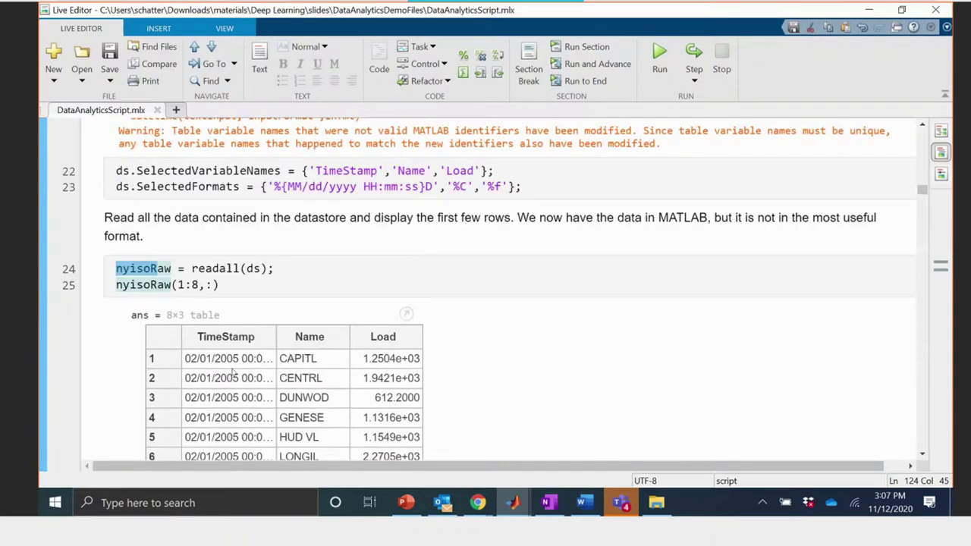
pyautogui.scroll(2, 234, 371)
pyautogui.scroll(-1, 607, 342)
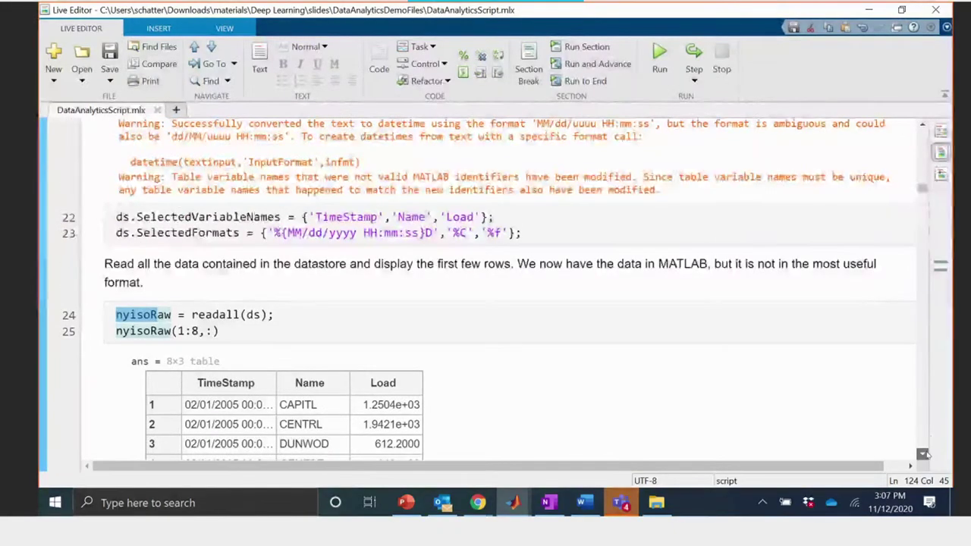
pyautogui.scroll(-3, 923, 454)
pyautogui.scroll(-2, 924, 455)
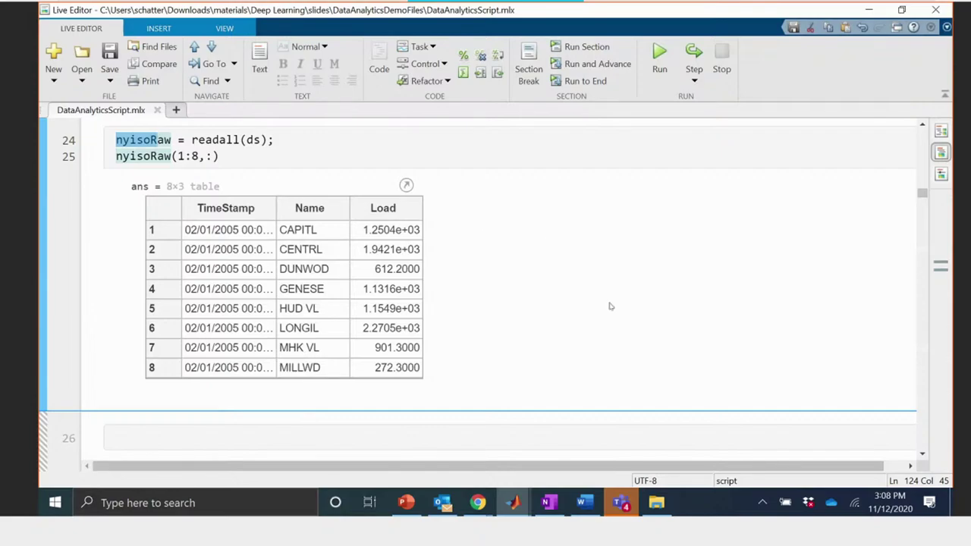
# - Insert an Unstack Table Variables task in the empty code block on line 26, above the Format the data section
pyautogui.click(923, 454)
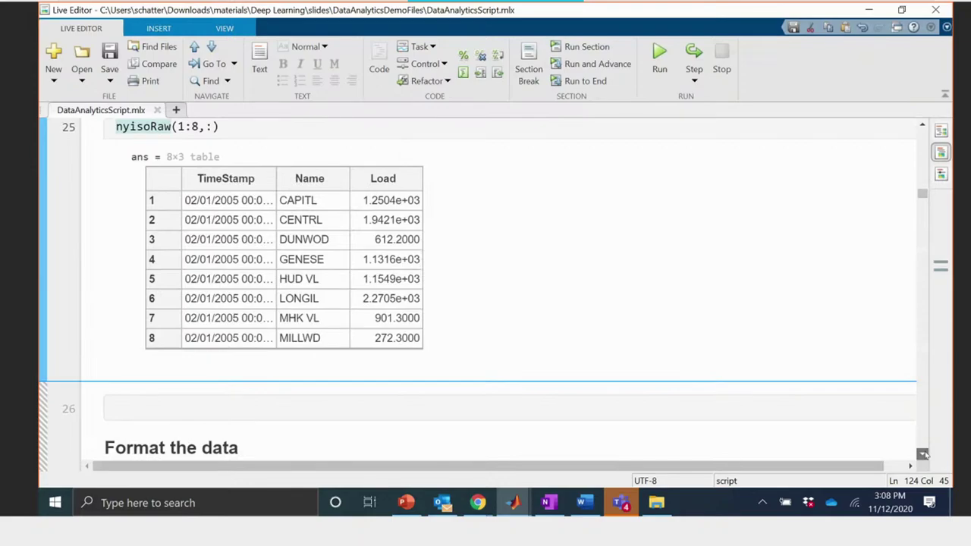
pyautogui.scroll(-4, 922, 454)
pyautogui.click(233, 296)
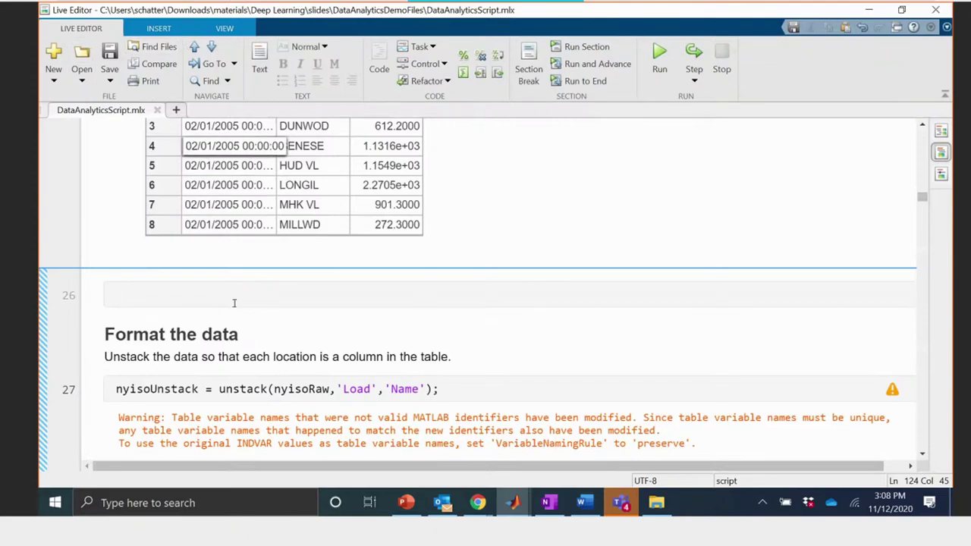
pyautogui.click(162, 29)
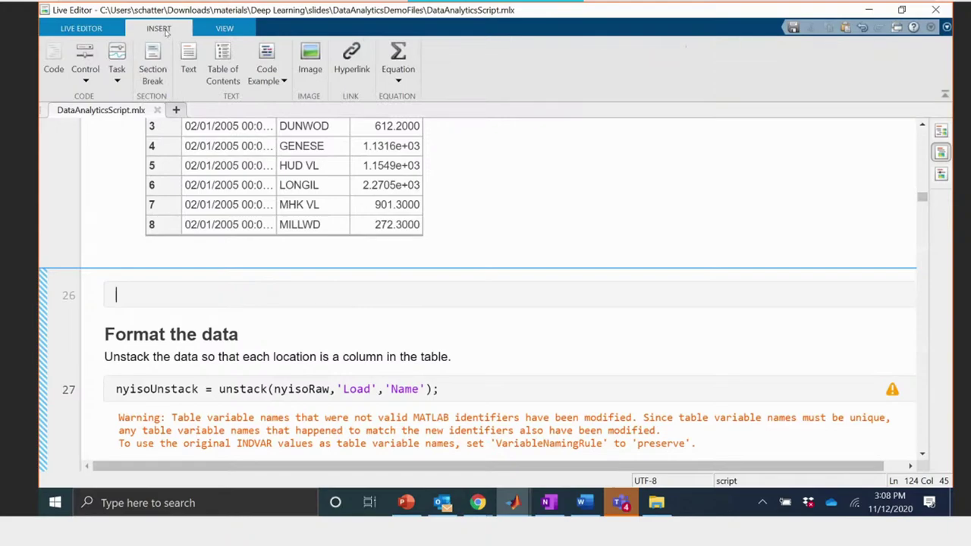
pyautogui.click(117, 82)
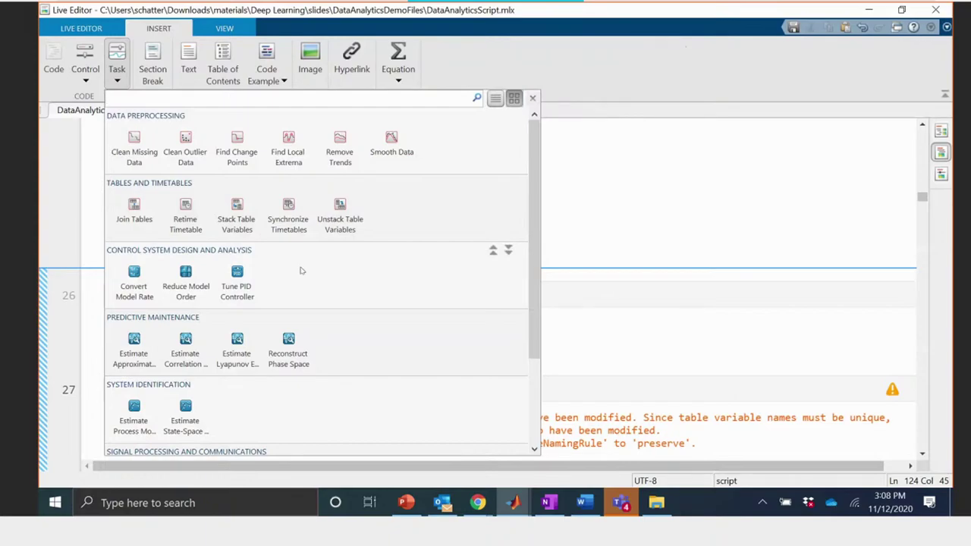
pyautogui.click(340, 221)
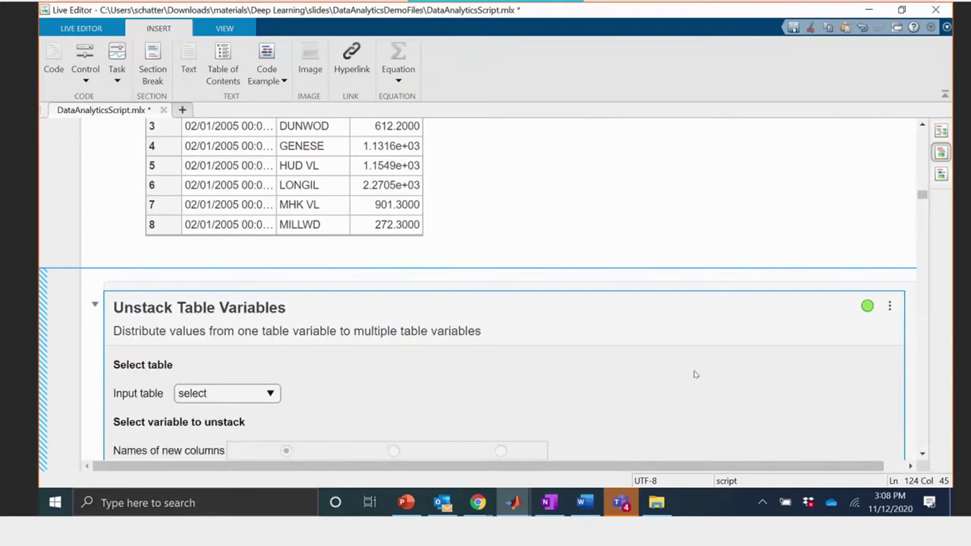
# - Set nyisoRaw as the input table of the Unstack Table Variables task
pyautogui.scroll(-6, 922, 456)
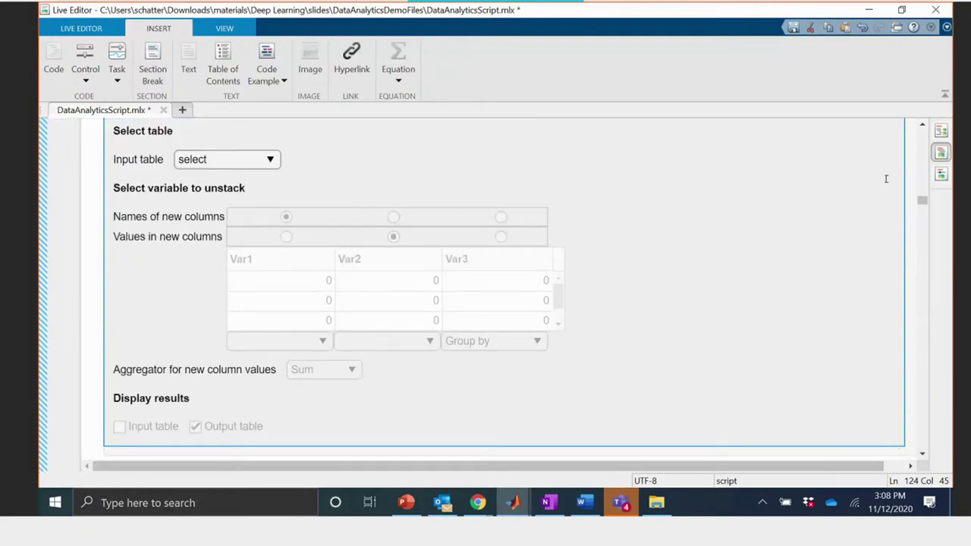
pyautogui.click(922, 124)
pyautogui.click(253, 188)
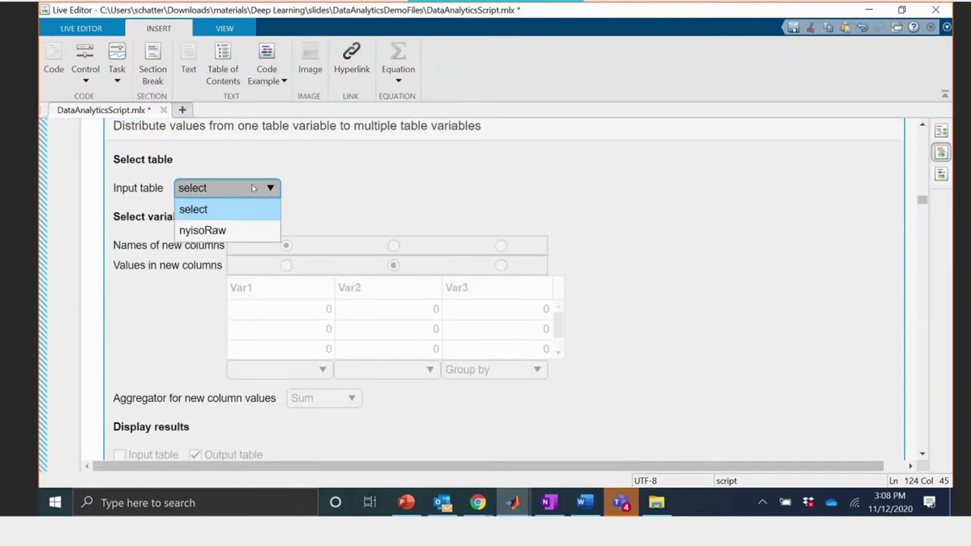
pyautogui.click(253, 189)
pyautogui.click(252, 188)
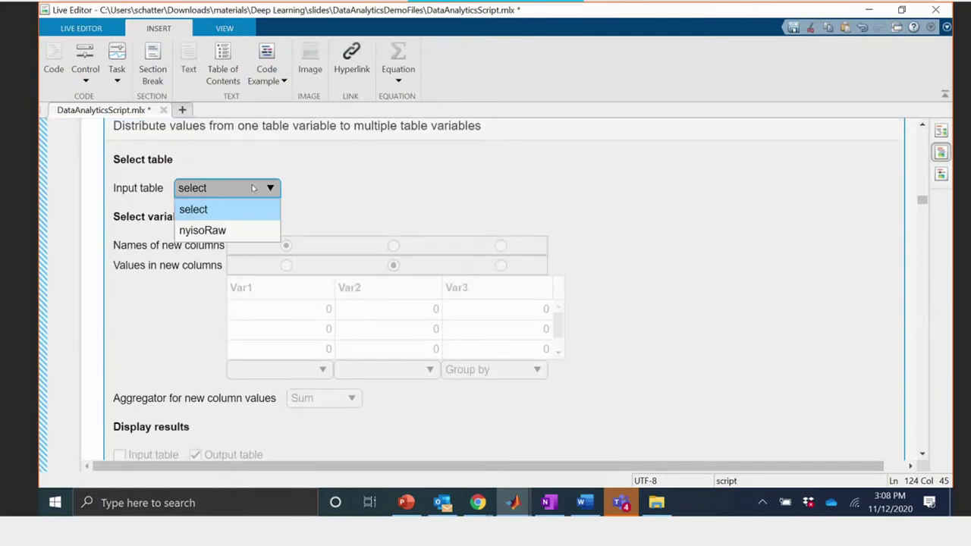
pyautogui.click(215, 232)
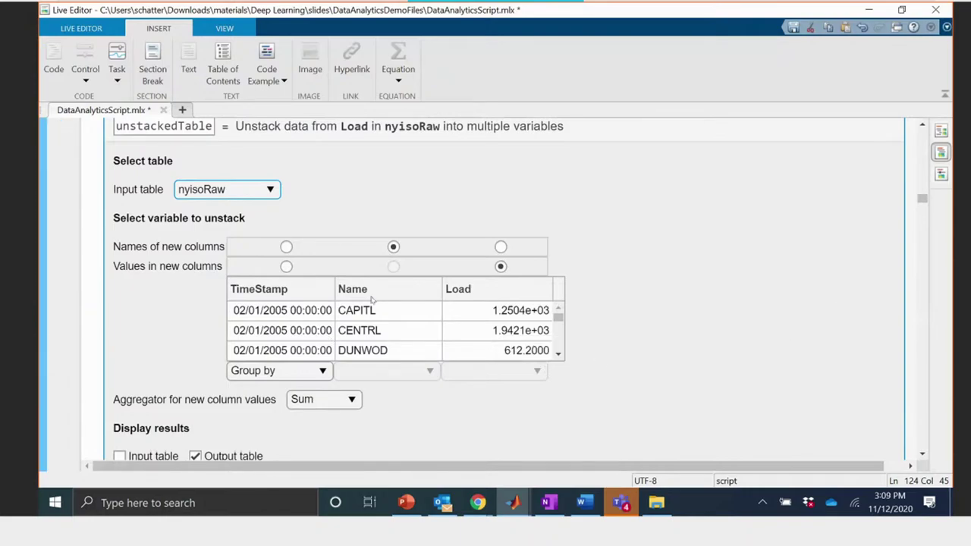
# - Review the unstack task's column settings and output table alongside the scripted unstack code in the Format the data section
pyautogui.scroll(-1, 328, 337)
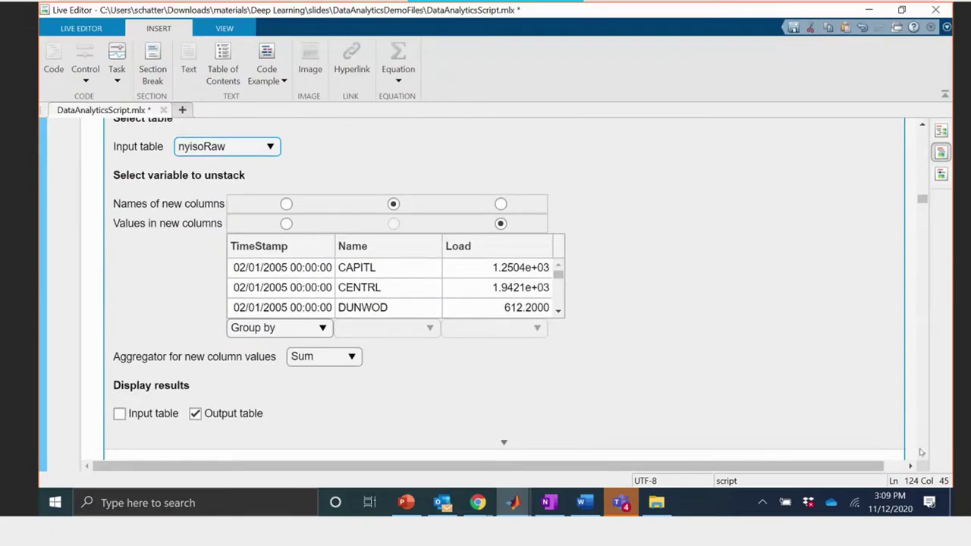
pyautogui.scroll(-6, 696, 391)
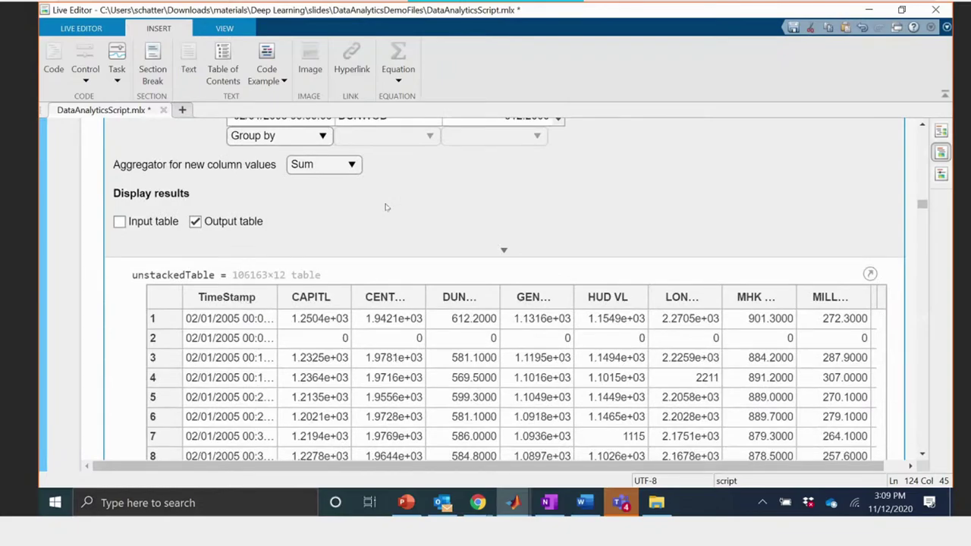
pyautogui.scroll(-2, 381, 210)
pyautogui.scroll(-10, 353, 292)
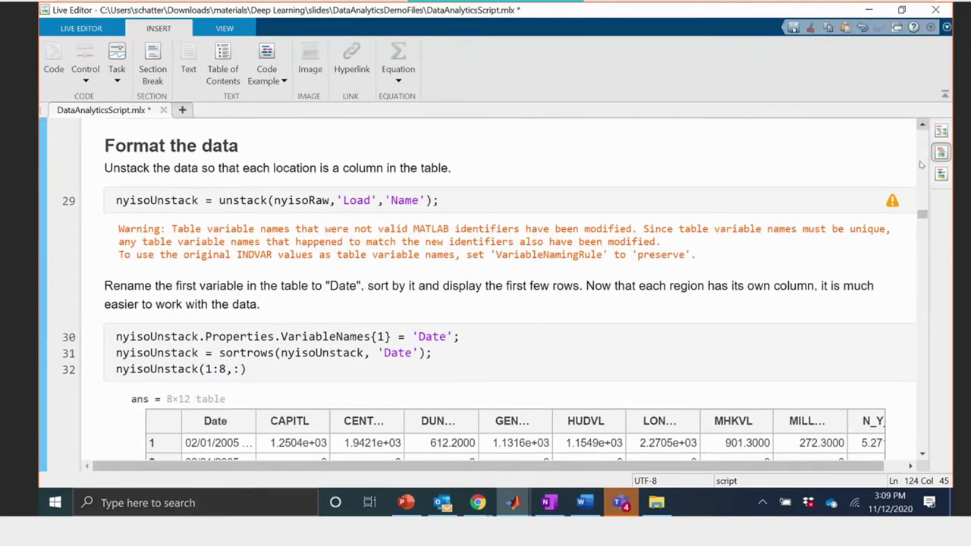
pyautogui.click(923, 127)
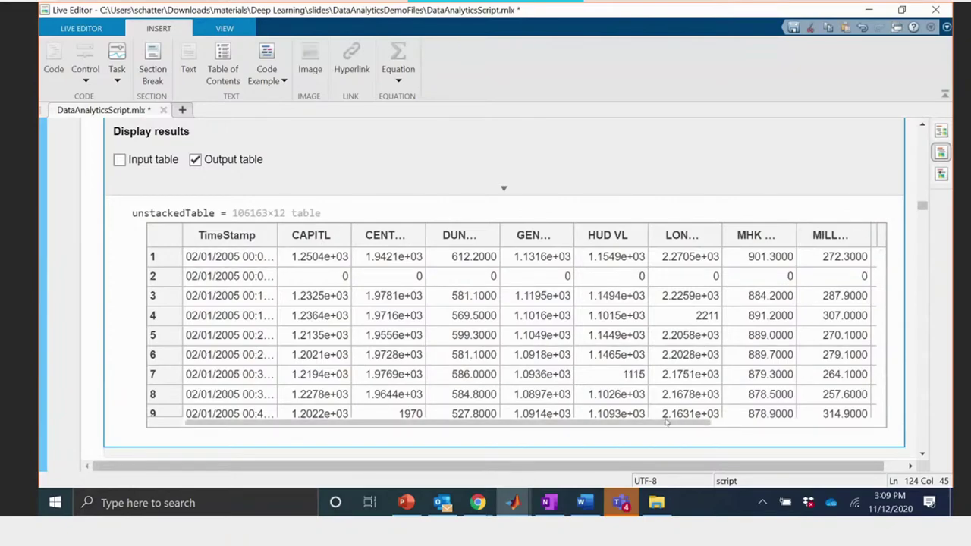
# - Examine the region columns and the time-stamped rows of the unstackedTable output
pyautogui.moveTo(676, 423)
pyautogui.mouseDown()
pyautogui.moveTo(837, 430)
pyautogui.moveTo(674, 425)
pyautogui.mouseUp()
pyautogui.moveTo(583, 427); pyautogui.dragTo(625, 425)
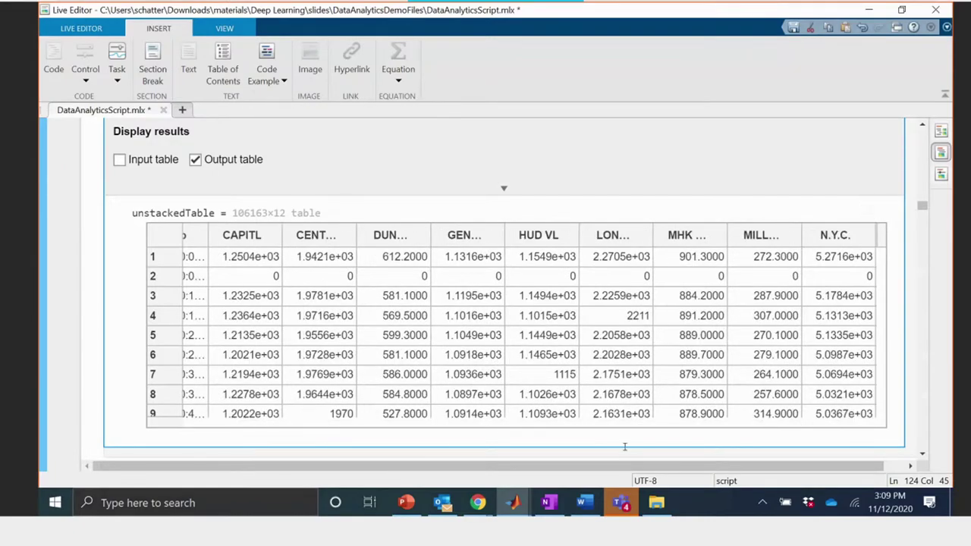
pyautogui.moveTo(625, 423); pyautogui.dragTo(562, 423)
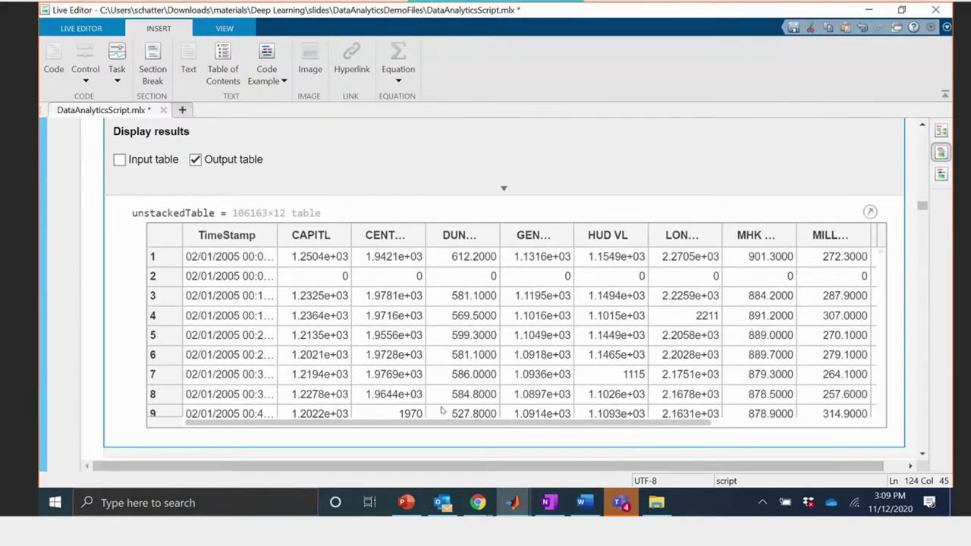
pyautogui.click(229, 258)
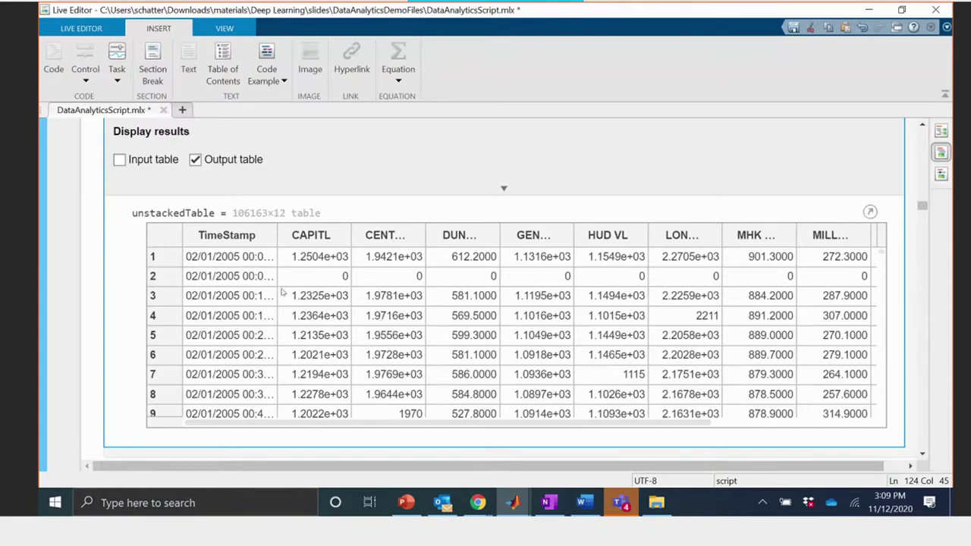
pyautogui.scroll(-2, 511, 283)
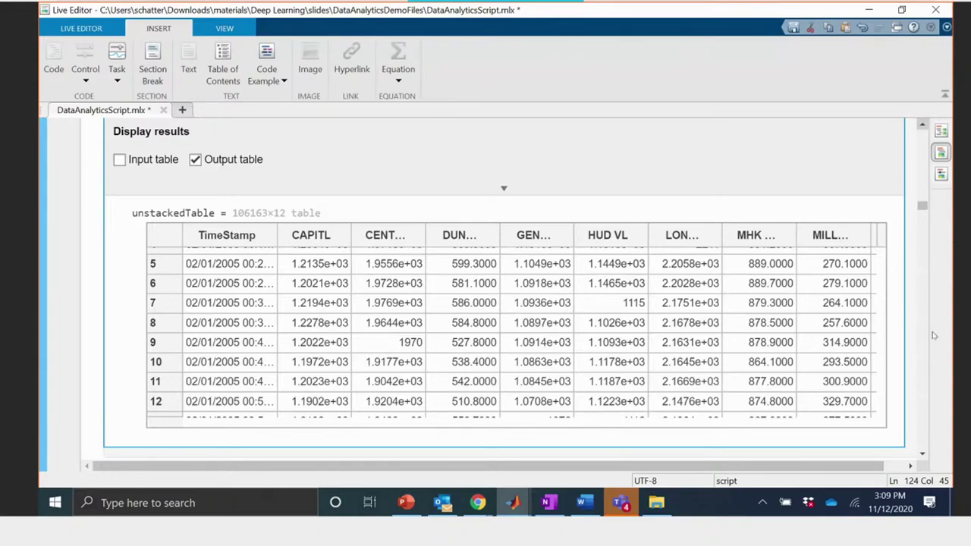
pyautogui.scroll(1, 933, 335)
pyautogui.scroll(-3, 865, 304)
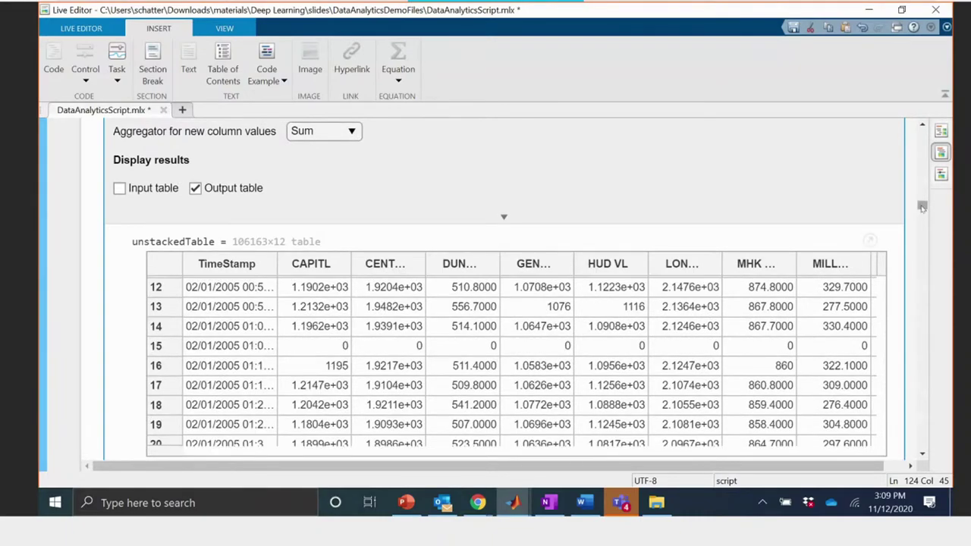
# - Show both controls and code for the Unstack Table Variables task, and examine the generated unstack code
pyautogui.scroll(5, 923, 129)
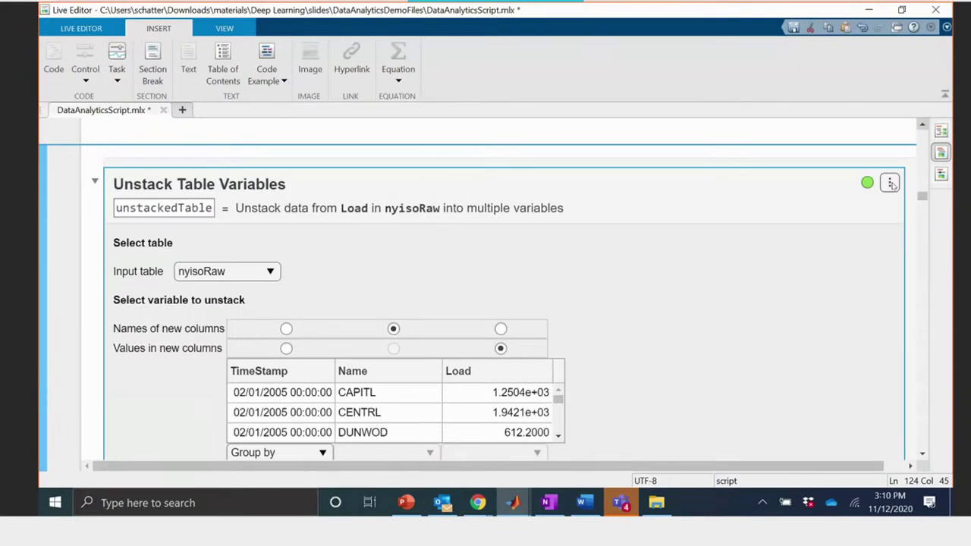
pyautogui.click(889, 182)
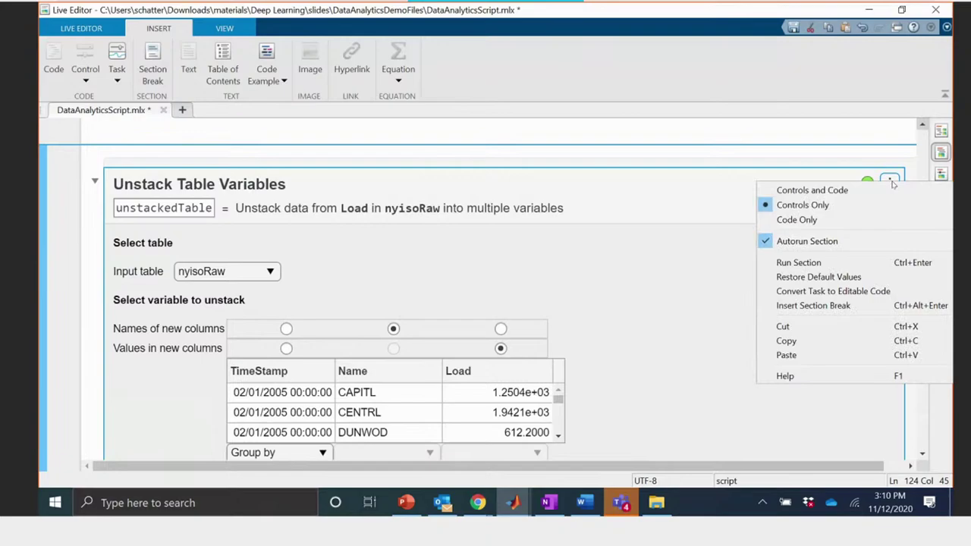
pyautogui.click(810, 190)
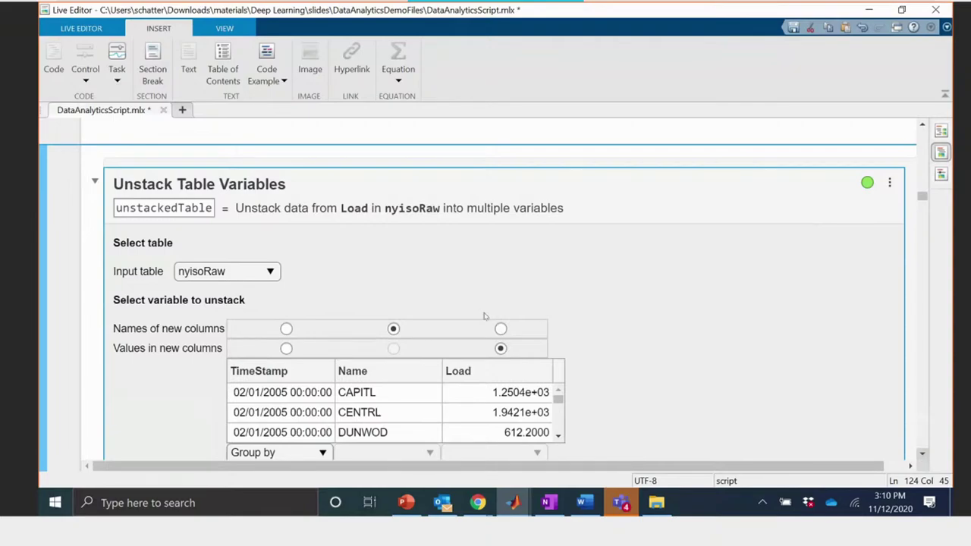
pyautogui.scroll(-1, 485, 317)
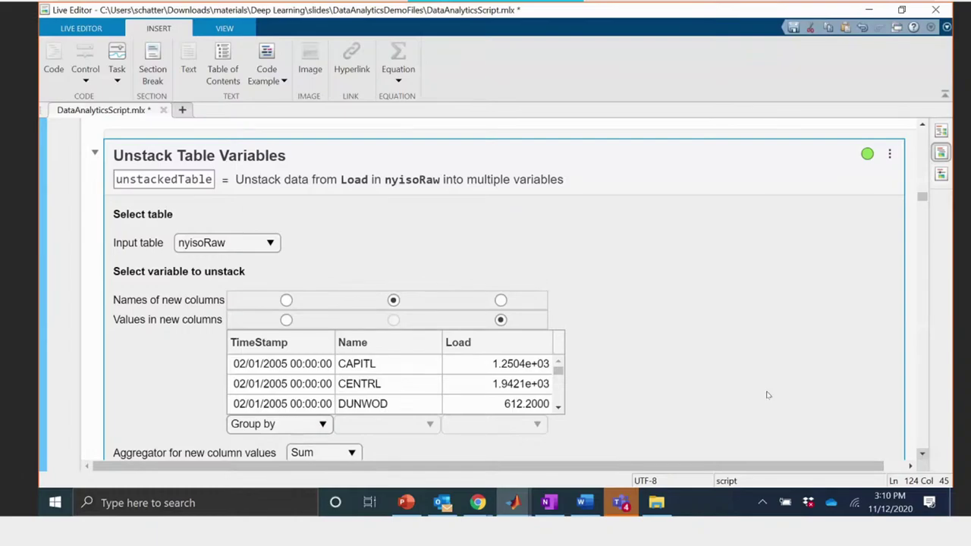
pyautogui.scroll(-6, 768, 394)
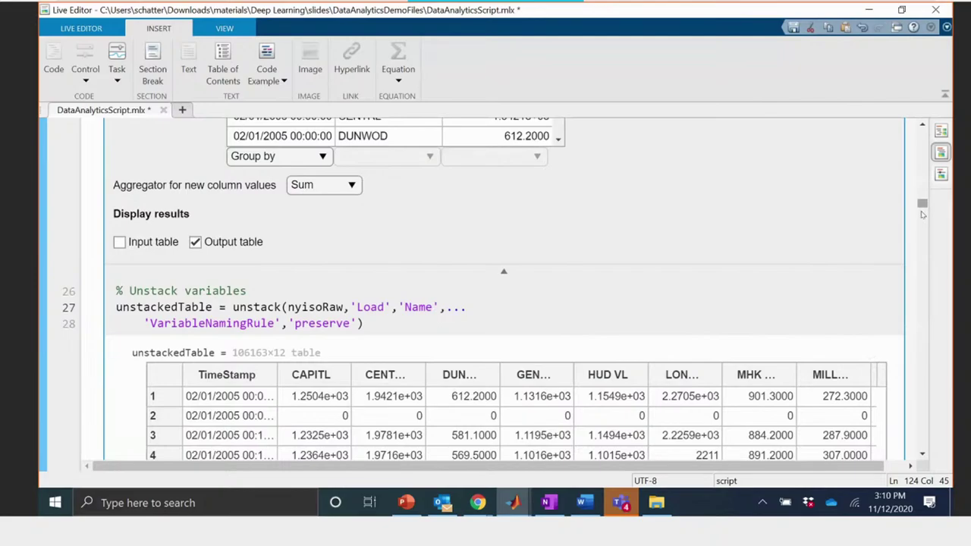
# - Review the nyisoUnstack(1:8,:) output and the scripted unstack call on line 29 under Format the data
pyautogui.moveTo(923, 214); pyautogui.dragTo(921, 227)
pyautogui.scroll(-3, 642, 297)
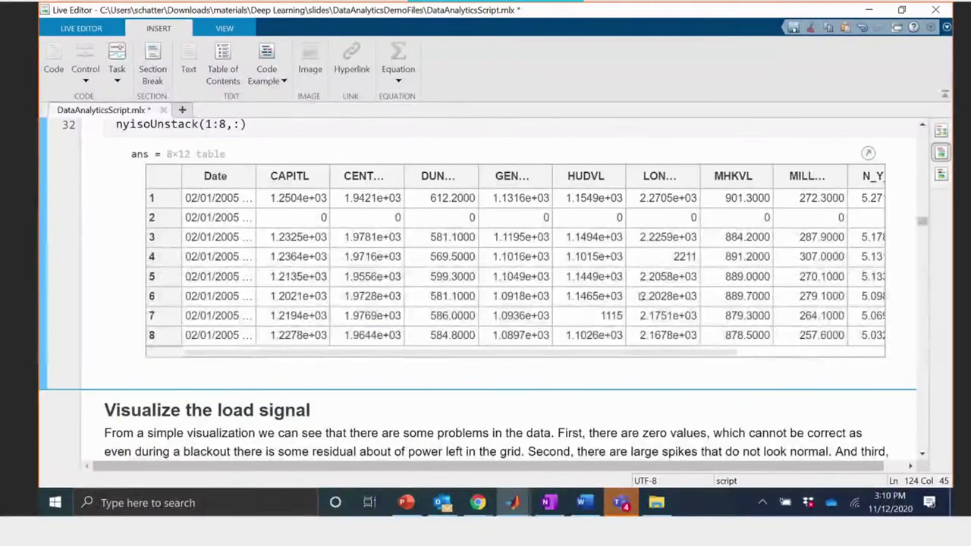
pyautogui.scroll(1, 639, 296)
pyautogui.scroll(-3, 640, 296)
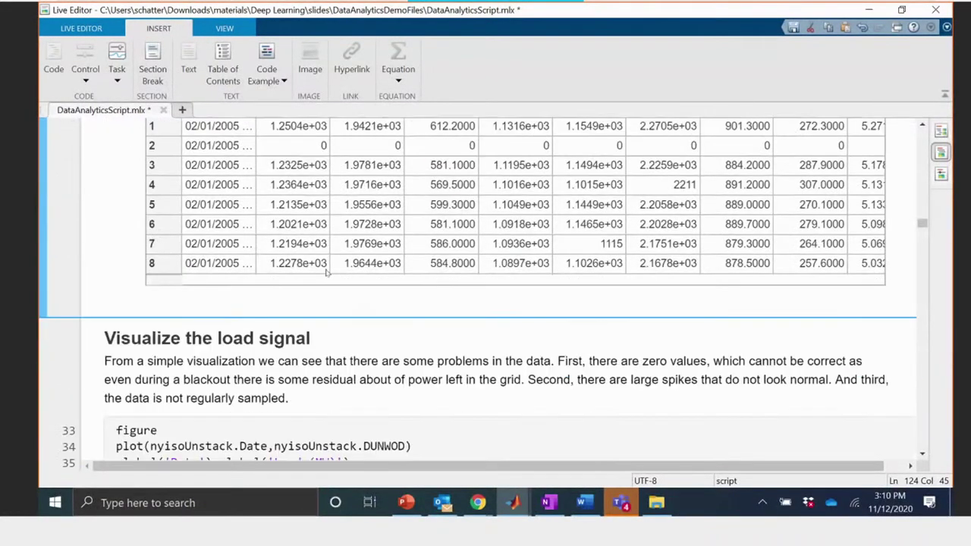
pyautogui.click(922, 125)
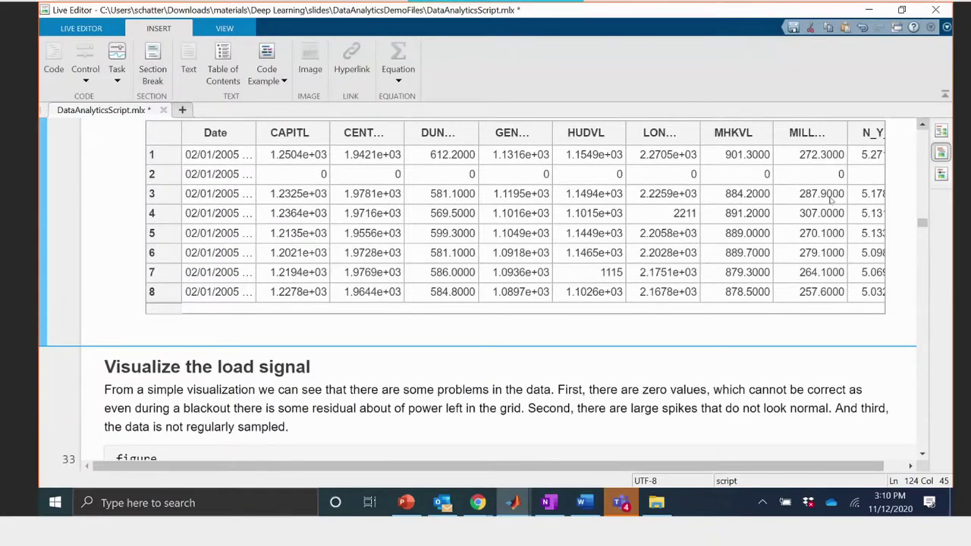
pyautogui.scroll(5, 585, 281)
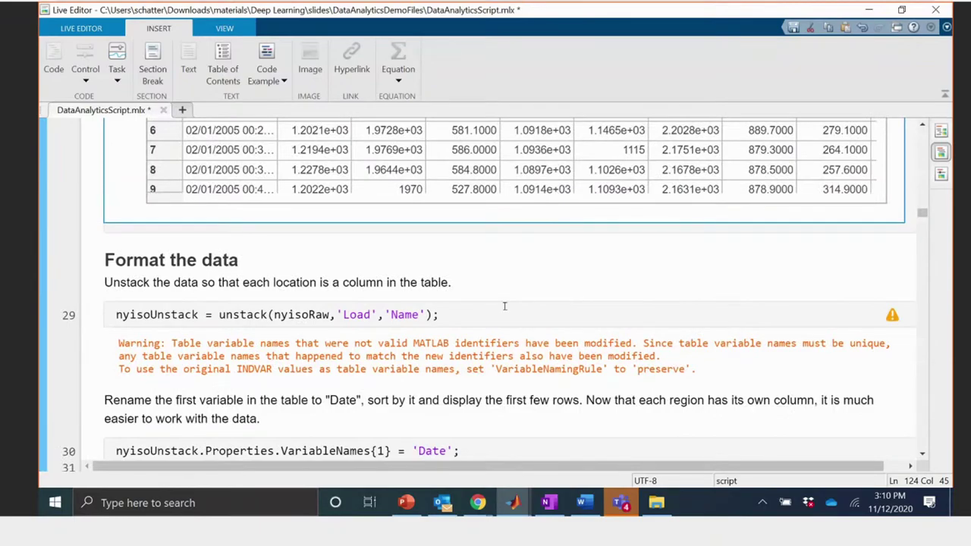
# - Examine the unstack call on line 29 that spreads nyisoRaw's Load values by Name
pyautogui.moveTo(220, 315); pyautogui.dragTo(275, 315)
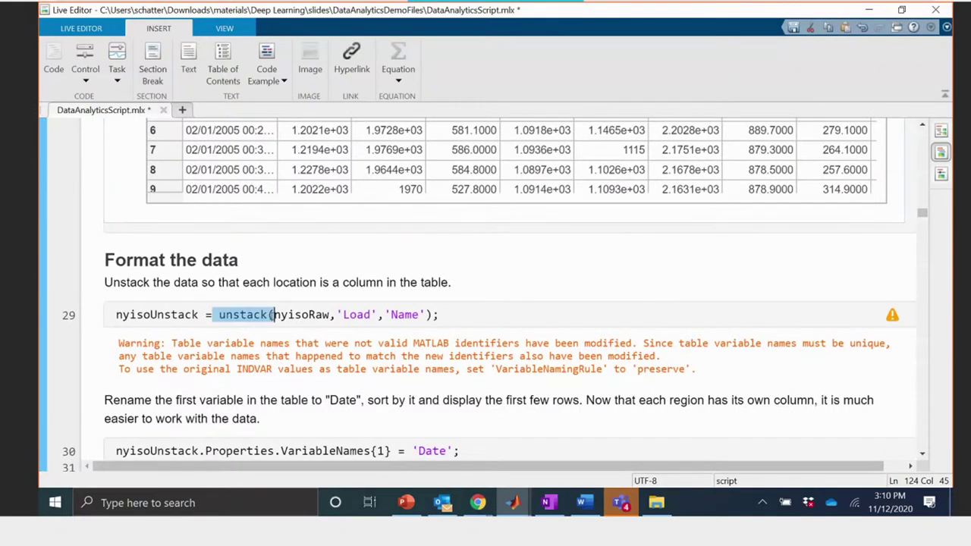
pyautogui.click(924, 456)
pyautogui.scroll(-4, 923, 456)
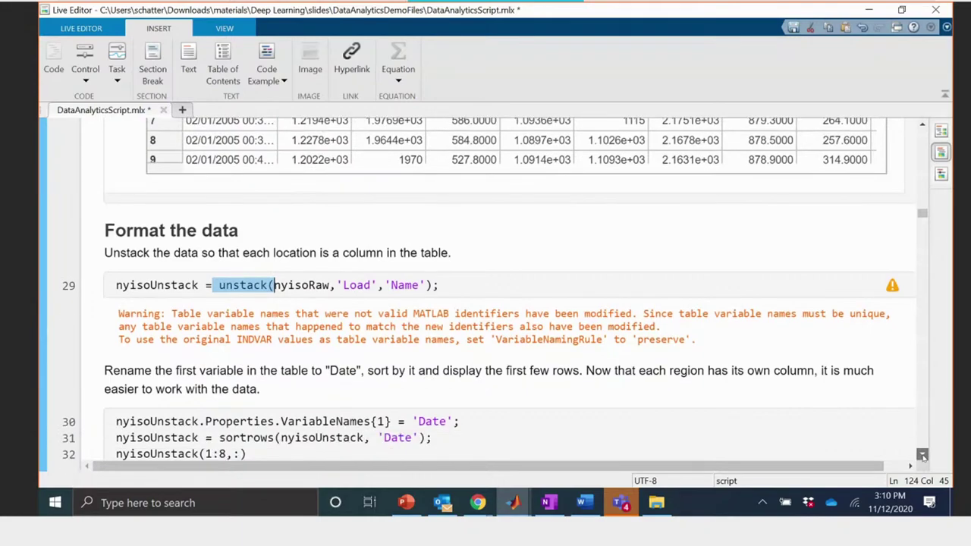
pyautogui.click(253, 169)
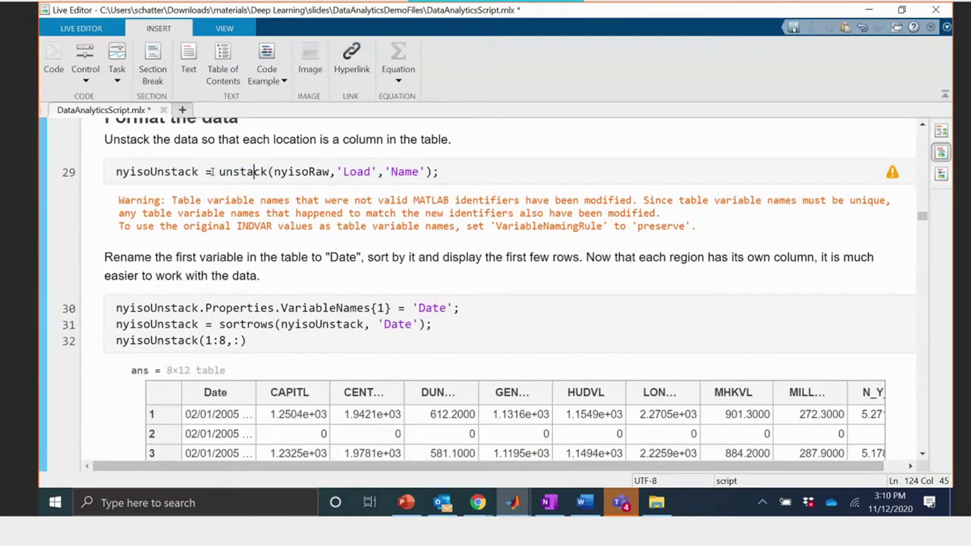
pyautogui.doubleClick(242, 172)
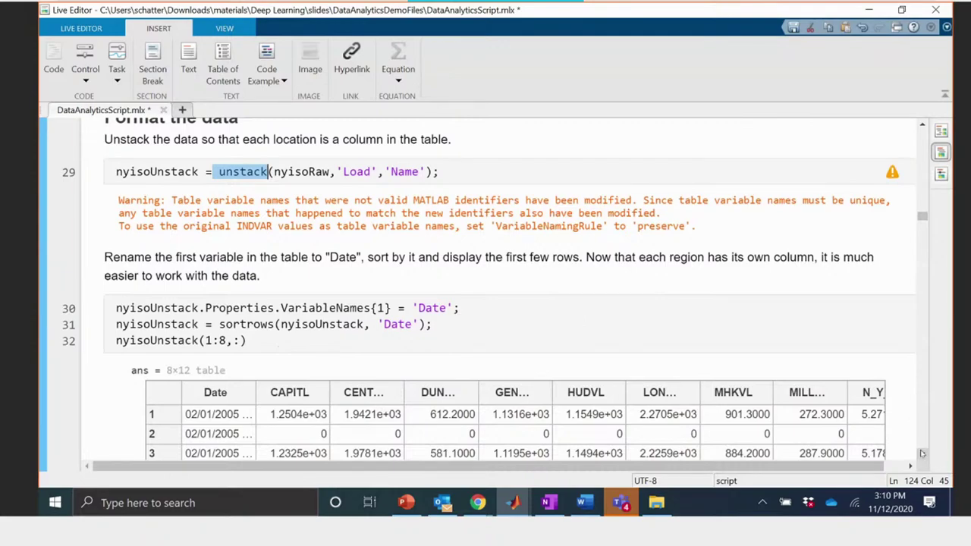
# - Run the Format the data section to rename the first variable to Date, sort nyisoUnstack by it, and preview rows 1:8
pyautogui.scroll(-3, 922, 453)
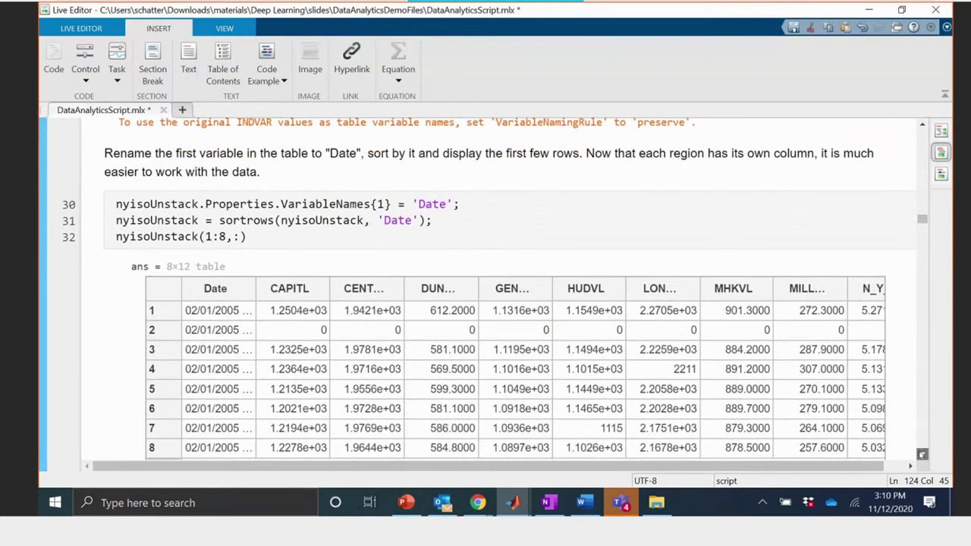
pyautogui.scroll(-1, 923, 455)
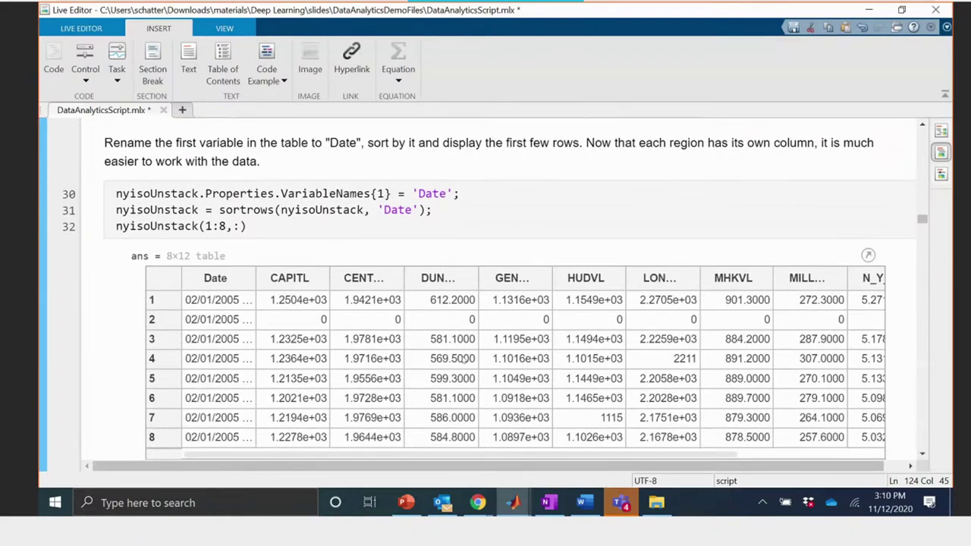
pyautogui.click(41, 332)
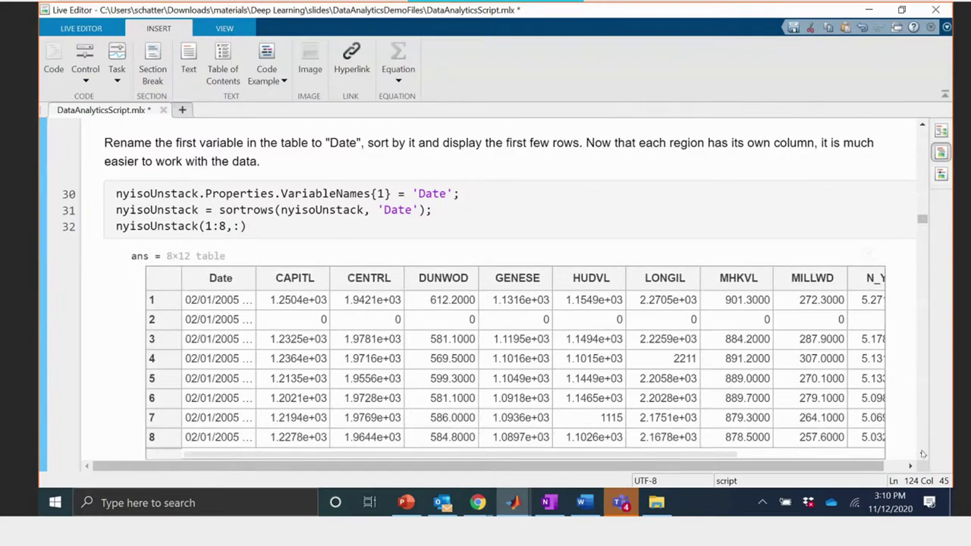
pyautogui.scroll(-2, 923, 455)
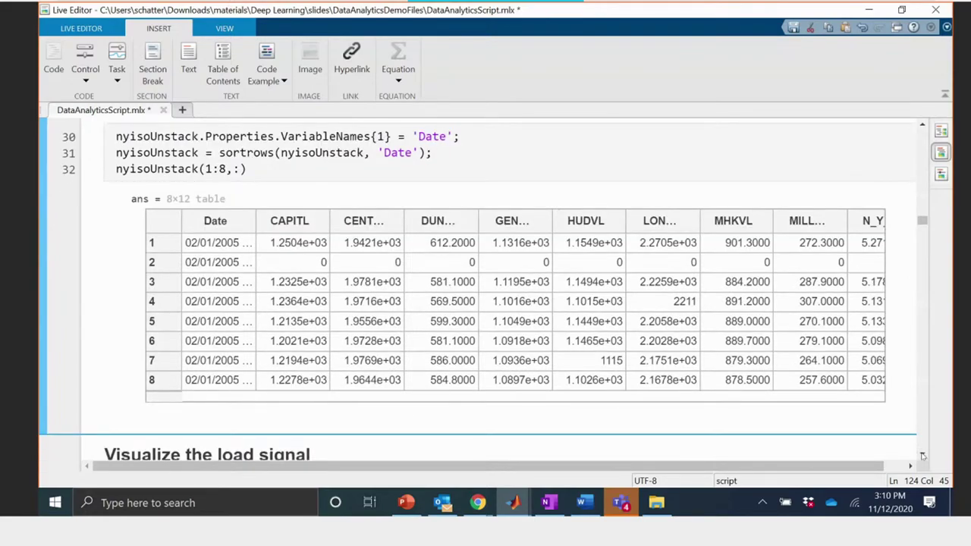
pyautogui.scroll(-3, 922, 455)
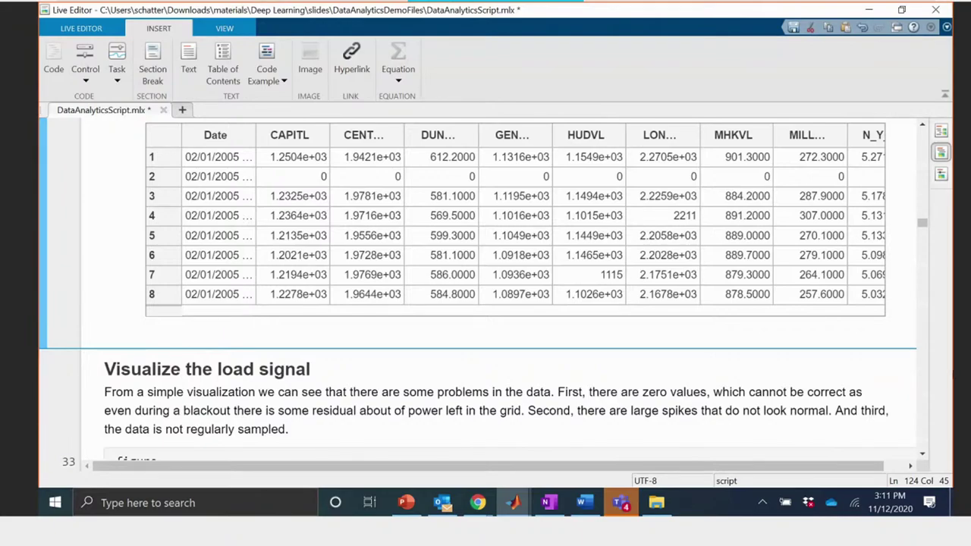
# - Review the Visualize the load signal plotting code and compare its DUNWOD variable with the nyisoUnstack preview table
pyautogui.scroll(-7, 923, 454)
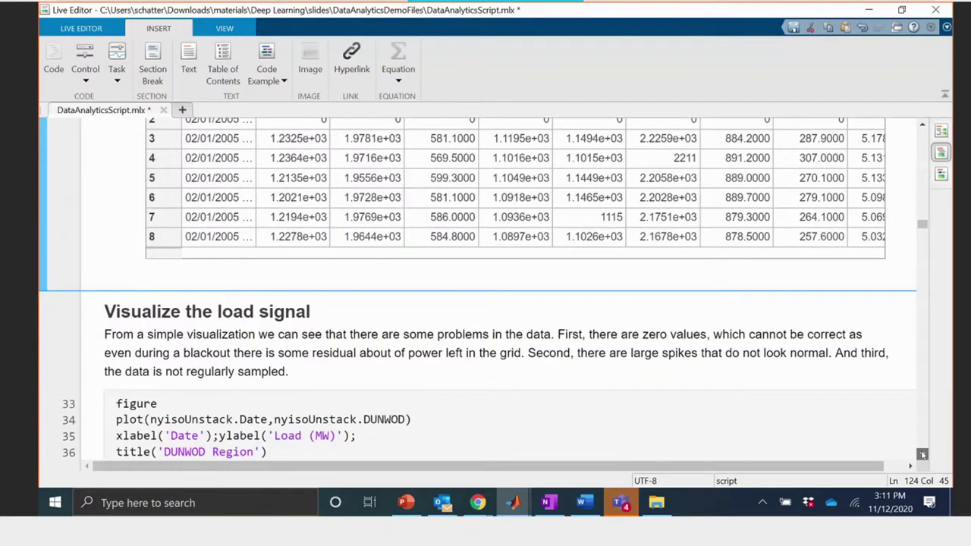
pyautogui.scroll(-2, 923, 454)
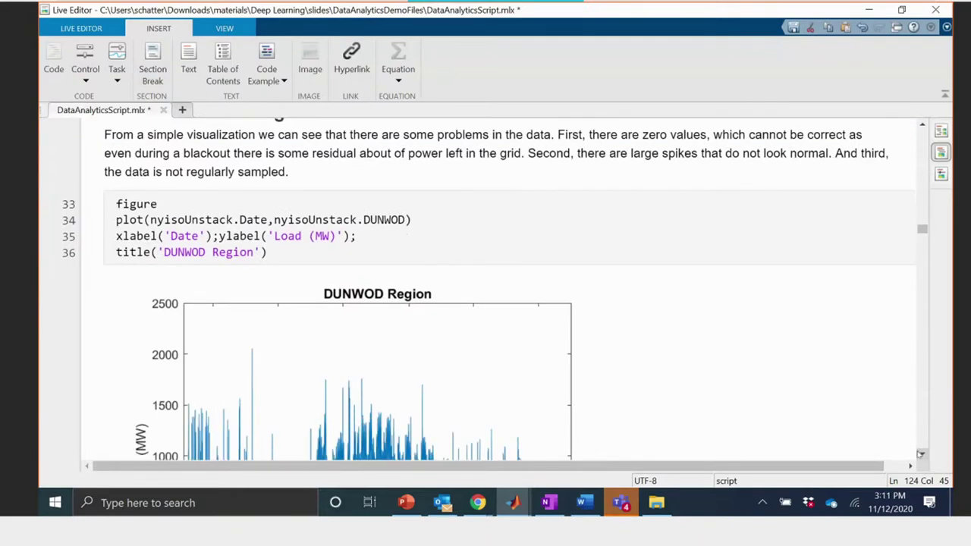
pyautogui.click(360, 220)
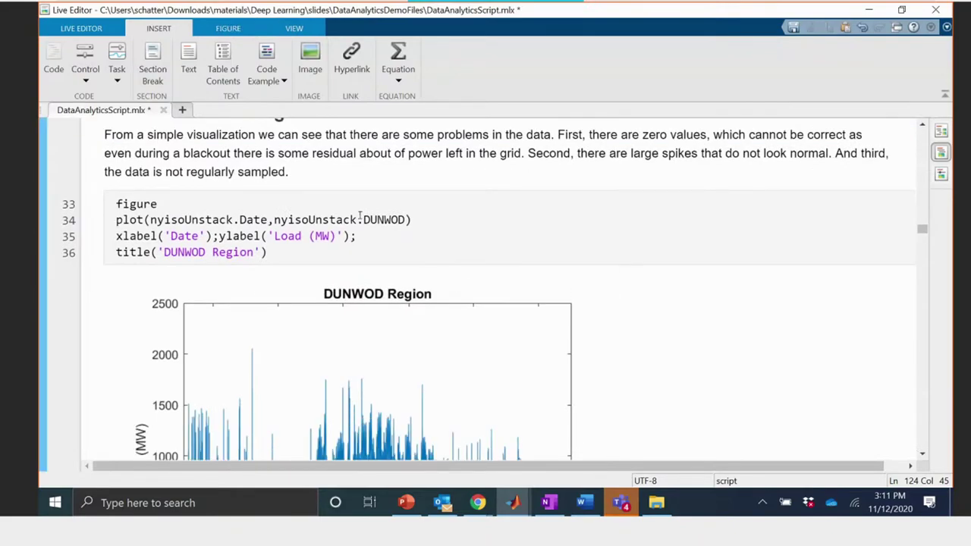
pyautogui.doubleClick(383, 220)
pyautogui.click(417, 226)
pyautogui.scroll(4, 373, 293)
pyautogui.scroll(4, 373, 293)
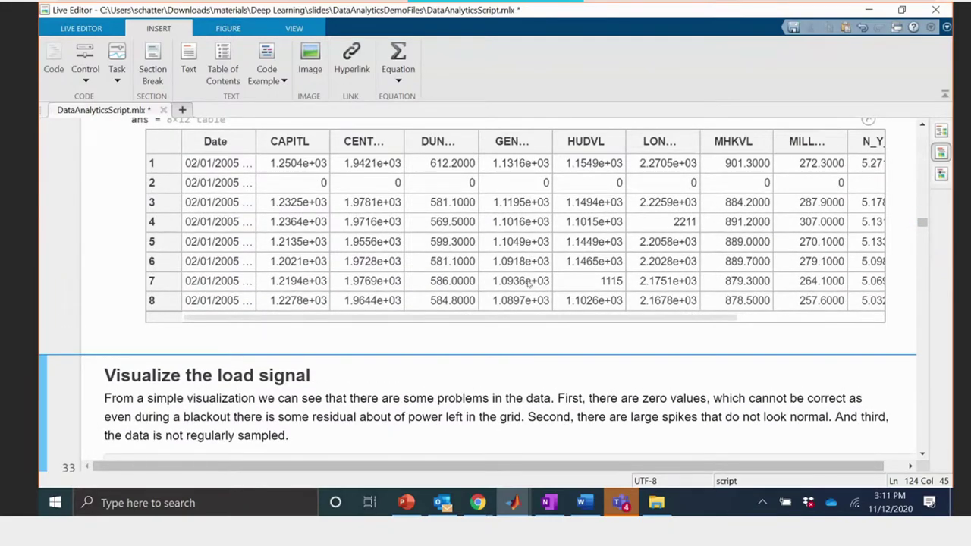
pyautogui.scroll(-10, 529, 283)
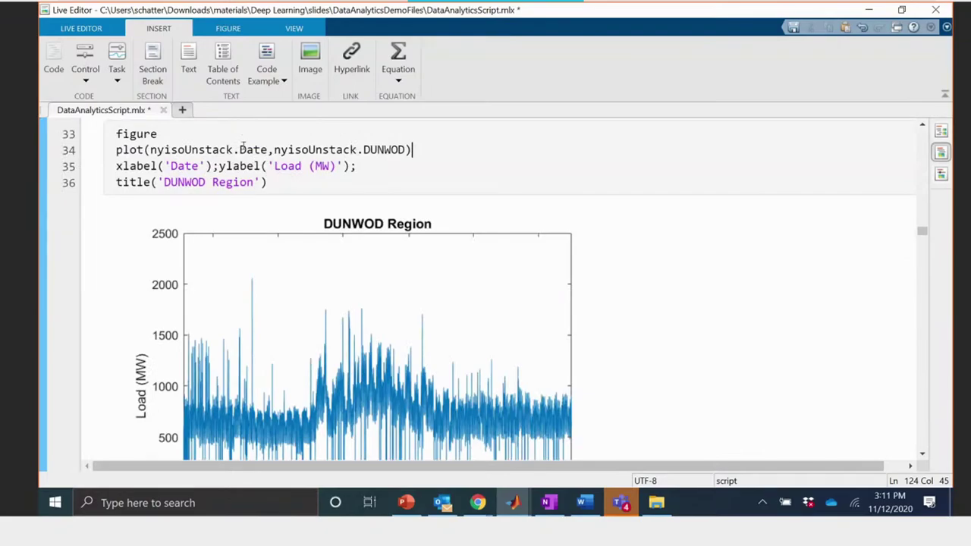
# - Run the Visualize the load signal section to plot nyisoUnstack.DUNWOD against nyisoUnstack.Date, and inspect the full plot
pyautogui.moveTo(150, 150); pyautogui.dragTo(400, 149)
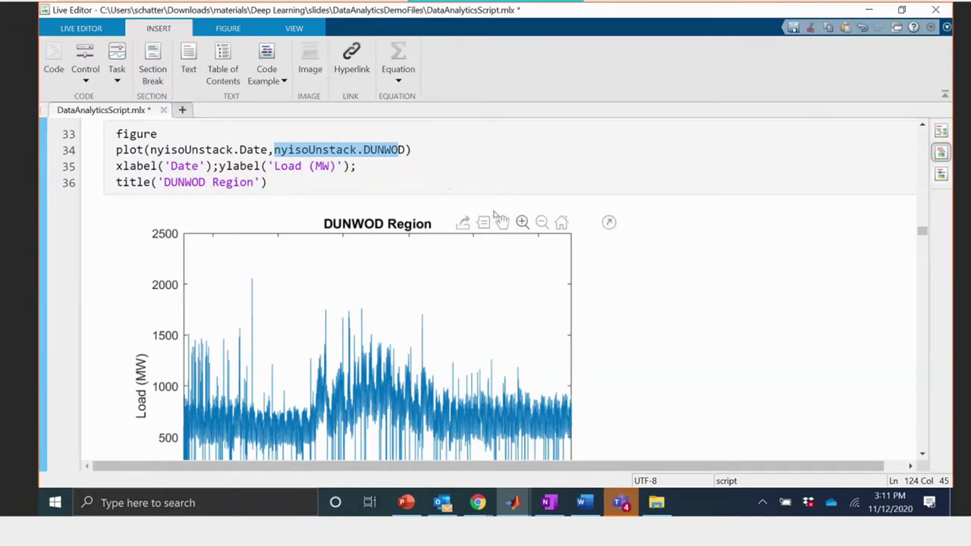
pyautogui.click(144, 166)
pyautogui.hotkey('ctrl', 'Return')
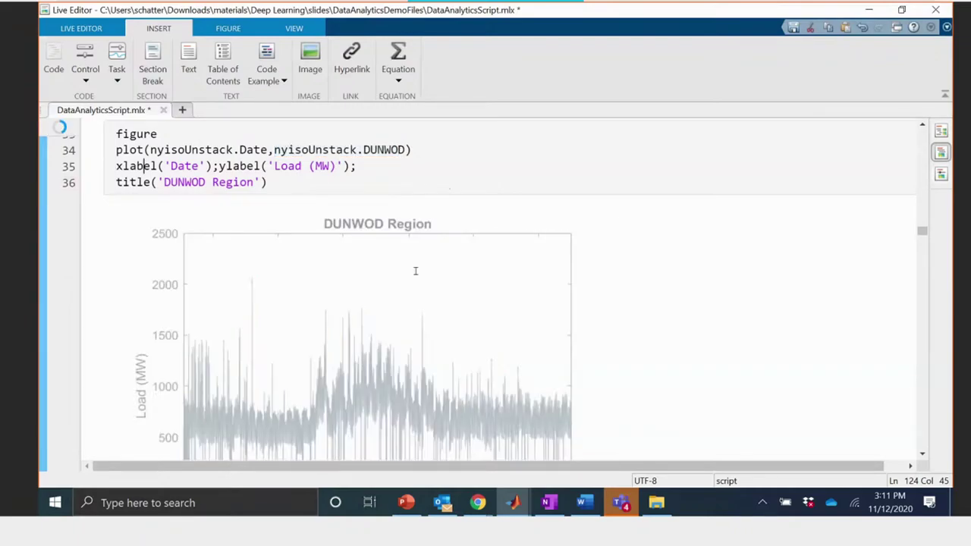
pyautogui.click(924, 458)
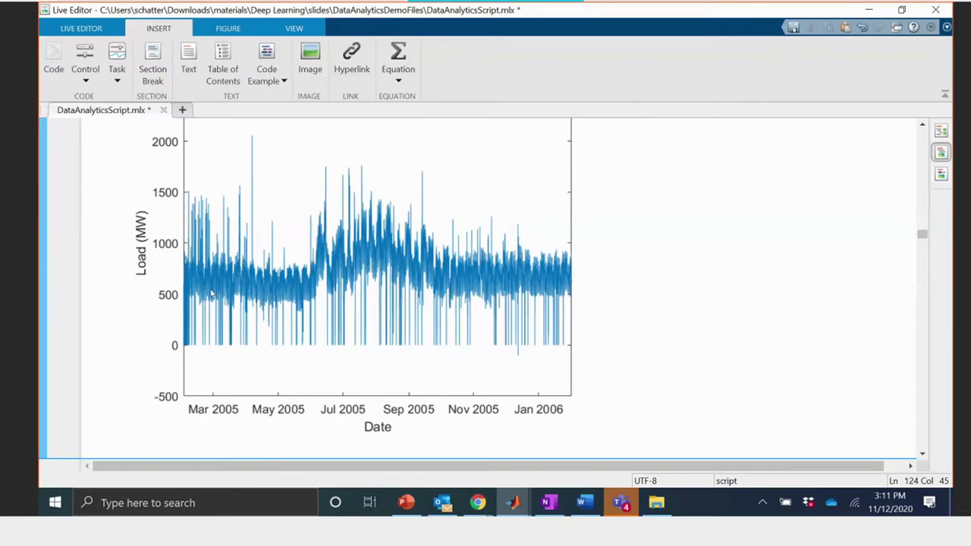
# - Review the Convert to a timetable section, examining the table2timetable conversion and the isregular check on nyisott
pyautogui.click(924, 453)
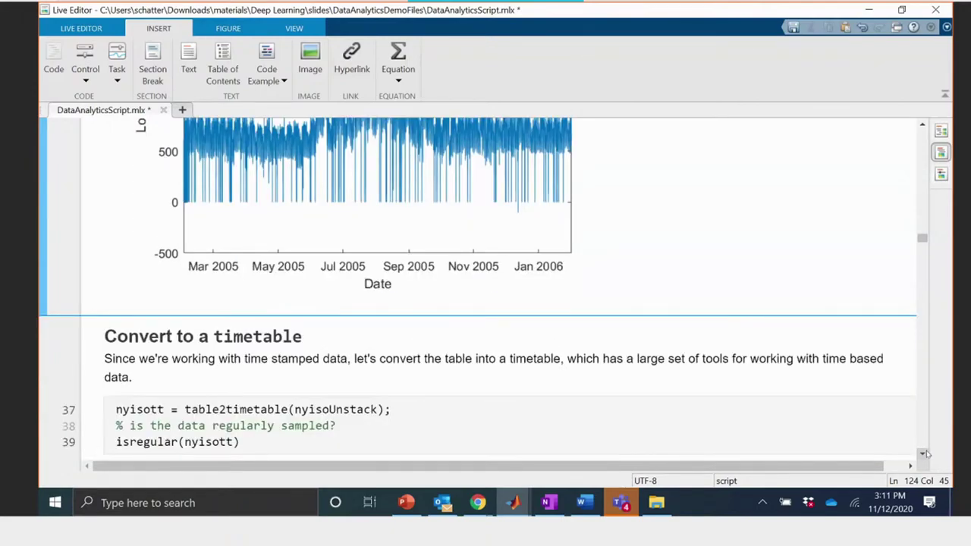
pyautogui.click(924, 453)
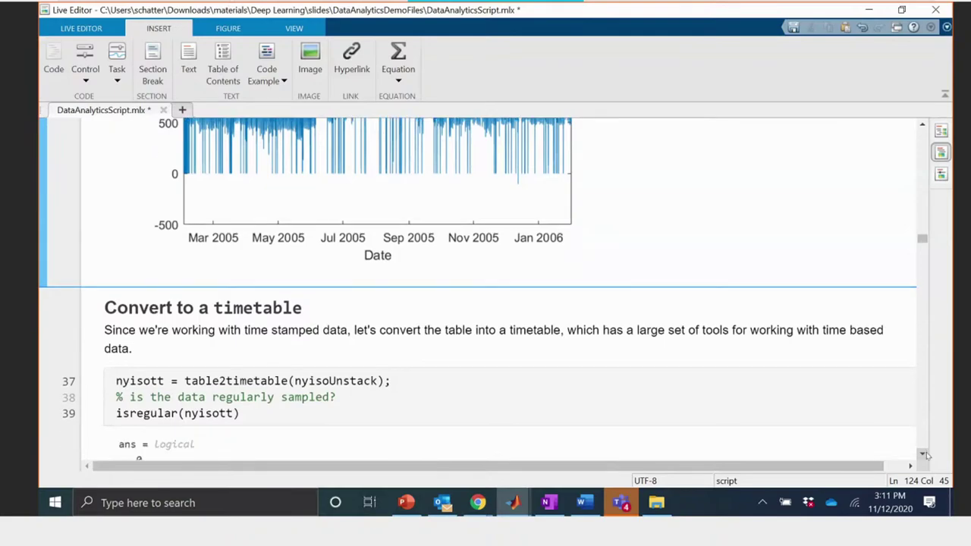
pyautogui.click(924, 454)
pyautogui.click(924, 453)
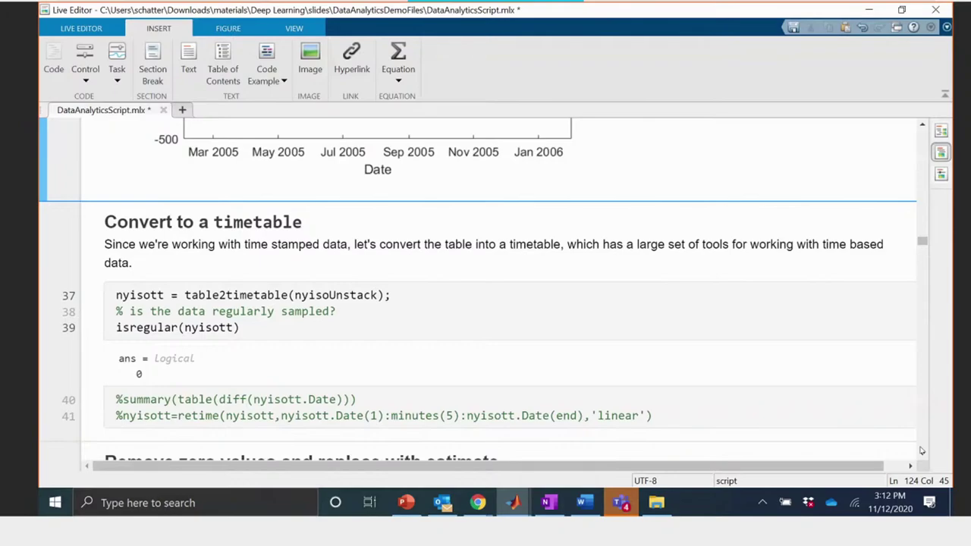
pyautogui.click(212, 327)
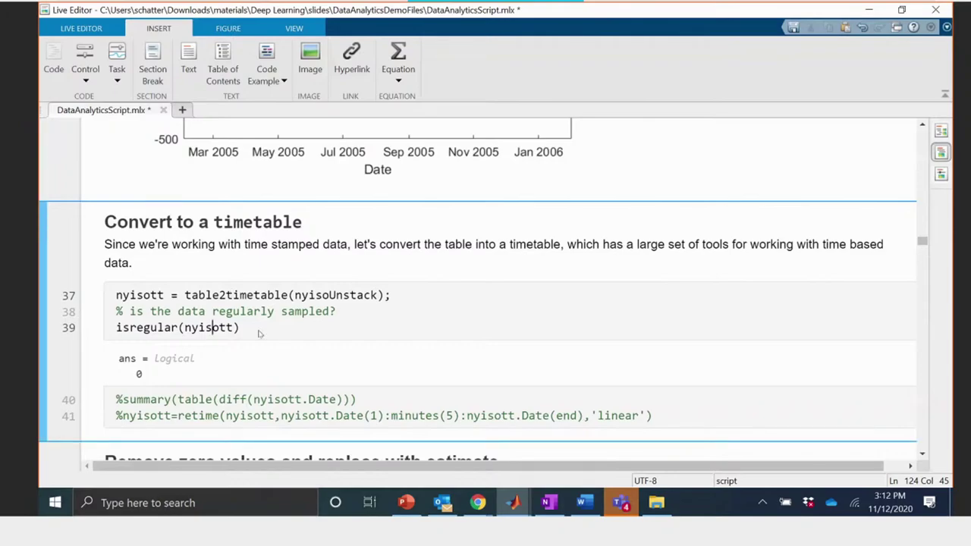
pyautogui.click(259, 333)
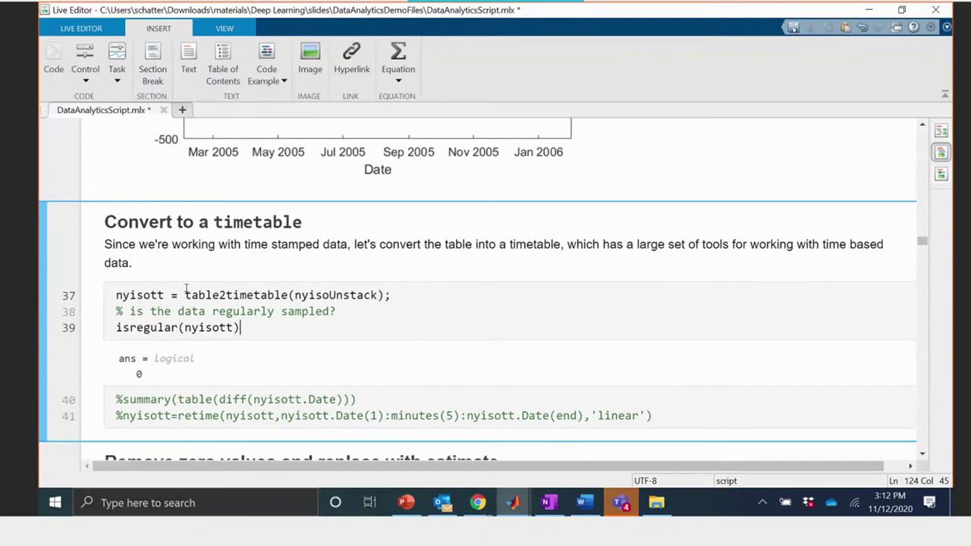
pyautogui.moveTo(185, 295); pyautogui.dragTo(290, 295)
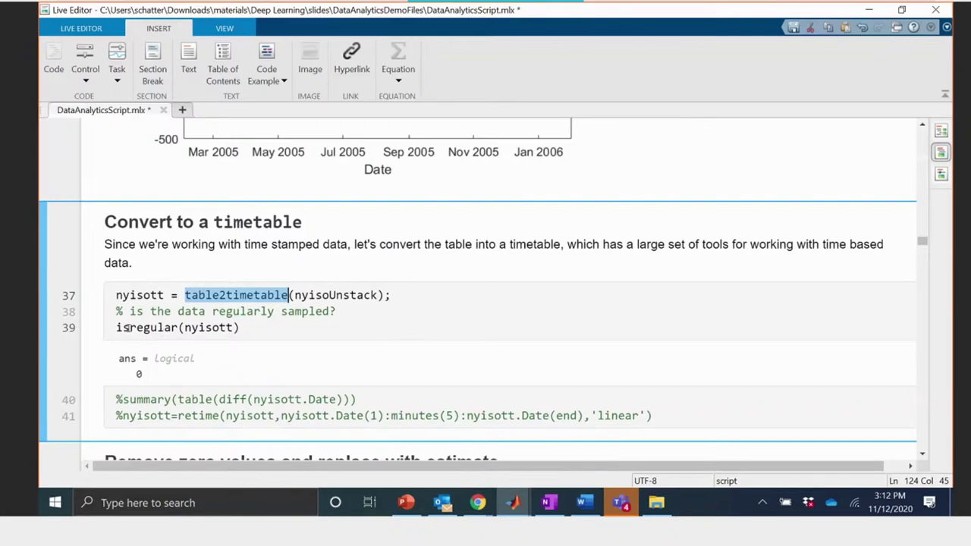
pyautogui.moveTo(116, 327); pyautogui.dragTo(179, 327)
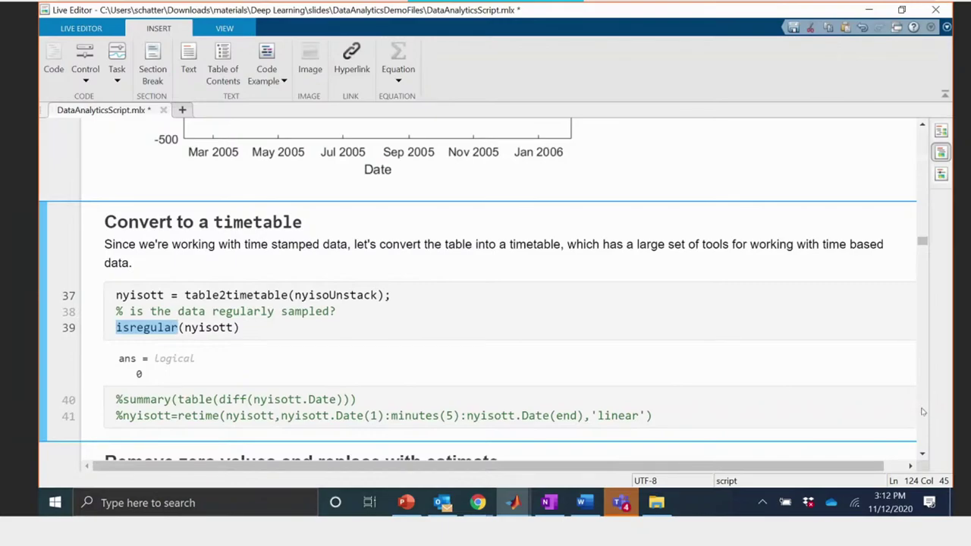
# - Examine the standardizeMissing and fillmissing code in the Remove zero values and replace with estimate section
pyautogui.click(923, 455)
pyautogui.click(924, 455)
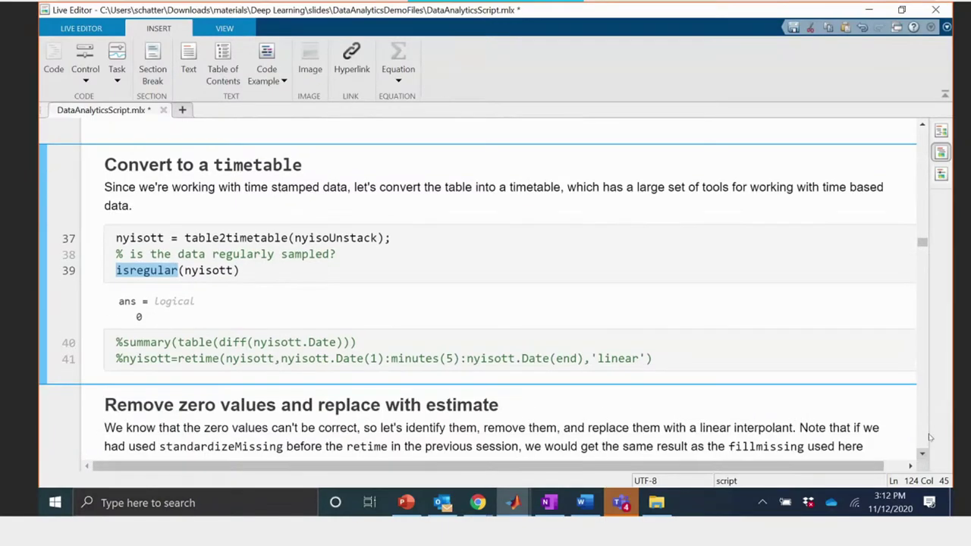
pyautogui.click(923, 455)
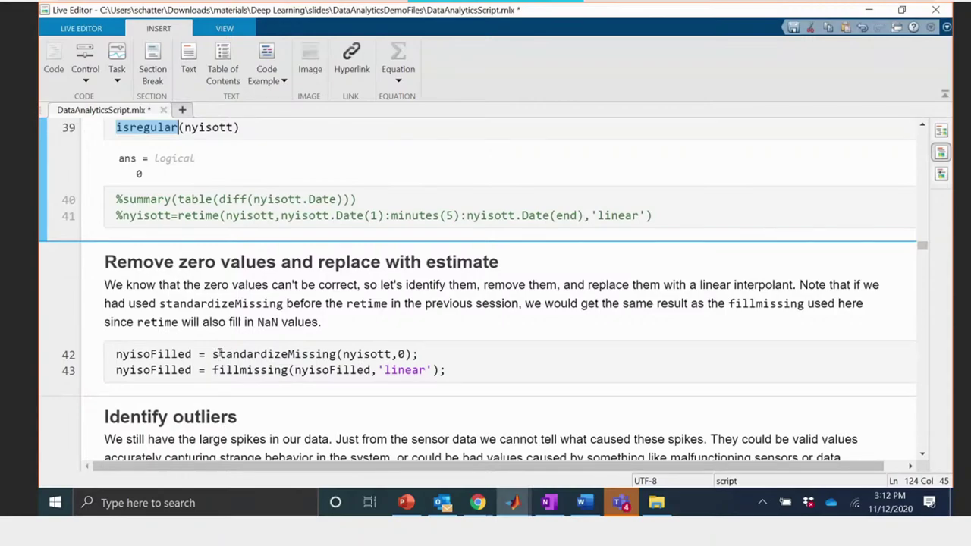
pyautogui.moveTo(212, 353); pyautogui.dragTo(317, 354)
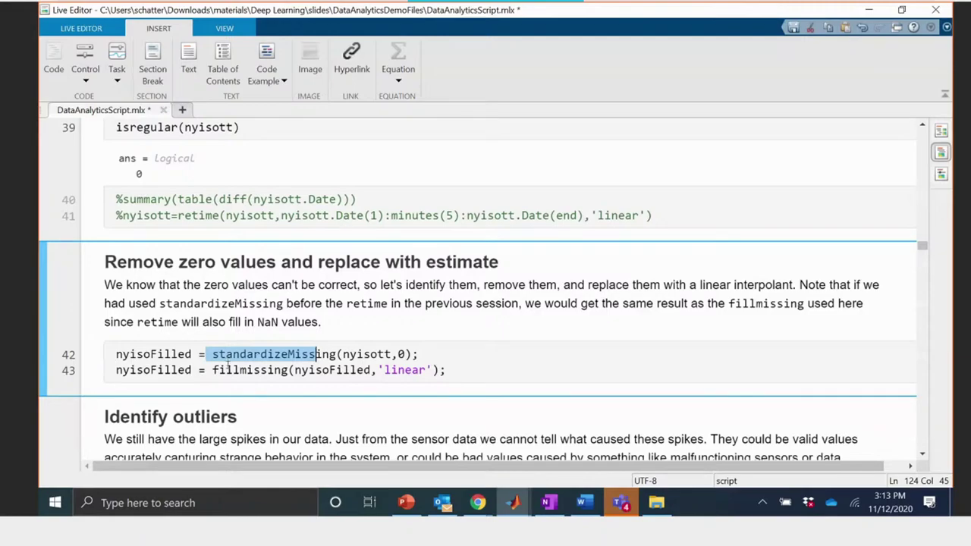
# - Switch to the main MATLAB R2020a window and close all the open net variables
pyautogui.click(514, 503)
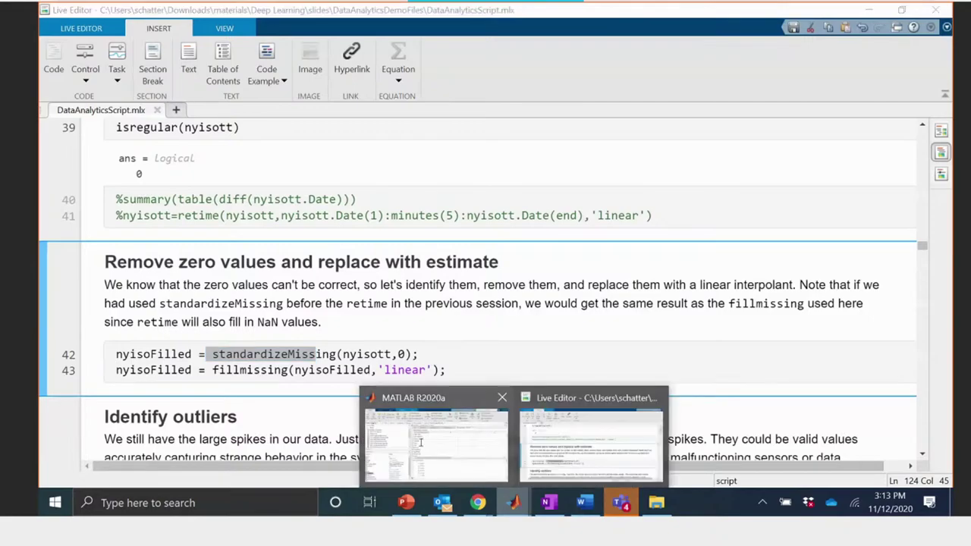
pyautogui.click(421, 442)
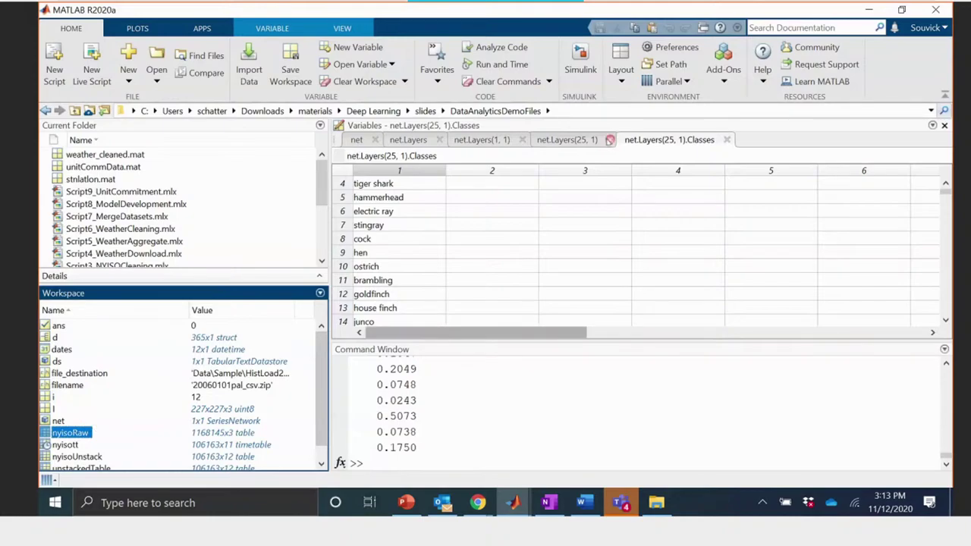
pyautogui.click(610, 139)
pyautogui.click(522, 140)
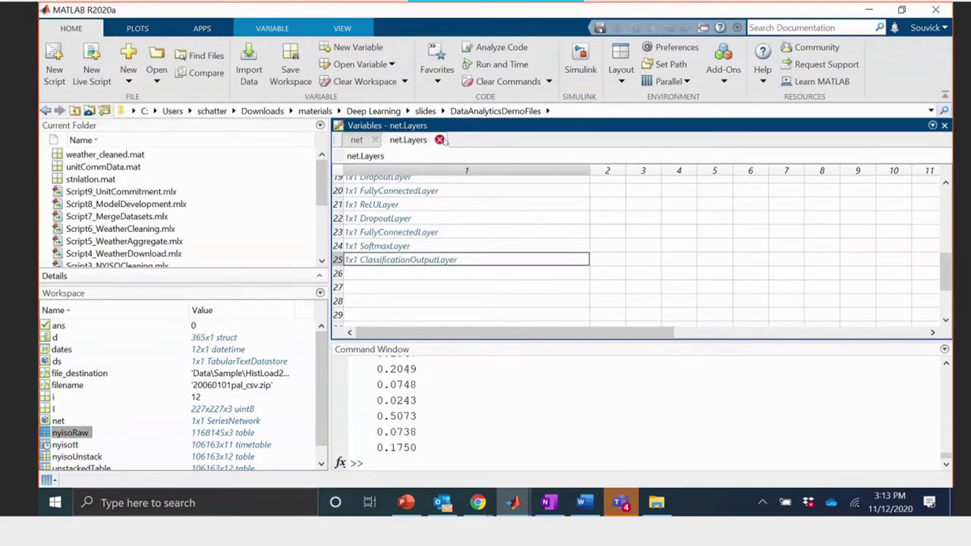
pyautogui.click(440, 139)
pyautogui.click(375, 140)
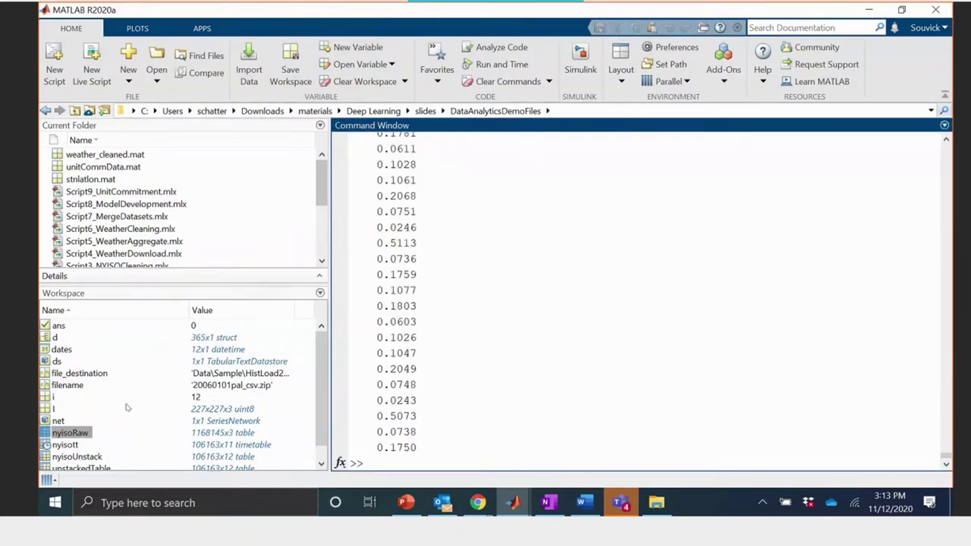
# - Open the nyisoUnstack variable from the workspace and examine the zero values and timestamps in its first rows
pyautogui.click(319, 383)
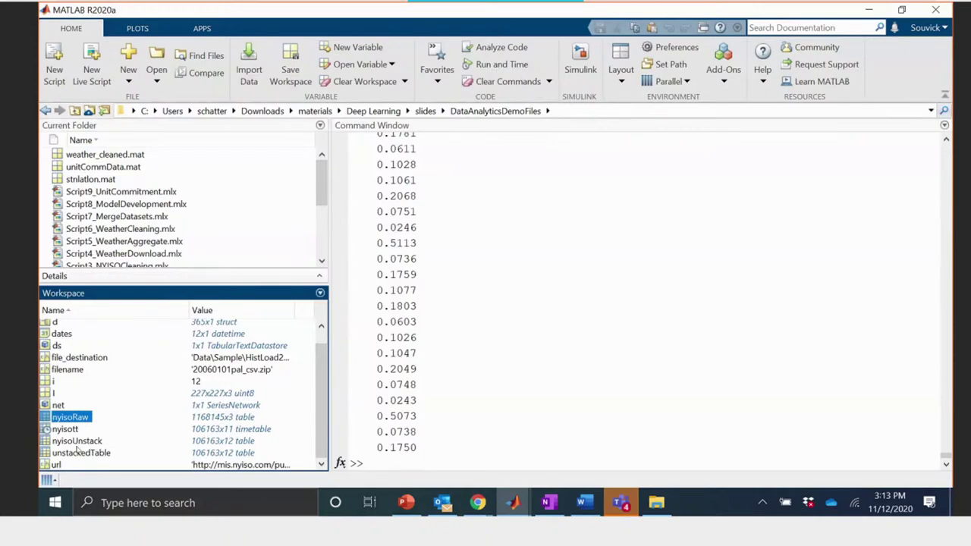
pyautogui.doubleClick(77, 443)
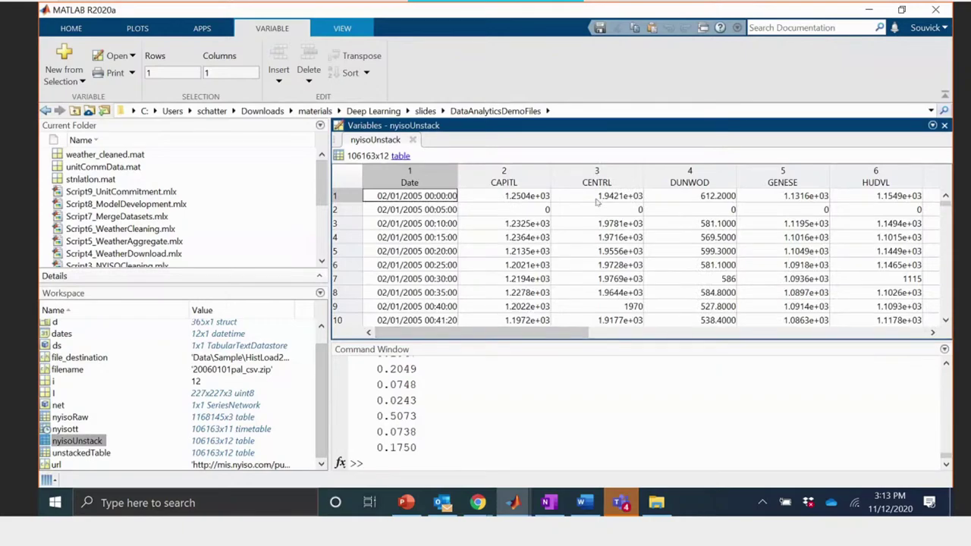
pyautogui.scroll(-2, 723, 228)
pyautogui.scroll(-1, 723, 228)
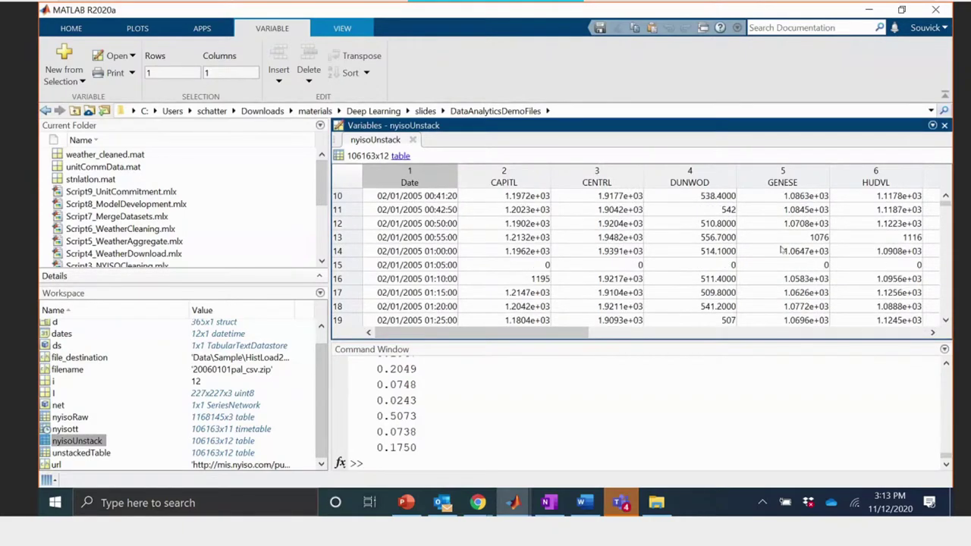
pyautogui.moveTo(946, 202)
pyautogui.mouseDown()
pyautogui.moveTo(947, 236)
pyautogui.moveTo(947, 194)
pyautogui.mouseUp()
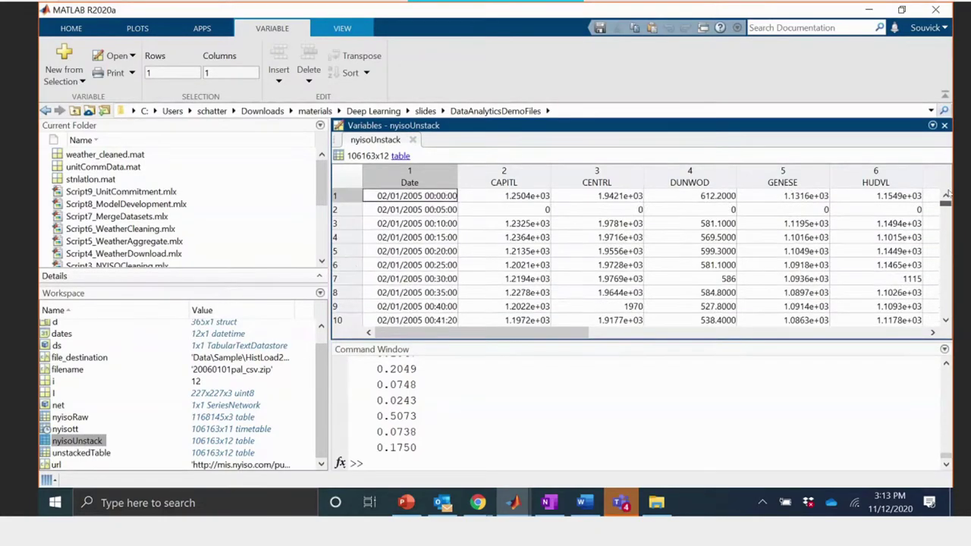
# - Return to the live script and examine the standardizeMissing call on line 42 and the fillmissing call on line 43
pyautogui.click(869, 9)
pyautogui.click(355, 355)
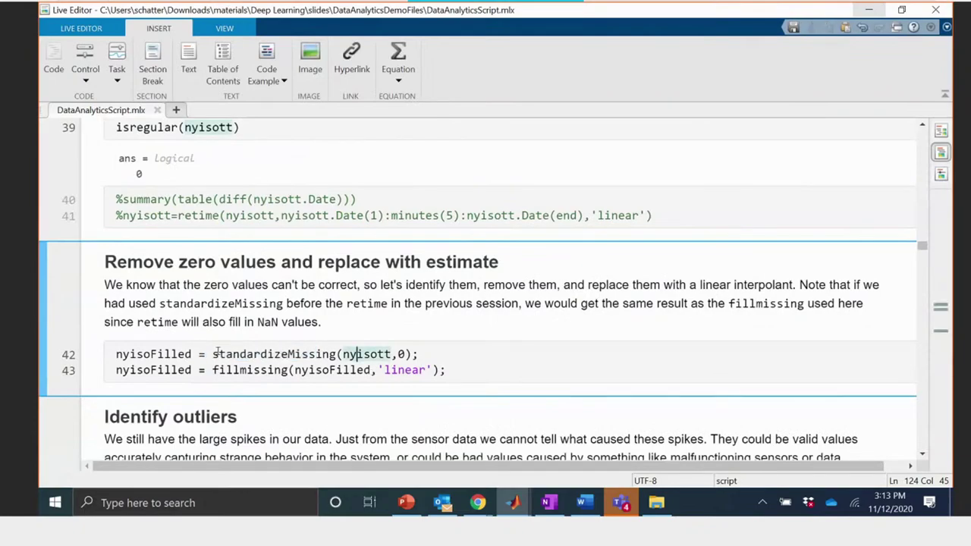
pyautogui.click(213, 354)
pyautogui.doubleClick(270, 355)
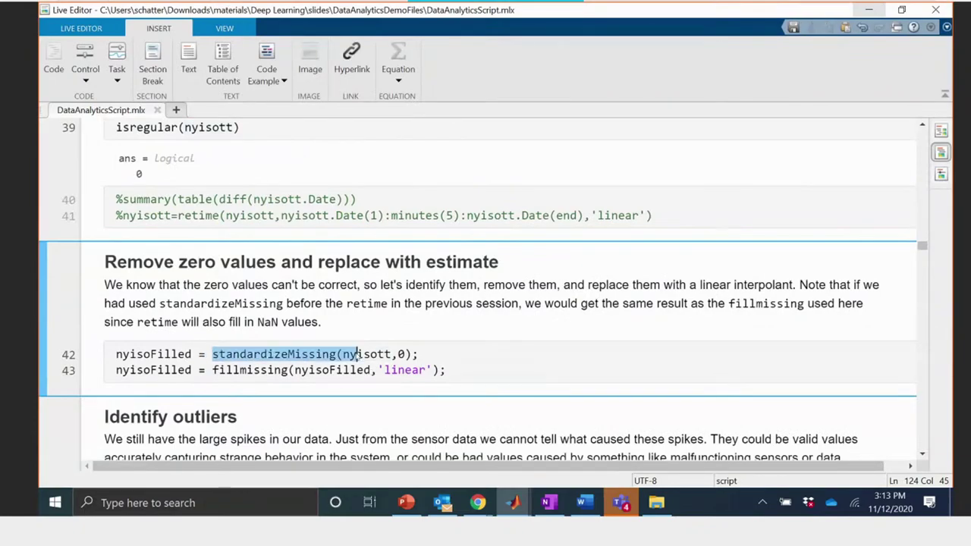
pyautogui.click(311, 356)
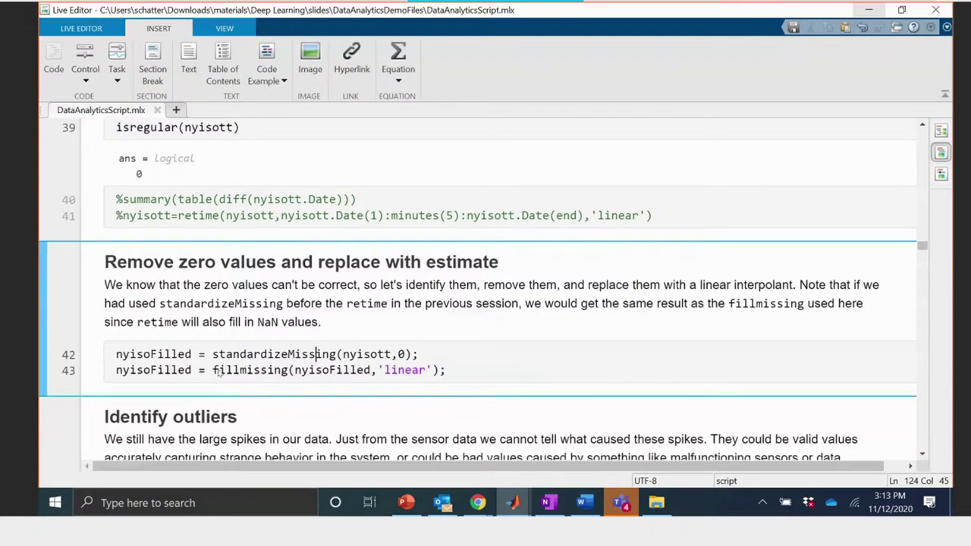
pyautogui.moveTo(217, 371); pyautogui.dragTo(287, 370)
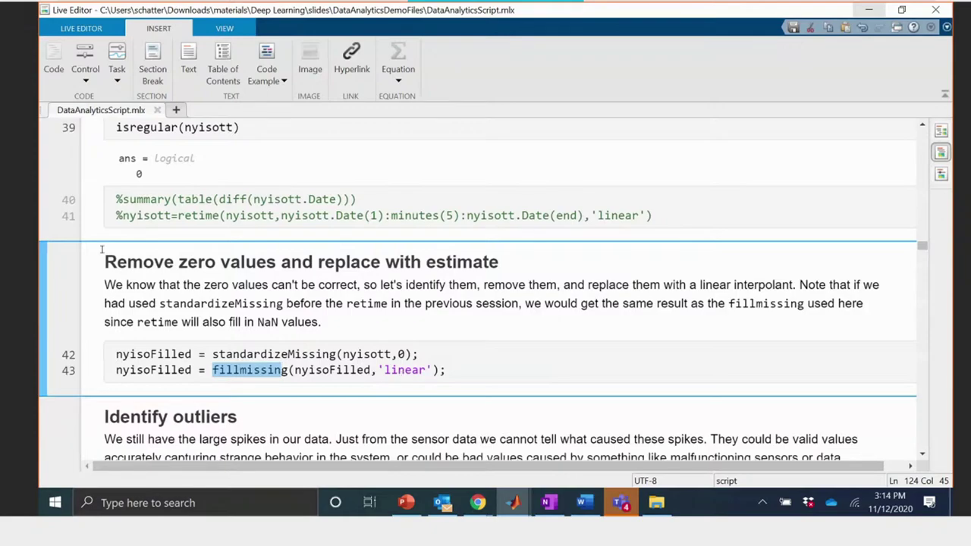
pyautogui.click(220, 354)
pyautogui.doubleClick(233, 354)
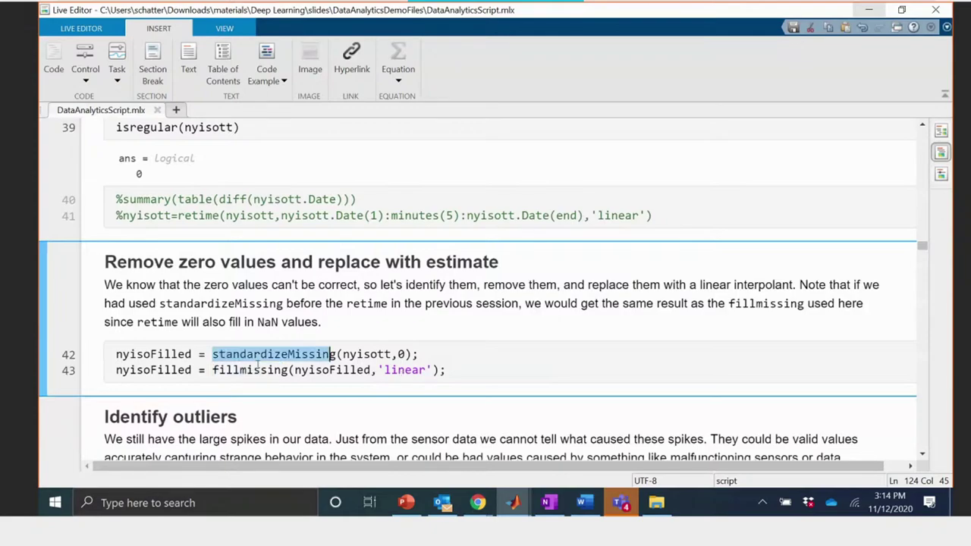
pyautogui.click(253, 370)
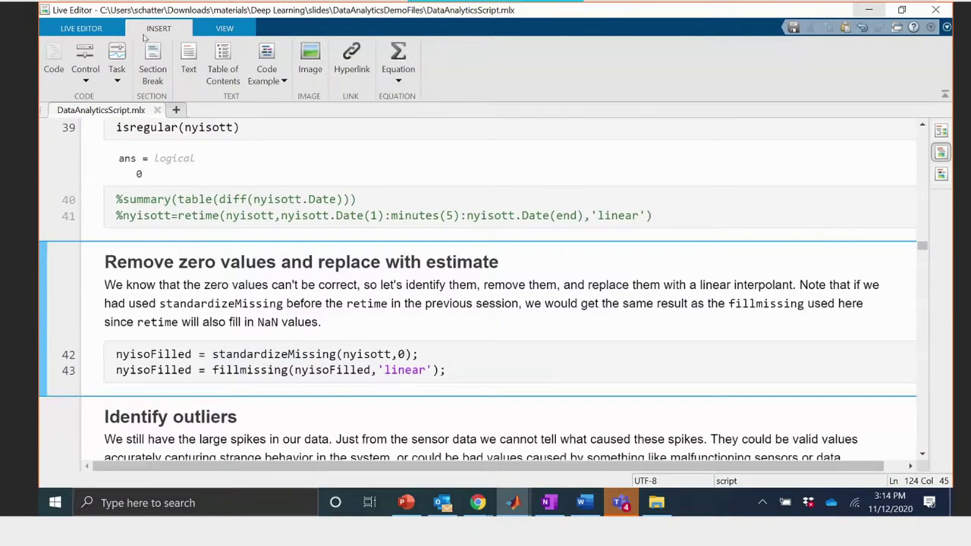
# - Browse the available Live Editor tasks and review the Identify outliers section of the script
pyautogui.click(117, 59)
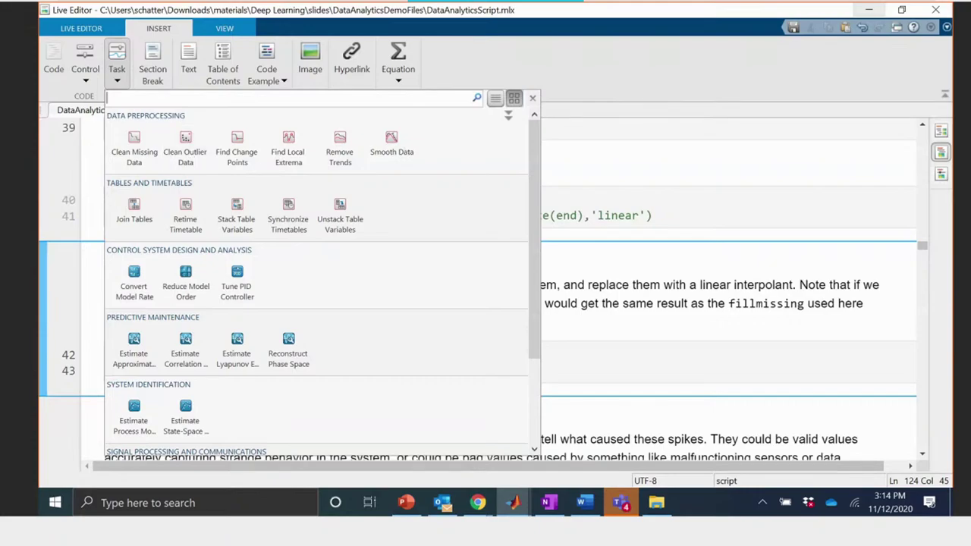
pyautogui.press('Escape')
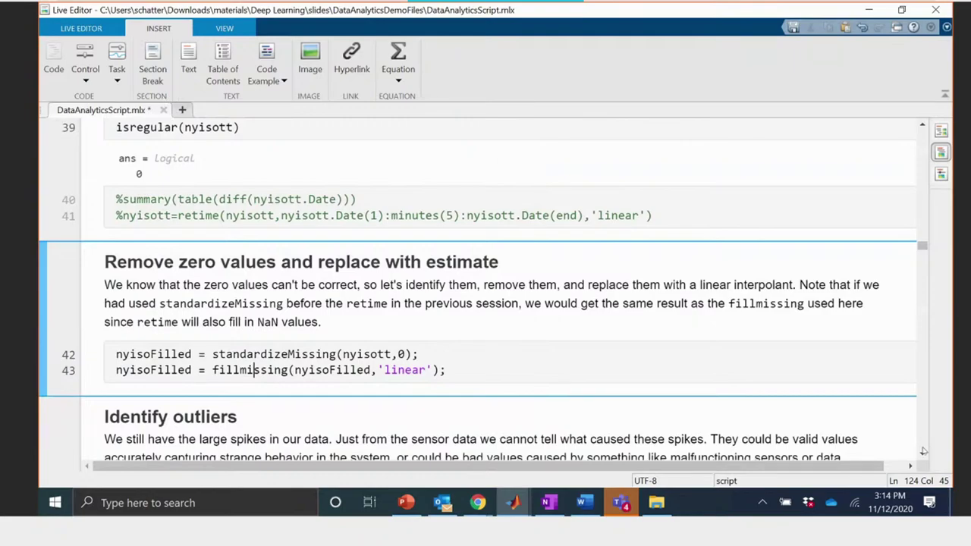
pyautogui.scroll(-5, 567, 392)
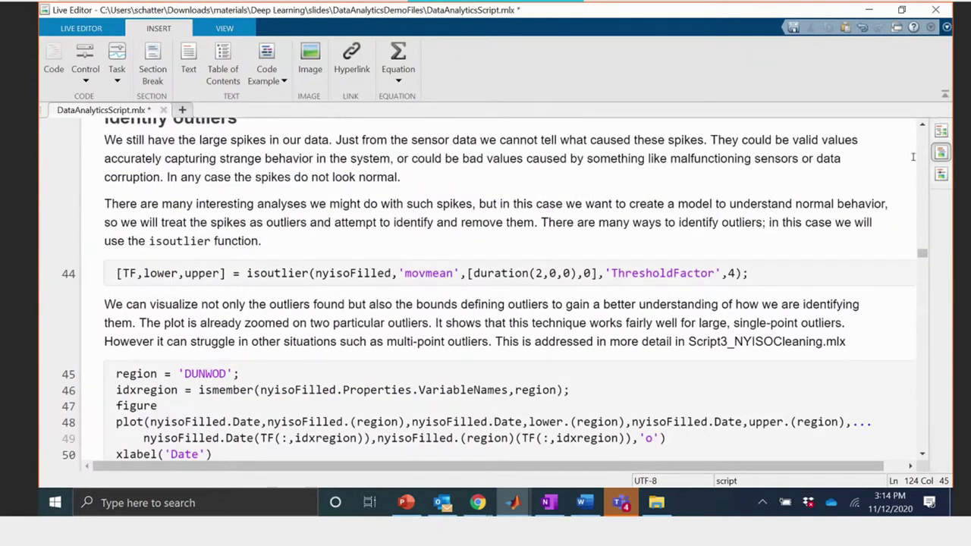
pyautogui.click(922, 126)
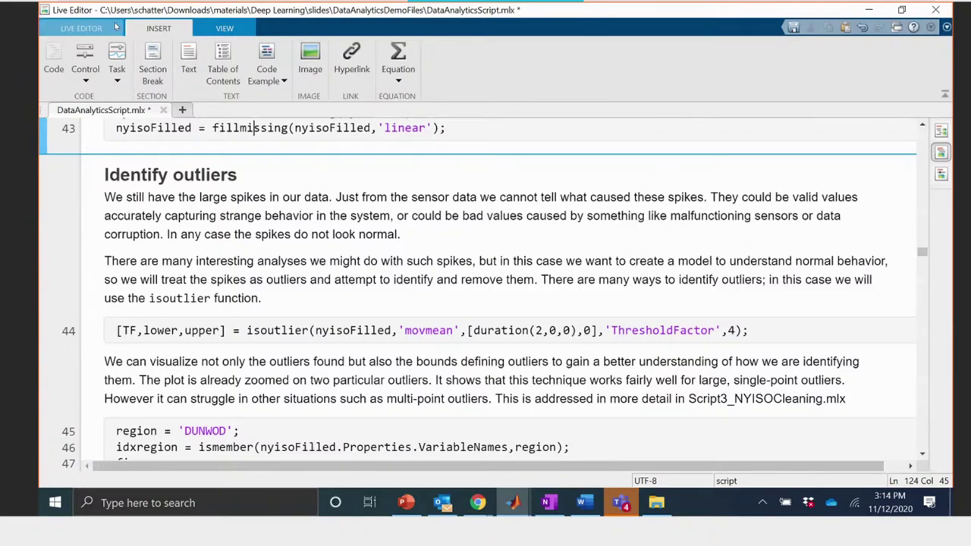
pyautogui.click(117, 65)
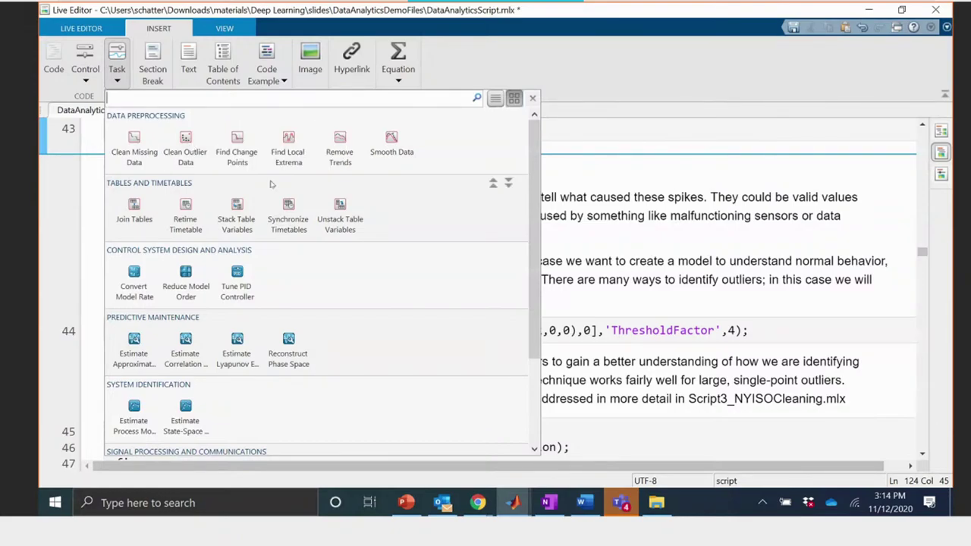
# - Insert a Clean Outlier Data task above the isoutlier call in the Identify outliers section
pyautogui.click(735, 281)
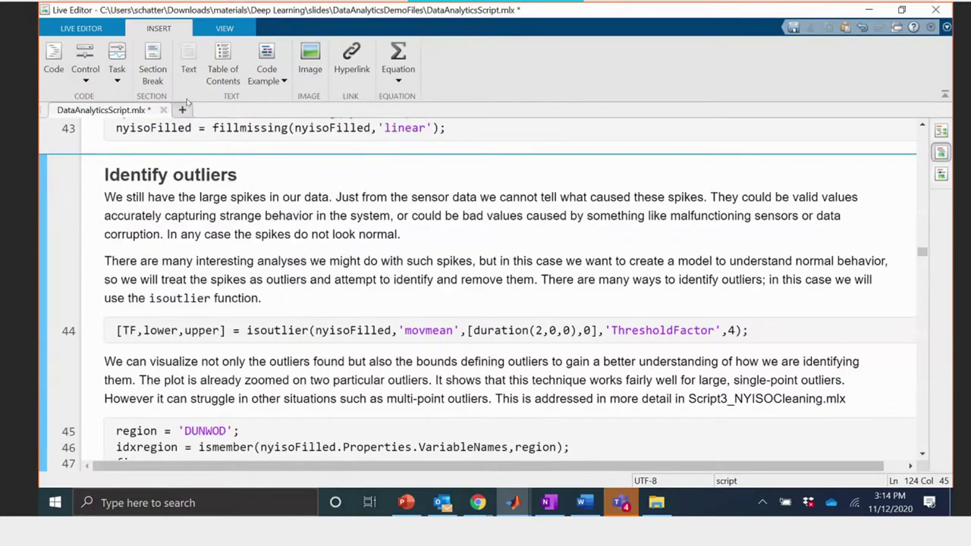
pyautogui.click(117, 61)
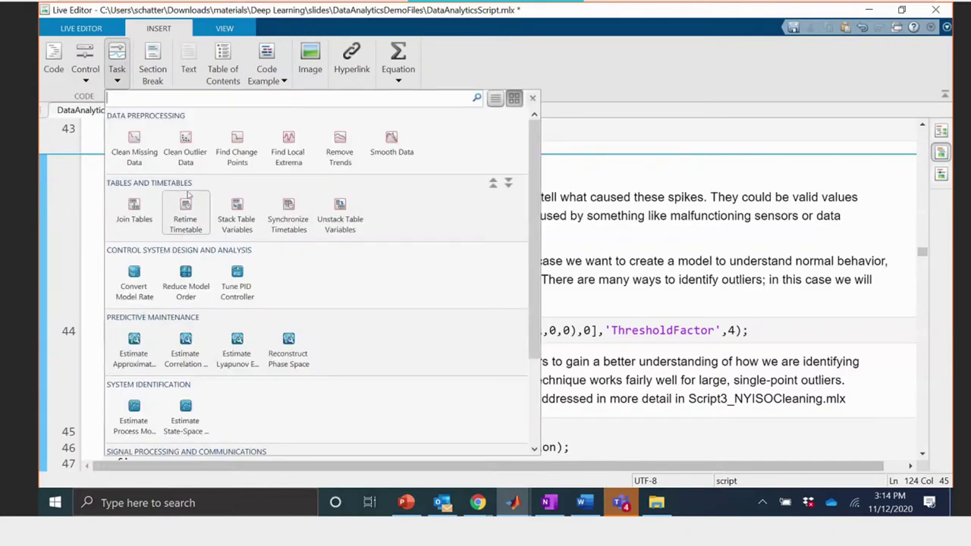
pyautogui.click(186, 154)
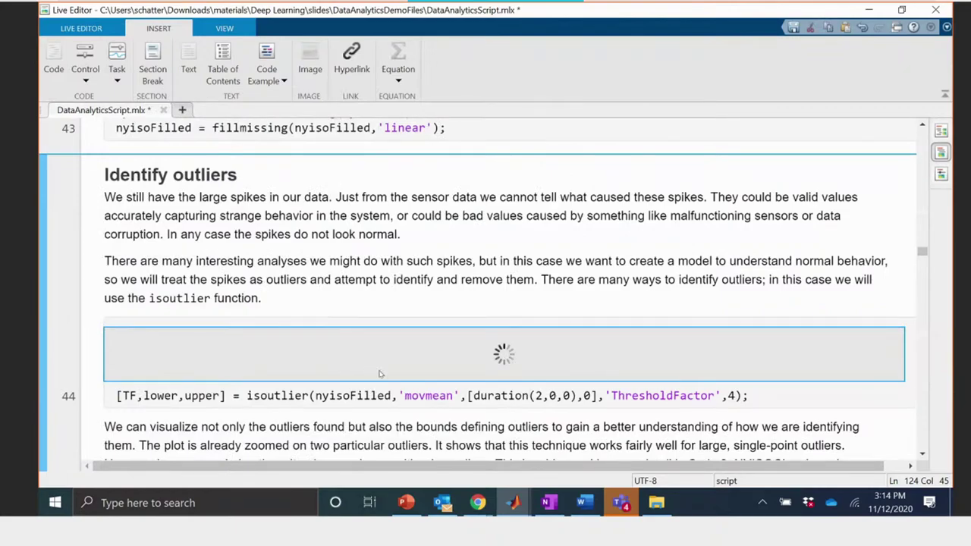
pyautogui.click(922, 453)
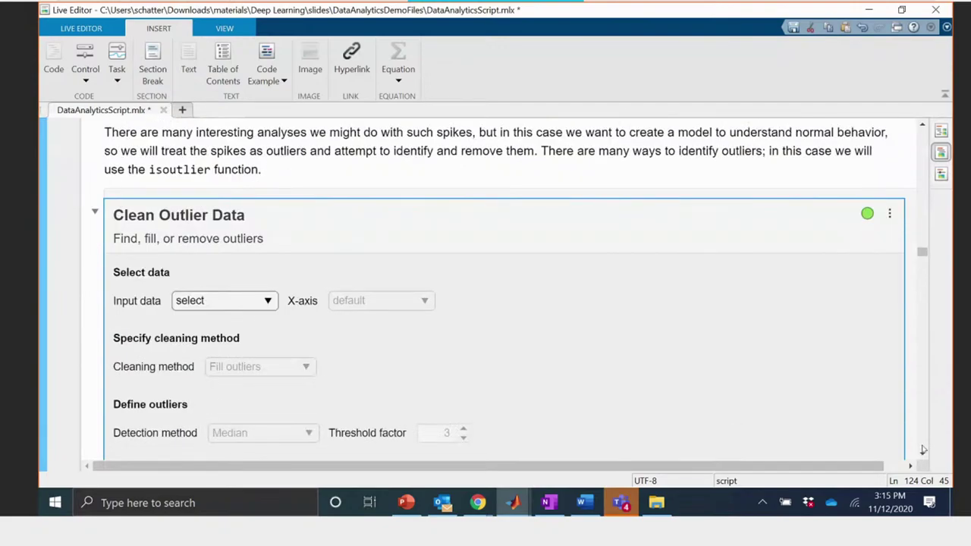
pyautogui.scroll(-15, 922, 450)
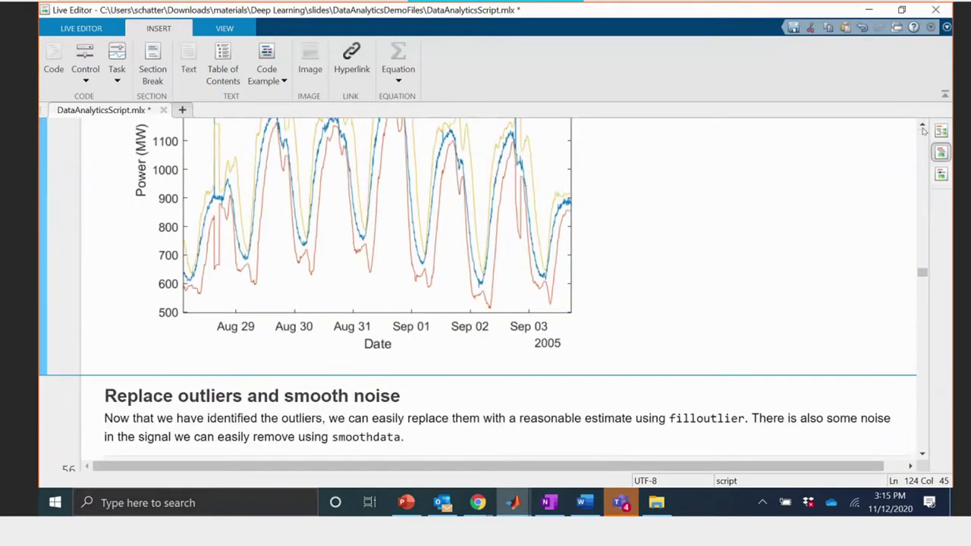
pyautogui.click(923, 127)
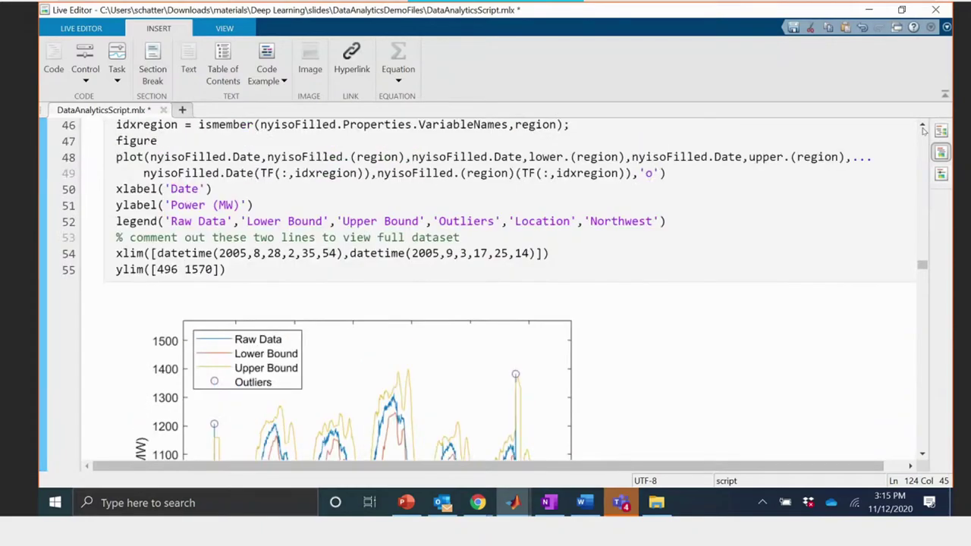
pyautogui.click(922, 127)
pyautogui.click(923, 129)
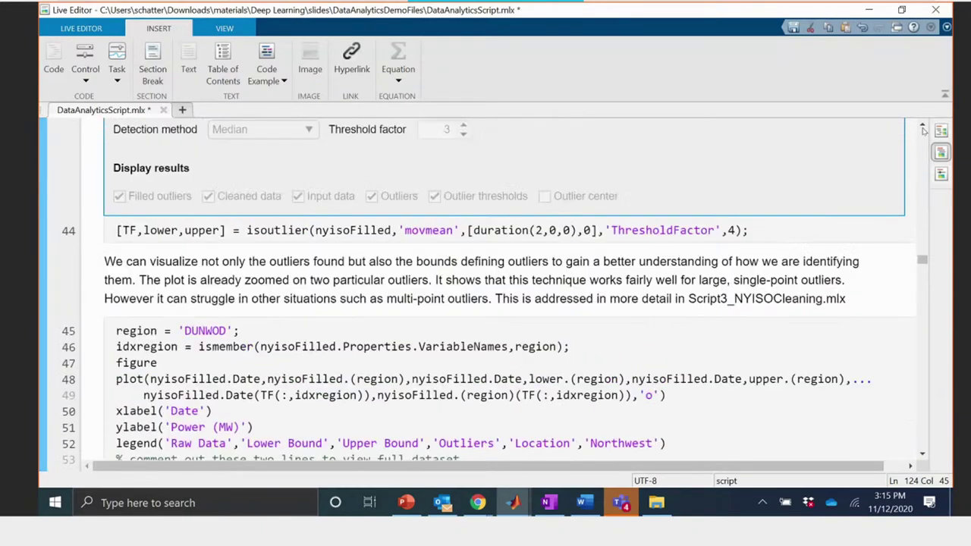
pyautogui.click(922, 129)
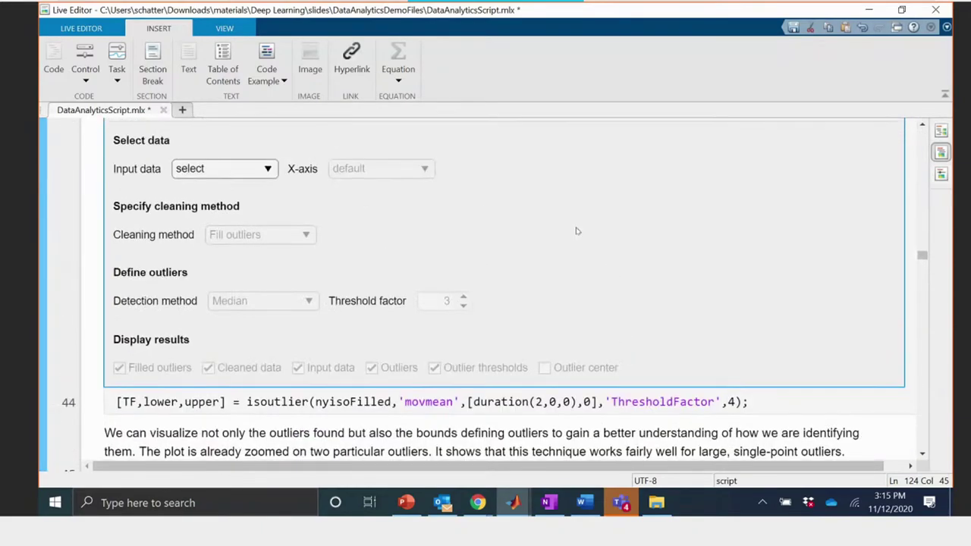
# - Set the task's input data to the DUNWOD variable of nyisoFilled and review the fill methods, keeping Linear interpolation
pyautogui.click(245, 169)
pyautogui.click(228, 244)
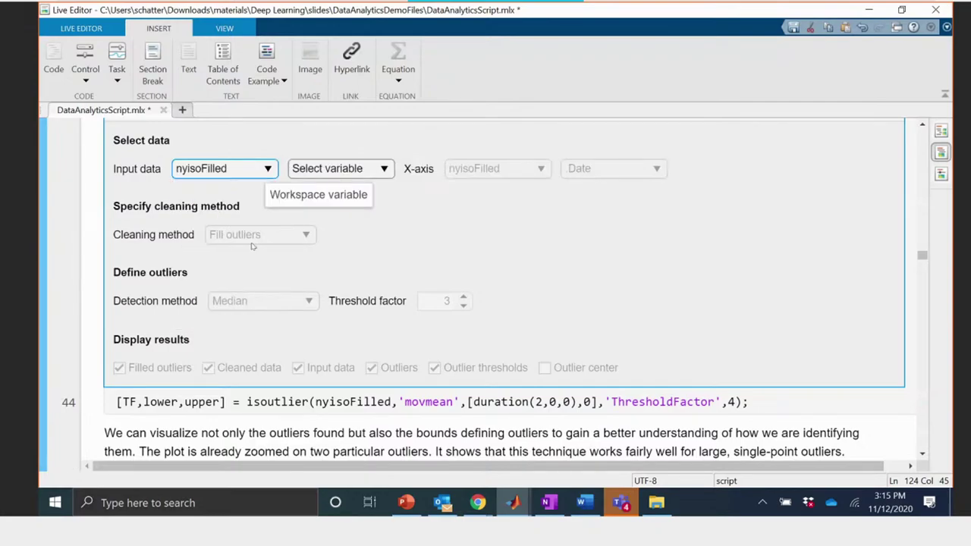
pyautogui.click(375, 170)
pyautogui.click(341, 253)
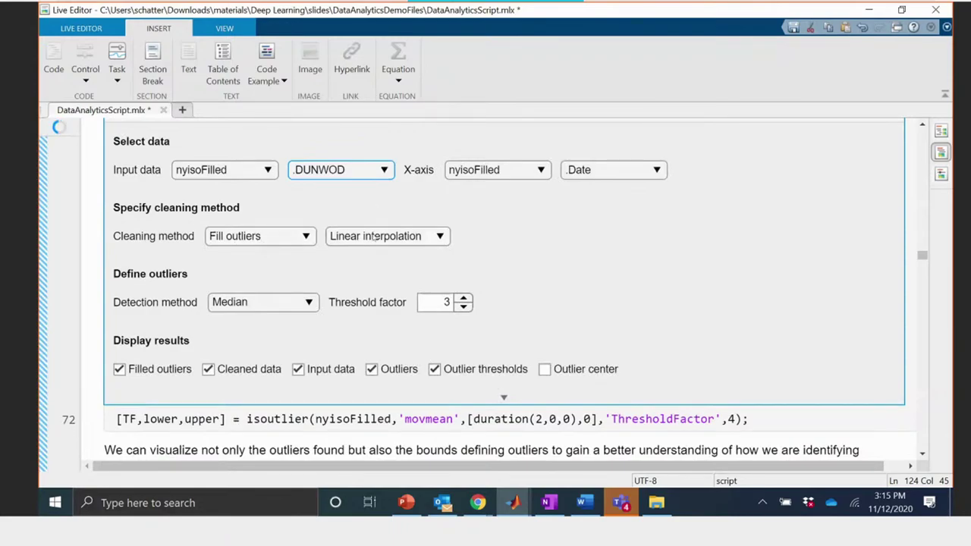
pyautogui.click(441, 237)
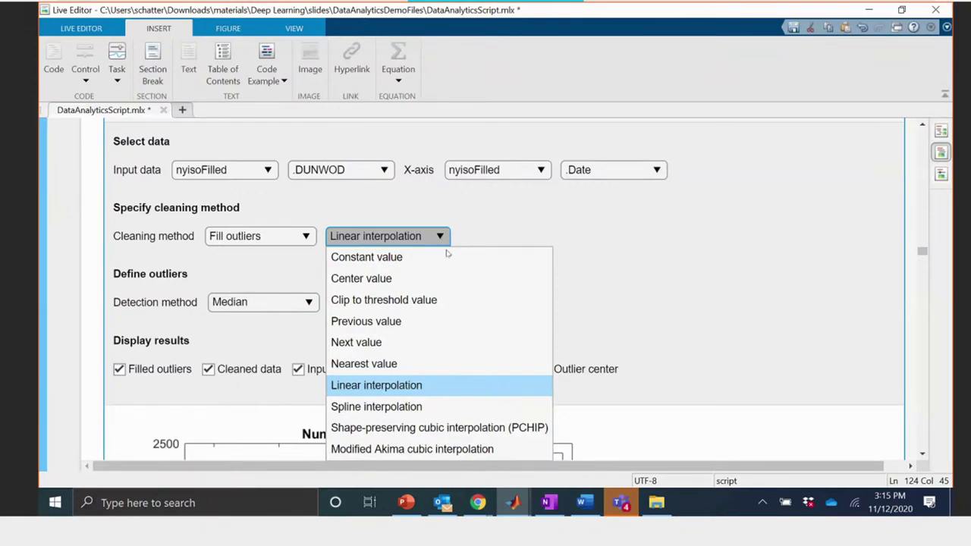
pyautogui.click(728, 287)
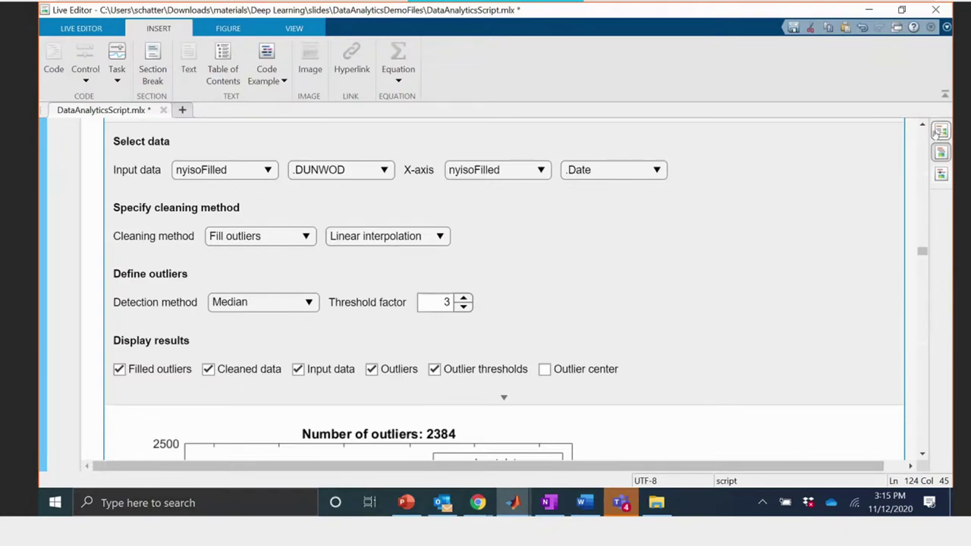
# - Display the generated code together with the controls of the Clean Outlier Data task
pyautogui.scroll(1, 928, 128)
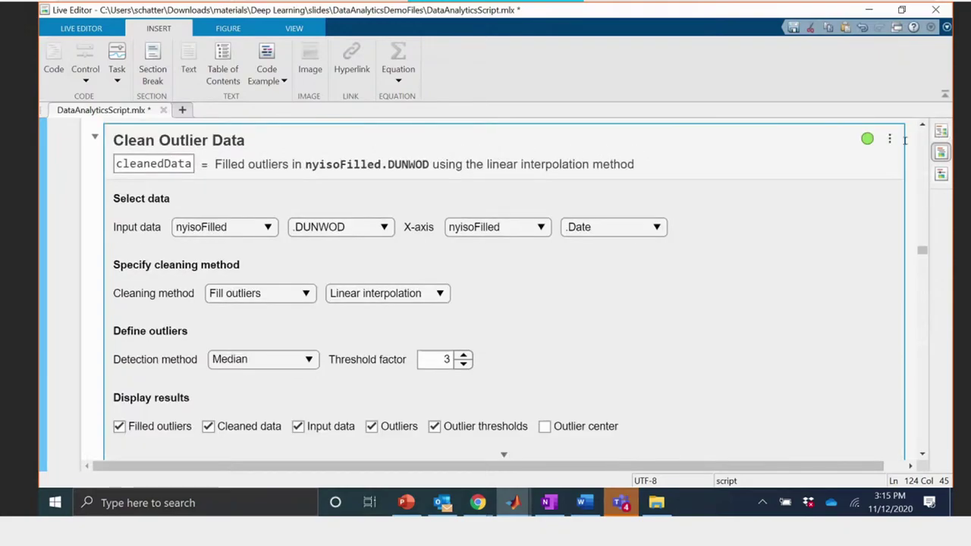
pyautogui.click(889, 137)
pyautogui.click(868, 151)
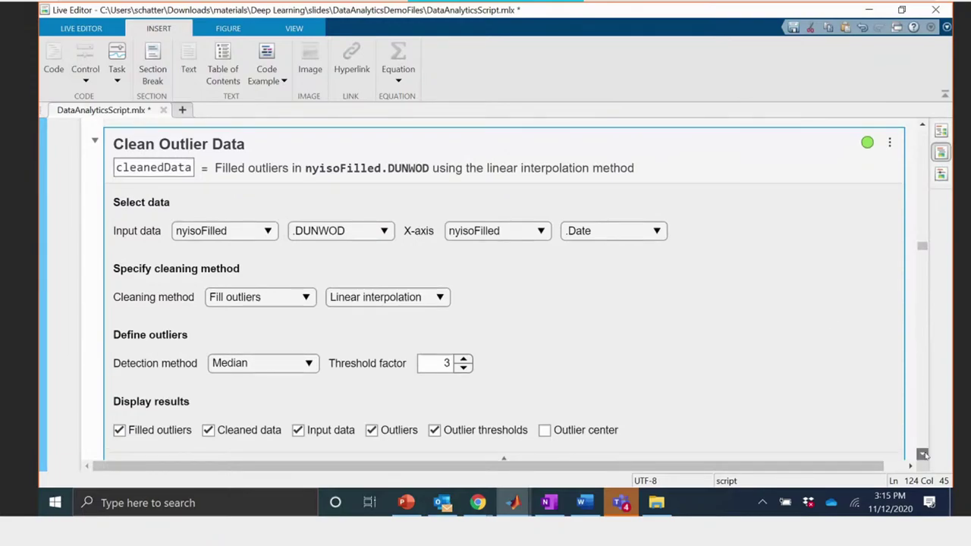
# - Examine the task's generated filloutliers and plotting code and its plot of input data, cleaned data and outliers
pyautogui.scroll(-5, 923, 454)
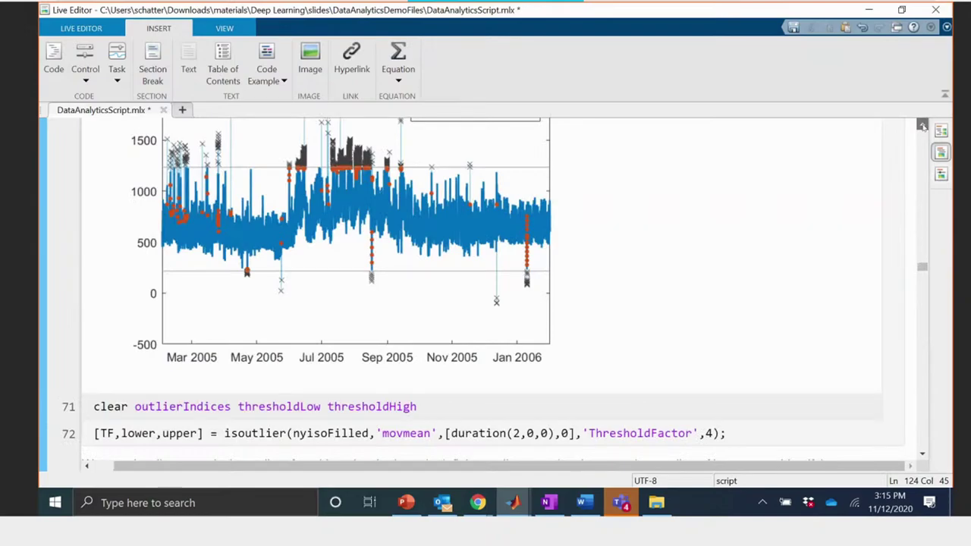
pyautogui.scroll(3, 923, 126)
pyautogui.scroll(5, 923, 126)
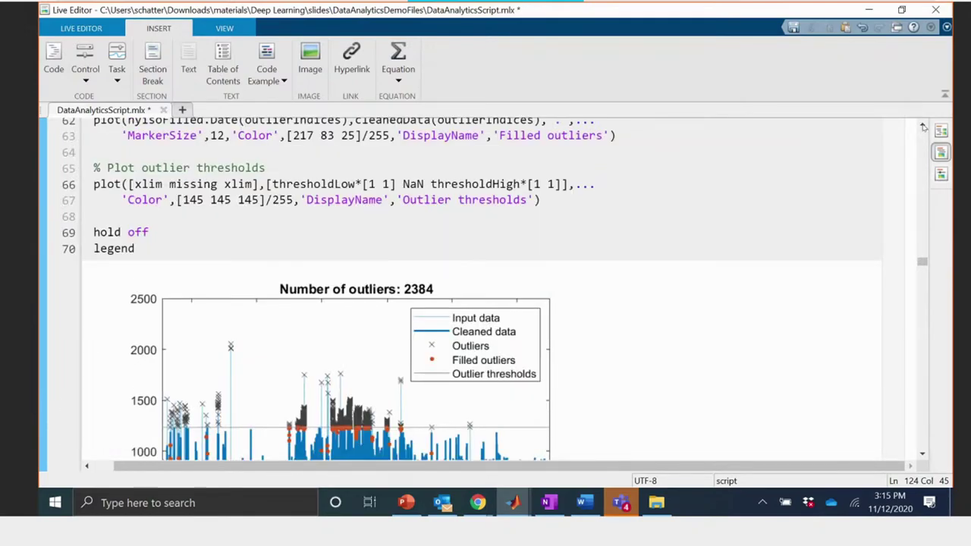
pyautogui.scroll(4, 923, 126)
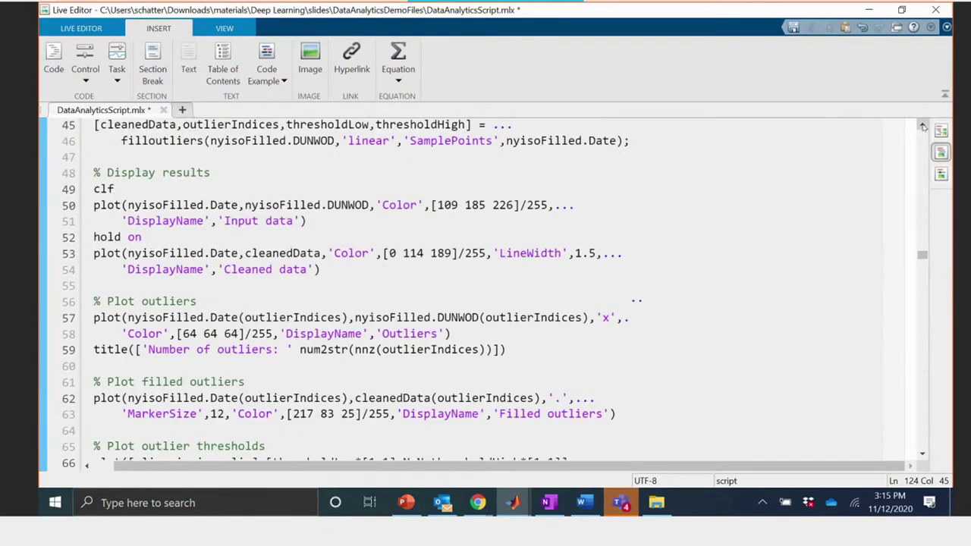
pyautogui.scroll(3, 923, 126)
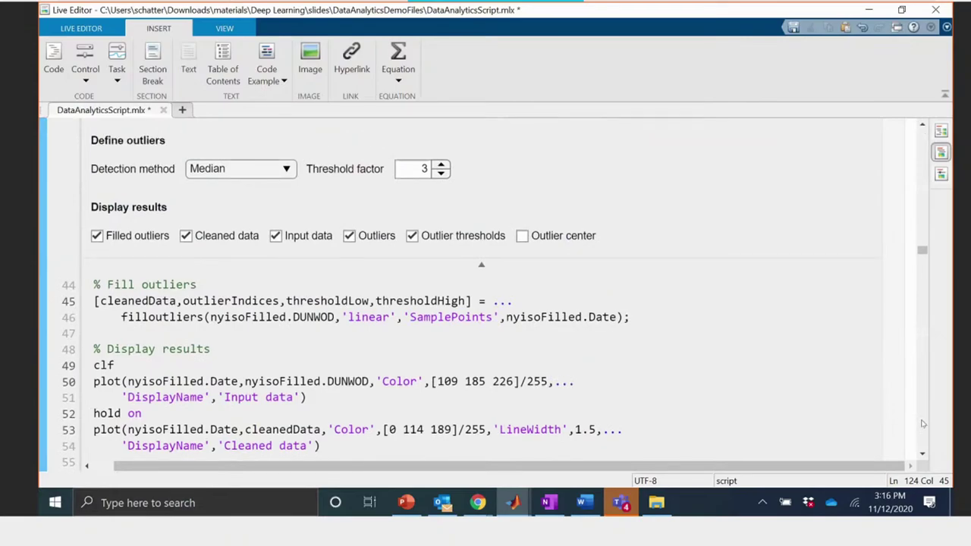
pyautogui.click(922, 454)
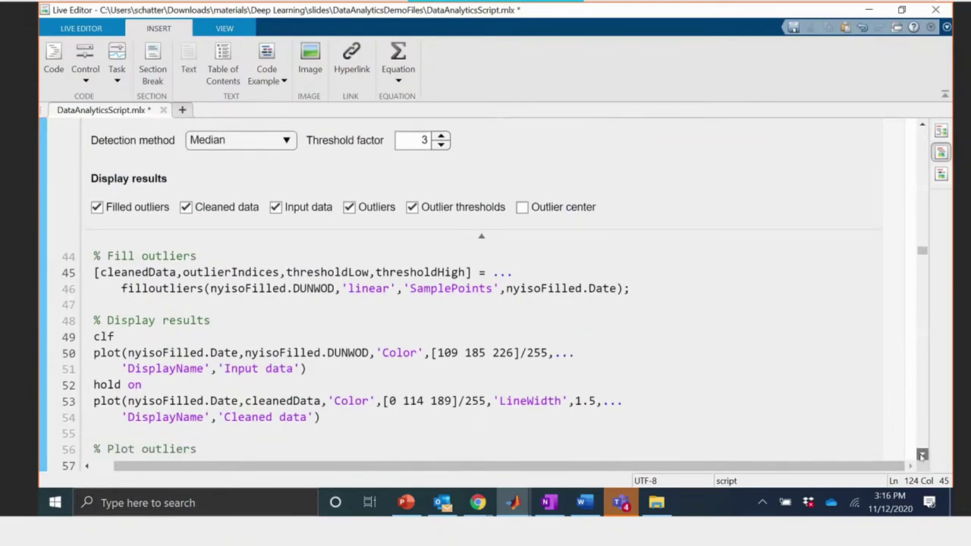
pyautogui.scroll(-9, 923, 454)
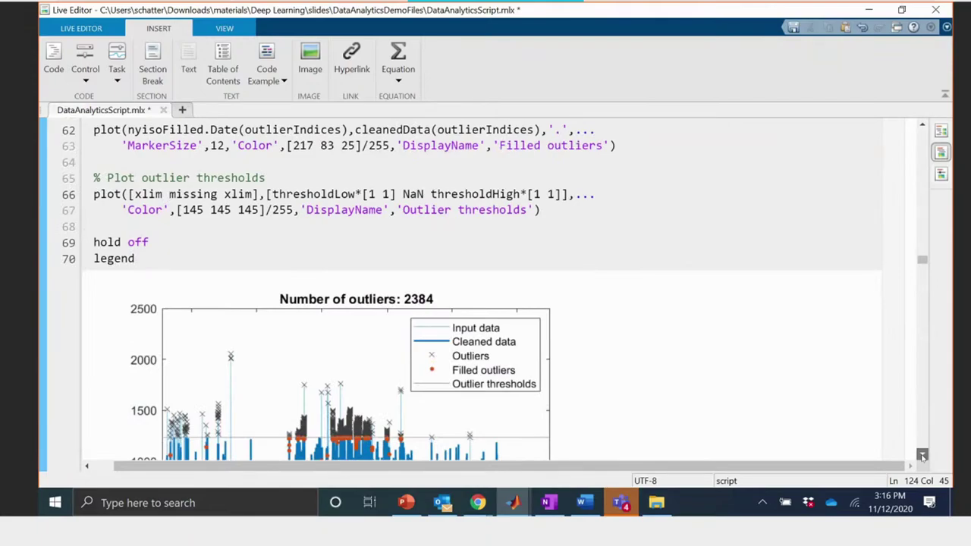
pyautogui.scroll(-4, 922, 454)
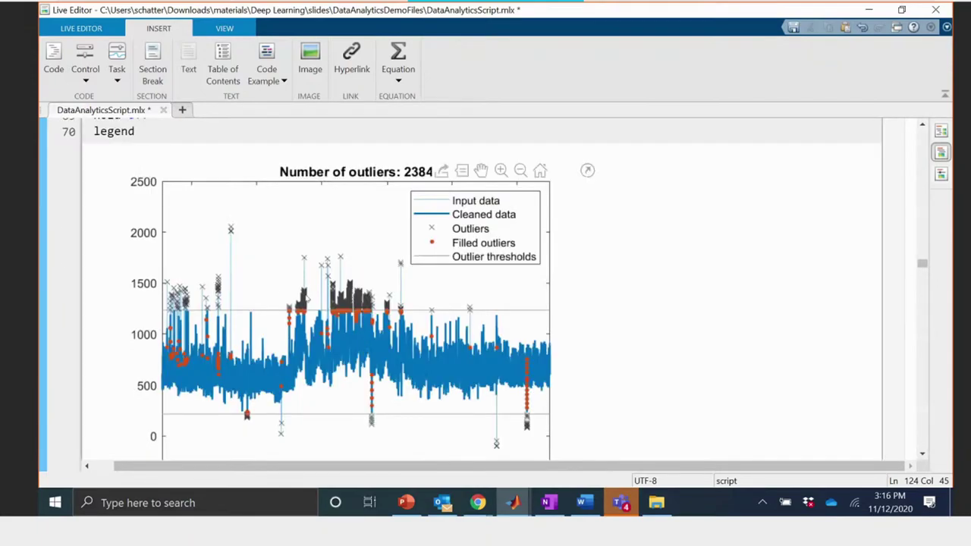
pyautogui.click(924, 454)
pyautogui.click(924, 454)
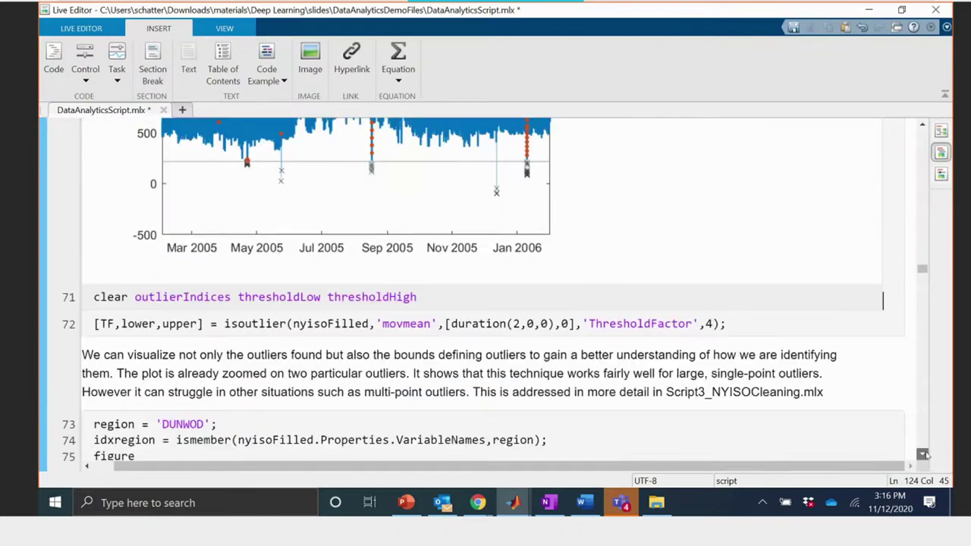
# - Examine the DUNWOD plotting code and its figure of raw data, lower and upper bounds, and outliers
pyautogui.click(923, 453)
pyautogui.click(923, 454)
pyautogui.click(923, 453)
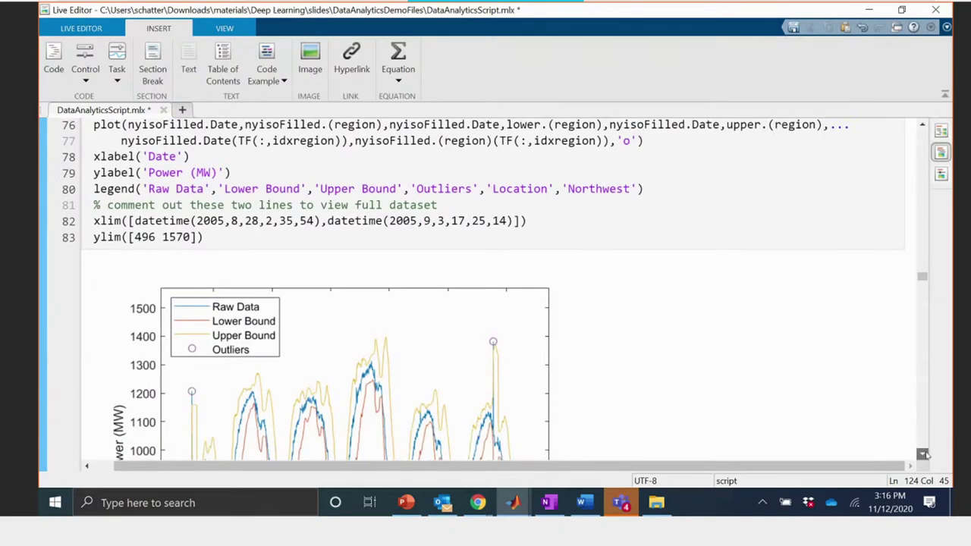
pyautogui.click(924, 454)
pyautogui.hscroll(-1, 592, 351)
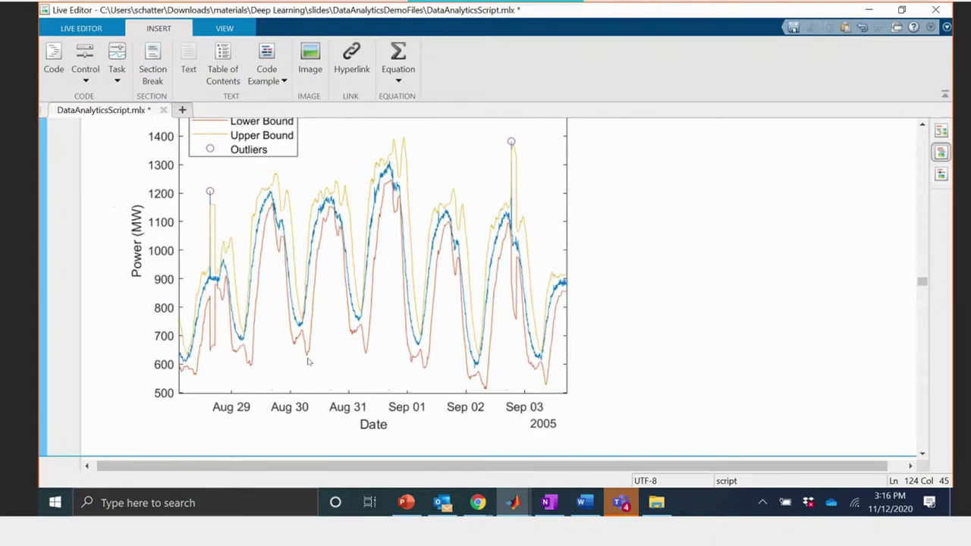
pyautogui.click(923, 124)
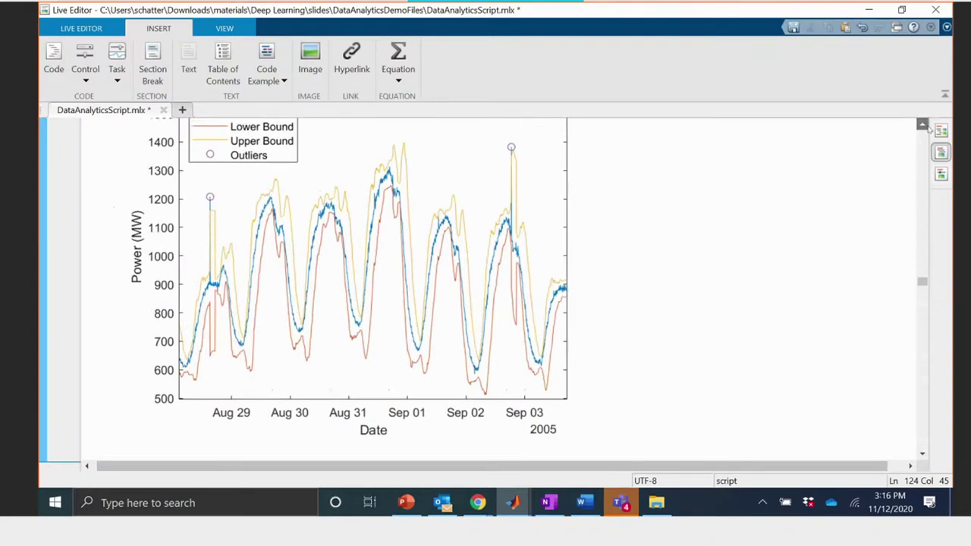
pyautogui.click(922, 124)
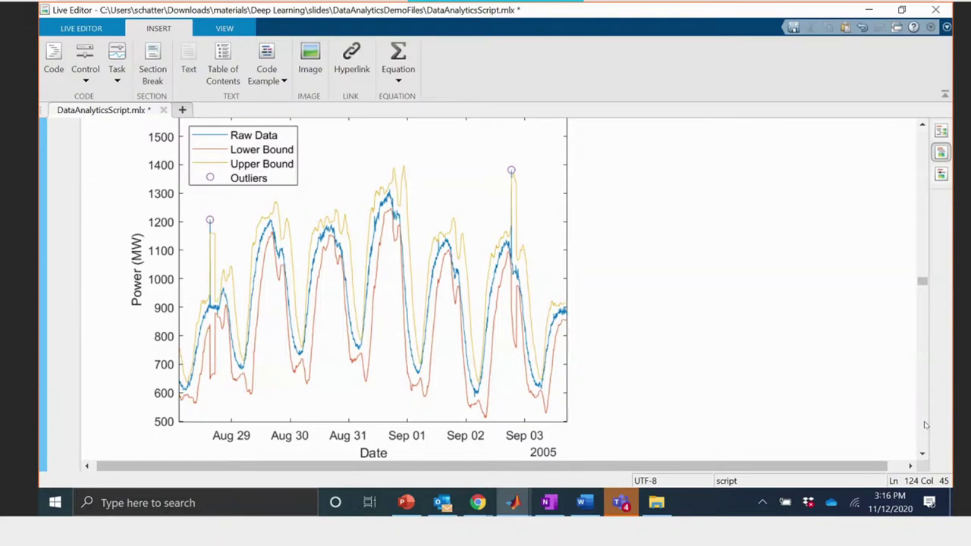
# - Review the filloutliers and smoothdata code in the Replace outliers and smooth noise section
pyautogui.click(921, 454)
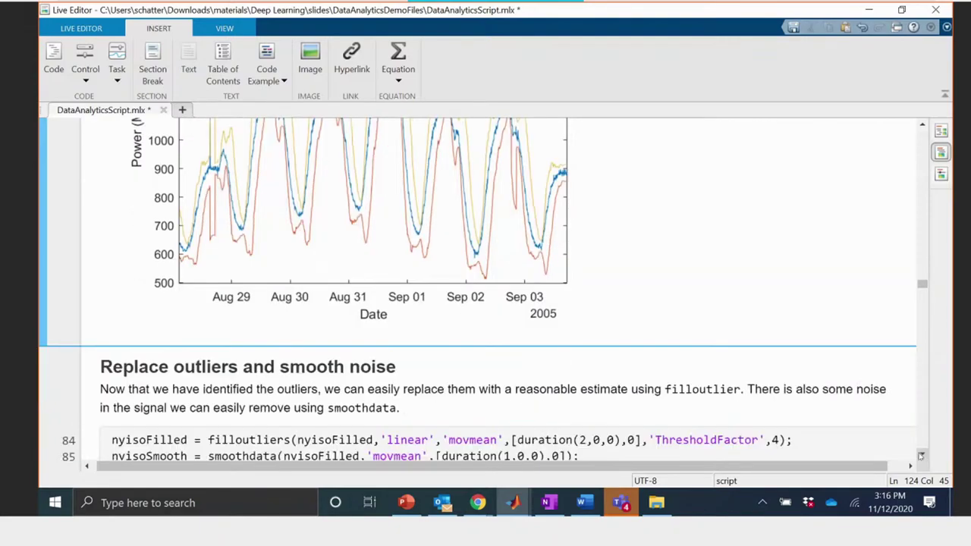
pyautogui.scroll(-5, 921, 455)
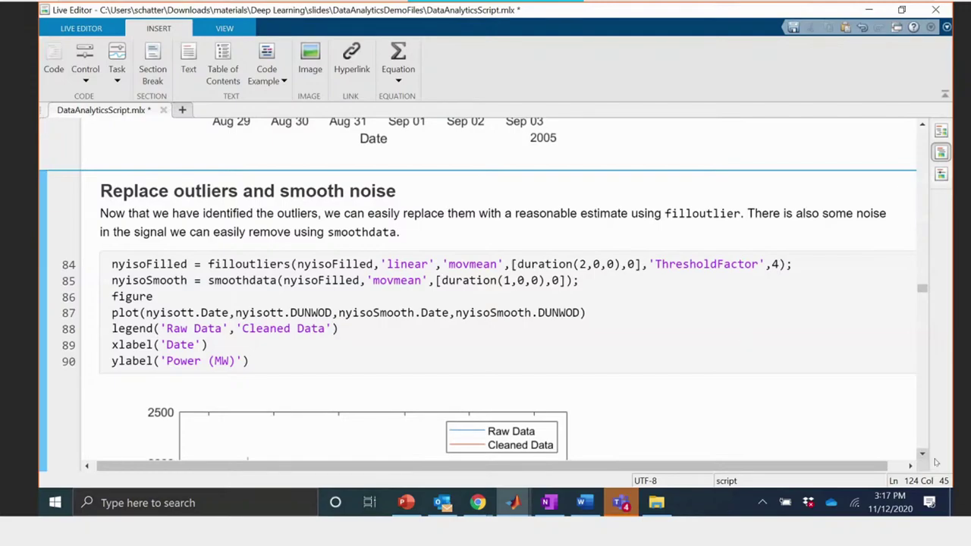
# - Run the "Replace outliers and smooth noise" section that applies filloutliers and smoothdata
pyautogui.click(444, 264)
pyautogui.click(44, 286)
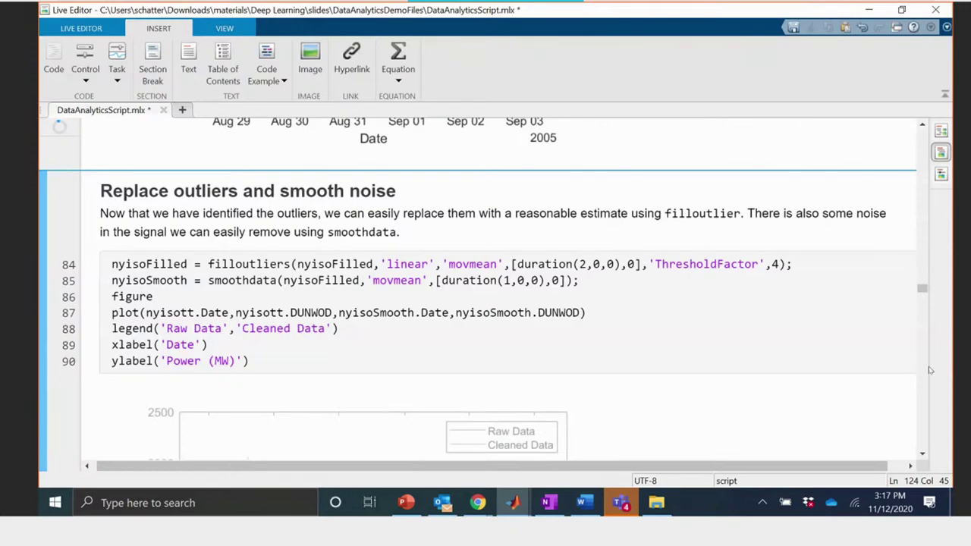
pyautogui.click(921, 458)
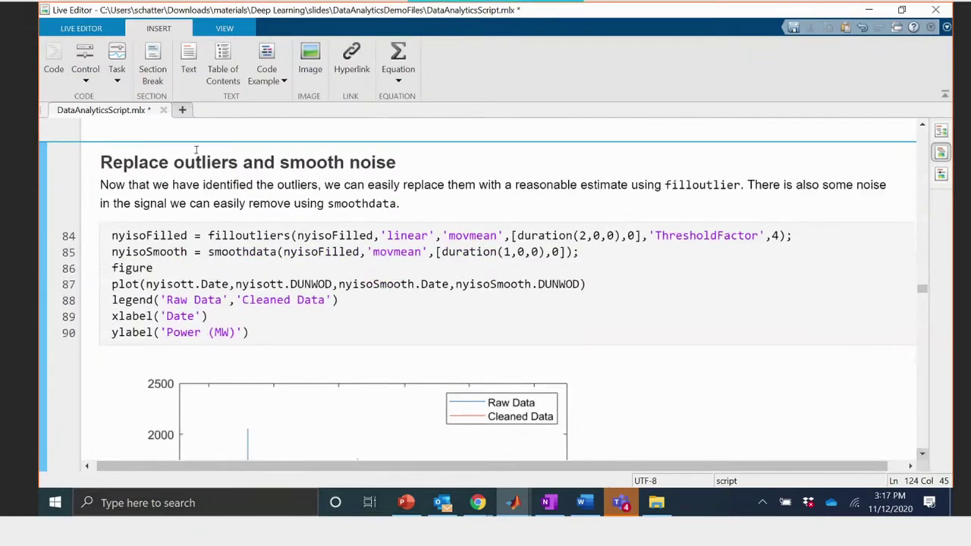
# - Look over the available live tasks for data preprocessing, and examine the plot comparing raw data with cleaned data
pyautogui.click(116, 61)
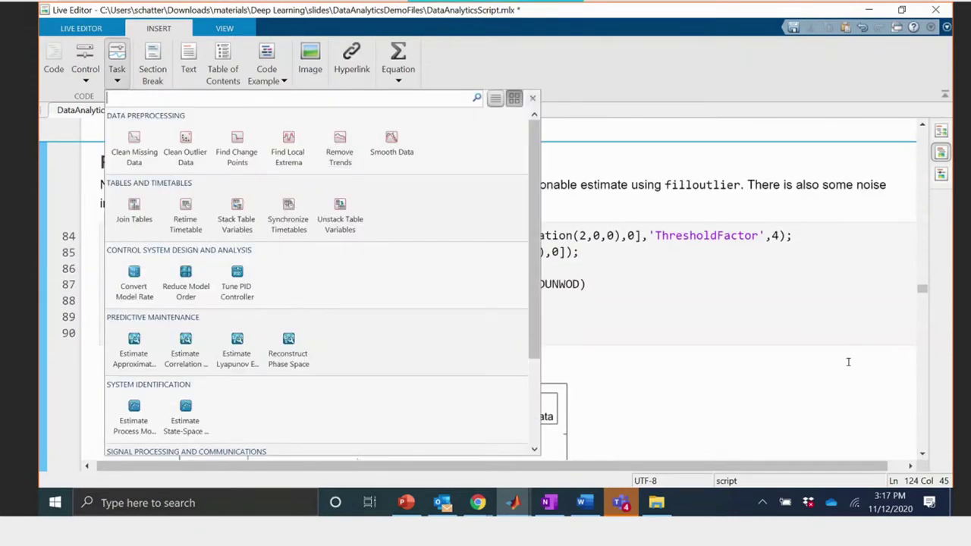
pyautogui.click(923, 459)
pyautogui.click(924, 459)
pyautogui.scroll(-5, 360, 331)
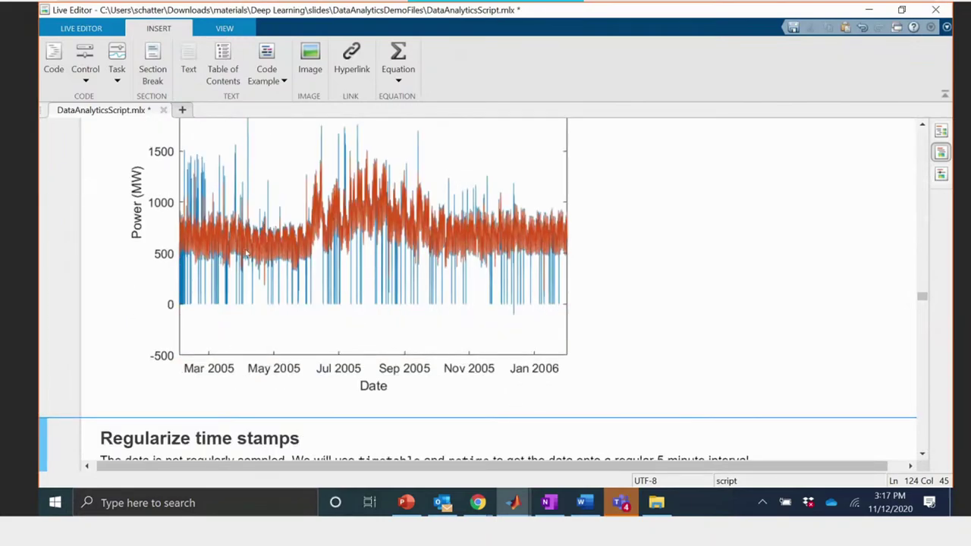
pyautogui.scroll(-1, 435, 271)
pyautogui.scroll(1, 434, 271)
pyautogui.scroll(6, 434, 271)
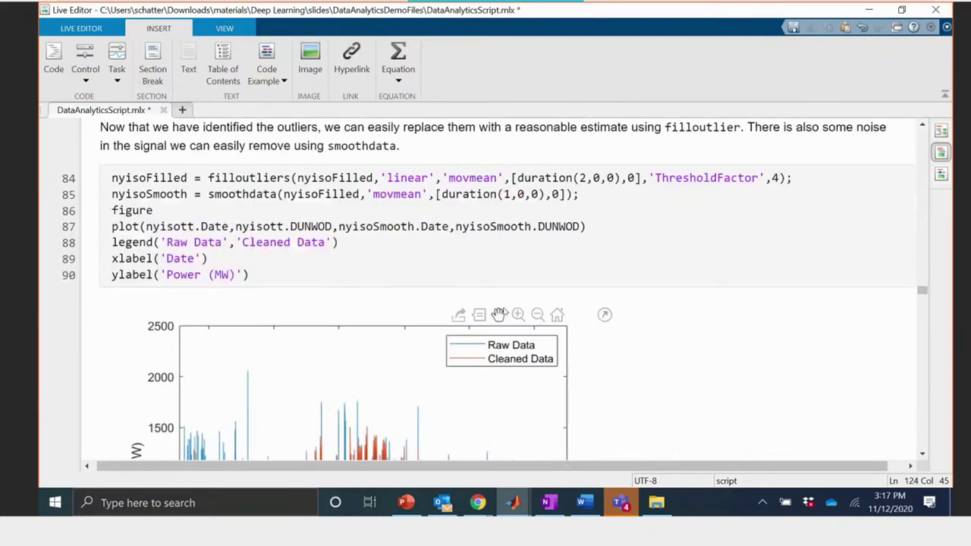
pyautogui.click(922, 455)
pyautogui.click(922, 454)
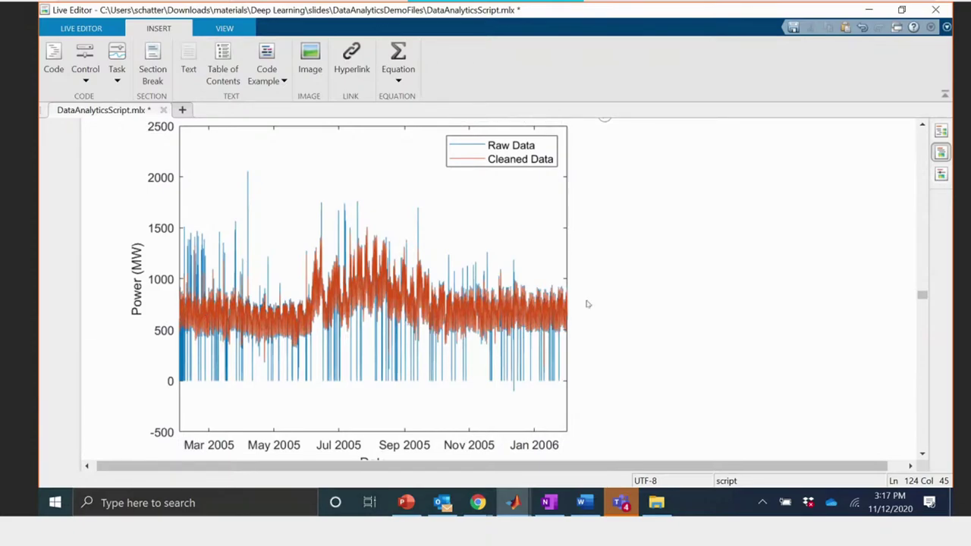
# - Examine the "Regularize time stamps" section and its summary of sampling-rate durations
pyautogui.click(923, 455)
pyautogui.click(924, 455)
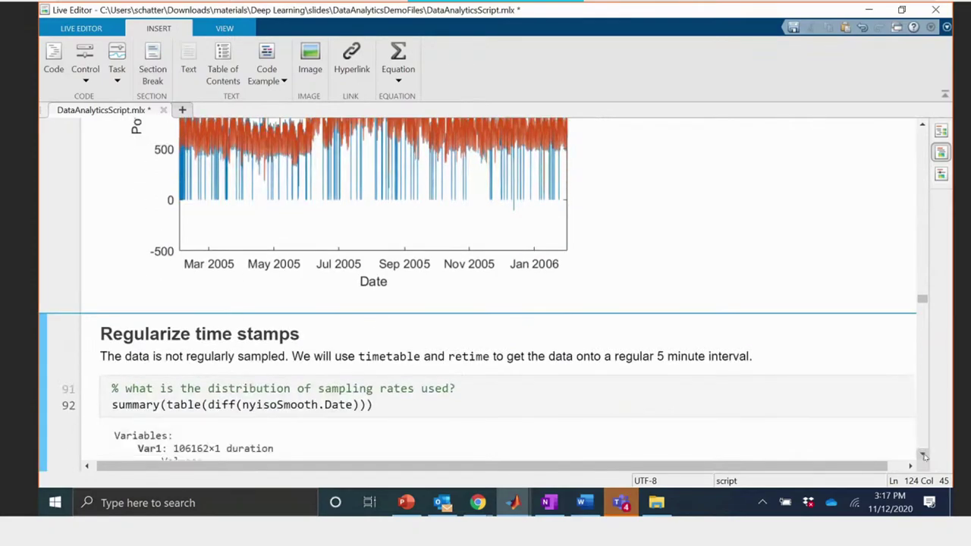
pyautogui.click(923, 455)
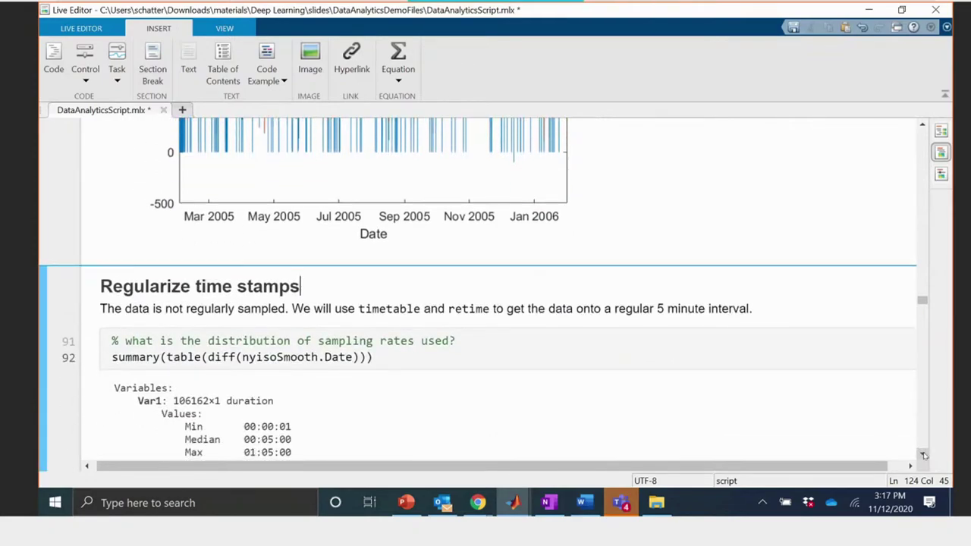
pyautogui.click(923, 456)
pyautogui.click(924, 455)
pyautogui.click(923, 455)
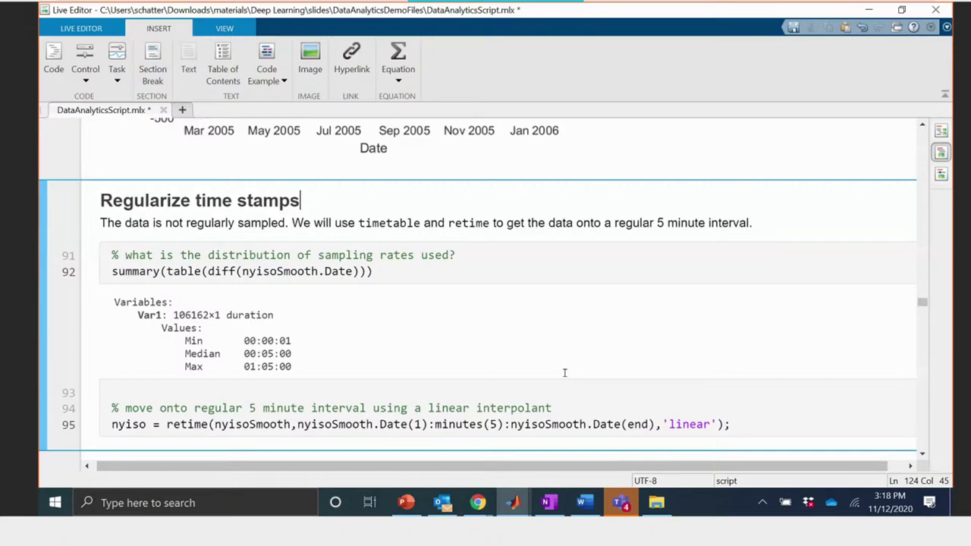
pyautogui.click(295, 301)
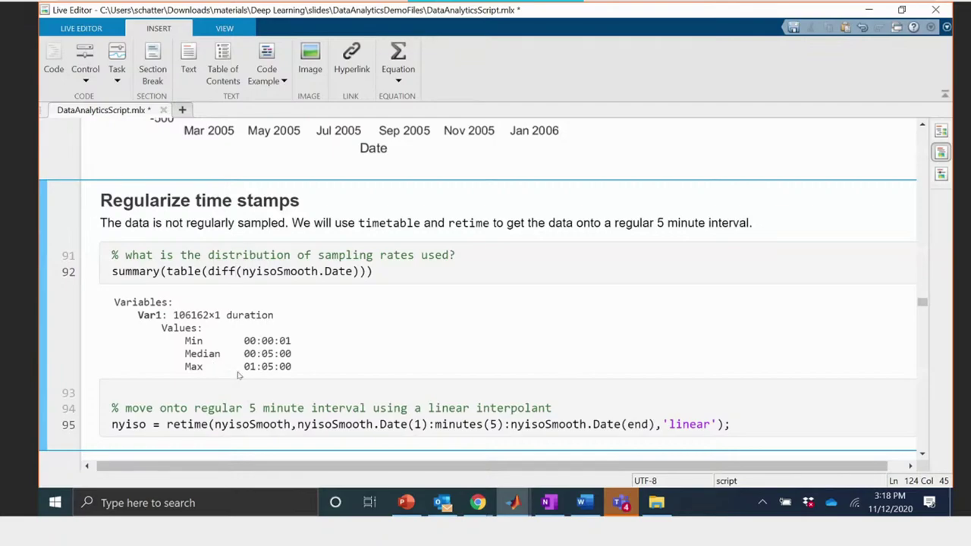
pyautogui.click(283, 383)
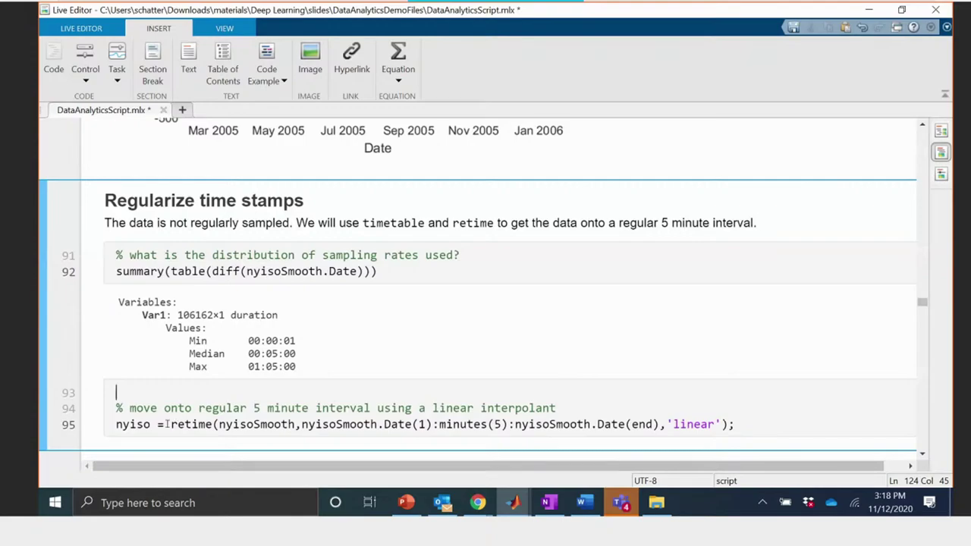
# - Highlight retime and the minutes(5) interval on line 95, and run the "Regularize time stamps" section
pyautogui.moveTo(167, 425); pyautogui.dragTo(213, 425)
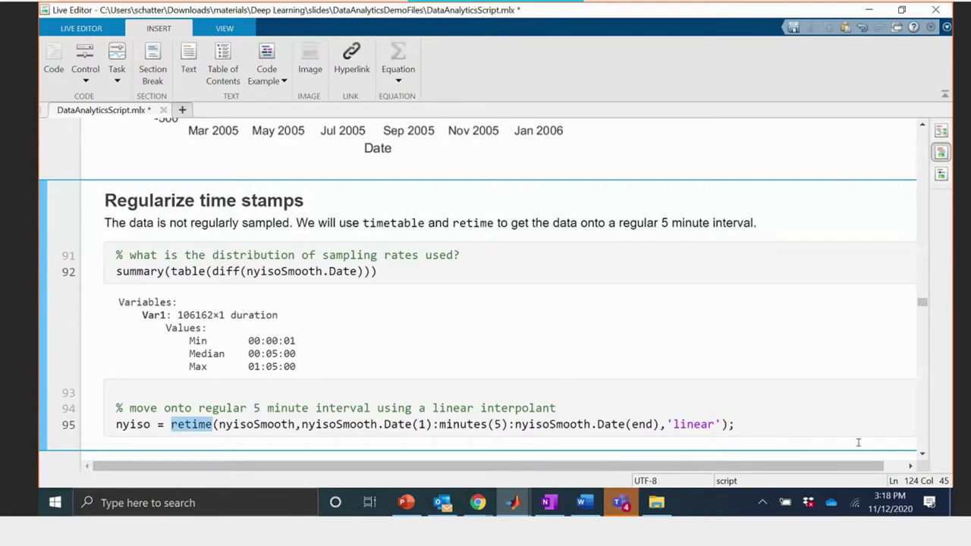
pyautogui.scroll(-3, 858, 443)
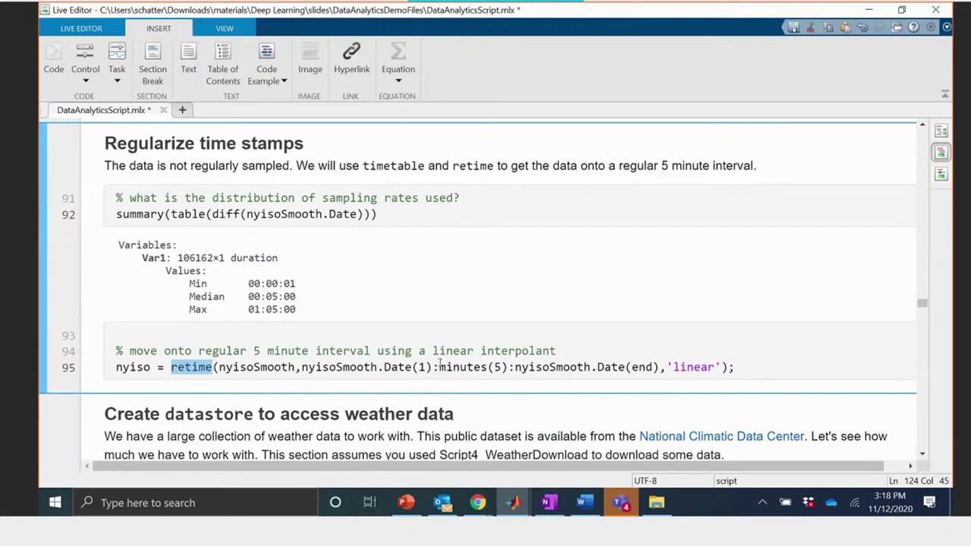
pyautogui.moveTo(440, 367); pyautogui.dragTo(506, 367)
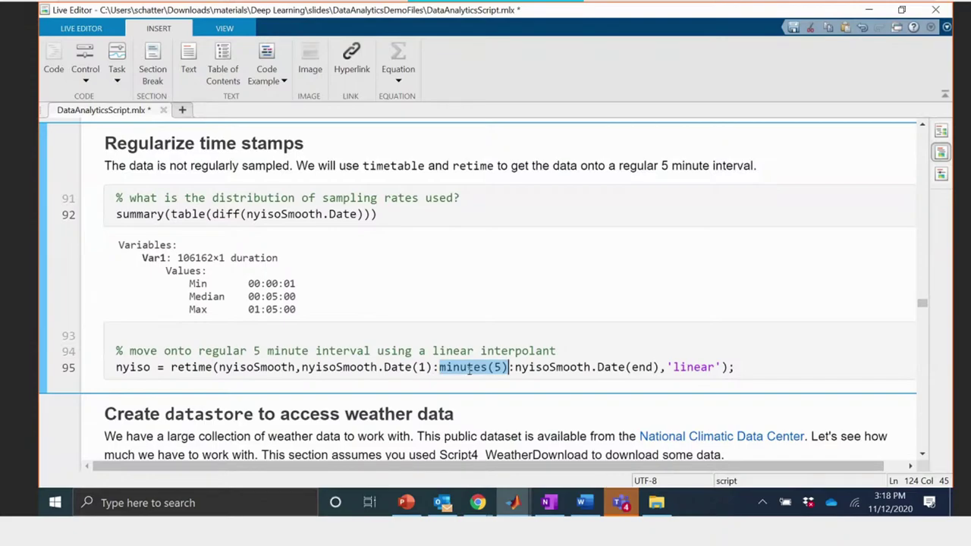
pyautogui.click(45, 243)
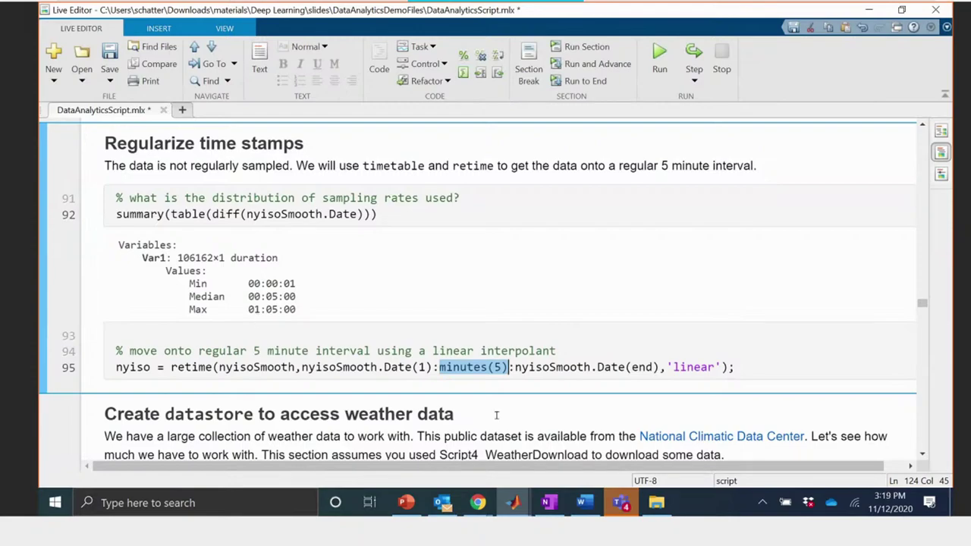
# - Switch to the main MATLAB window and open the nyiso timetable from the workspace
pyautogui.moveTo(513, 502)
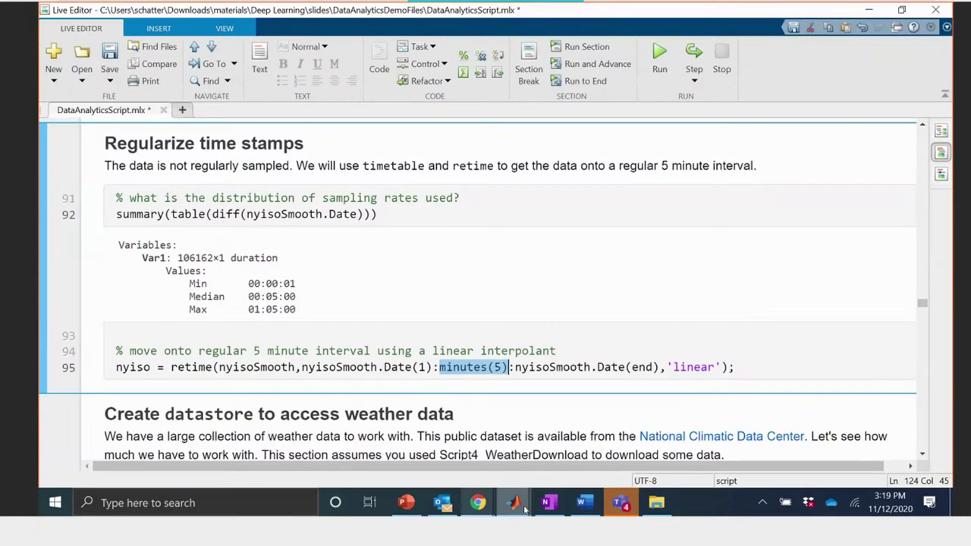
pyautogui.click(519, 505)
pyautogui.click(465, 478)
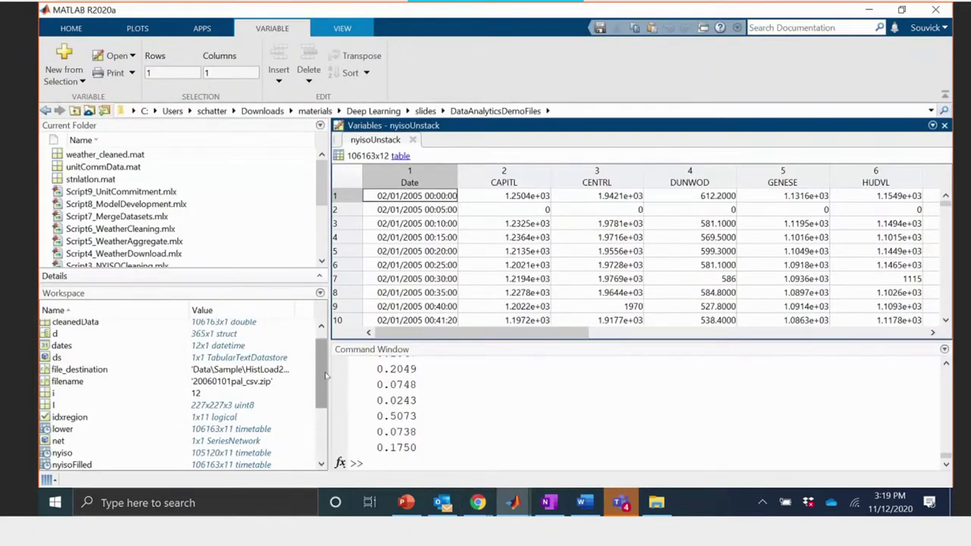
pyautogui.moveTo(322, 372); pyautogui.dragTo(322, 421)
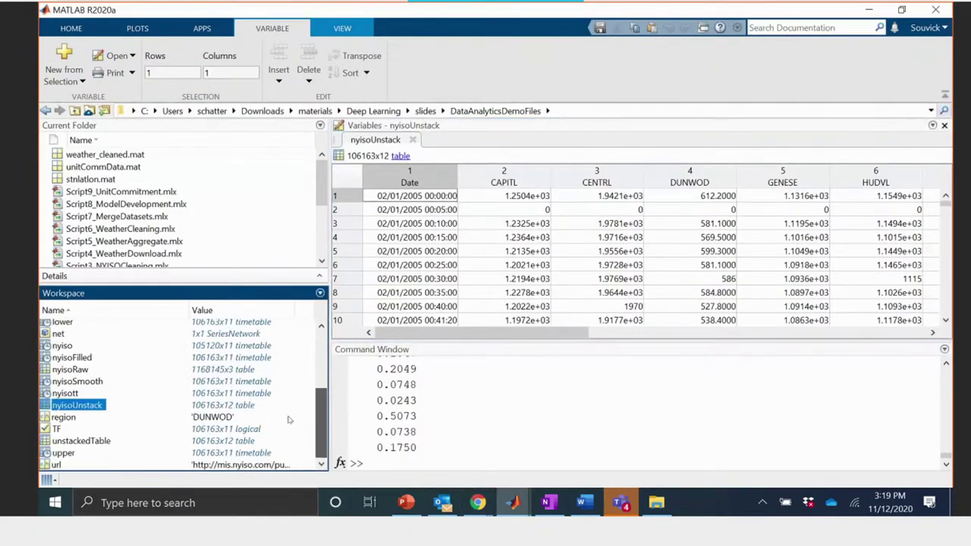
pyautogui.click(62, 346)
pyautogui.doubleClick(62, 346)
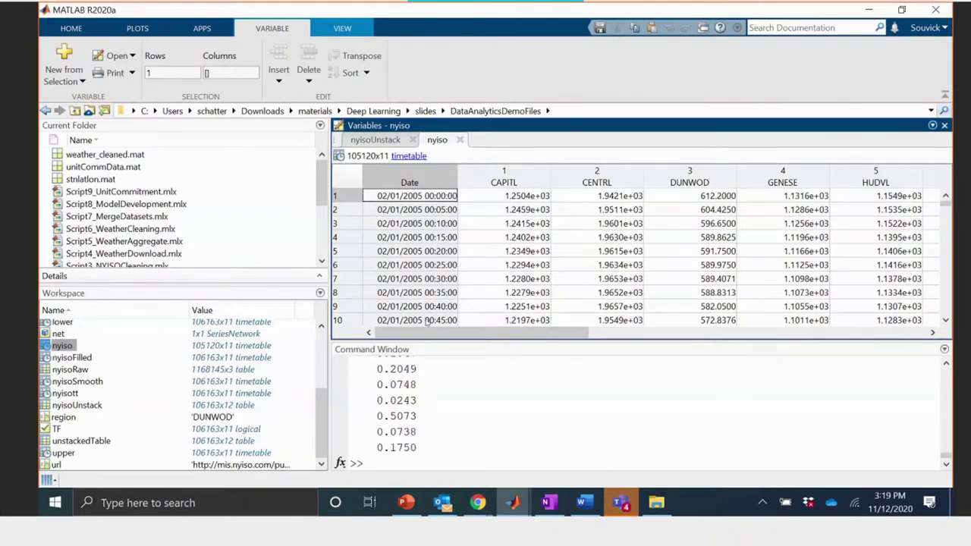
# - Open the nyisoRaw and nyisoUnstack tables, and examine the irregular time stamps in nyisoUnstack
pyautogui.doubleClick(71, 370)
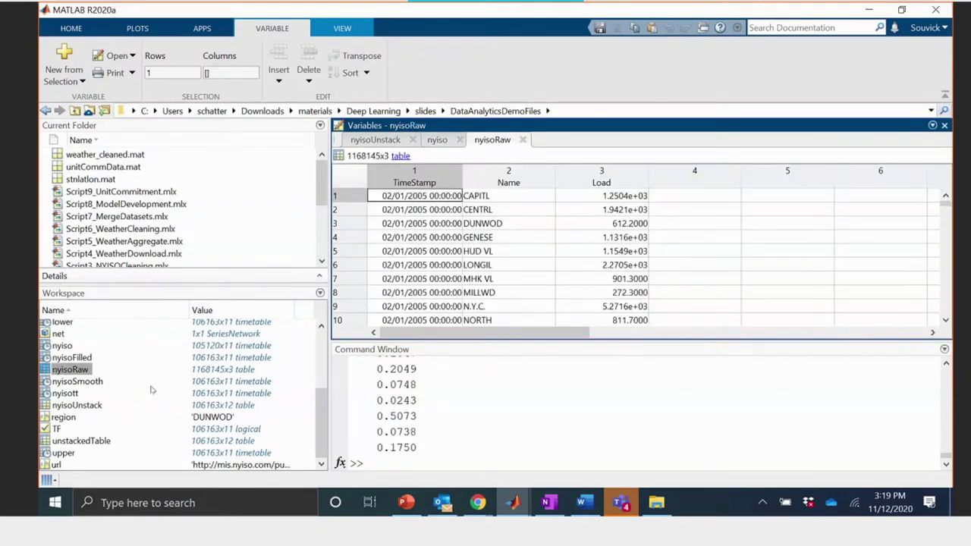
pyautogui.doubleClick(89, 406)
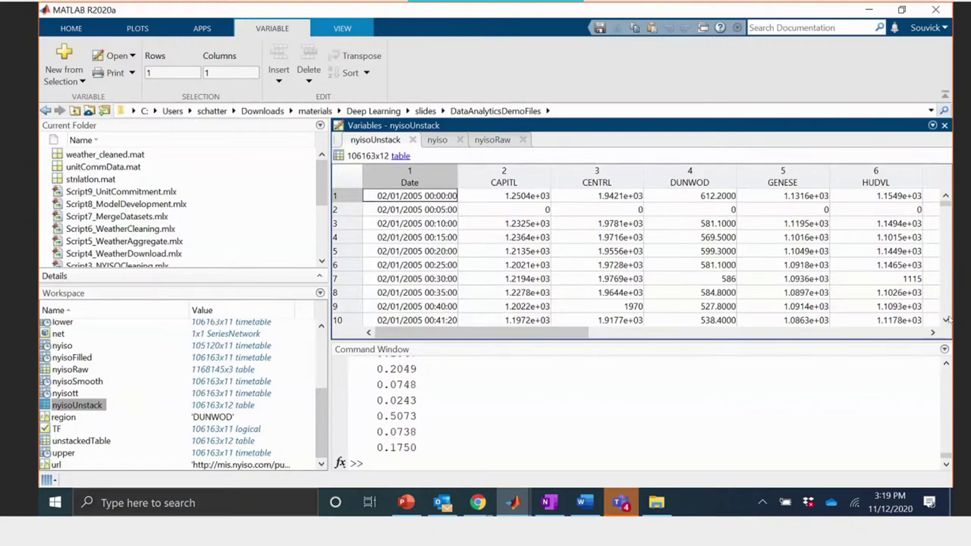
pyautogui.scroll(-1, 947, 320)
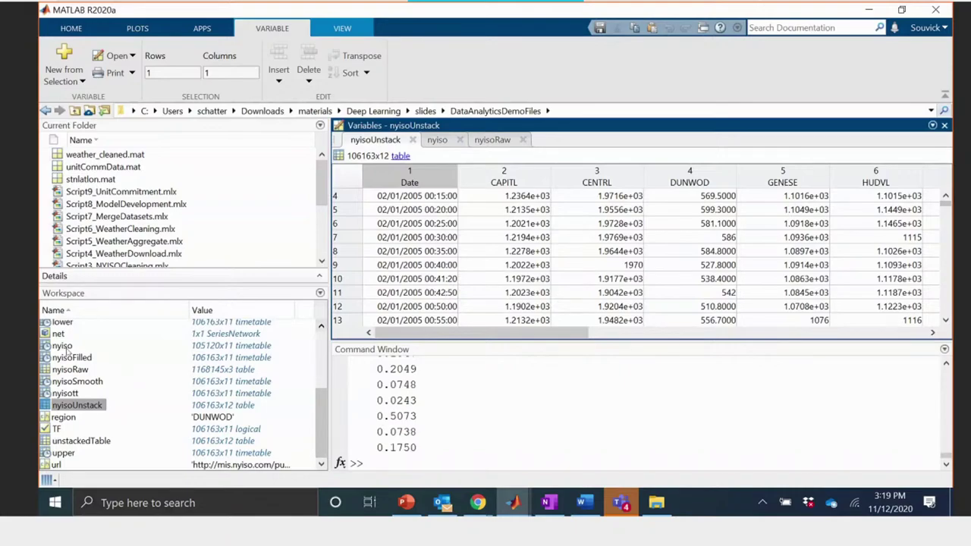
# - Show the nyiso timetable again, check the spacing of its Date values, and return to the live script
pyautogui.doubleClick(68, 346)
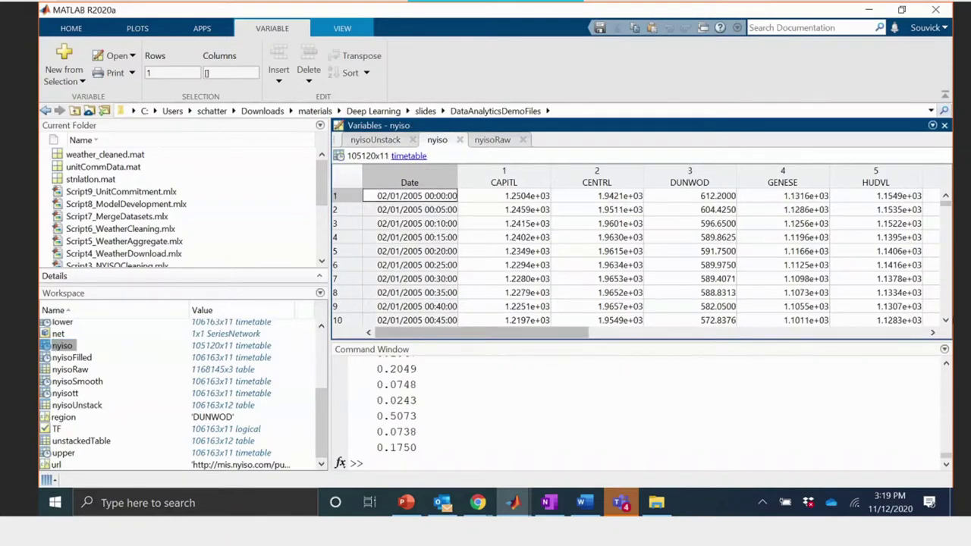
pyautogui.scroll(-1, 947, 320)
pyautogui.click(947, 320)
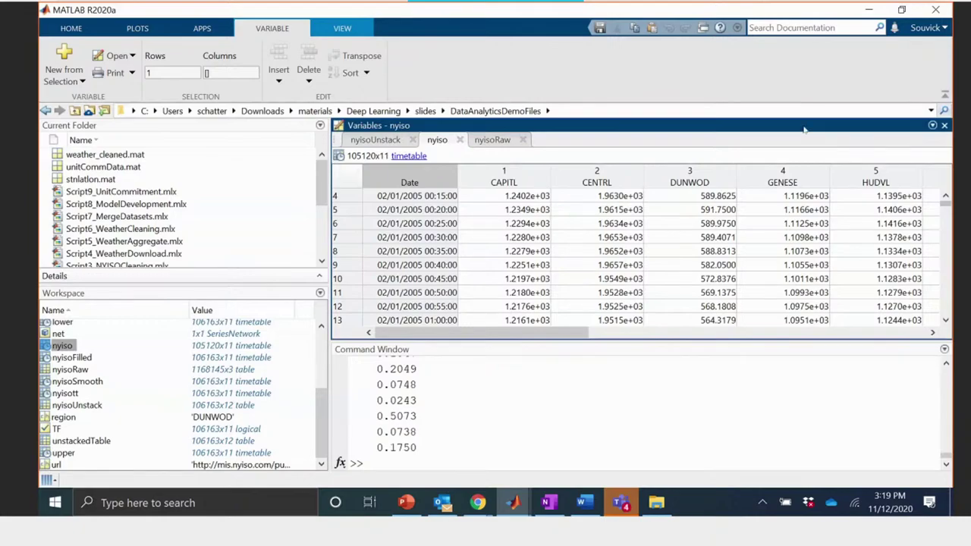
pyautogui.click(870, 11)
# - Review the "Create datastore to access weather data" section, including its file search code and the first five raw data lines
pyautogui.doubleClick(192, 368)
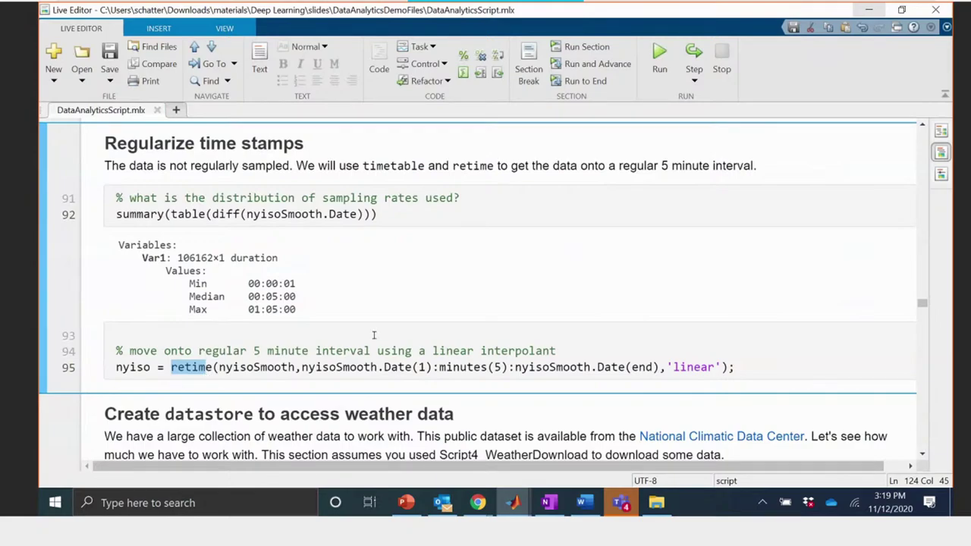
pyautogui.click(923, 455)
pyautogui.click(924, 456)
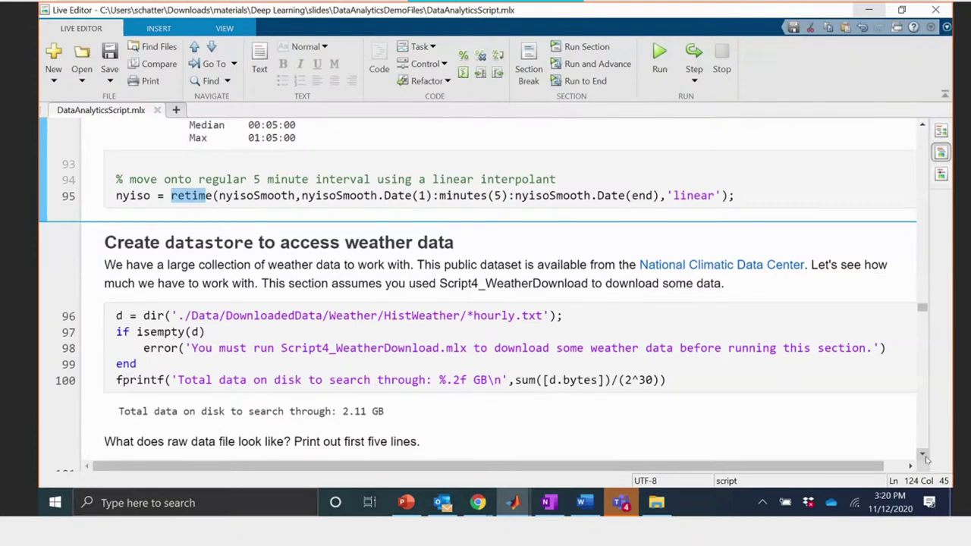
pyautogui.click(559, 349)
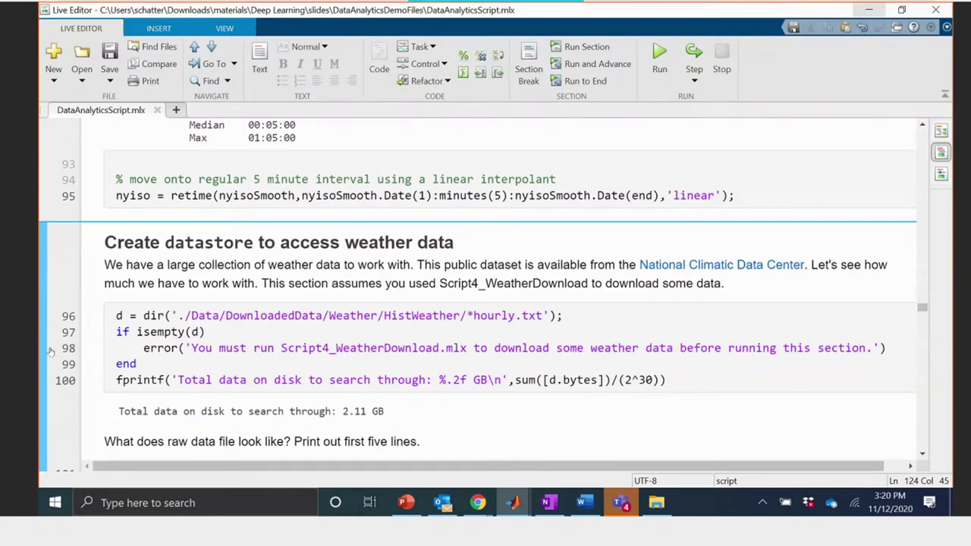
pyautogui.click(44, 284)
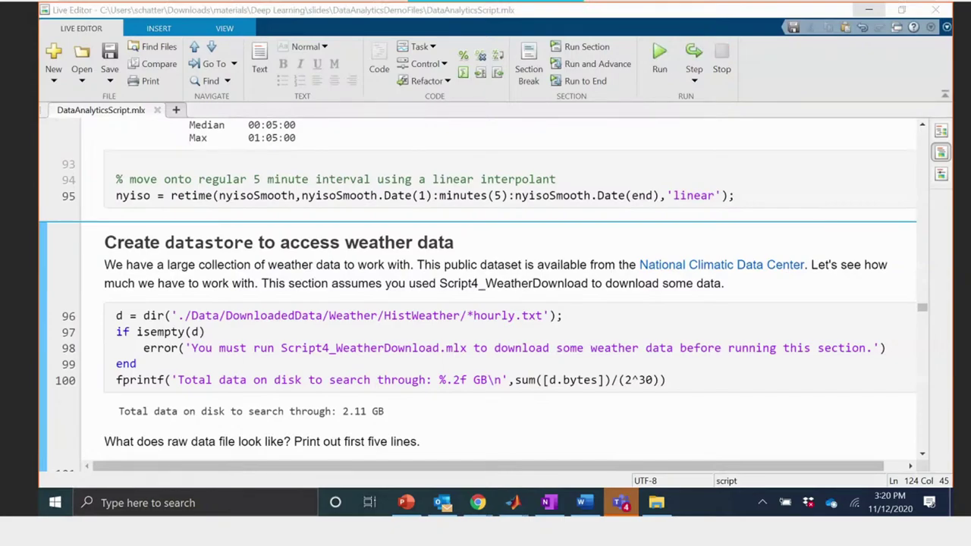
pyautogui.scroll(-3, 672, 404)
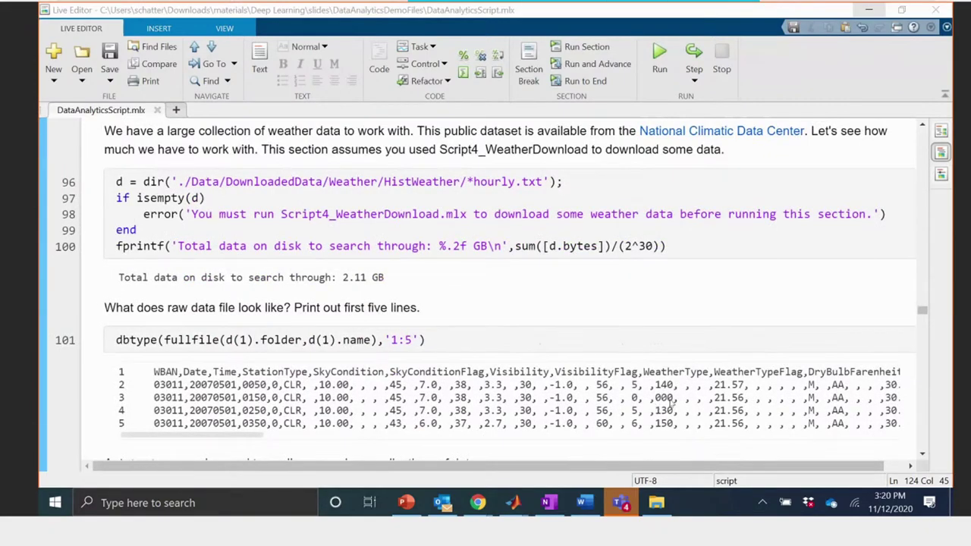
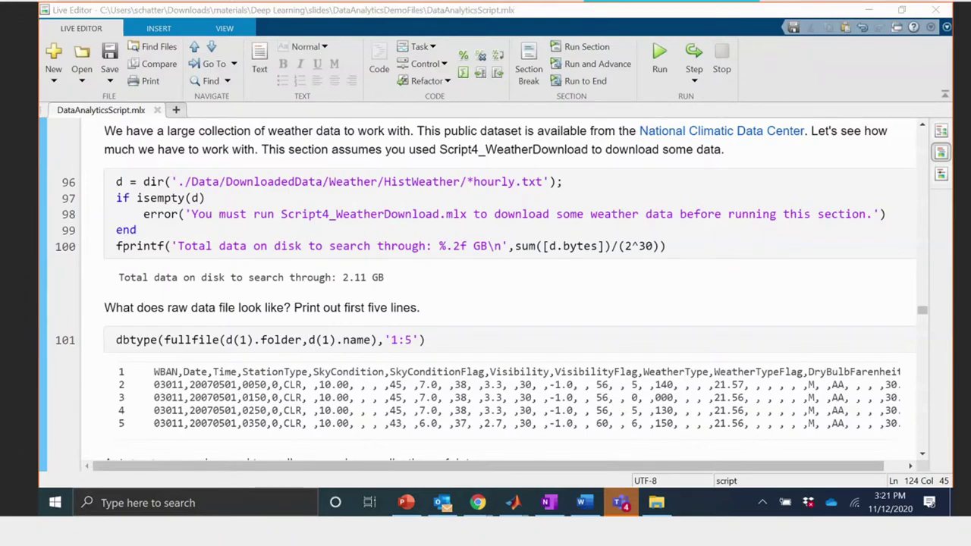
pyautogui.hotkey('alt', 'Tab')
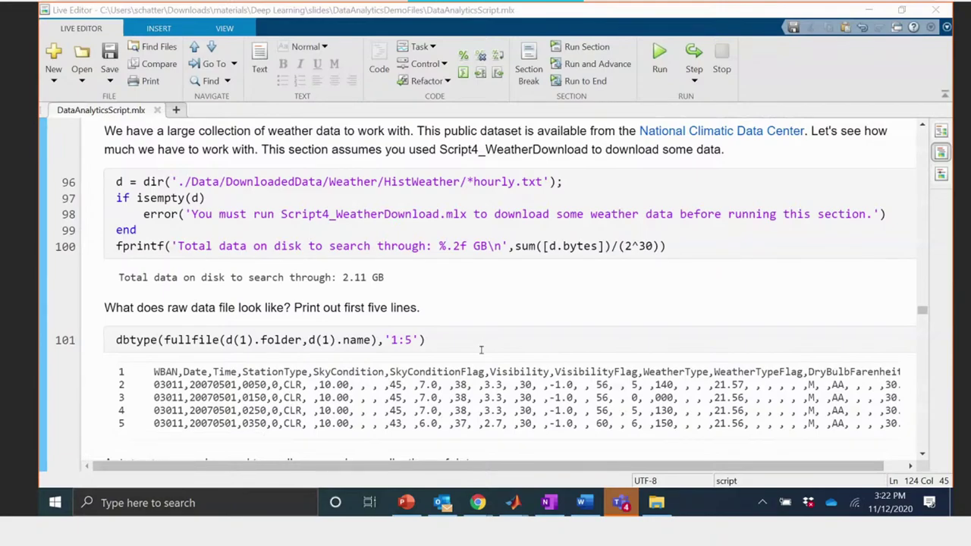
pyautogui.scroll(3, 325, 316)
pyautogui.scroll(-3, 324, 316)
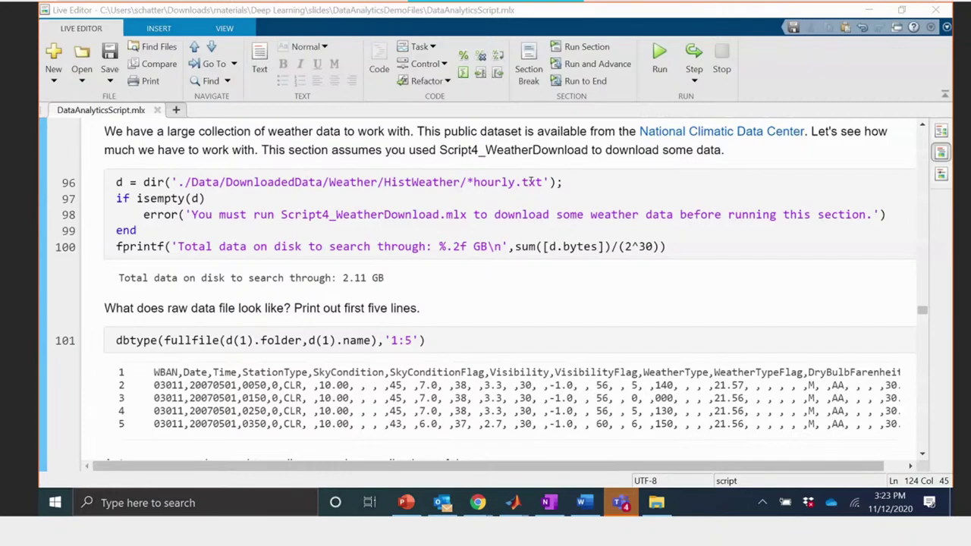
# - Highlight part of the *hourly.txt file pattern on line 96, and run the "Create datastore to access weather data" section
pyautogui.doubleClick(489, 181)
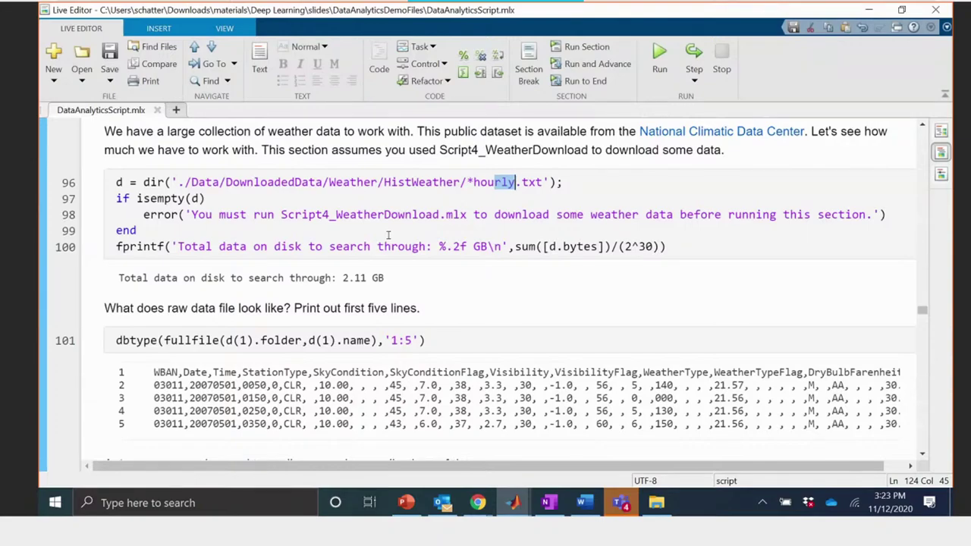
pyautogui.press('F5')
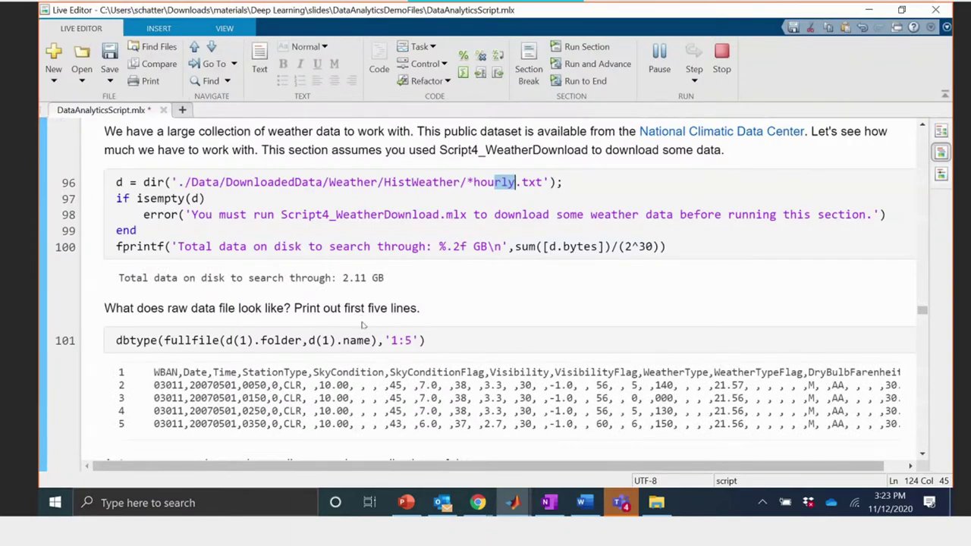
pyautogui.scroll(2, 363, 325)
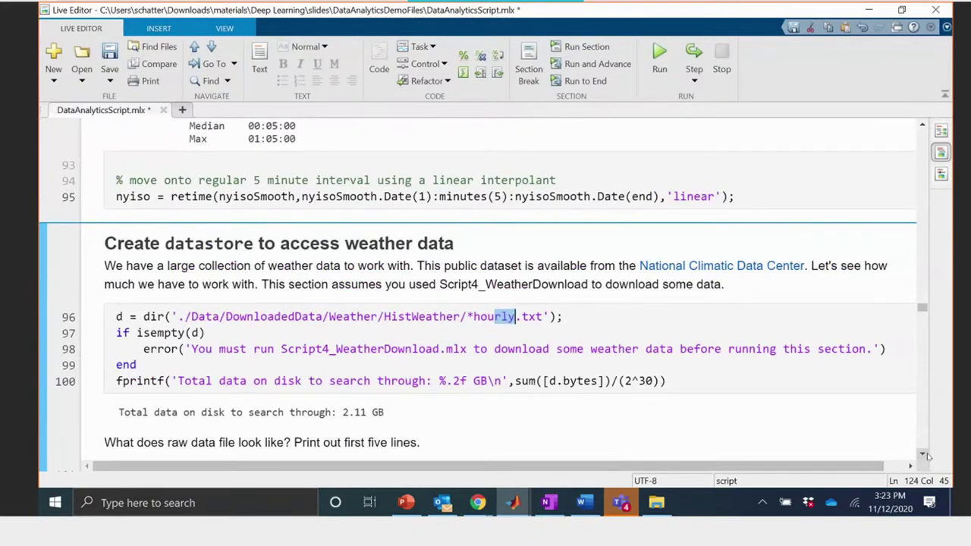
# - Examine the columns of the first five raw weather data lines printed by line 101
pyautogui.scroll(-4, 927, 456)
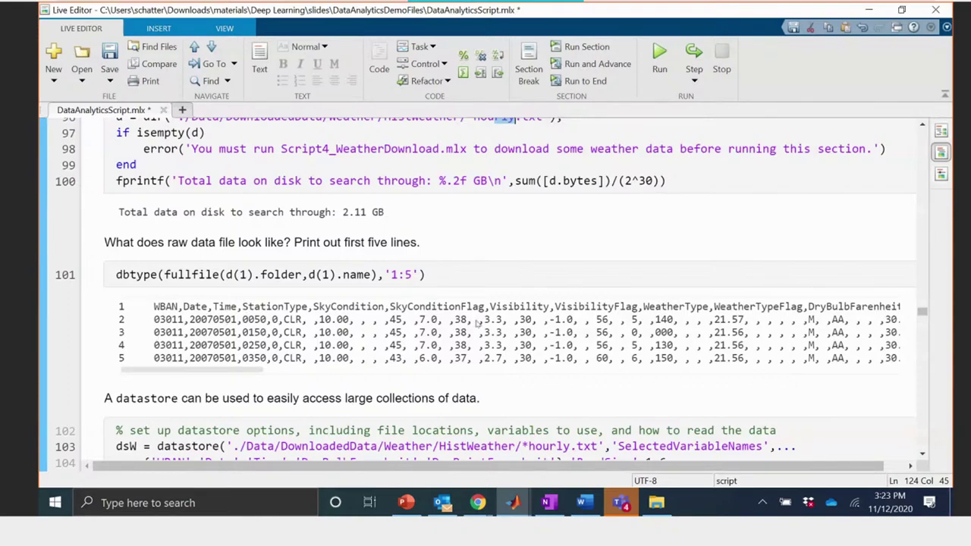
pyautogui.click(296, 371)
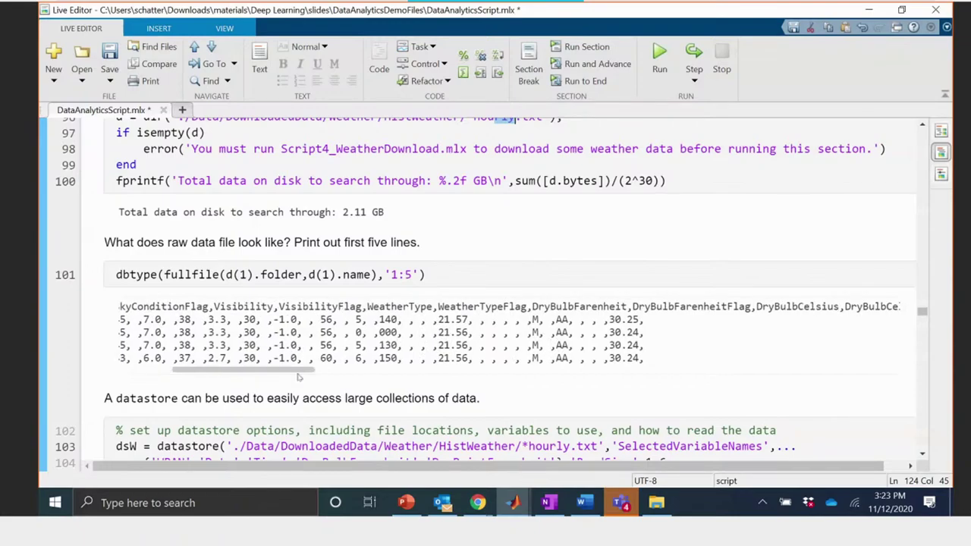
pyautogui.moveTo(299, 378); pyautogui.dragTo(255, 380)
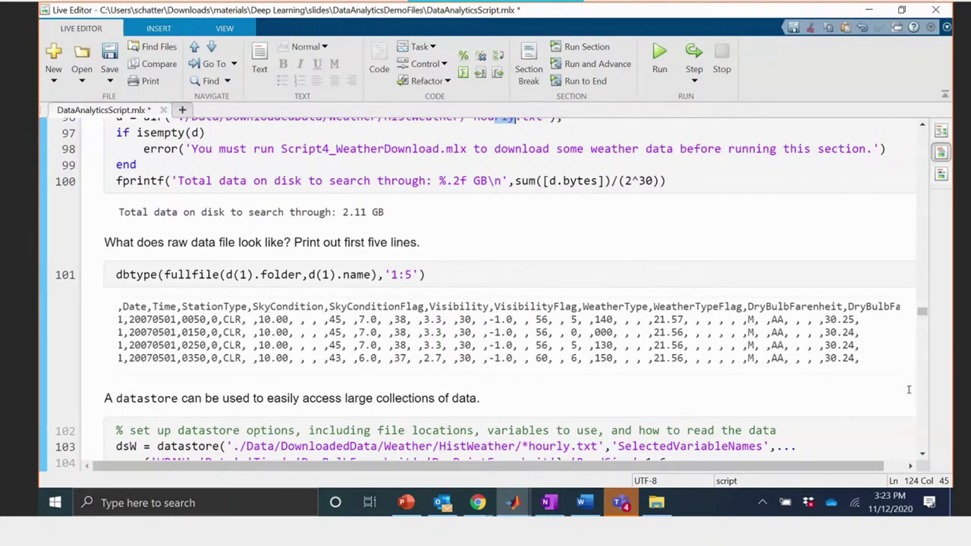
# - Go to the datastore setup code and highlight the datastore( call on line 103
pyautogui.click(924, 454)
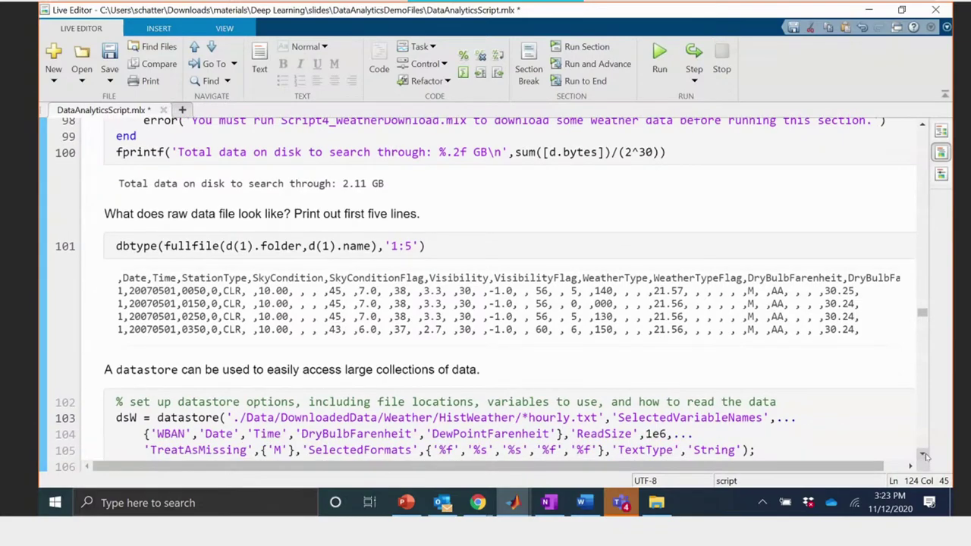
pyautogui.click(924, 454)
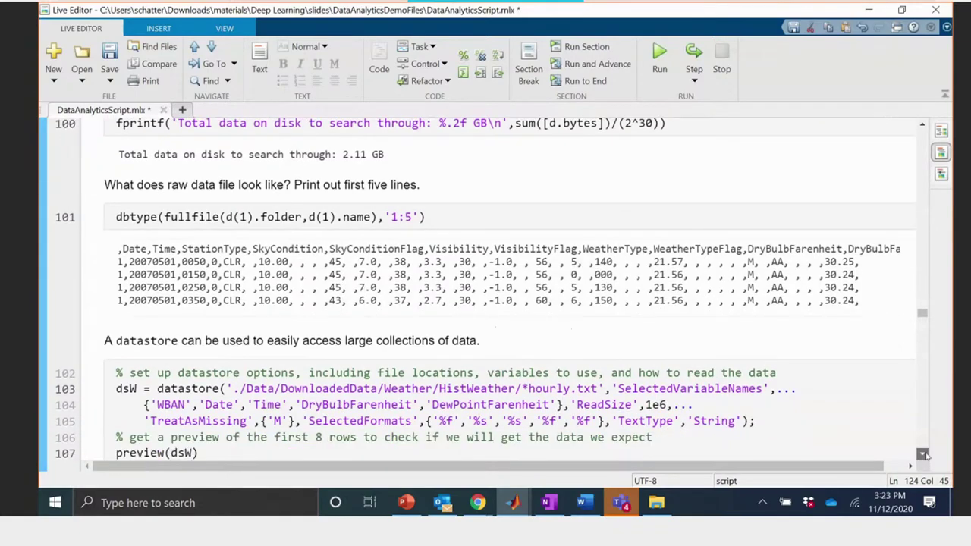
pyautogui.scroll(-1, 923, 454)
pyautogui.moveTo(150, 325); pyautogui.dragTo(228, 332)
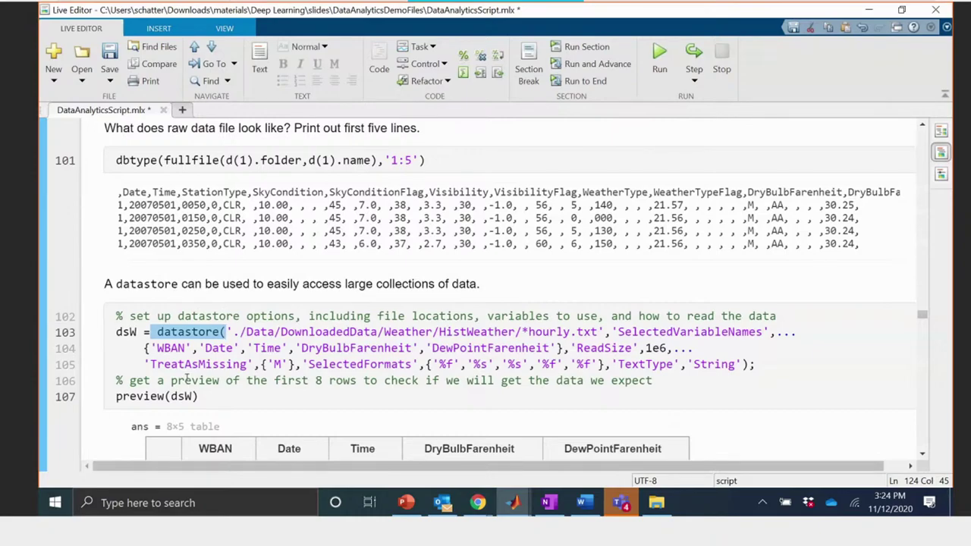
# - Save the live script and switch to the main MATLAB window
pyautogui.hotkey('ctrl', 's')
pyautogui.click(512, 503)
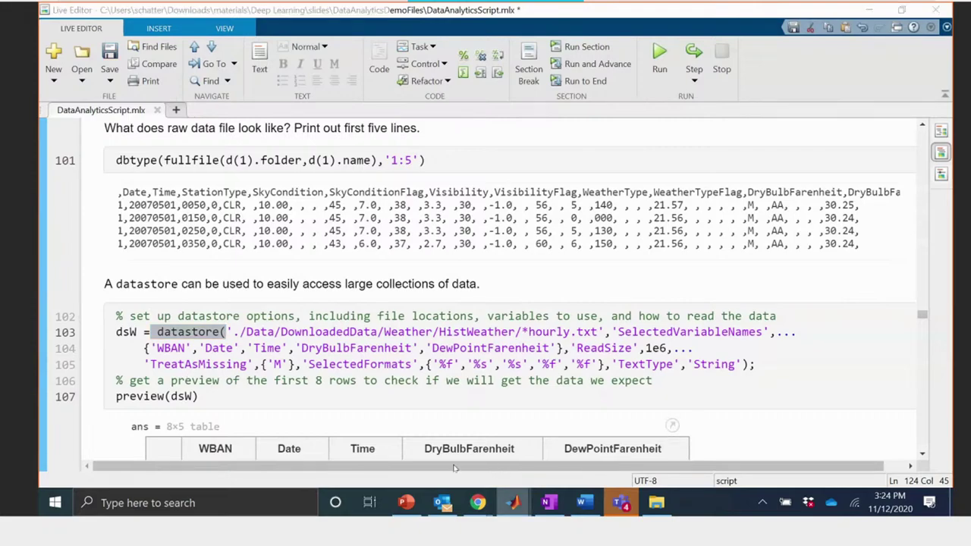
pyautogui.click(410, 444)
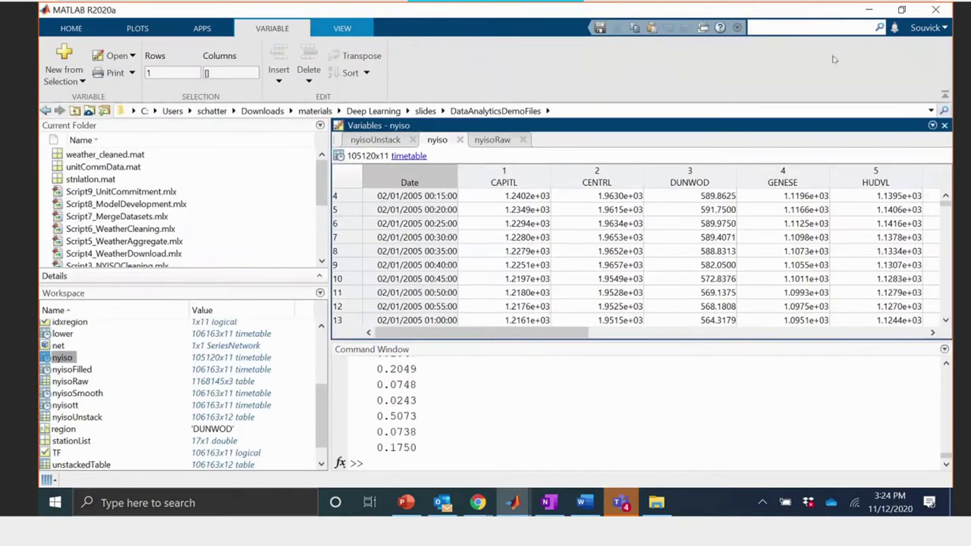
pyautogui.click(772, 24)
pyautogui.write('datastore')
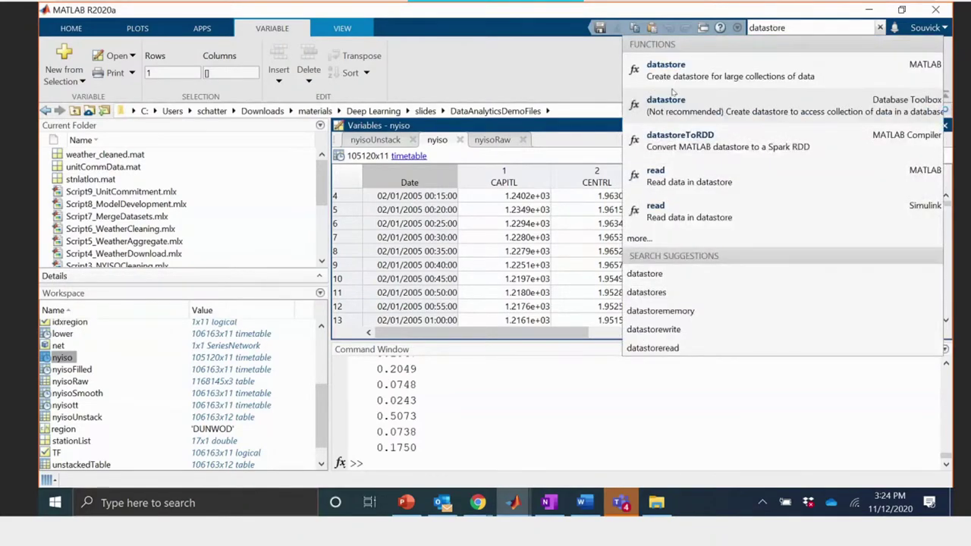
pyautogui.hotkey('ctrl', 'a')
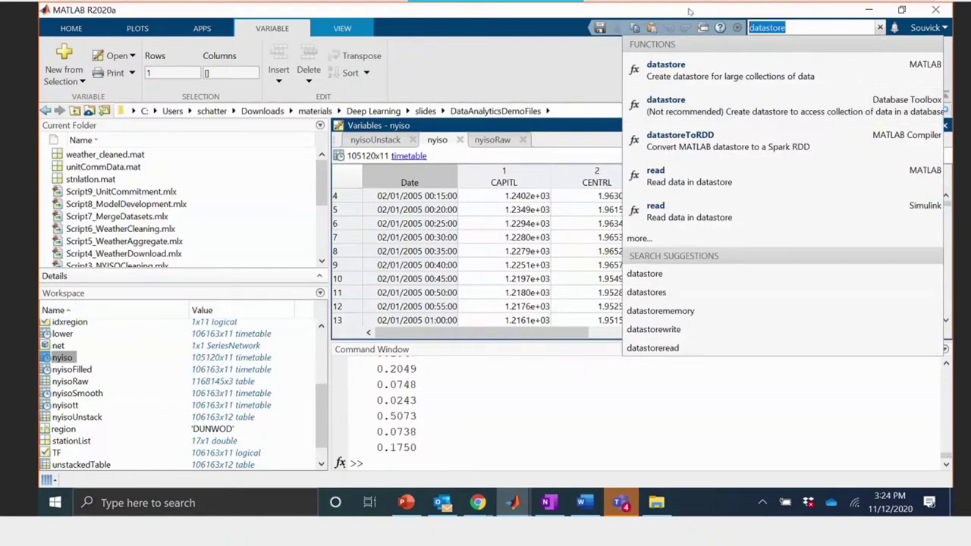
pyautogui.press('BackSpace')
# - Open the datastore function's documentation by running doc datastore in the Command Window
pyautogui.click(479, 428)
pyautogui.write('d')
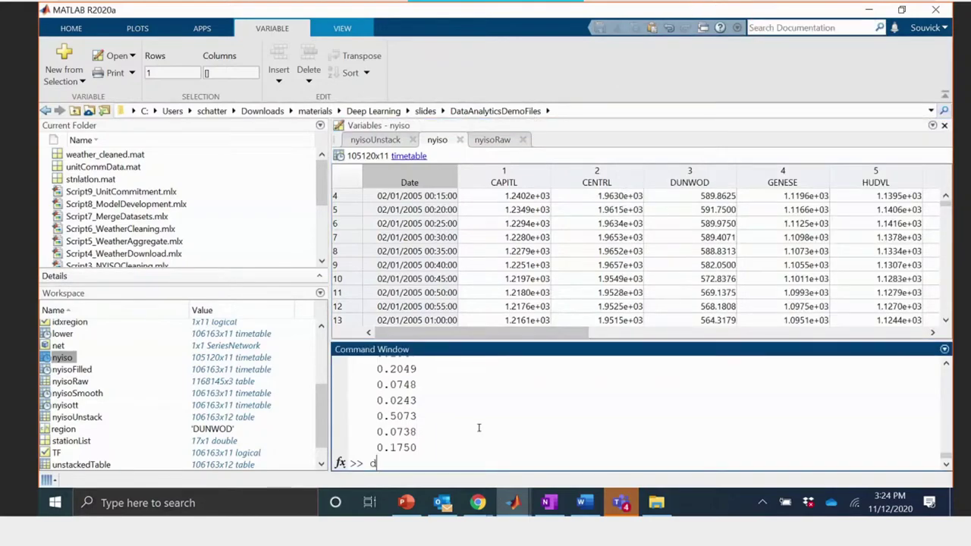
pyautogui.write('oc datastore')
pyautogui.press('Return')
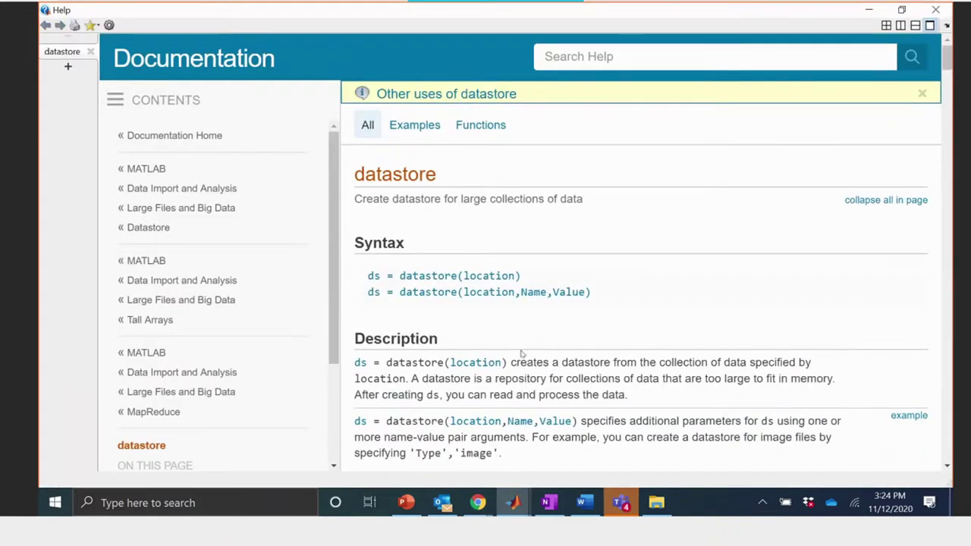
# - Review the text and image datastore examples in the documentation, then close it and return to the live script
pyautogui.scroll(-6, 558, 362)
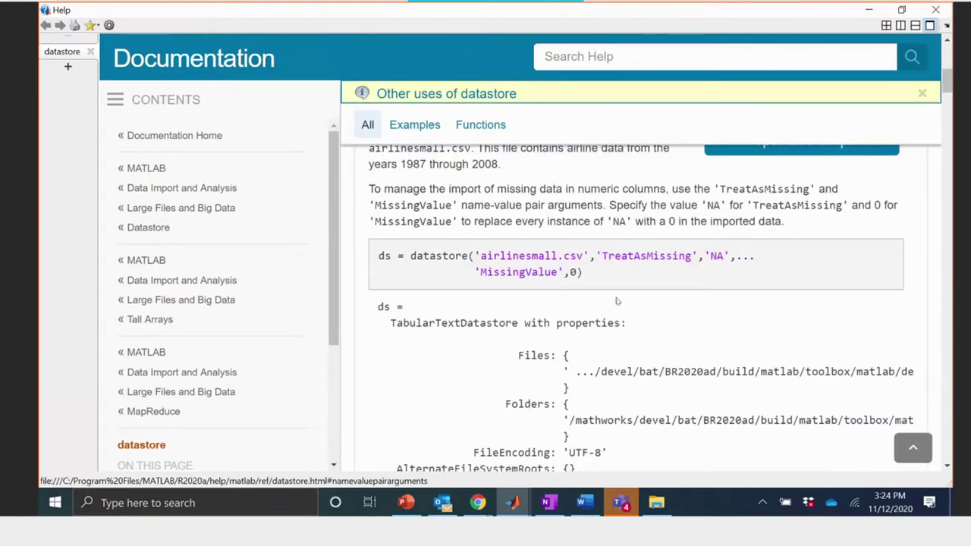
pyautogui.scroll(-3, 857, 264)
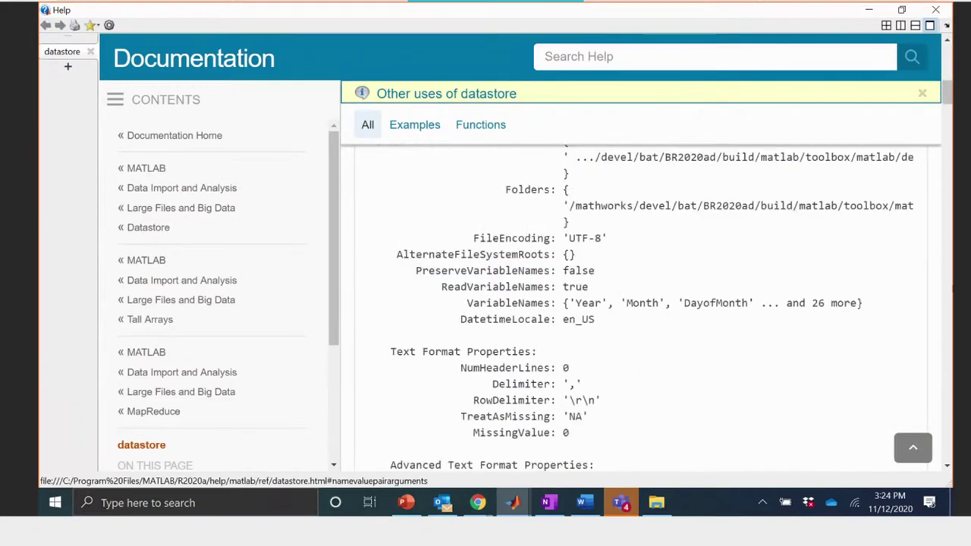
pyautogui.click(950, 62)
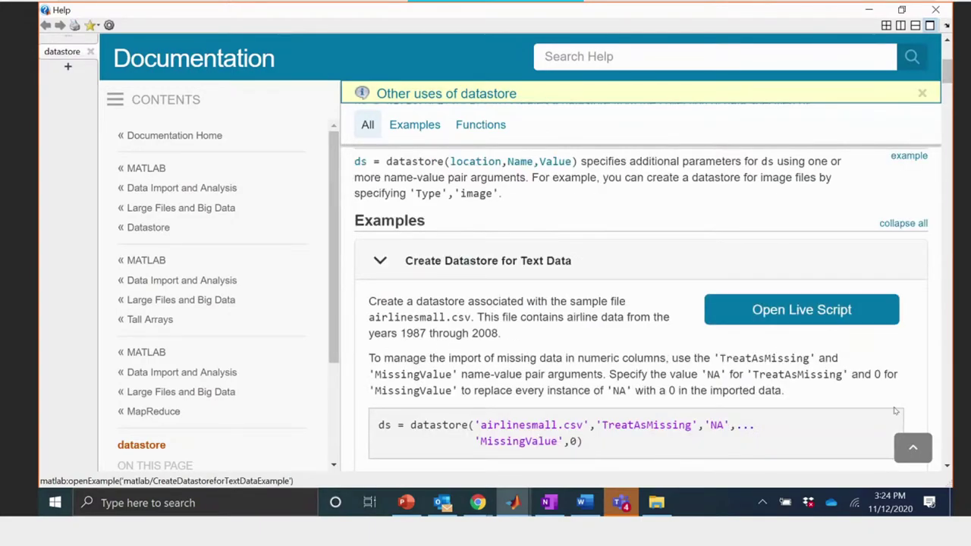
pyautogui.click(948, 466)
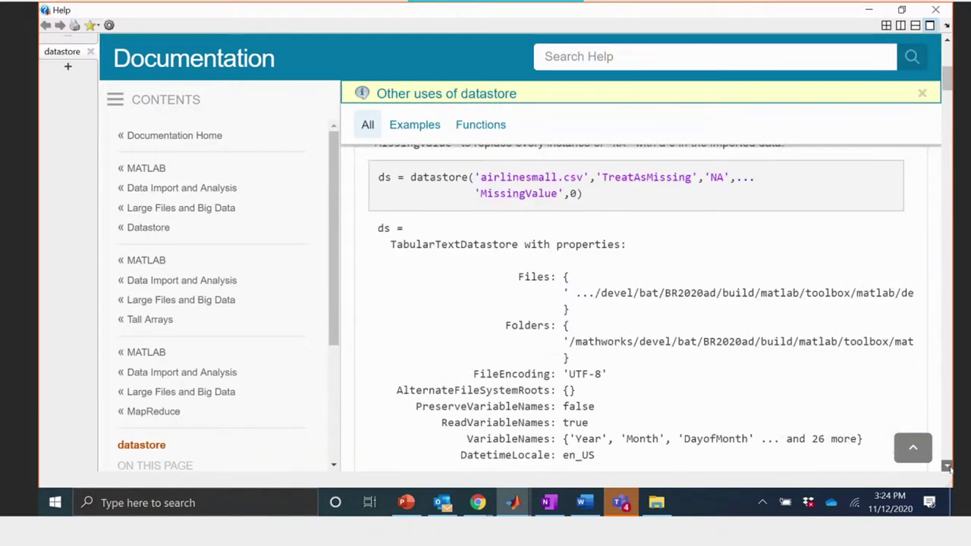
pyautogui.click(947, 466)
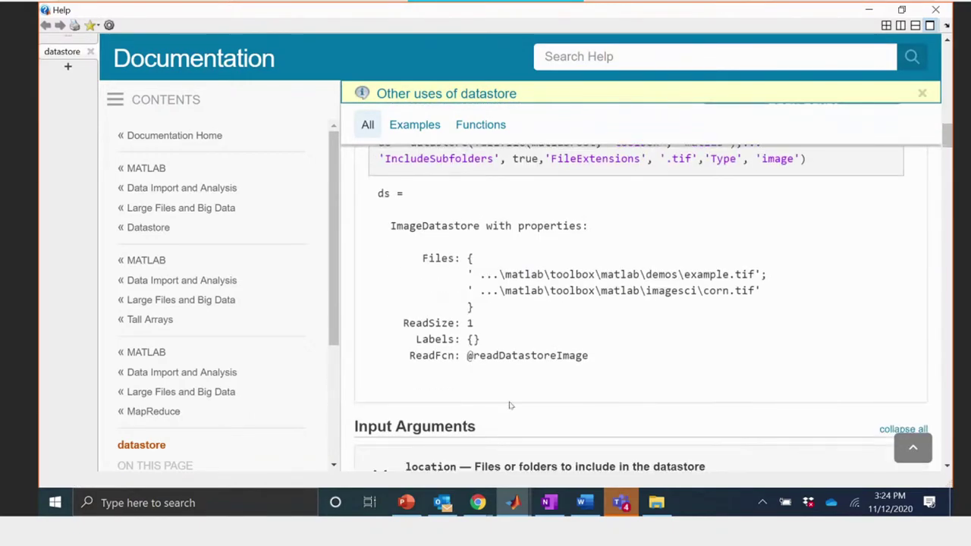
pyautogui.click(938, 11)
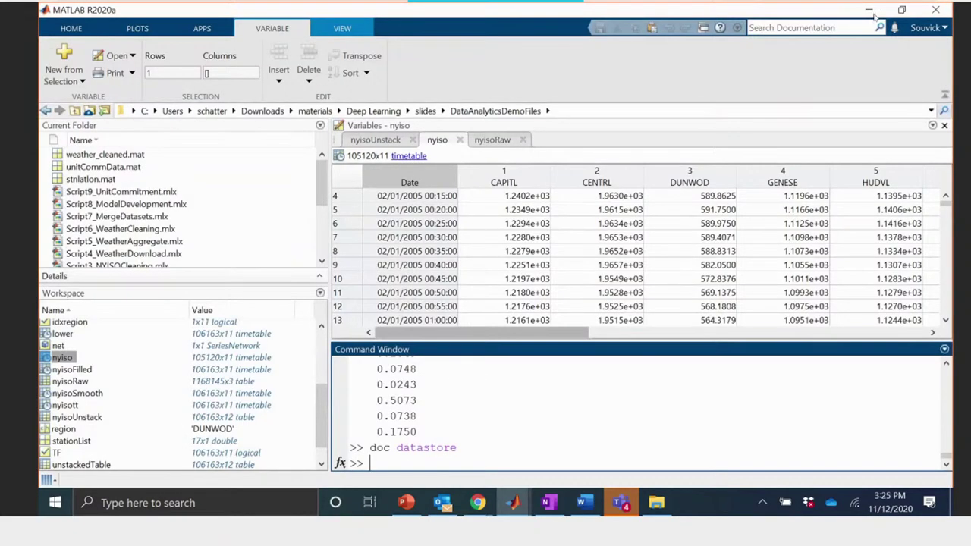
pyautogui.click(871, 11)
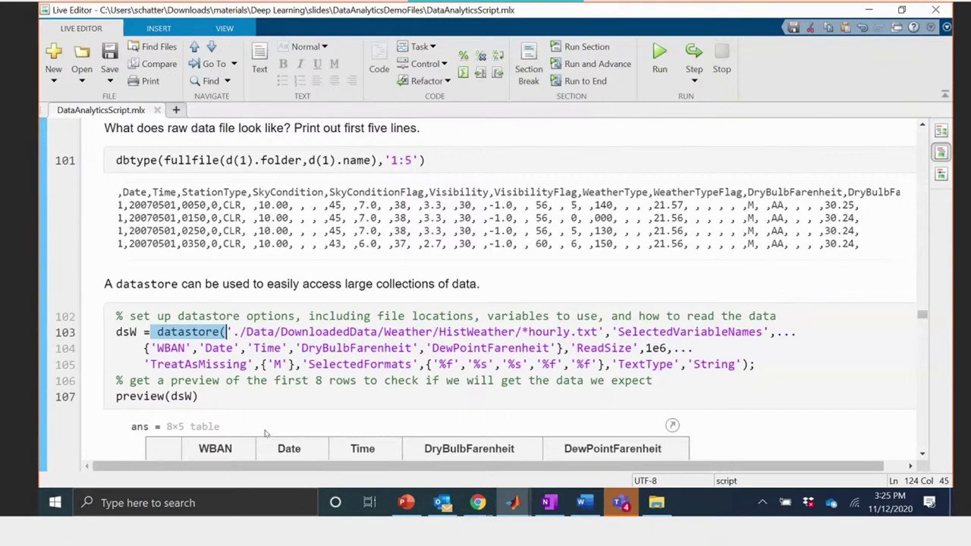
# - Review the preview(dsW) output table and highlight the stationList values on lines 109 and 110
pyautogui.click(923, 453)
pyautogui.click(923, 454)
pyautogui.click(923, 454)
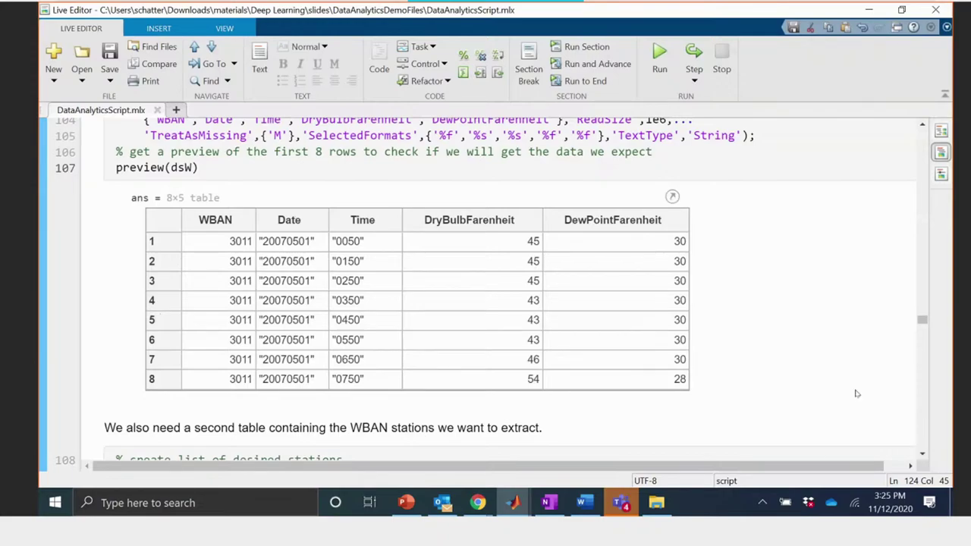
pyautogui.scroll(-3, 925, 453)
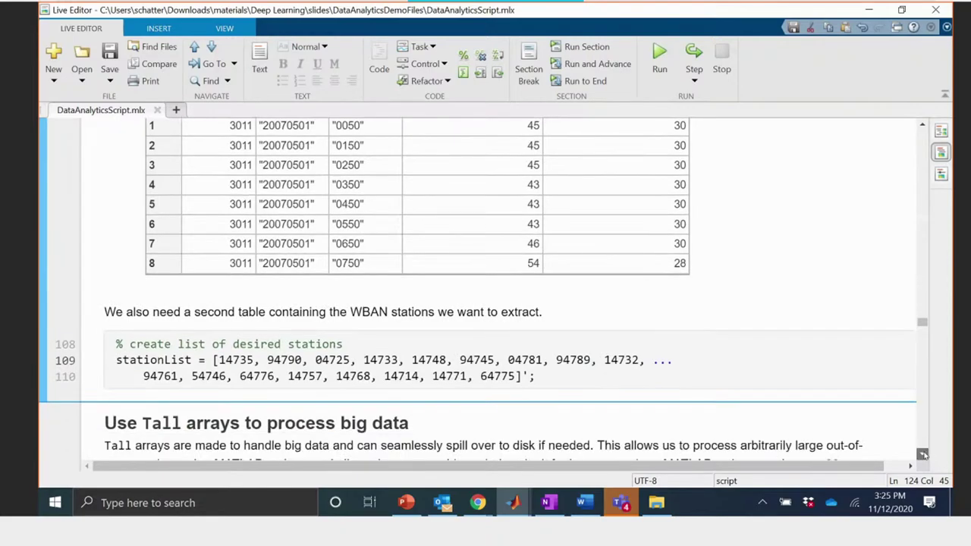
pyautogui.moveTo(538, 347); pyautogui.dragTo(213, 332)
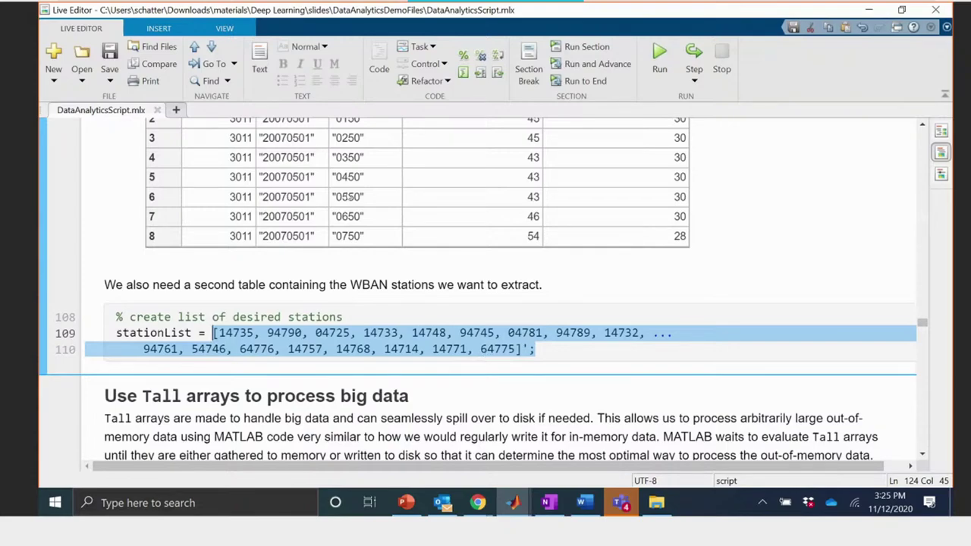
pyautogui.click(759, 362)
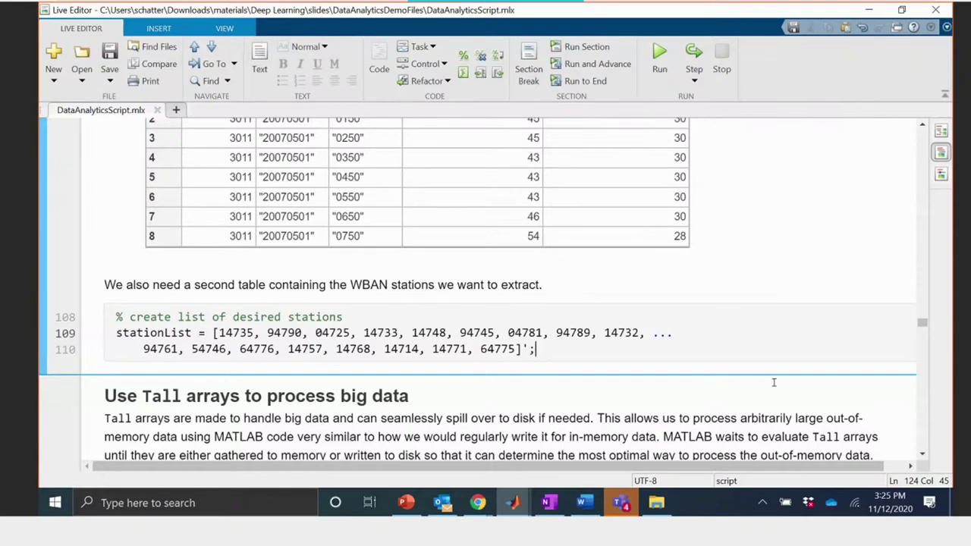
# - Go to the "Use Tall arrays to process big data" section and highlight "Tall array" in its heading
pyautogui.scroll(-1, 786, 387)
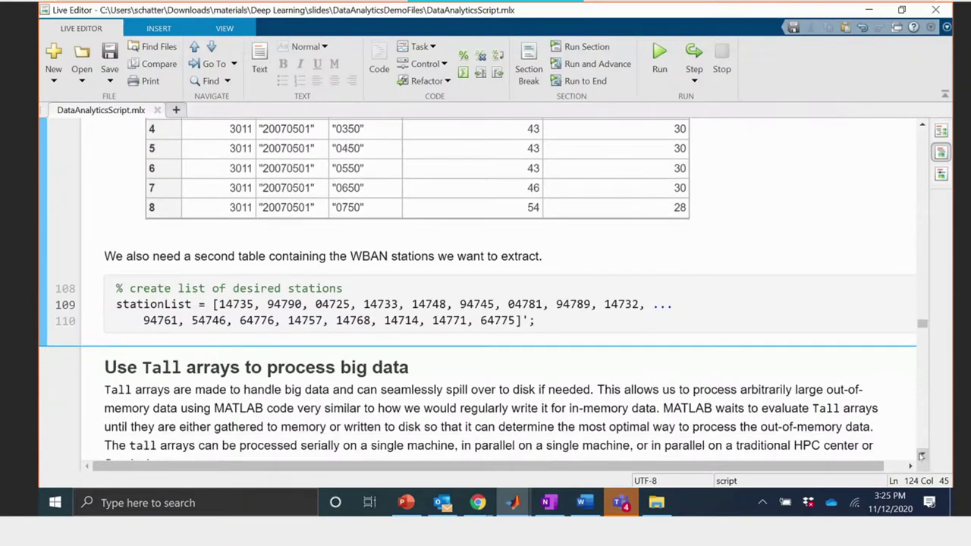
pyautogui.click(921, 456)
pyautogui.click(921, 456)
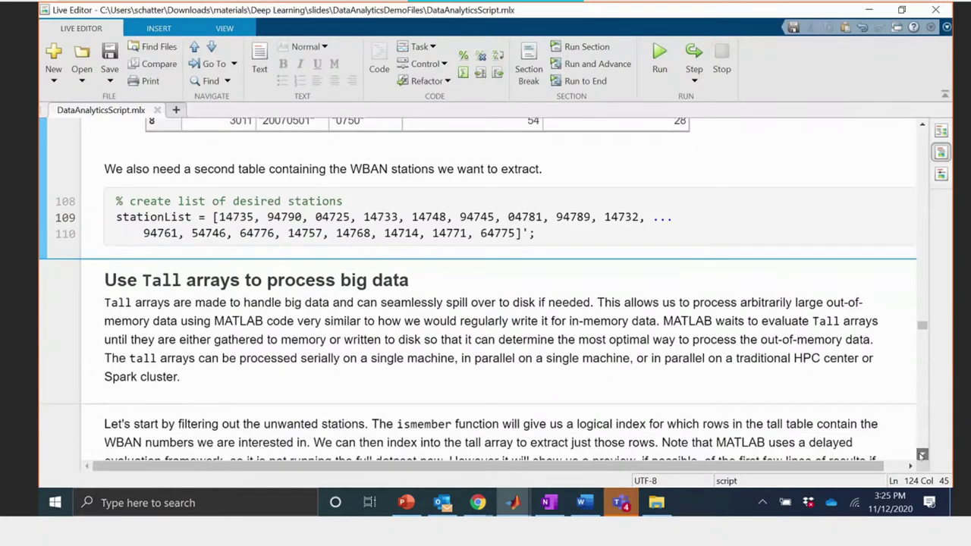
pyautogui.click(921, 456)
pyautogui.click(921, 456)
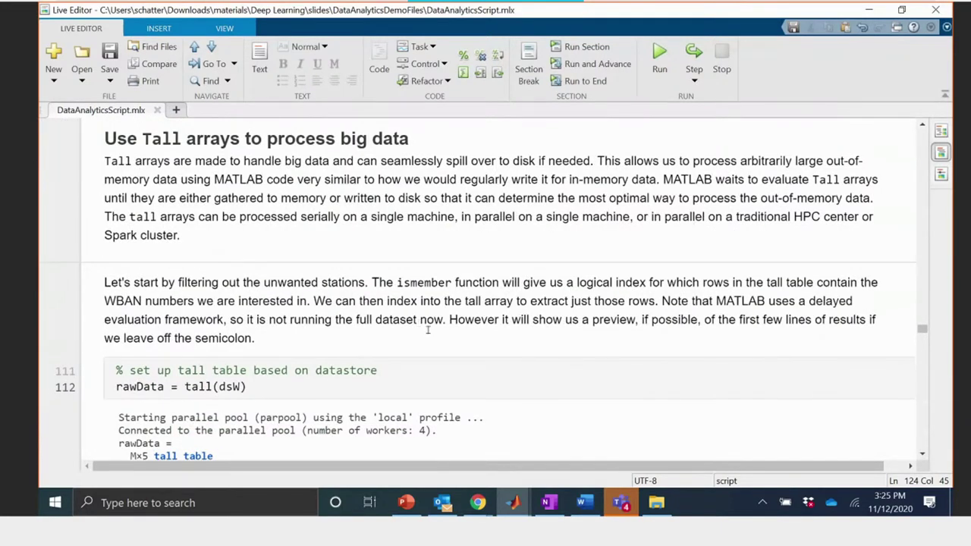
pyautogui.click(143, 138)
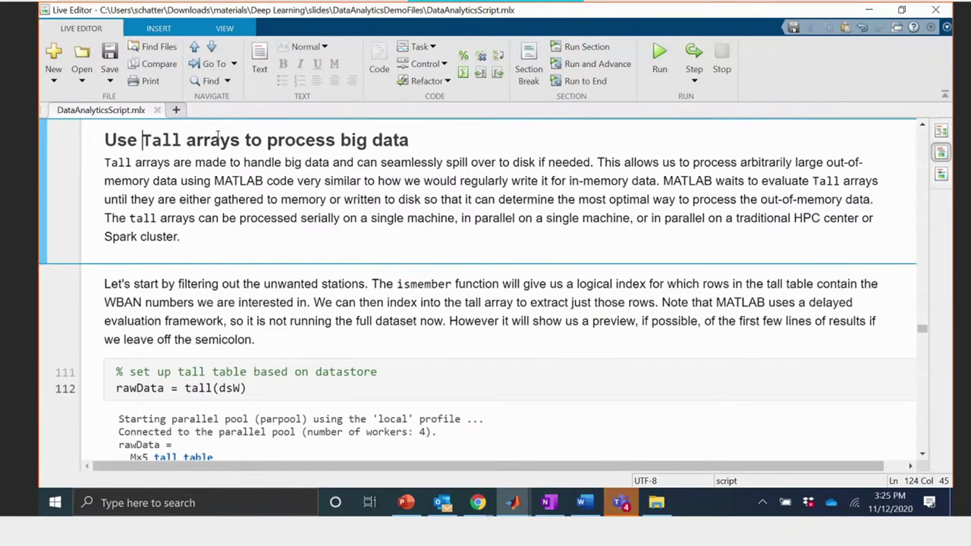
pyautogui.keyDown('shift'); pyautogui.click(232, 133); pyautogui.keyUp('shift')
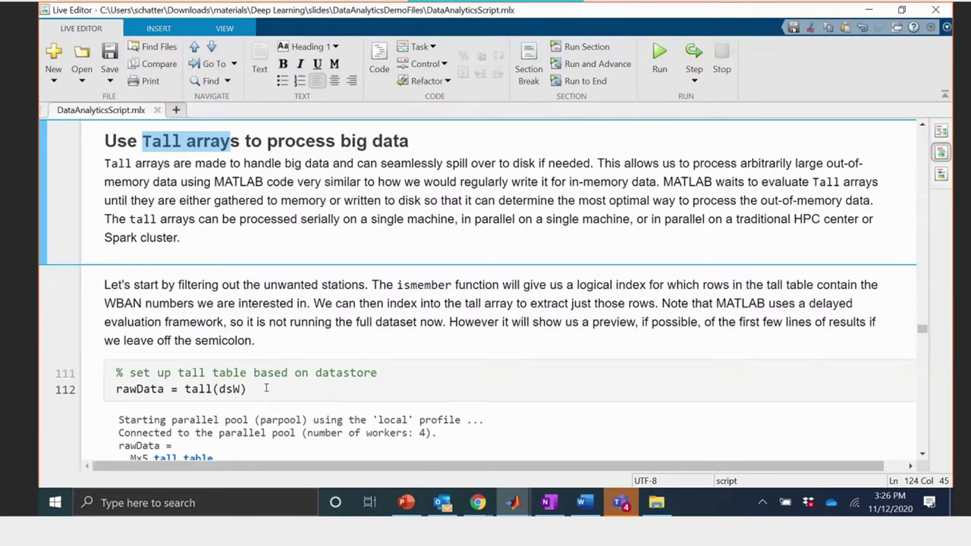
# - Highlight tall and dsW on line 112, and look back at the definition of dsW on line 103
pyautogui.doubleClick(203, 393)
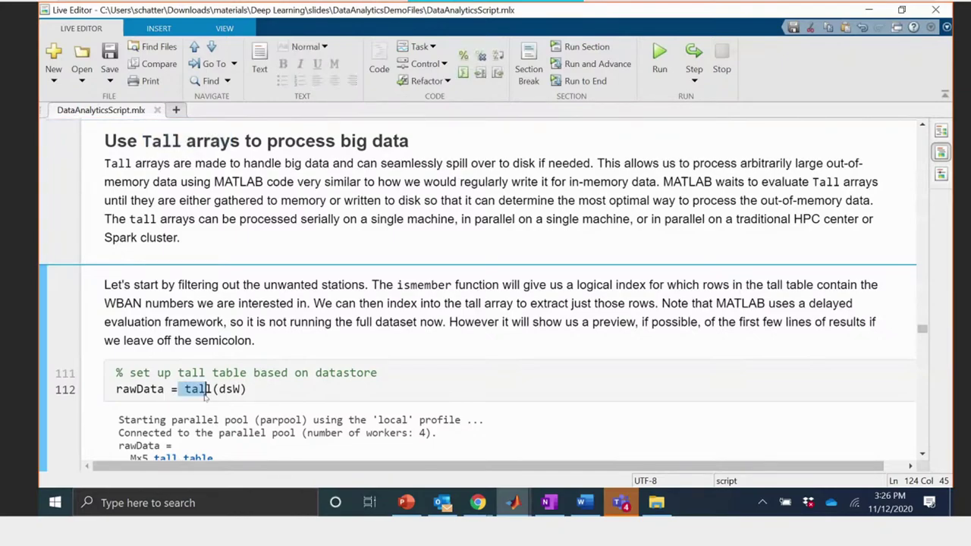
pyautogui.doubleClick(230, 389)
pyautogui.scroll(3, 242, 317)
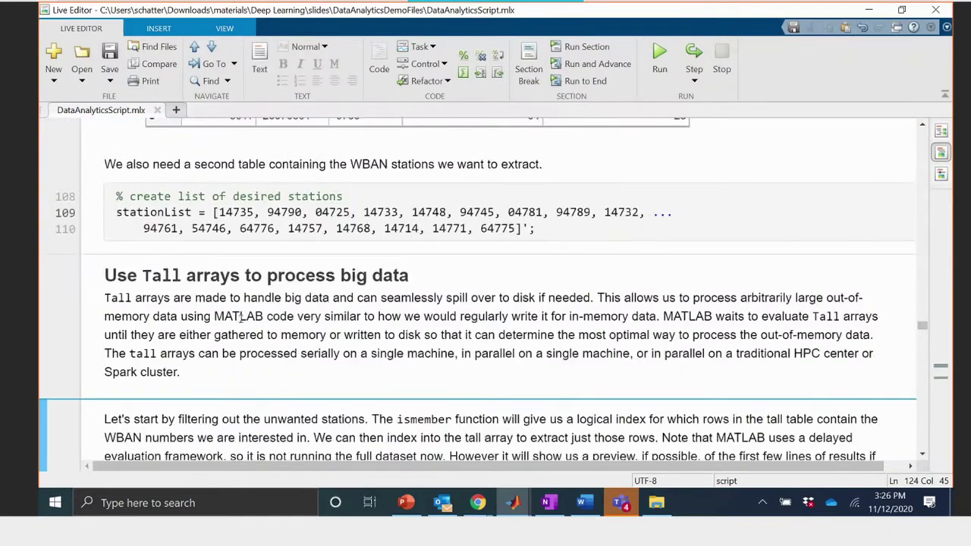
pyautogui.scroll(-3, 241, 317)
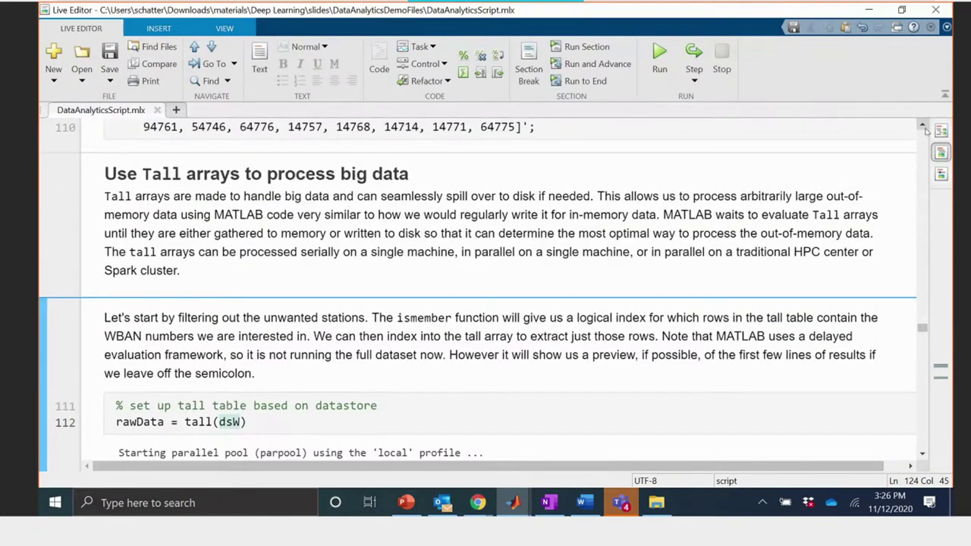
pyautogui.scroll(1, 926, 131)
pyautogui.scroll(8, 926, 131)
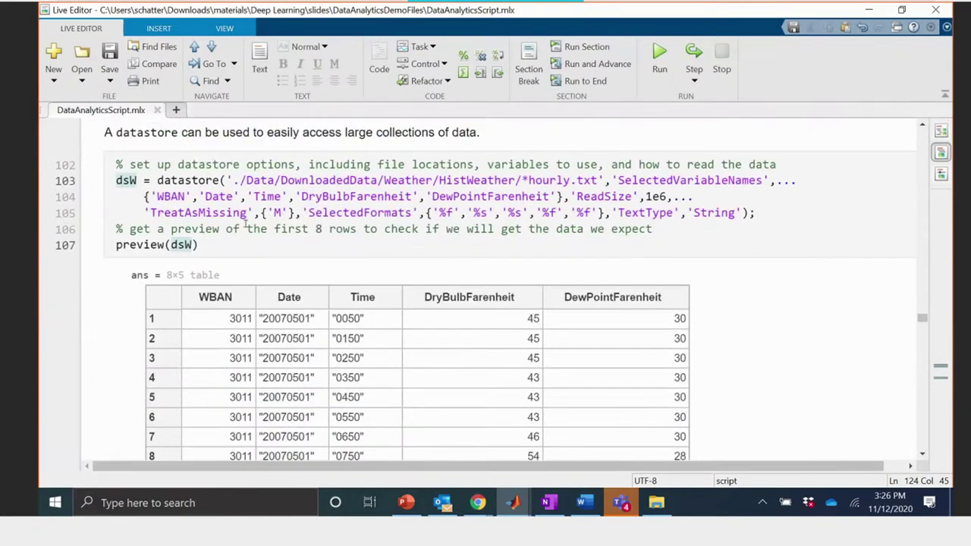
# - Return to the tall table code on line 112 and run the section that filters out unwanted stations
pyautogui.scroll(-4, 921, 455)
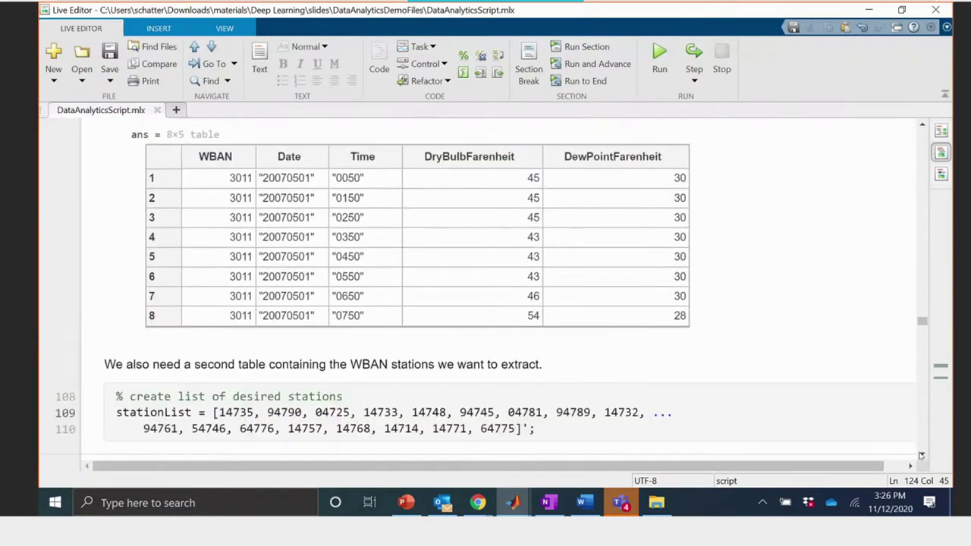
pyautogui.scroll(-11, 921, 456)
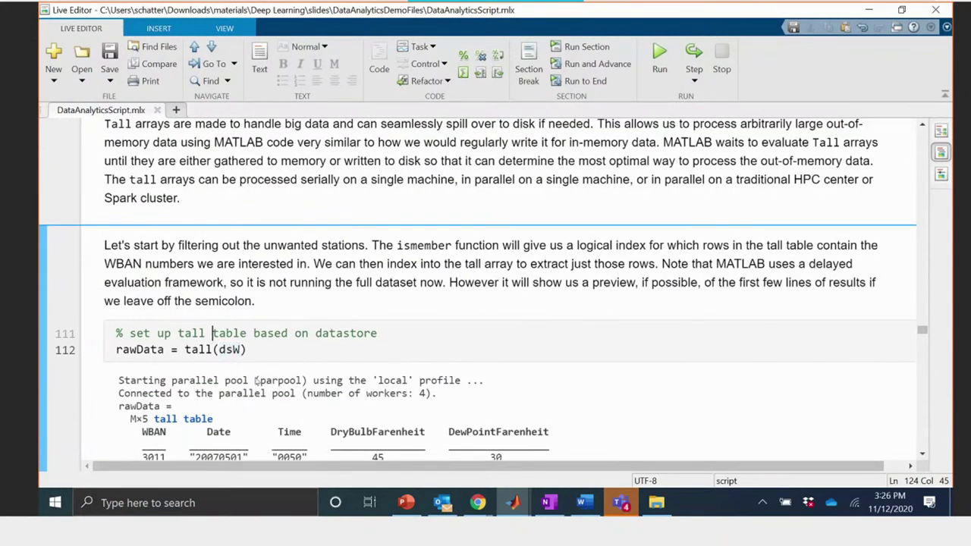
pyautogui.click(213, 333)
pyautogui.click(46, 308)
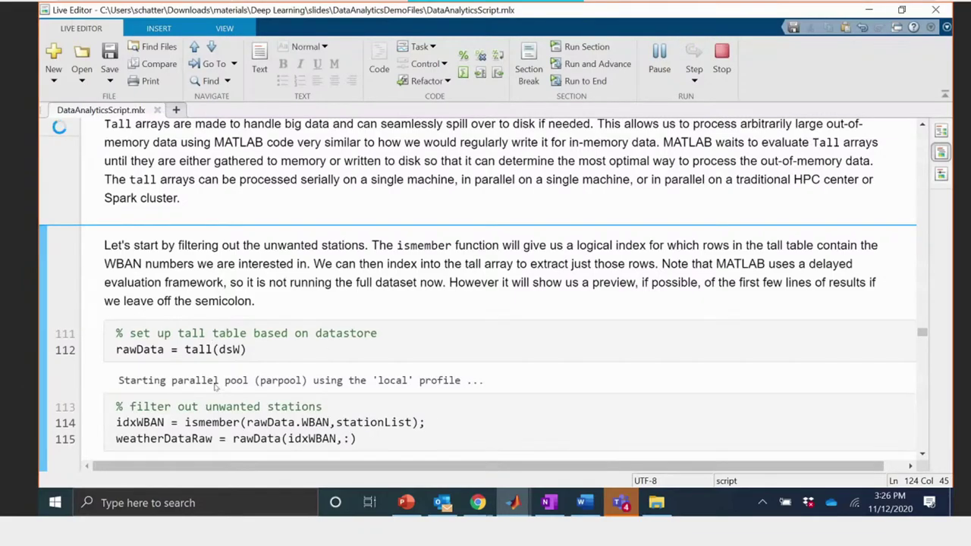
# - Switch to the main MATLAB window, look over the parallel cluster options and pool status, and return to the live script
pyautogui.click(515, 506)
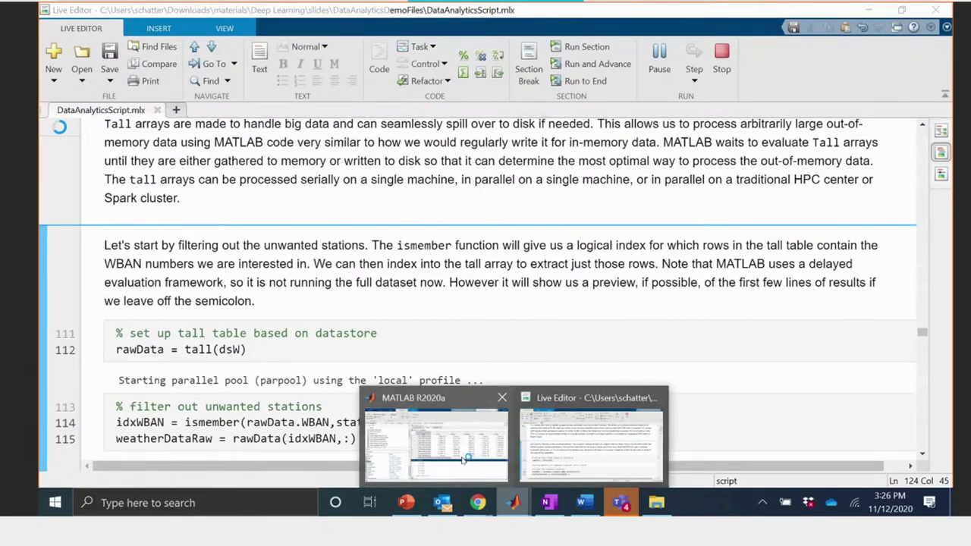
pyautogui.click(464, 459)
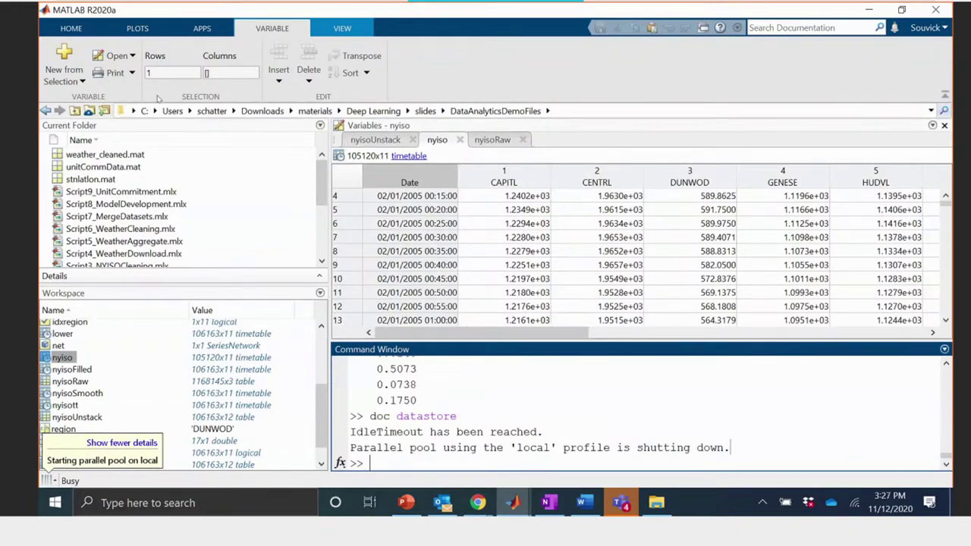
pyautogui.click(70, 27)
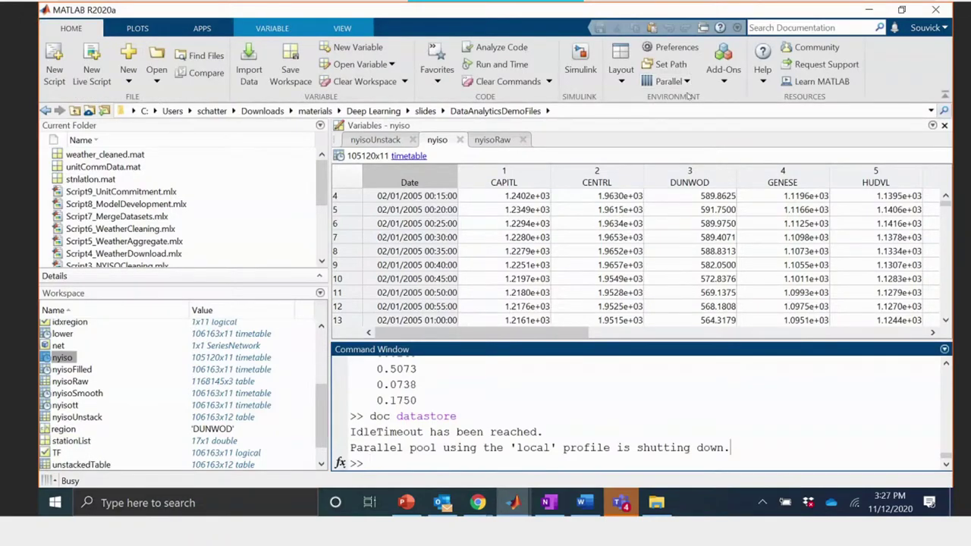
pyautogui.click(686, 82)
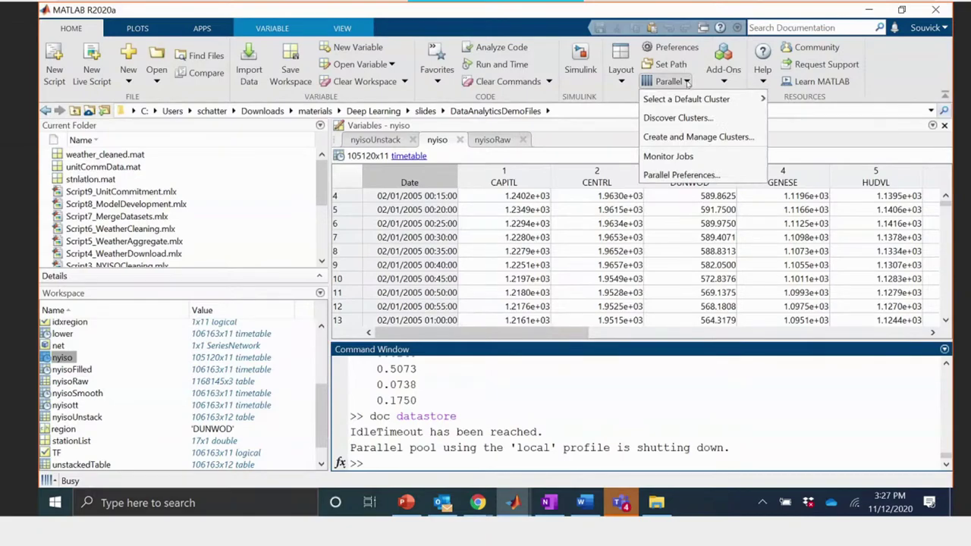
pyautogui.moveTo(708, 93)
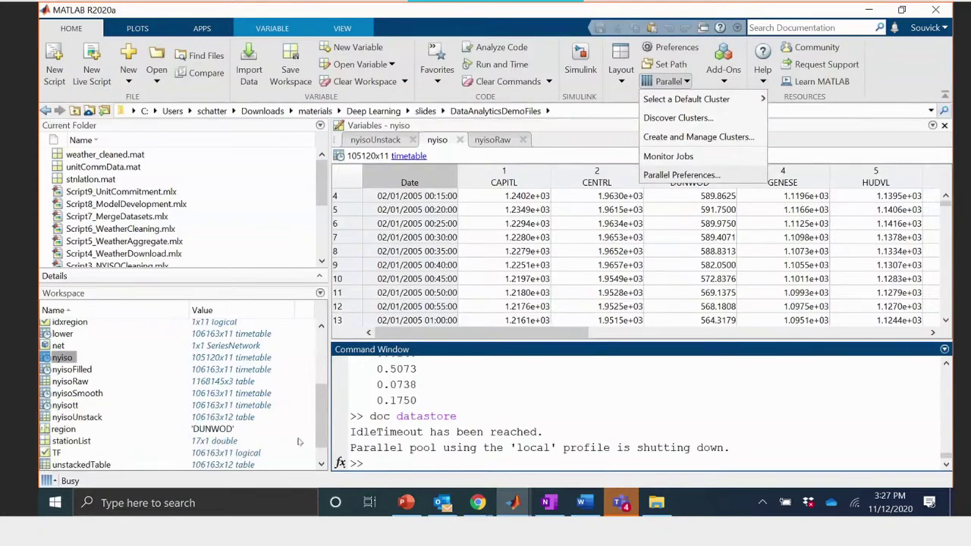
pyautogui.moveTo(47, 476)
pyautogui.click(865, 9)
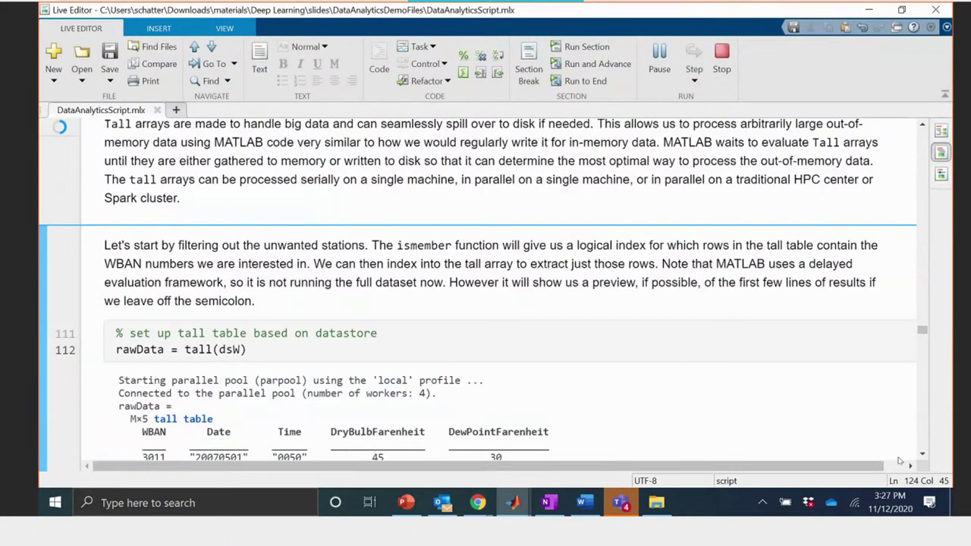
# - Review the rawData tall table from line 112 and the station-filtered weatherDataRaw table from line 115
pyautogui.click(923, 453)
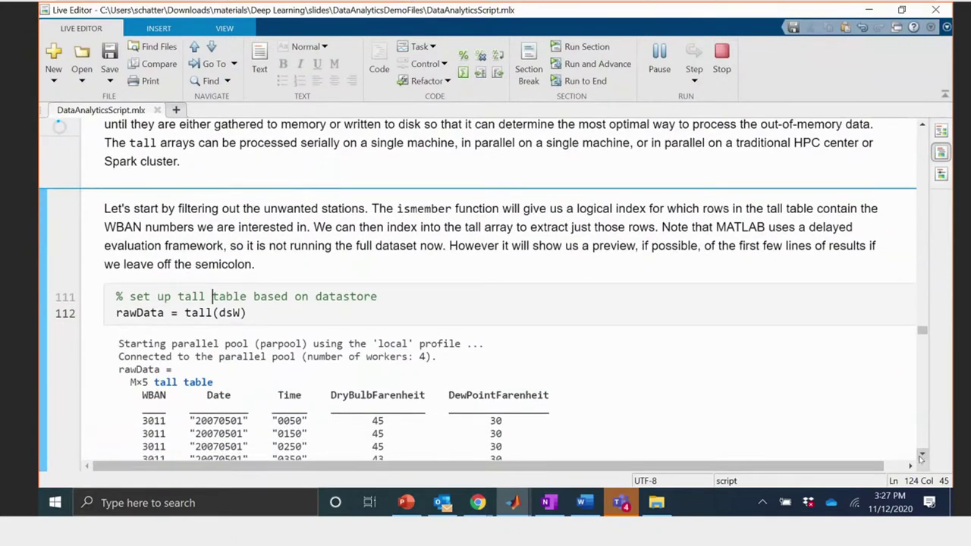
pyautogui.click(922, 456)
pyautogui.click(922, 456)
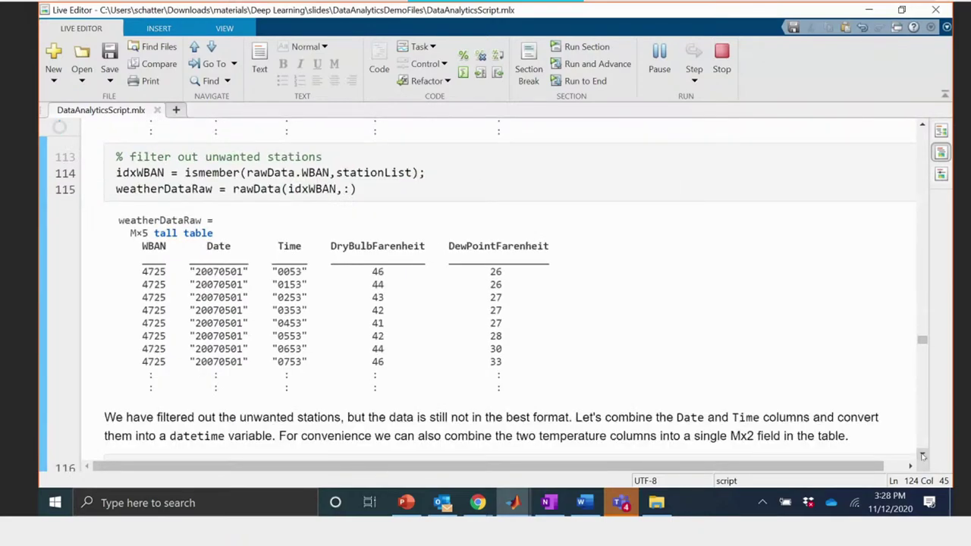
pyautogui.click(922, 455)
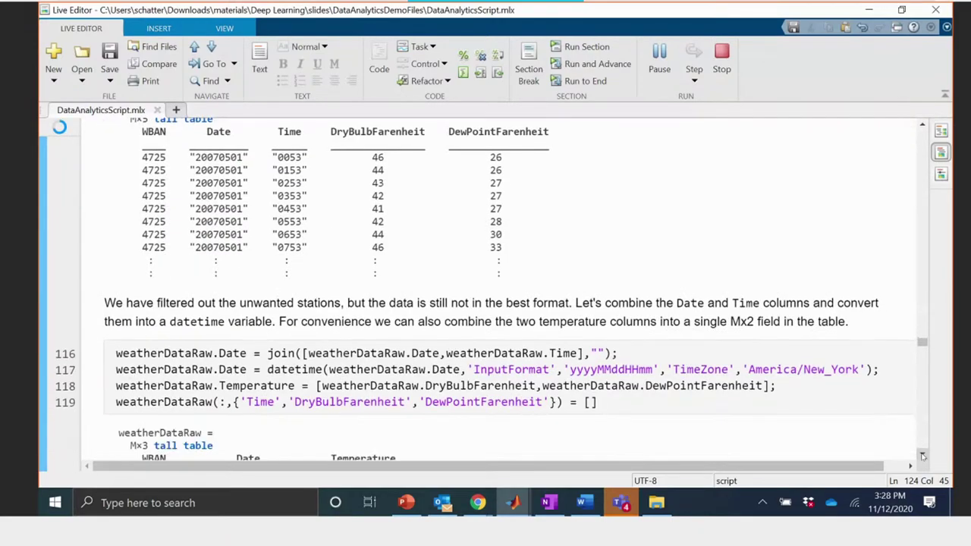
pyautogui.click(922, 456)
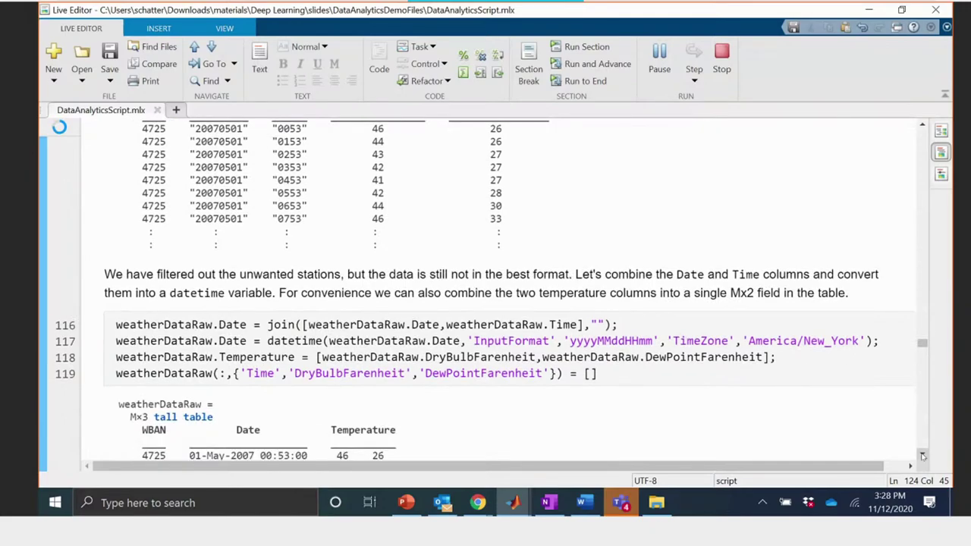
pyautogui.click(923, 456)
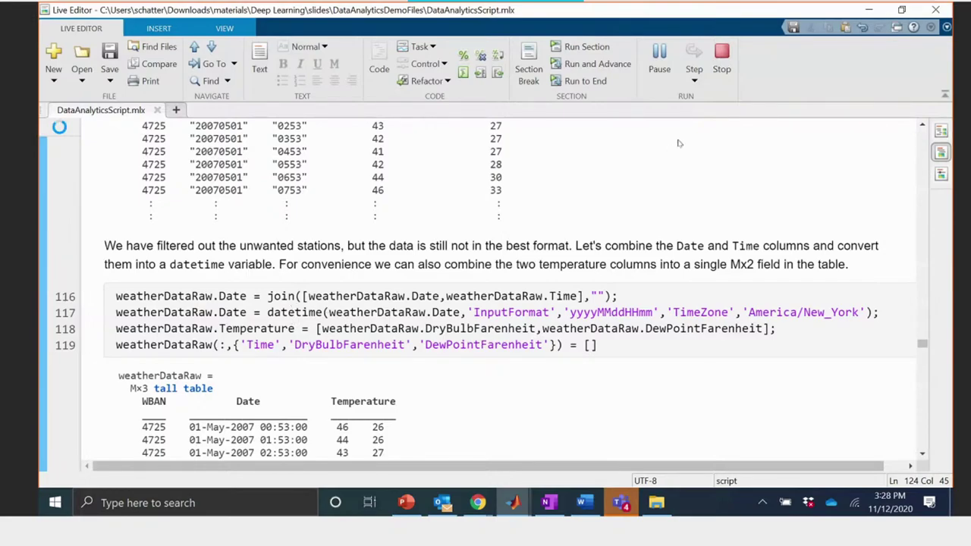
# - Compare the filtered table's separate Date, Time and temperature columns with the combined columns produced by lines 116 to 119
pyautogui.click(920, 127)
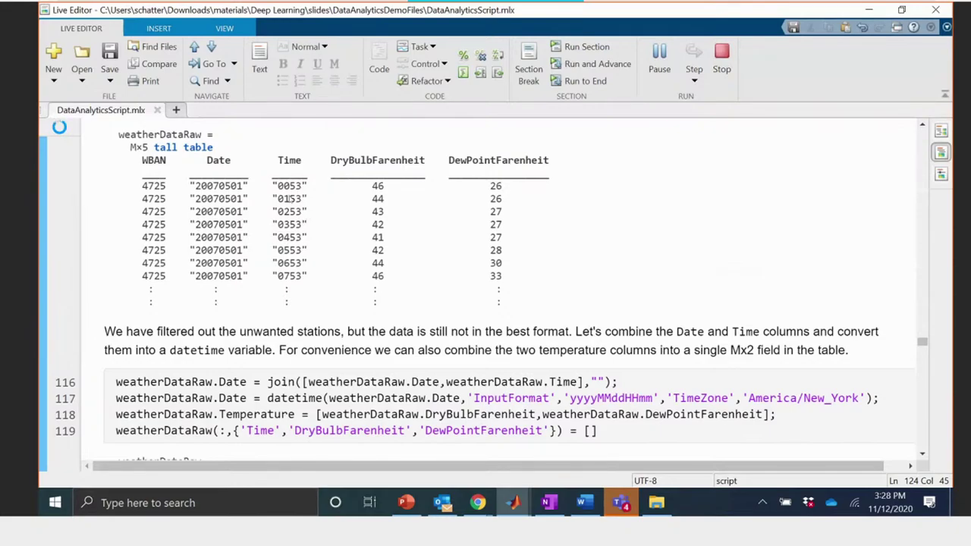
pyautogui.click(923, 454)
pyautogui.click(922, 453)
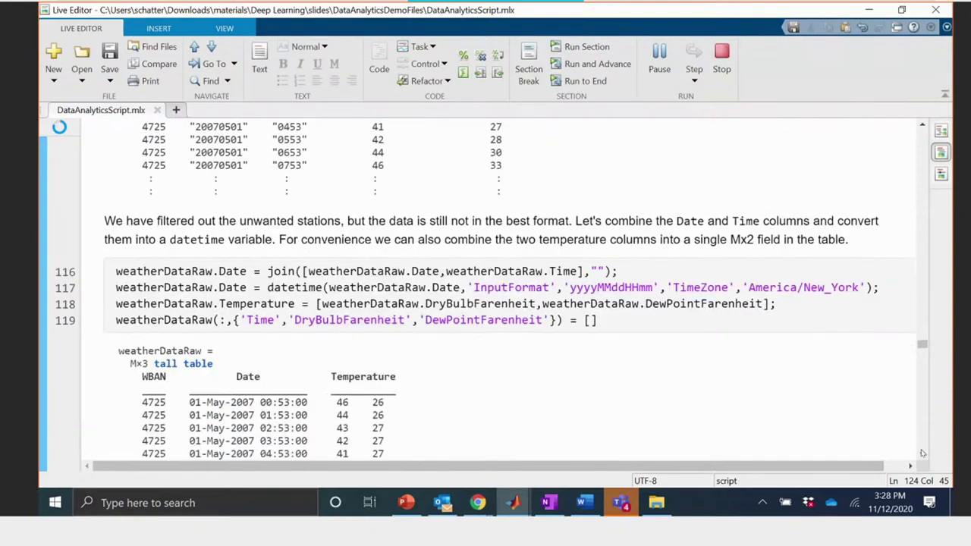
pyautogui.click(923, 453)
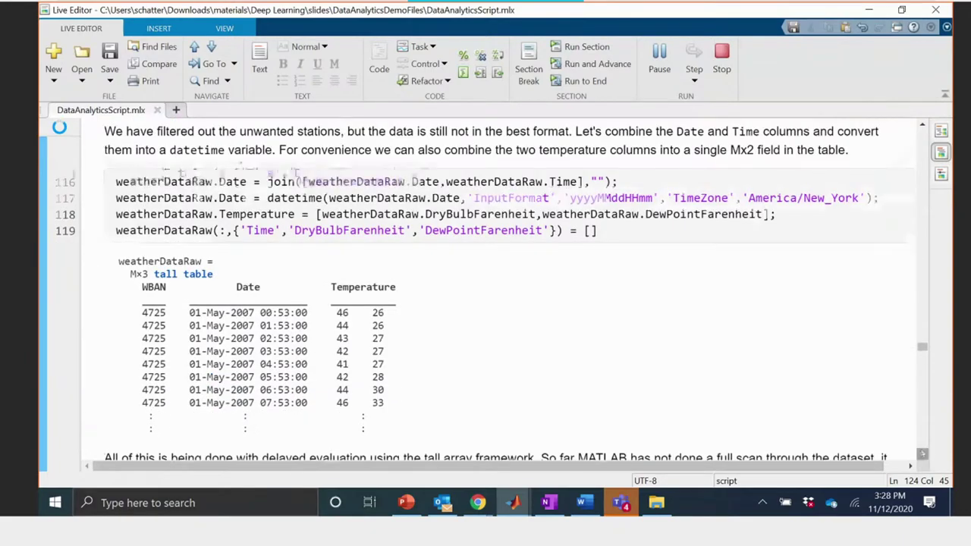
pyautogui.click(922, 454)
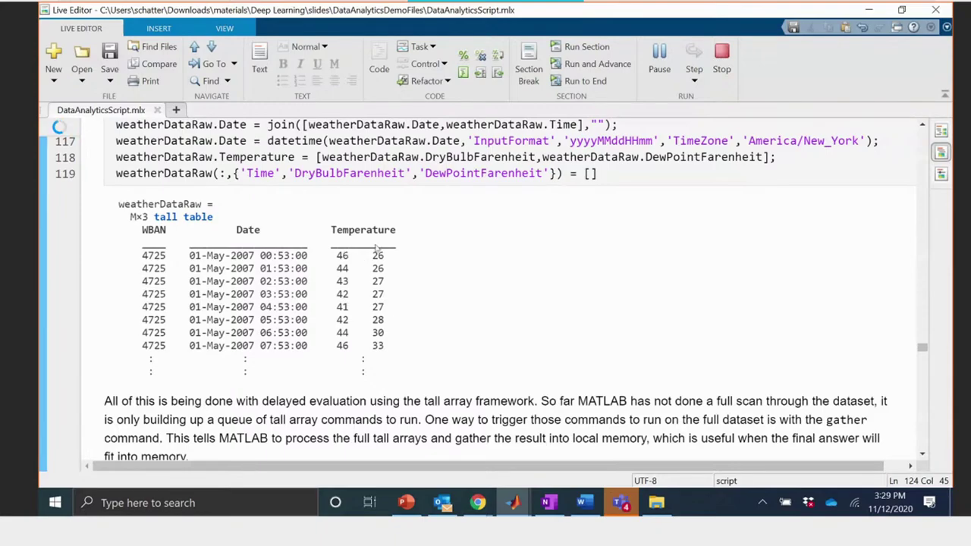
# - Review the delayed evaluation explanation below the weatherDataRaw output and highlight gather on line 120
pyautogui.click(924, 455)
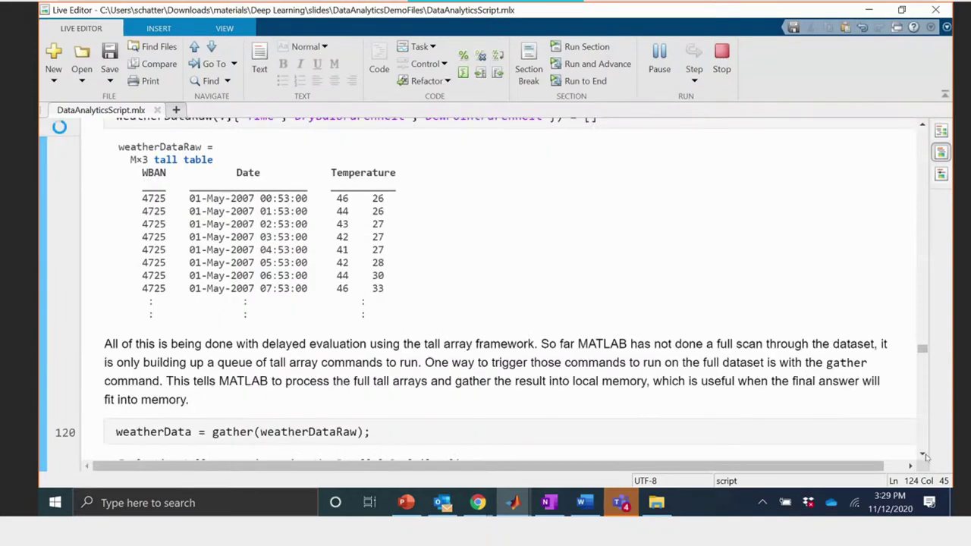
pyautogui.click(924, 455)
pyautogui.click(924, 455)
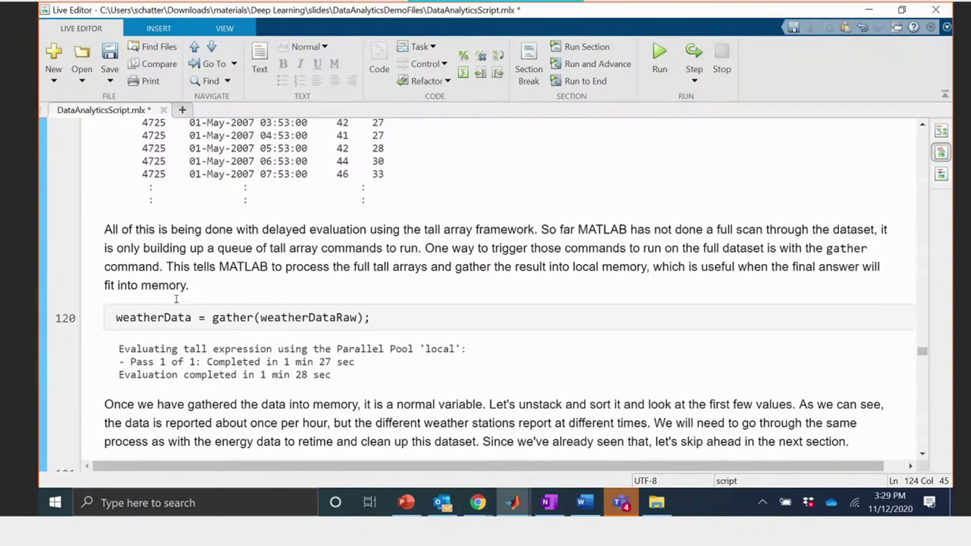
pyautogui.click(924, 126)
pyautogui.click(923, 126)
pyautogui.click(924, 126)
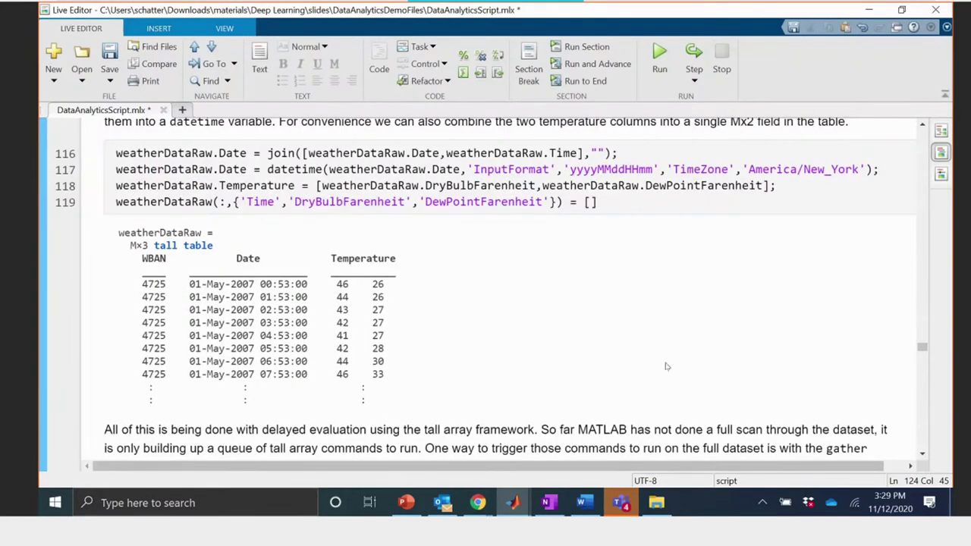
pyautogui.click(923, 455)
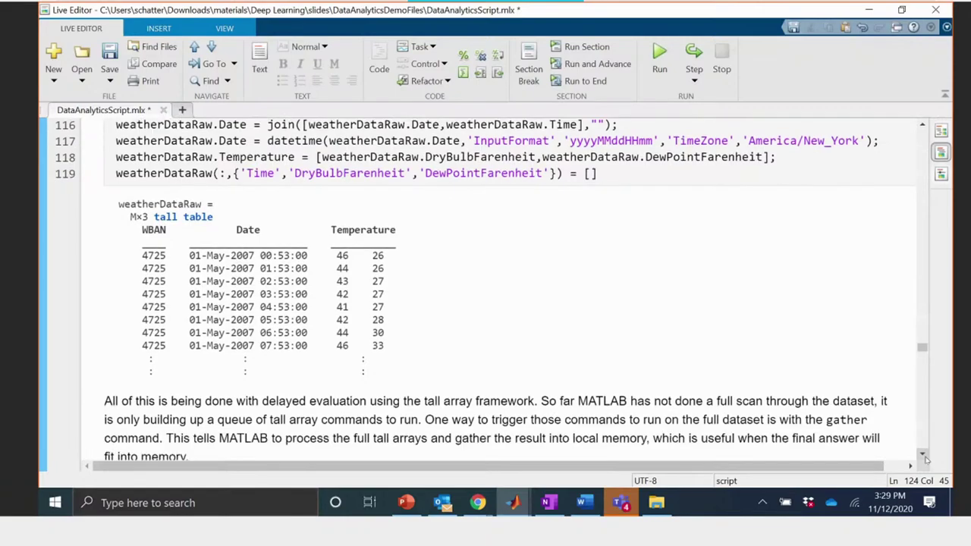
pyautogui.doubleClick(221, 375)
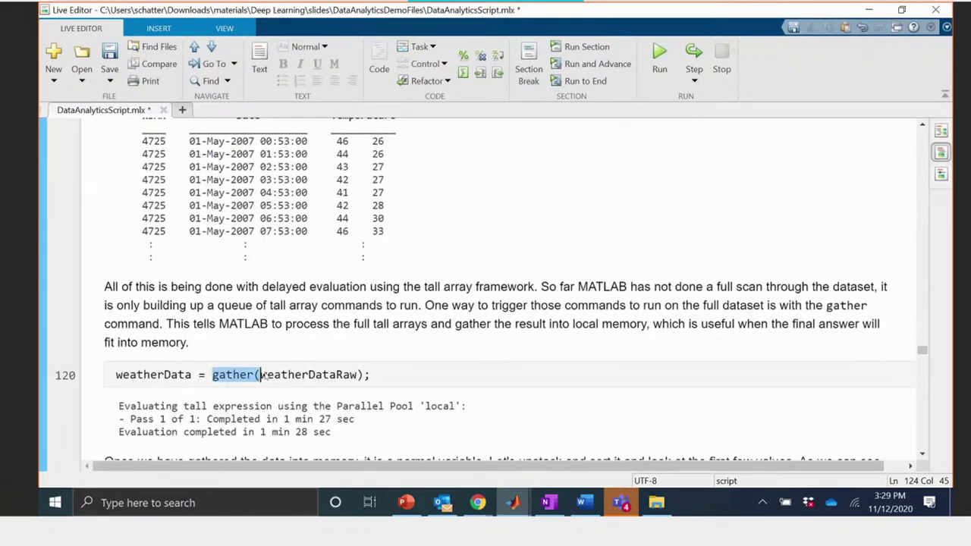
pyautogui.click(240, 374)
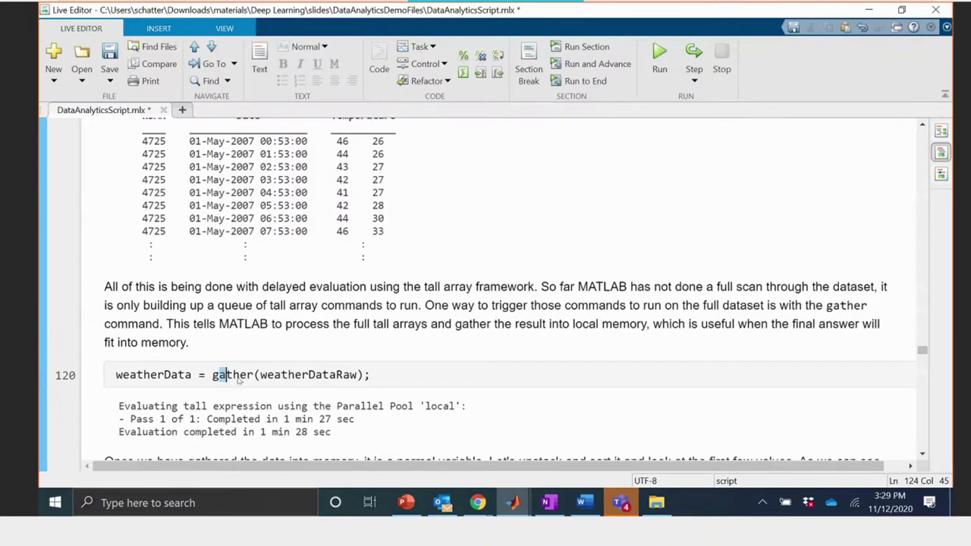
pyautogui.hotkey('ctrl', 'shift', 'Right')
# - Go past the gather evaluation output to the unstack and sortrows code, and highlight unstack on line 121
pyautogui.click(922, 456)
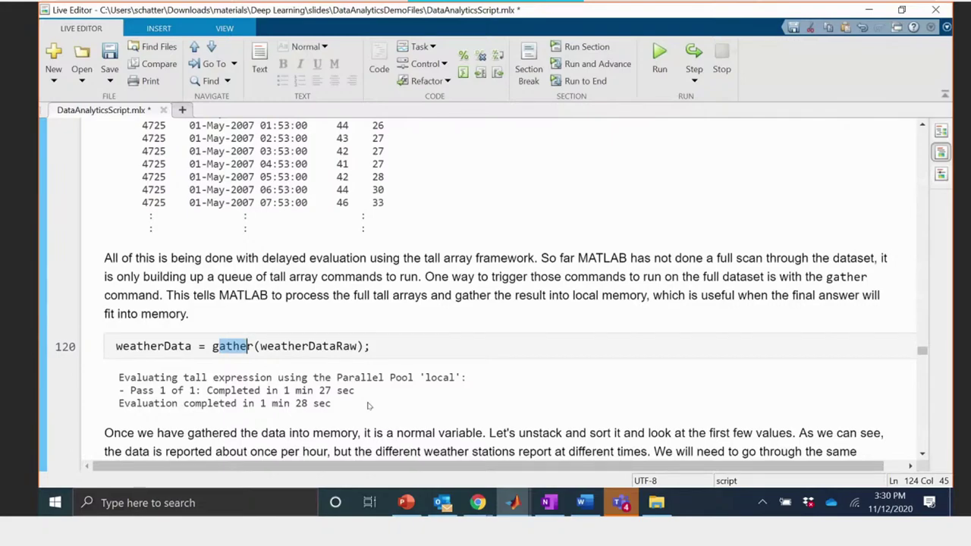
pyautogui.click(923, 453)
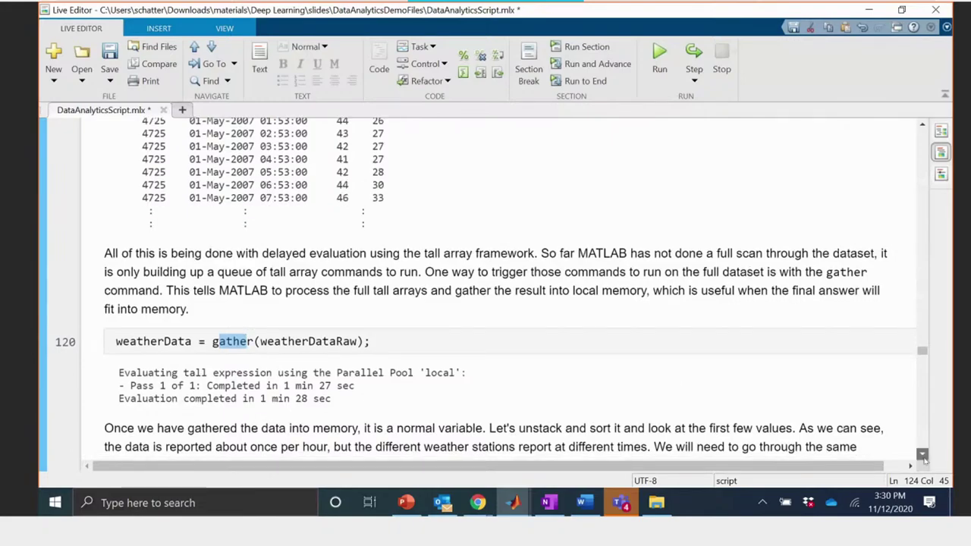
pyautogui.scroll(-5, 924, 457)
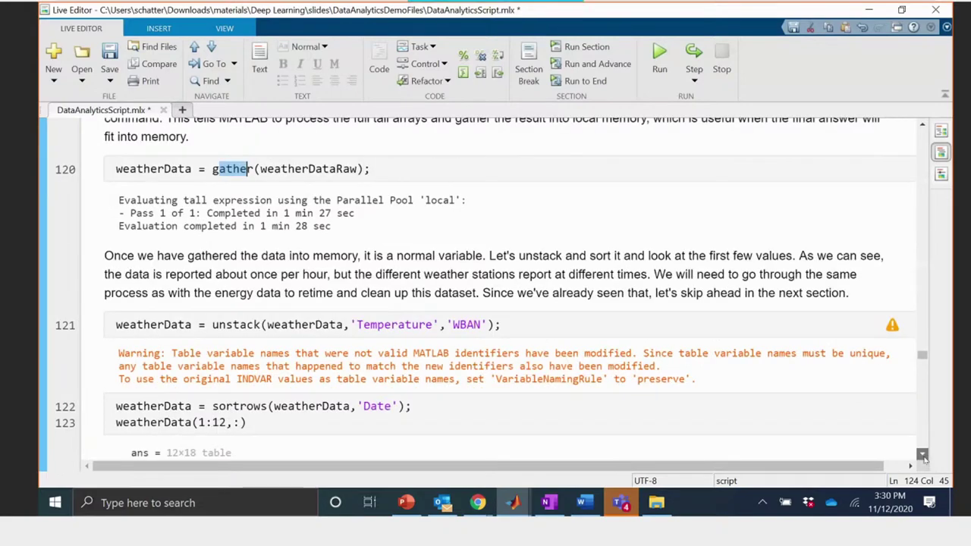
pyautogui.scroll(-2, 924, 457)
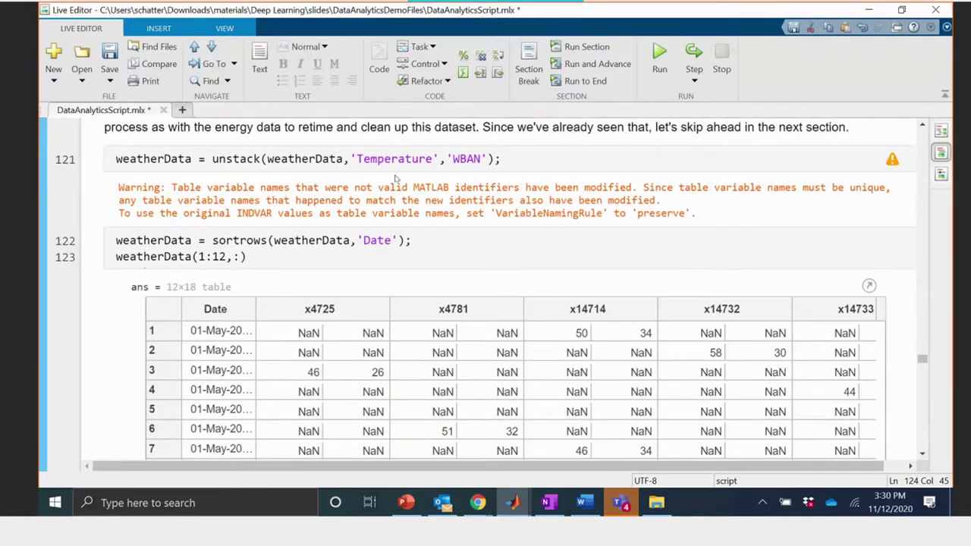
pyautogui.click(210, 156)
pyautogui.doubleClick(228, 158)
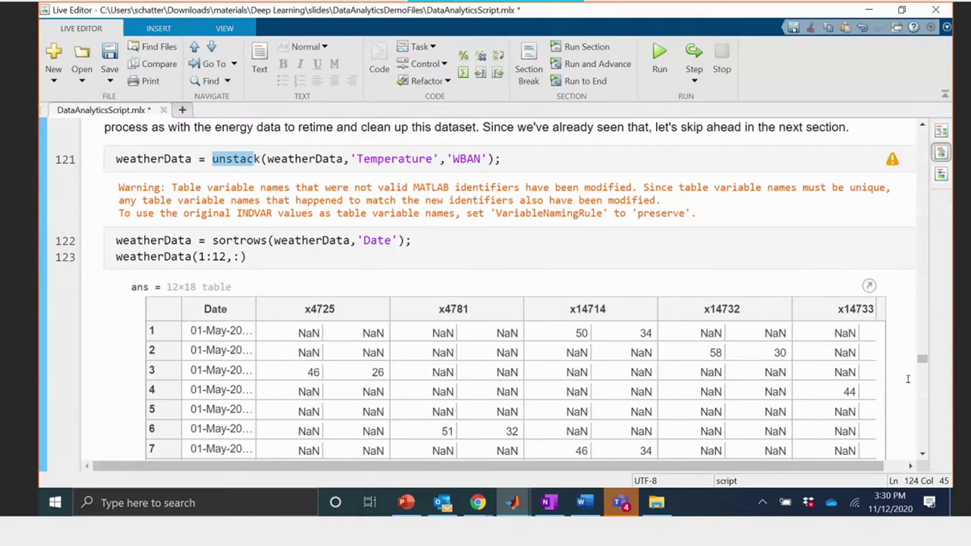
# - Go to the "Merge load and weather data sets" section and point out nyiso_cleaned and weather_cleaned on lines 125 and 126
pyautogui.click(924, 454)
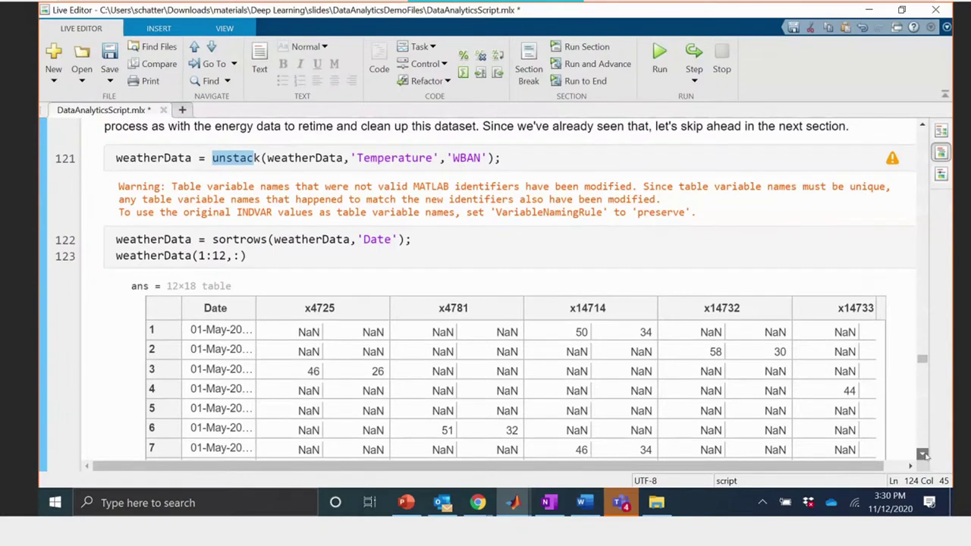
pyautogui.moveTo(923, 454); pyautogui.dragTo(923, 454)
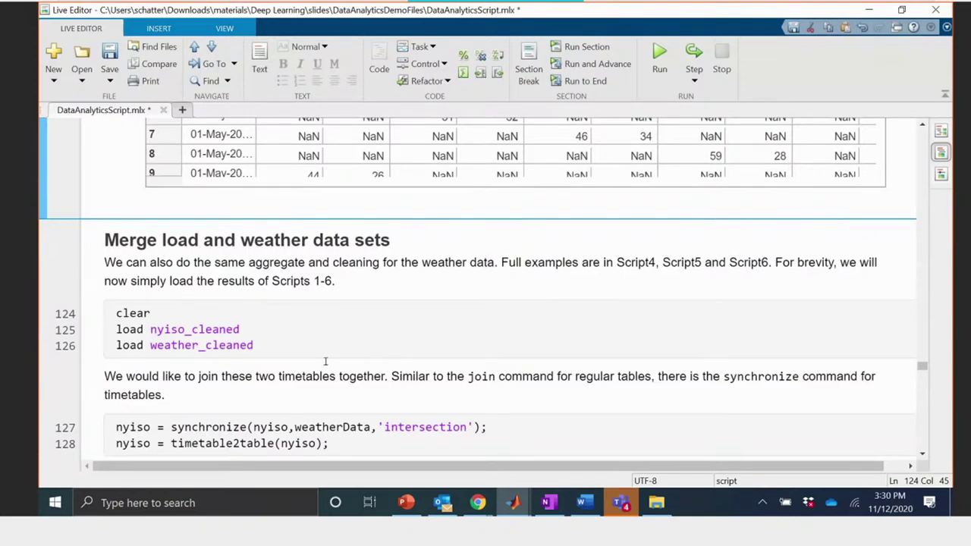
pyautogui.moveTo(151, 329)
pyautogui.mouseDown()
pyautogui.moveTo(249, 331)
pyautogui.moveTo(149, 338)
pyautogui.mouseUp()
pyautogui.click(154, 342)
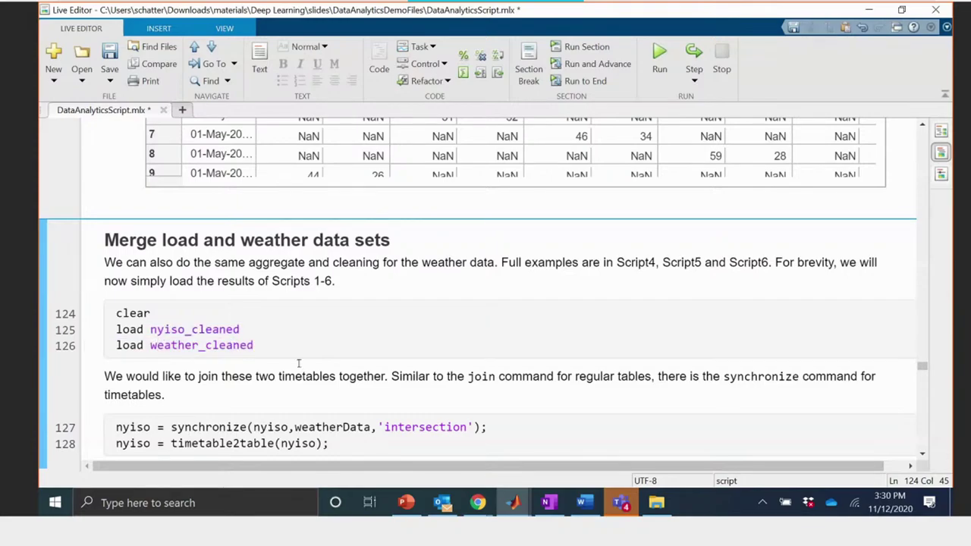
# - Highlight synchronize on line 127 and point out its nyiso and 'intersection' arguments
pyautogui.click(922, 455)
pyautogui.moveTo(171, 371); pyautogui.dragTo(248, 371)
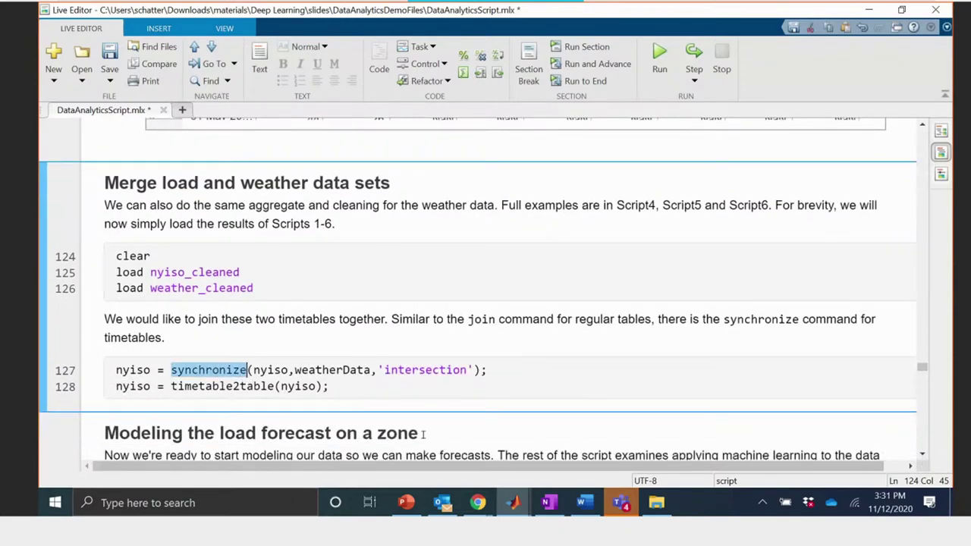
pyautogui.click(282, 362)
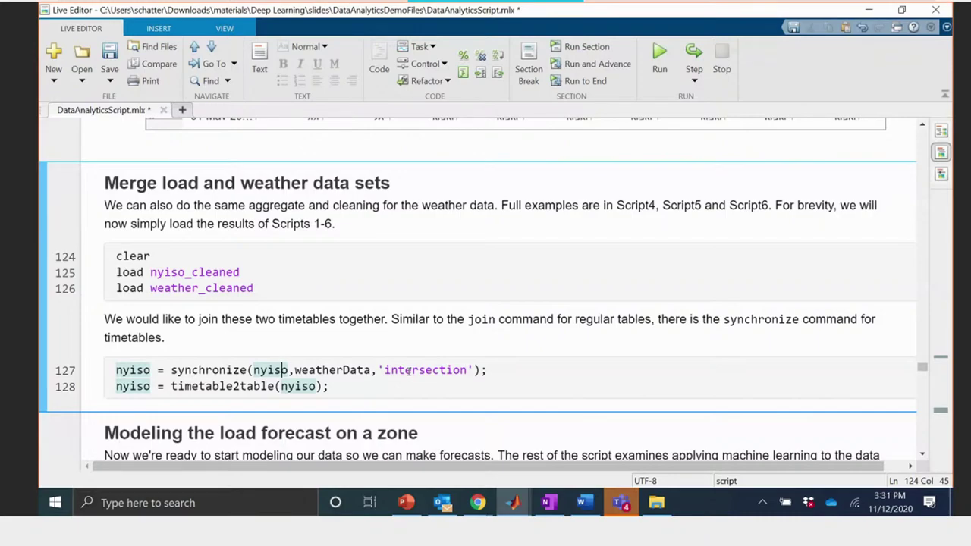
pyautogui.click(385, 370)
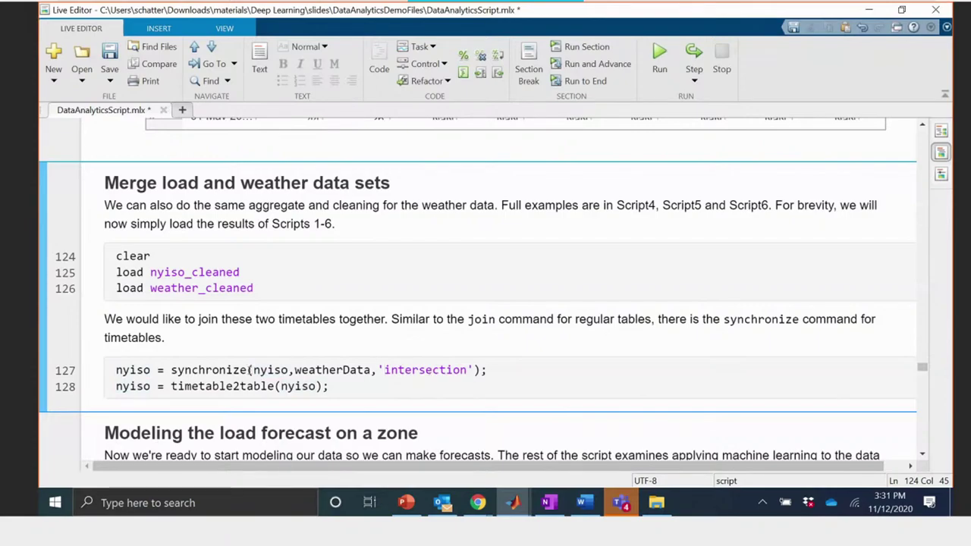
# - Run the "Merge load and weather data sets" section and switch to the main MATLAB window to inspect the merged nyiso table
pyautogui.click(39, 302)
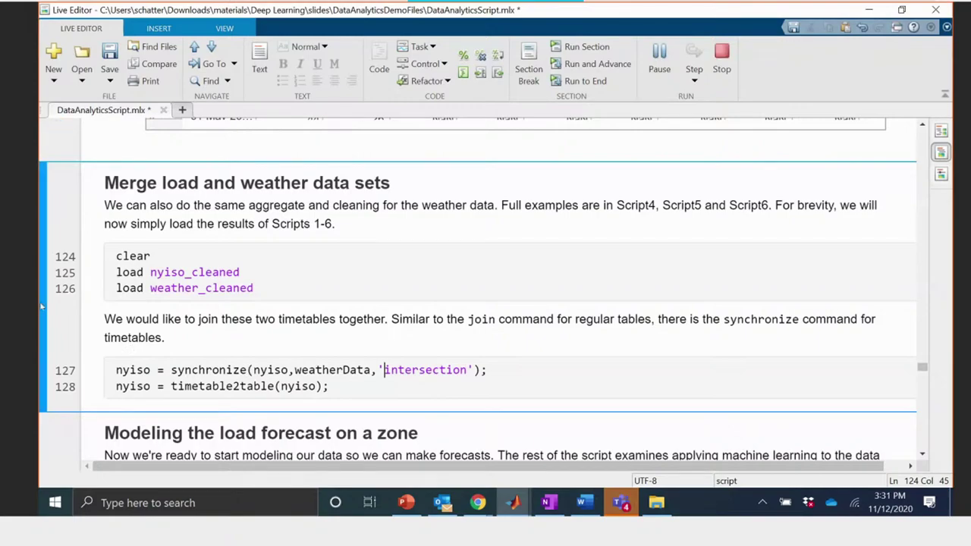
pyautogui.moveTo(150, 370); pyautogui.dragTo(115, 370)
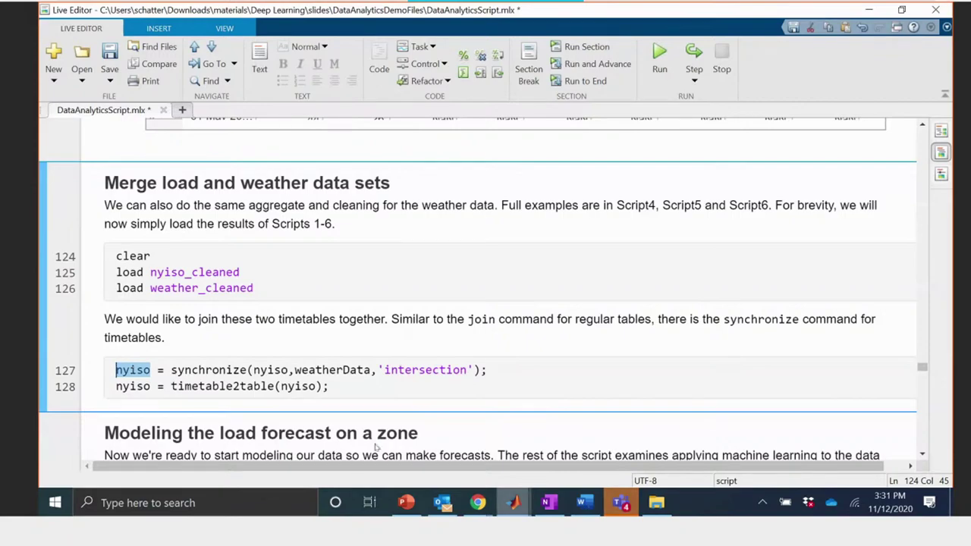
pyautogui.hotkey('alt', 'Tab')
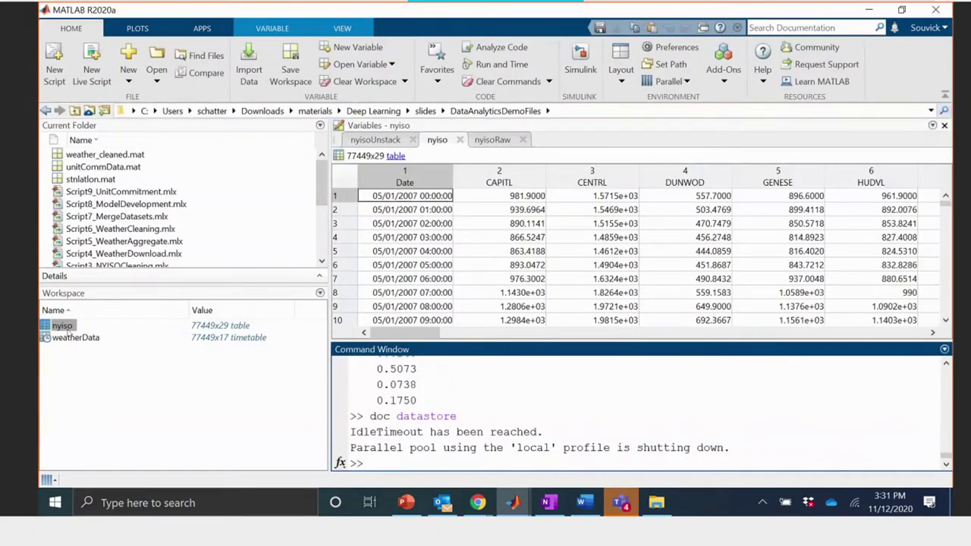
# - Inspect the merged nyiso table in the variable editor and return to the live script
pyautogui.click(62, 325)
pyautogui.doubleClick(69, 329)
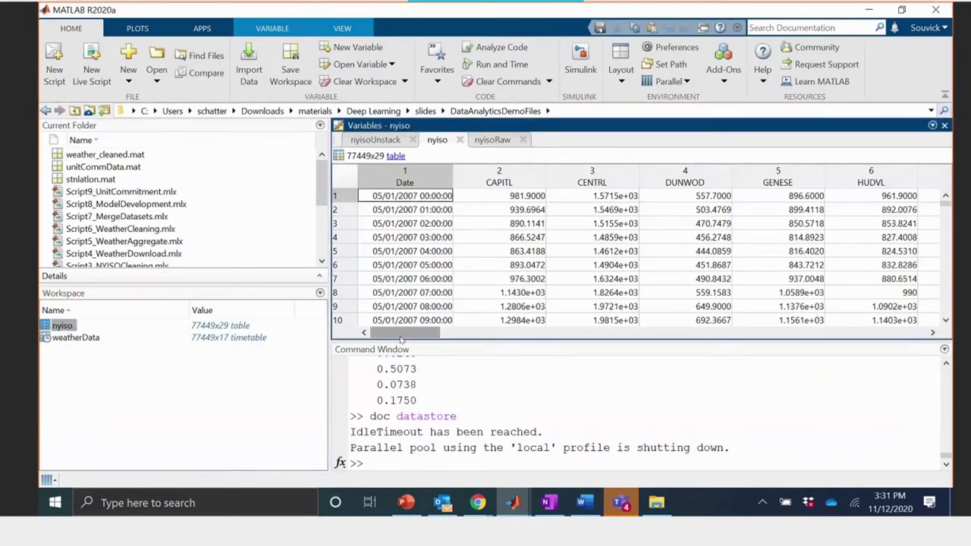
pyautogui.moveTo(402, 340); pyautogui.dragTo(321, 330)
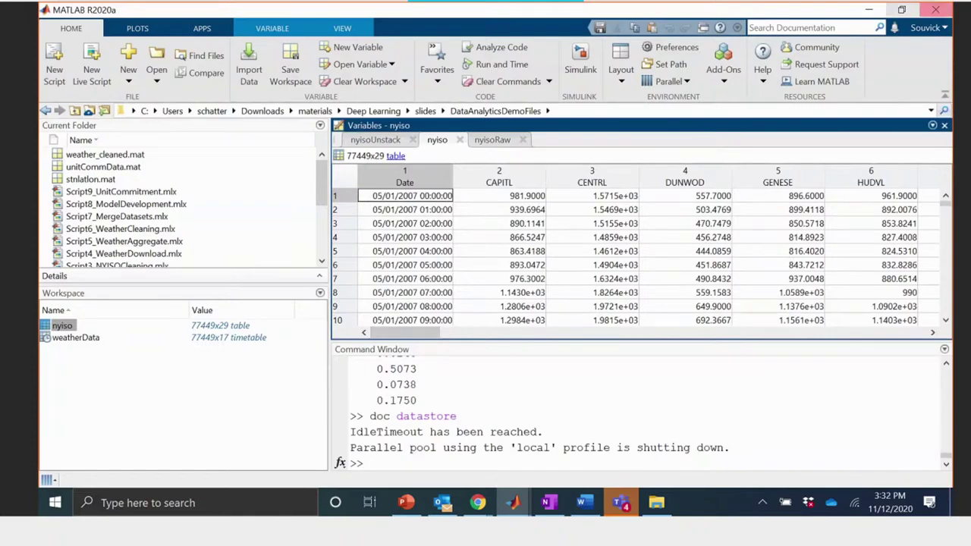
pyautogui.click(869, 8)
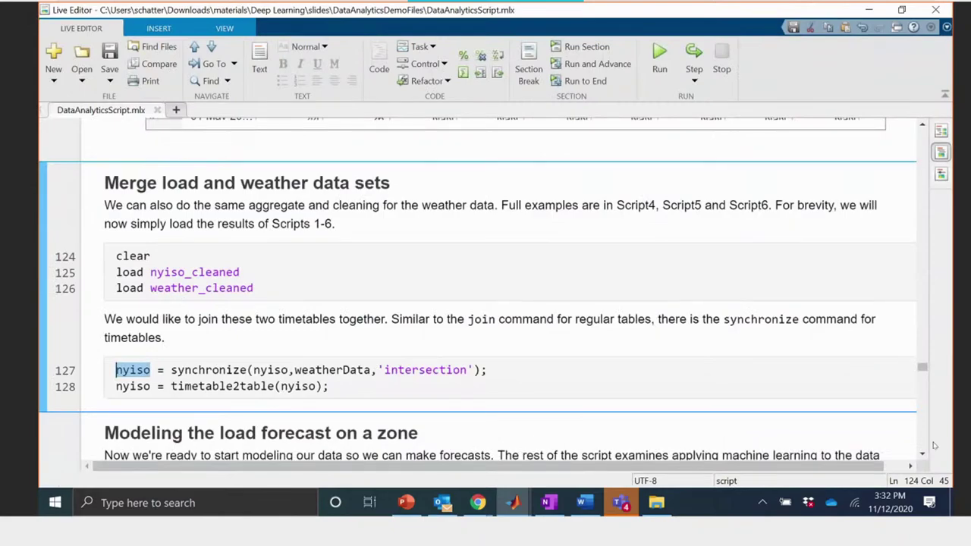
# - Run the "Modeling the load forecast on a zone" section and highlight 'N_Y_C_' and 'KLGA' on line 129
pyautogui.scroll(-5, 463, 319)
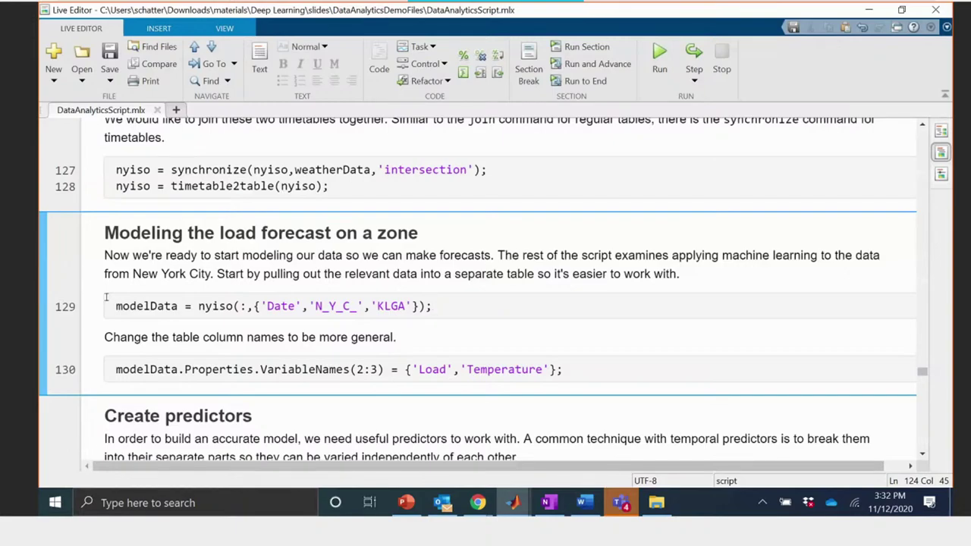
pyautogui.click(44, 289)
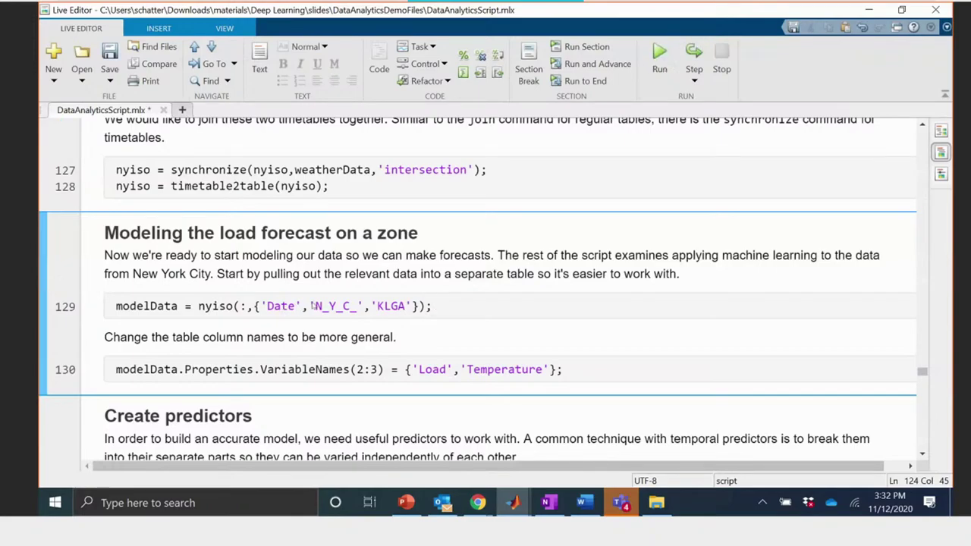
pyautogui.doubleClick(363, 305)
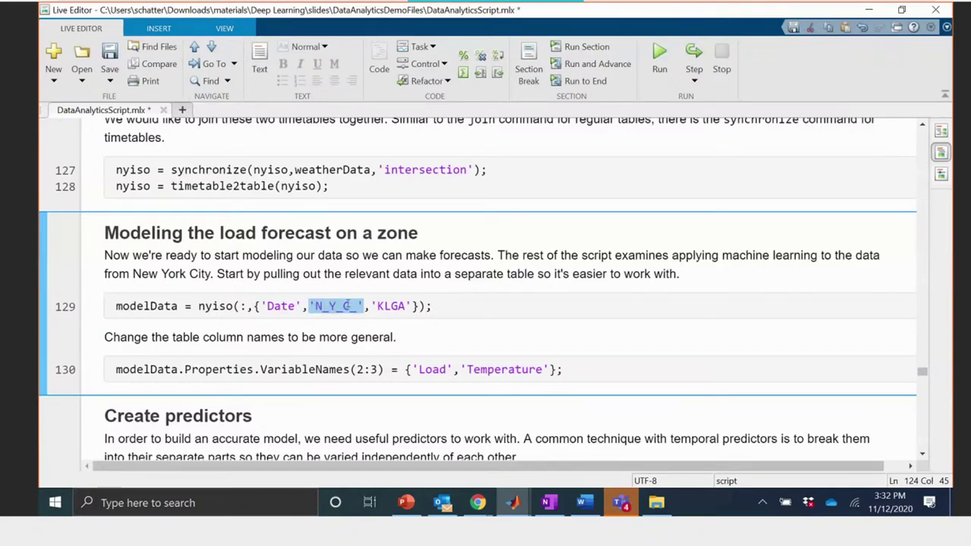
pyautogui.click(346, 306)
pyautogui.doubleClick(342, 306)
pyautogui.moveTo(377, 306); pyautogui.dragTo(408, 305)
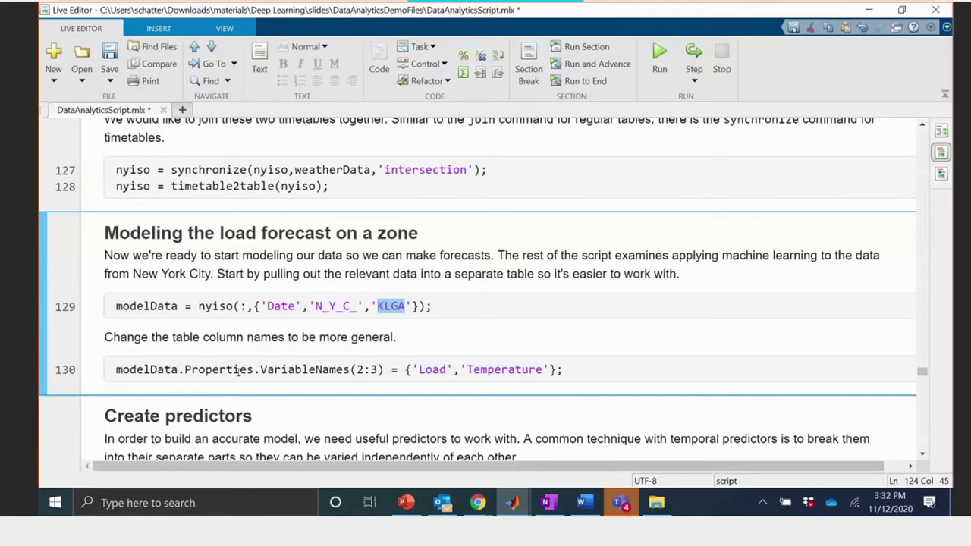
# - Point out modelData on line 130, inspect the modelData table in the main MATLAB window, and return to the live script
pyautogui.click(159, 370)
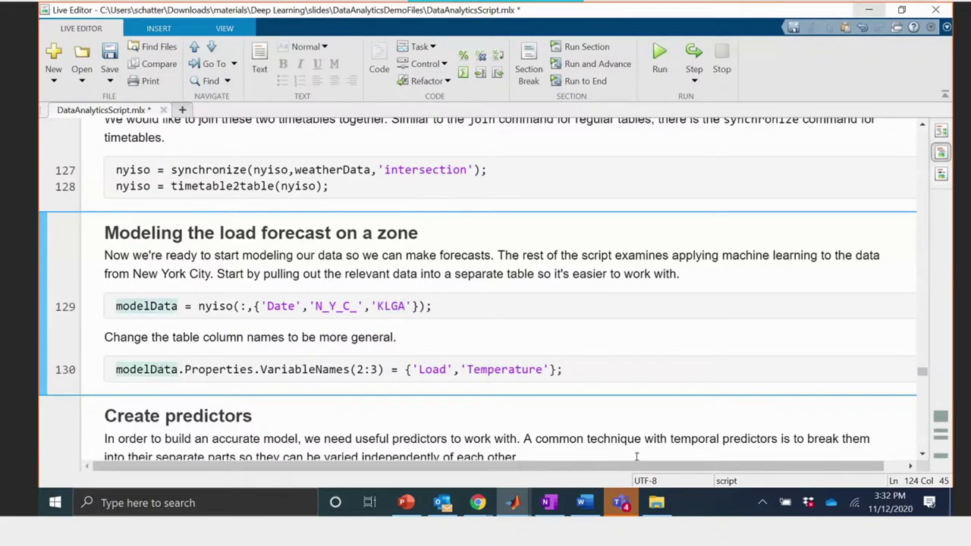
pyautogui.hotkey('alt', 'Tab')
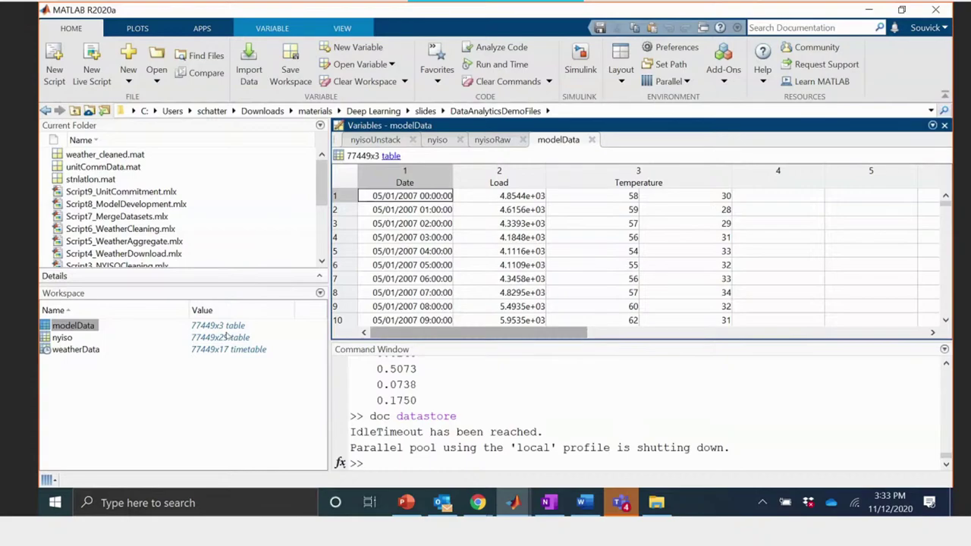
pyautogui.click(869, 9)
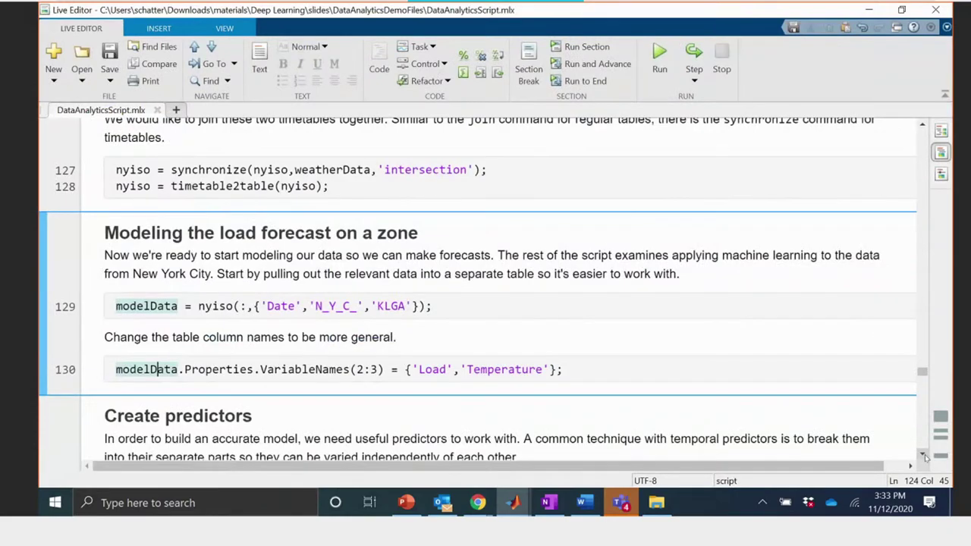
# - Go to the "Create predictors" section, highlight the DayOfWeek and isWeekend code on lines 134 and 135, and run the section
pyautogui.scroll(-5, 925, 456)
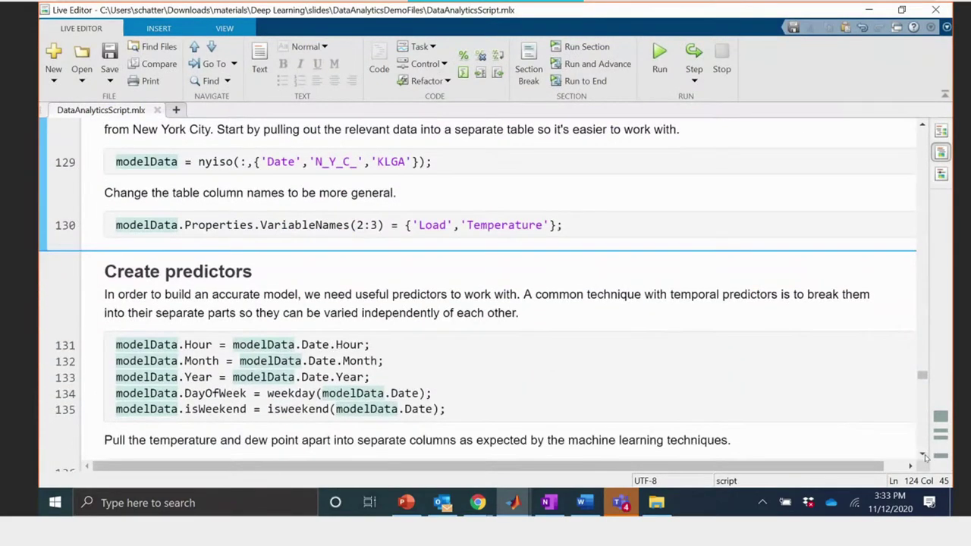
pyautogui.scroll(-1, 925, 456)
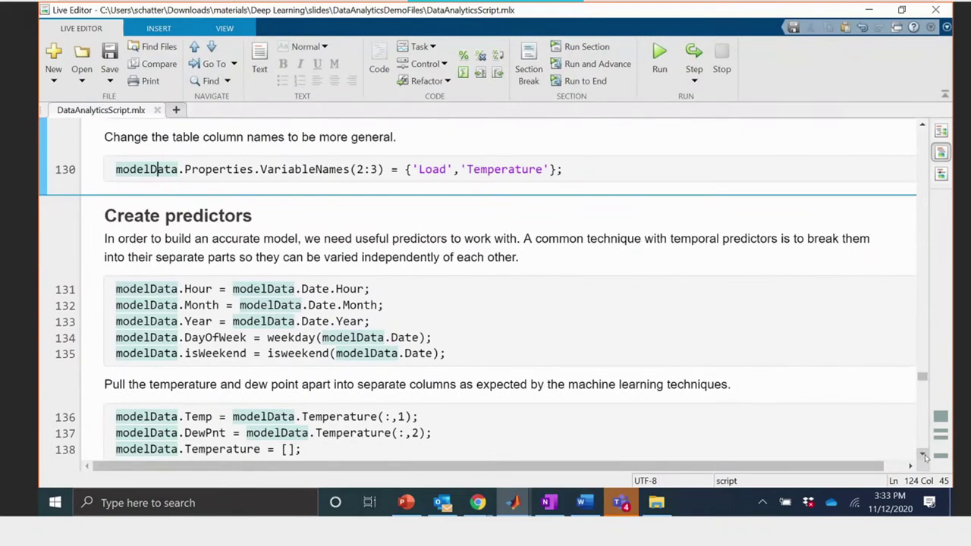
pyautogui.scroll(-2, 925, 456)
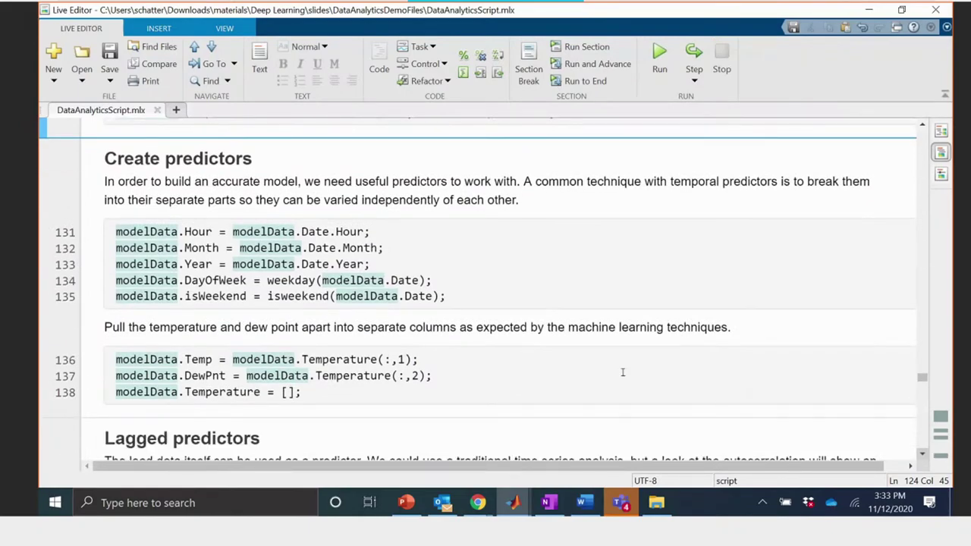
pyautogui.click(564, 290)
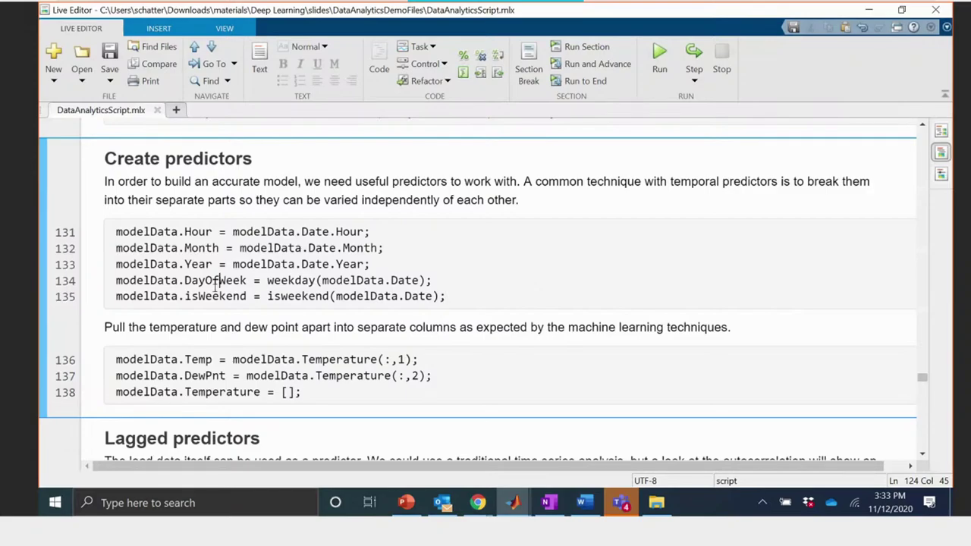
pyautogui.moveTo(218, 281); pyautogui.dragTo(219, 297)
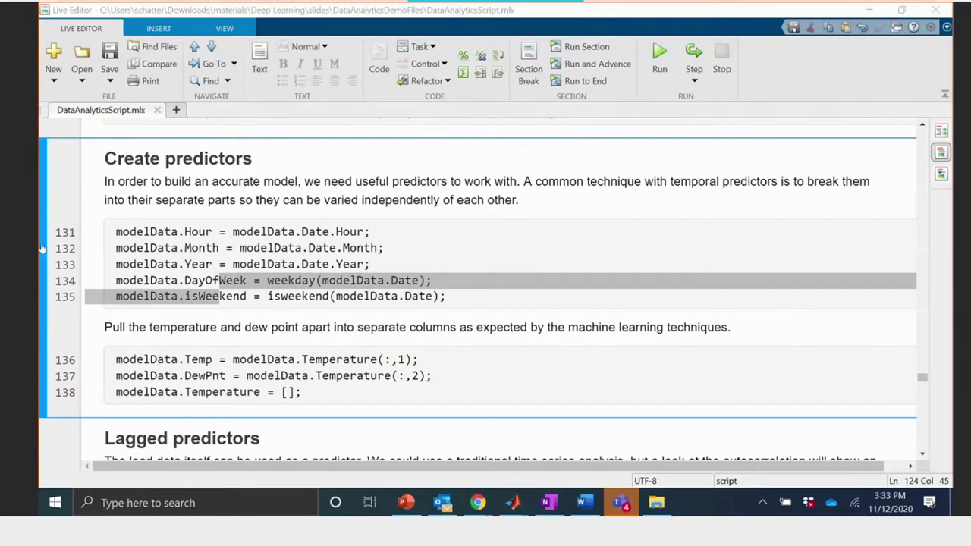
pyautogui.click(41, 249)
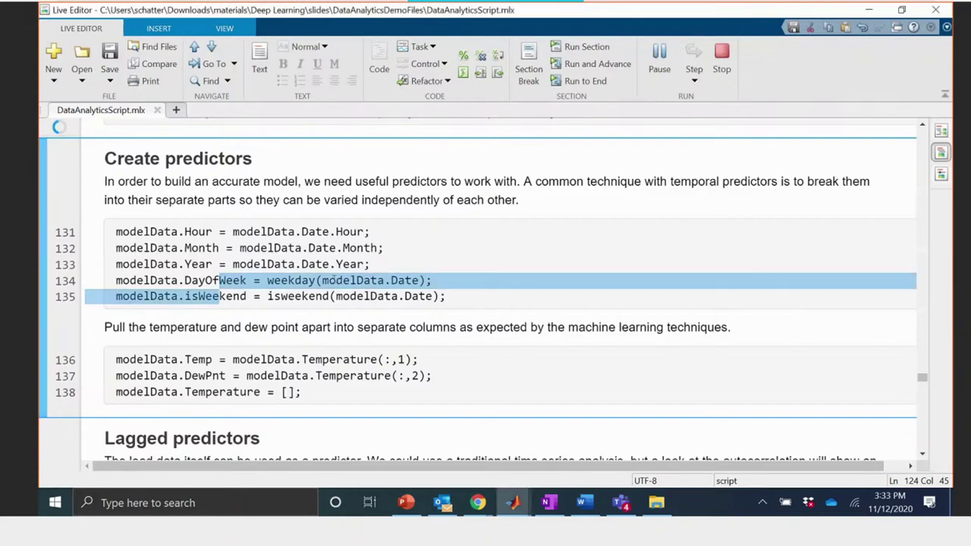
# - Highlight the isWeekend variable and the isweekend function on line 135
pyautogui.click(220, 264)
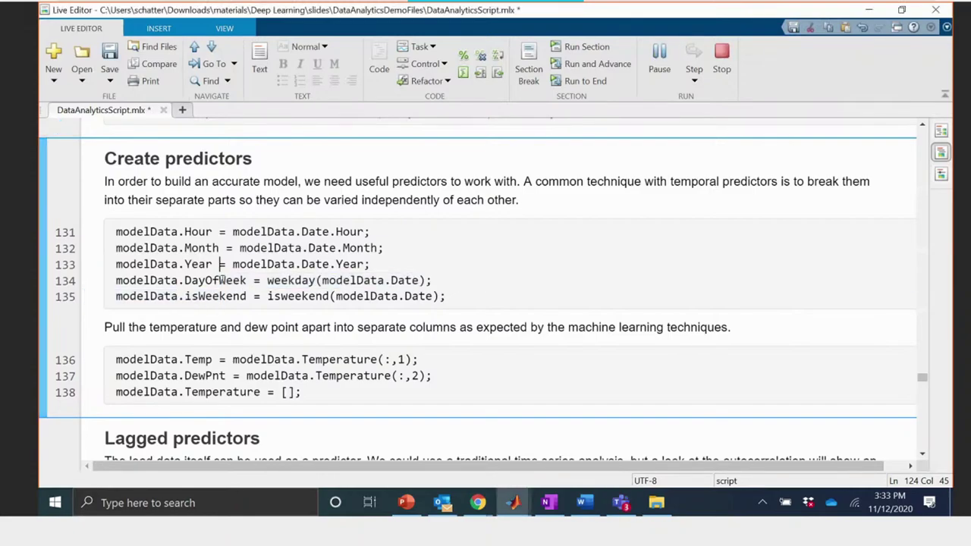
pyautogui.moveTo(185, 281)
pyautogui.mouseDown()
pyautogui.moveTo(241, 289)
pyautogui.moveTo(185, 296)
pyautogui.mouseUp()
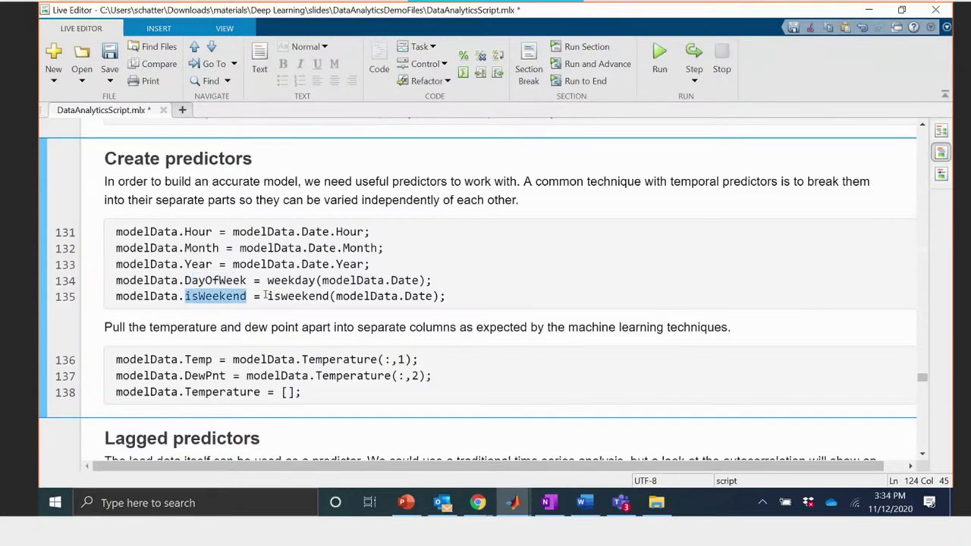
pyautogui.moveTo(267, 296); pyautogui.dragTo(326, 296)
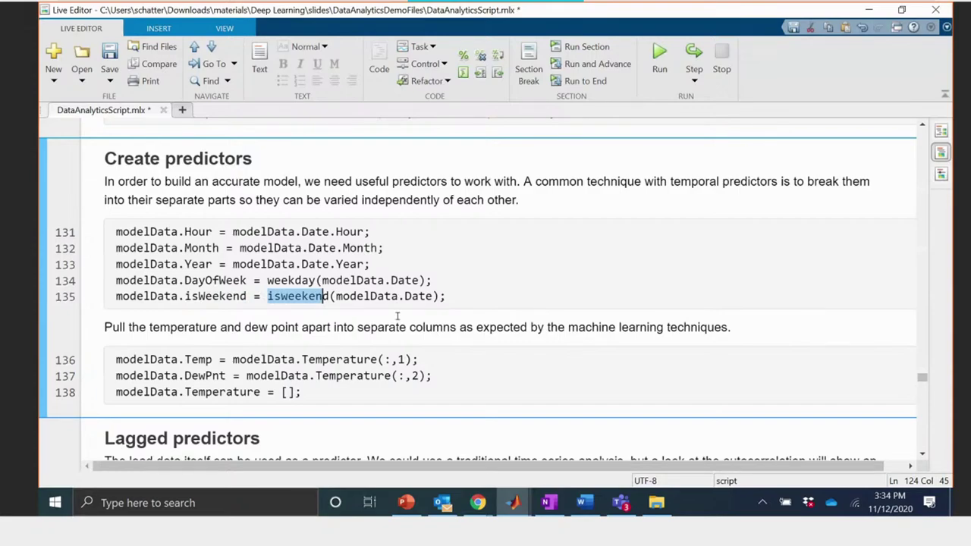
# - Go to the "Lagged predictors" section and run it to plot the autocorrelation in the load data
pyautogui.scroll(-4, 397, 316)
pyautogui.scroll(2, 907, 434)
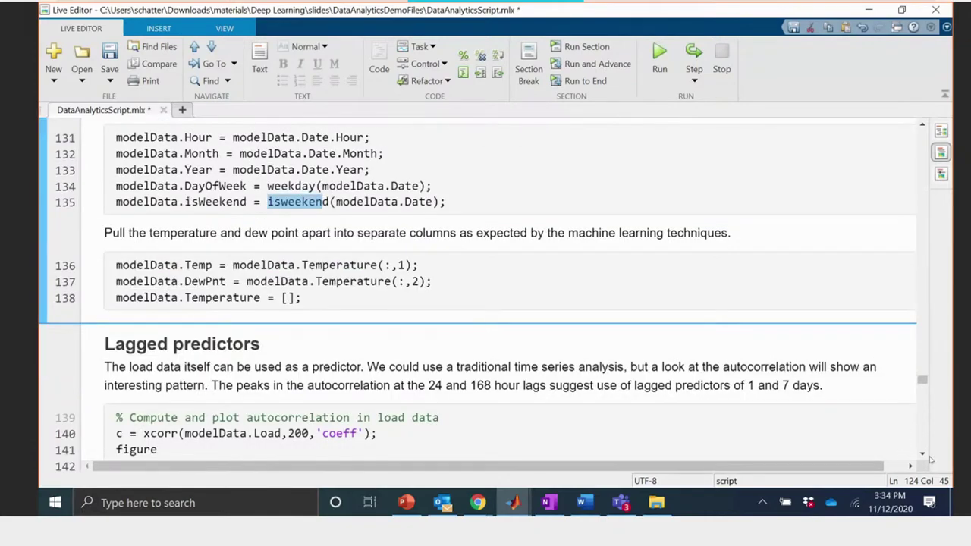
pyautogui.click(923, 455)
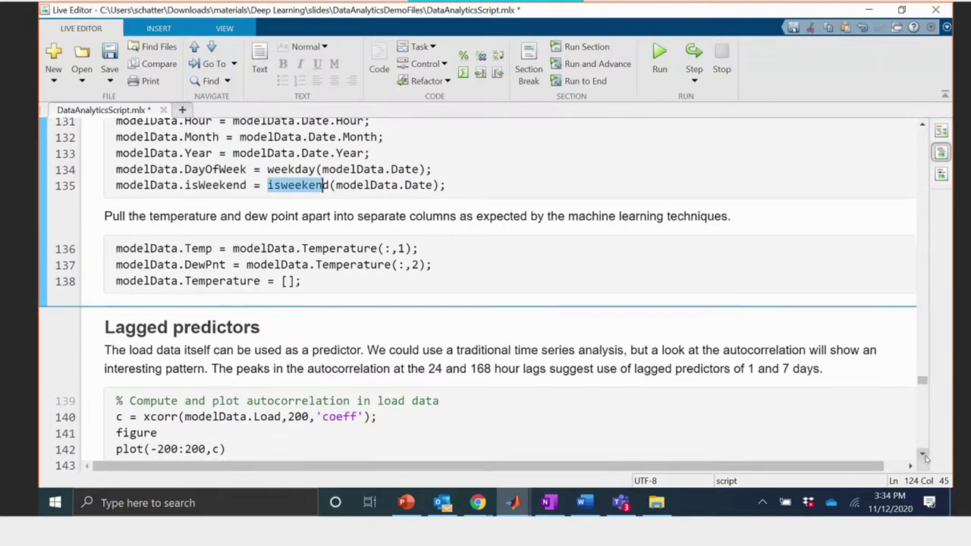
pyautogui.scroll(-3, 923, 455)
pyautogui.click(459, 295)
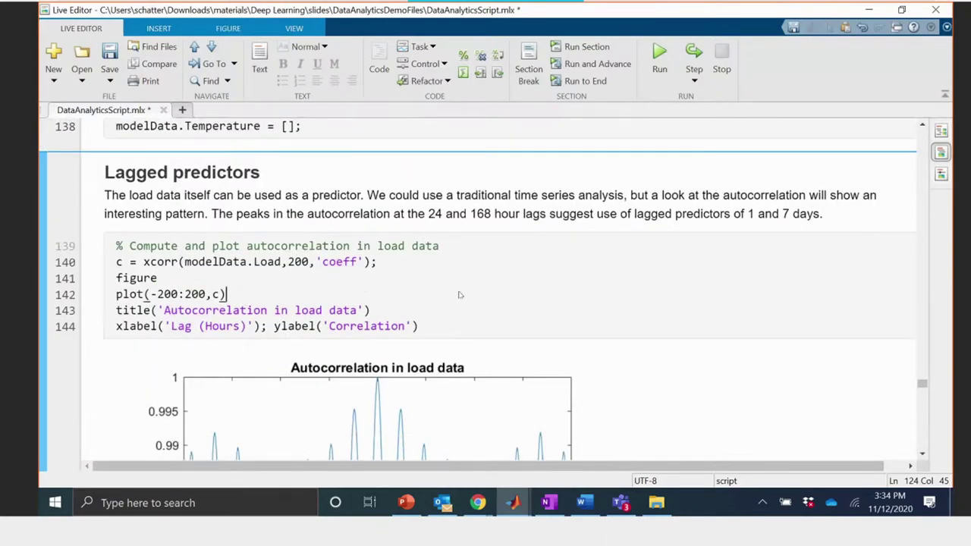
pyautogui.click(43, 273)
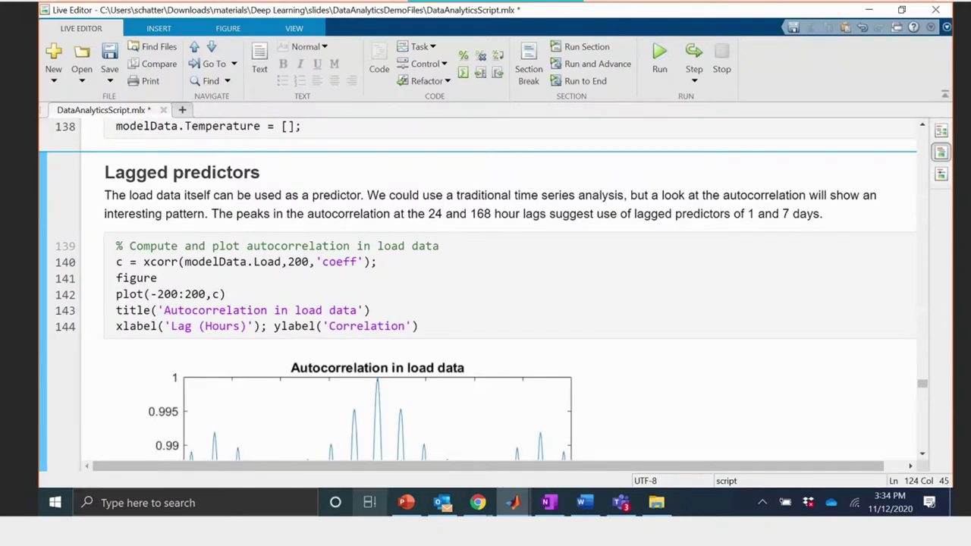
# - Switch to the DL_energy forecasting.pptx presentation in PowerPoint and show the "Energy Forecasting Workflow" slide
pyautogui.click(407, 503)
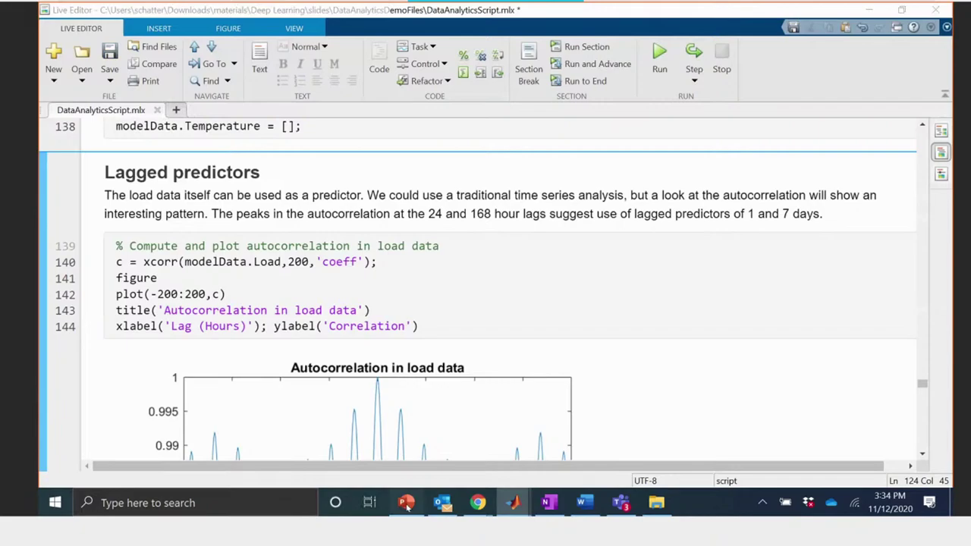
pyautogui.click(407, 505)
pyautogui.press('pageup')
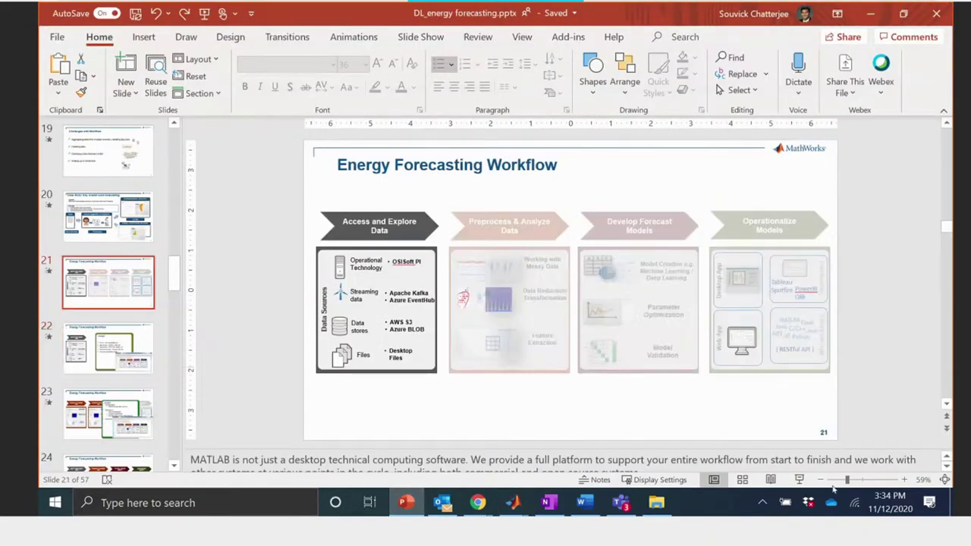
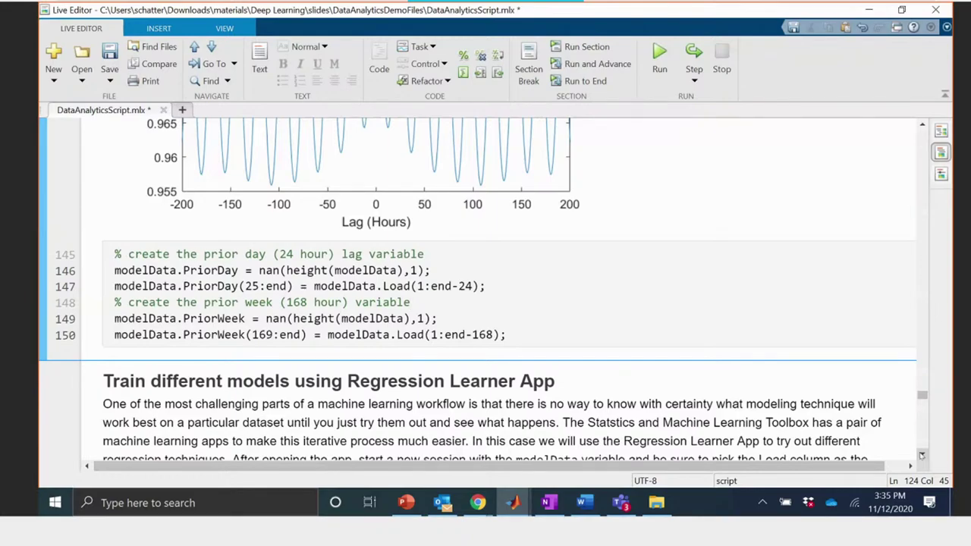
# - In the MATLAB live script, go past the Regression Learner text and run the "Split to training and testing" section
pyautogui.scroll(-5, 924, 449)
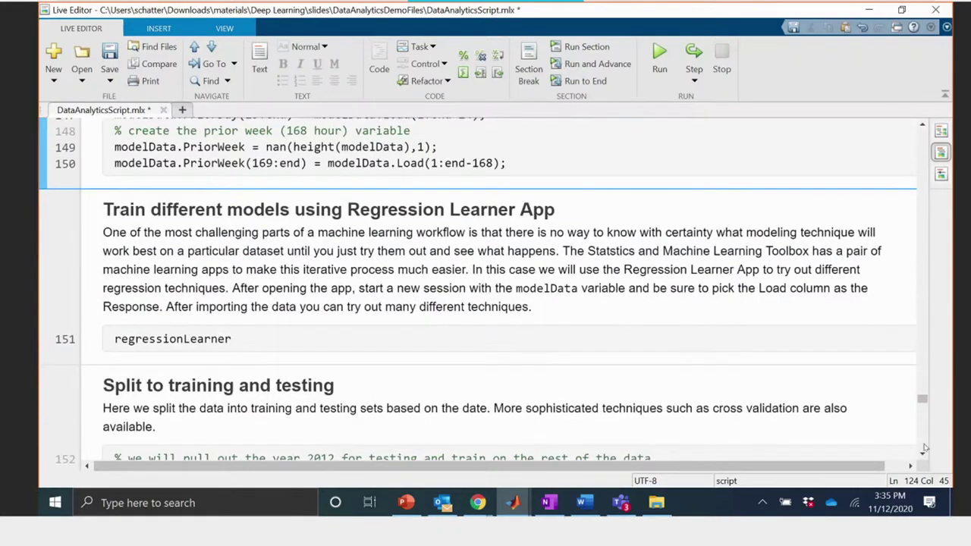
pyautogui.scroll(-10, 921, 450)
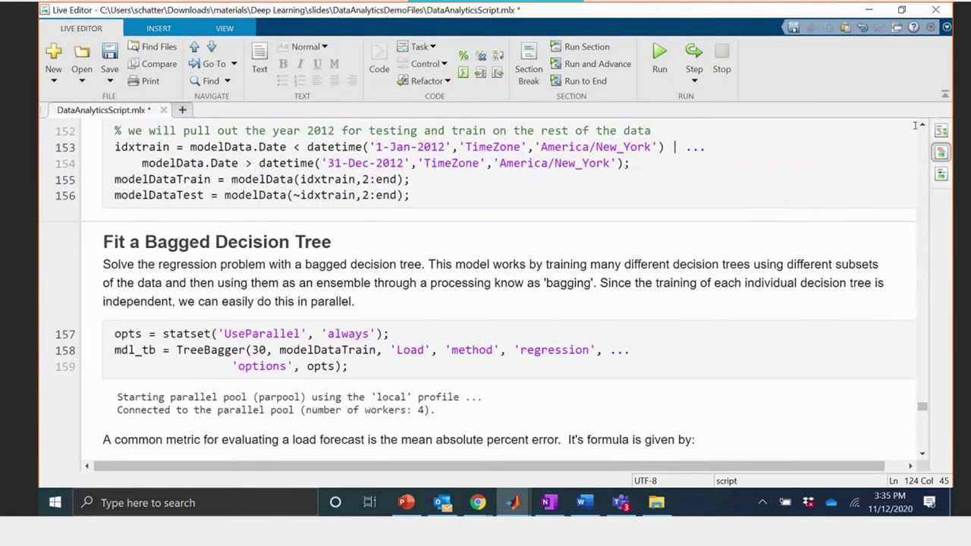
pyautogui.scroll(7, 924, 129)
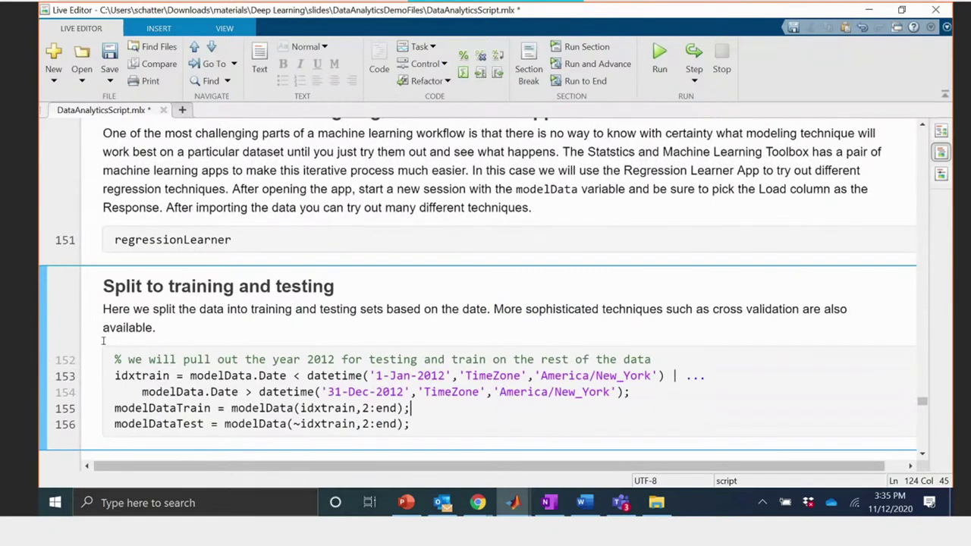
pyautogui.hotkey('ctrl', 'Return')
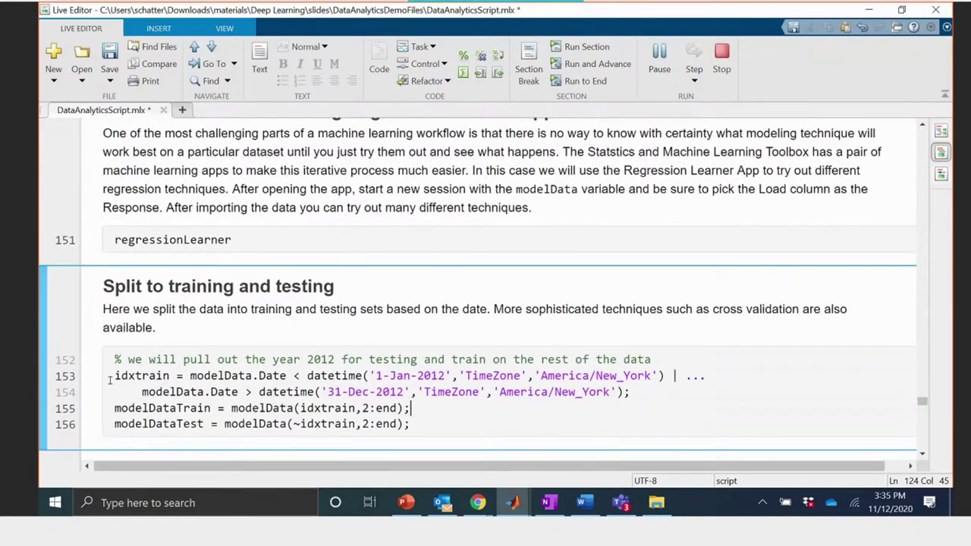
# - Highlight the data-splitting code on lines 153 to 156 and point out modelDataTrain and modelDataTest
pyautogui.moveTo(110, 379); pyautogui.dragTo(404, 426)
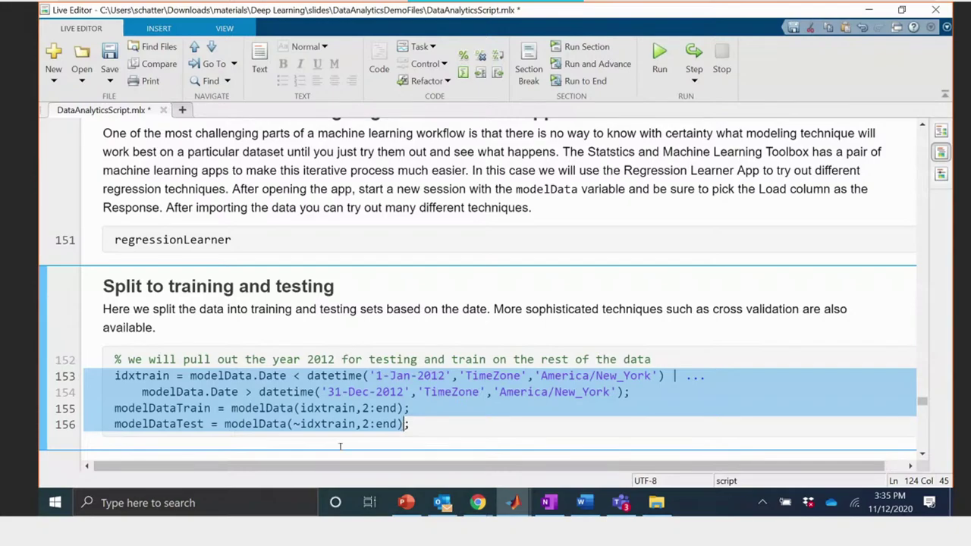
pyautogui.click(213, 429)
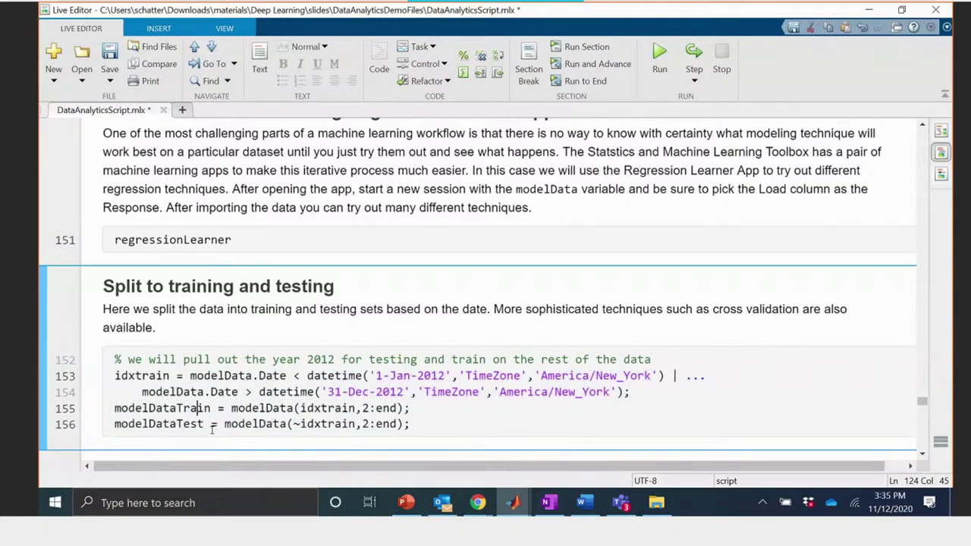
pyautogui.click(203, 425)
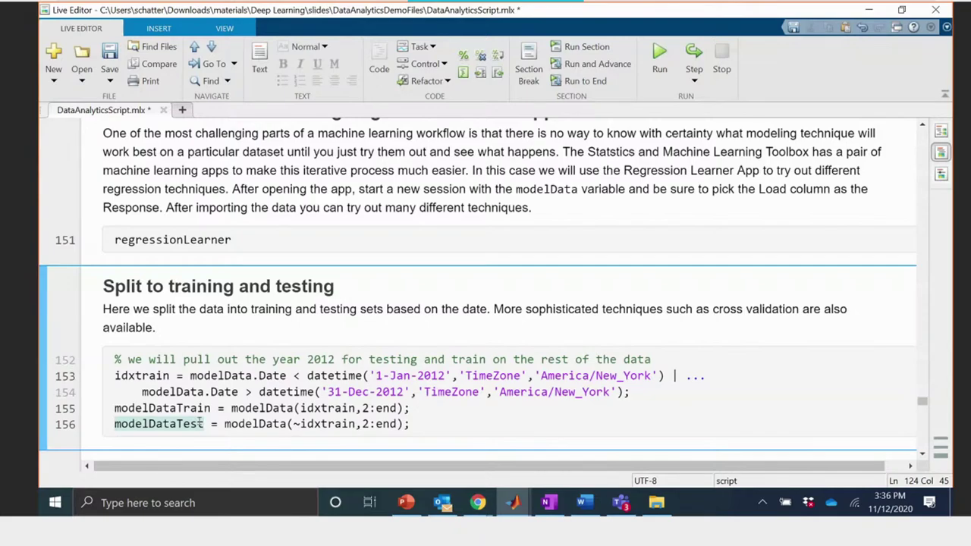
pyautogui.click(212, 408)
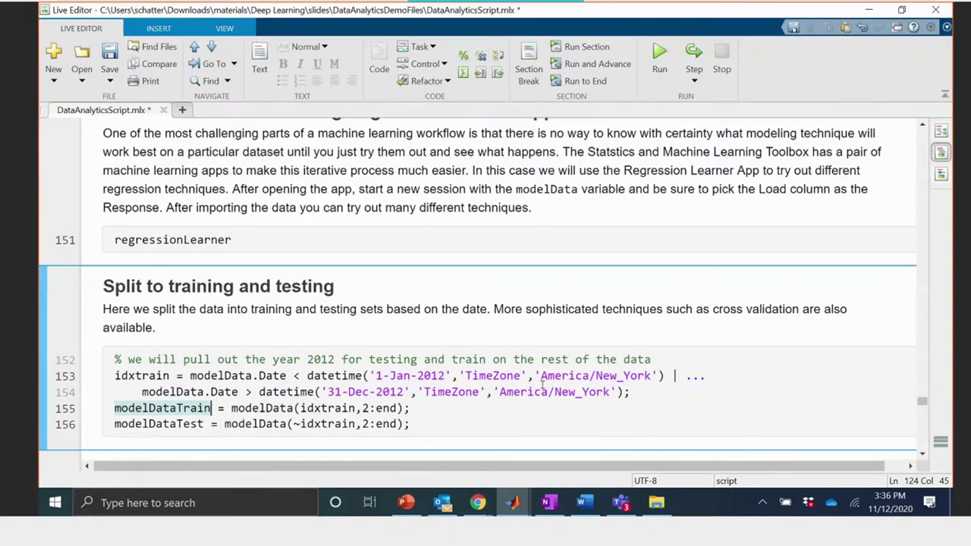
pyautogui.moveTo(408, 409); pyautogui.dragTo(98, 415)
pyautogui.moveTo(411, 424); pyautogui.dragTo(84, 411)
pyautogui.click(161, 431)
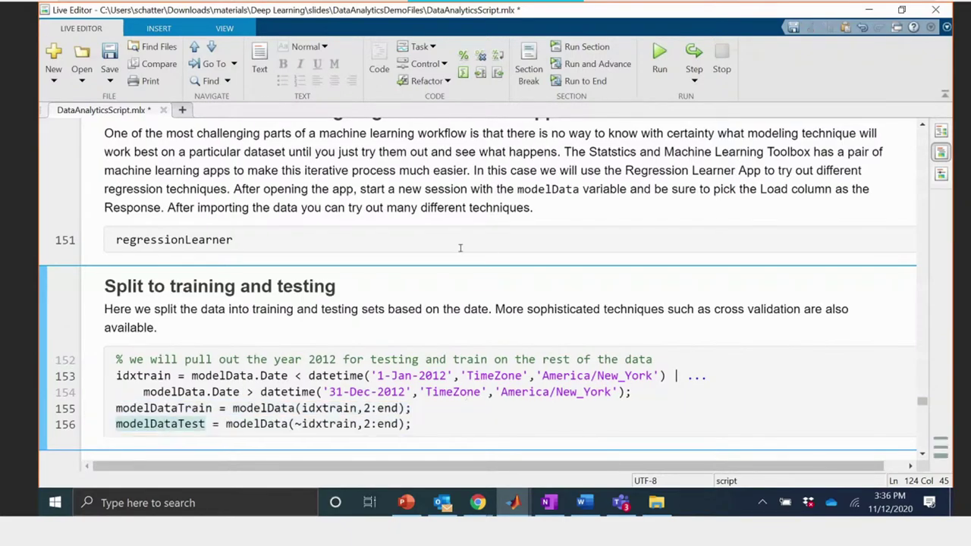
# - Leave the live script for the main MATLAB window and launch the Regression Learner app
pyautogui.click(419, 424)
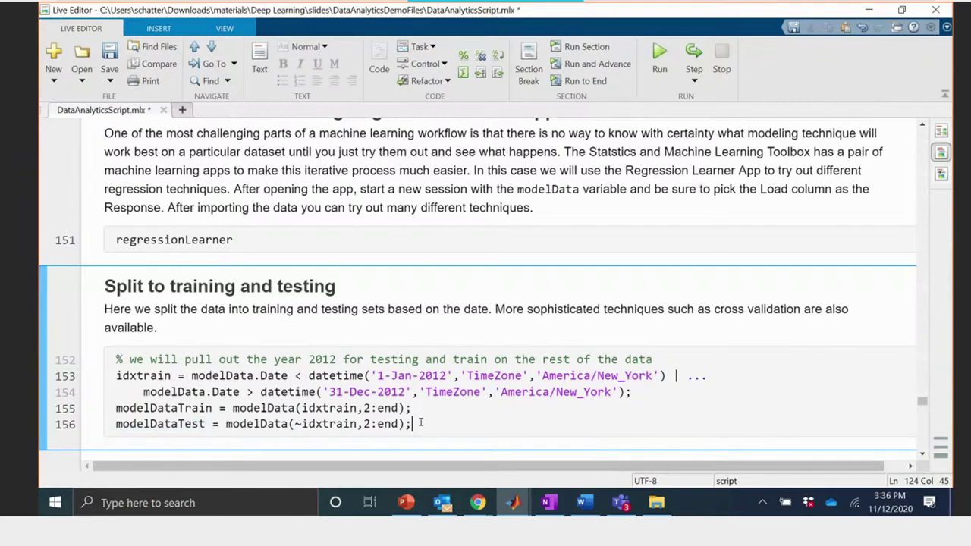
pyautogui.click(192, 240)
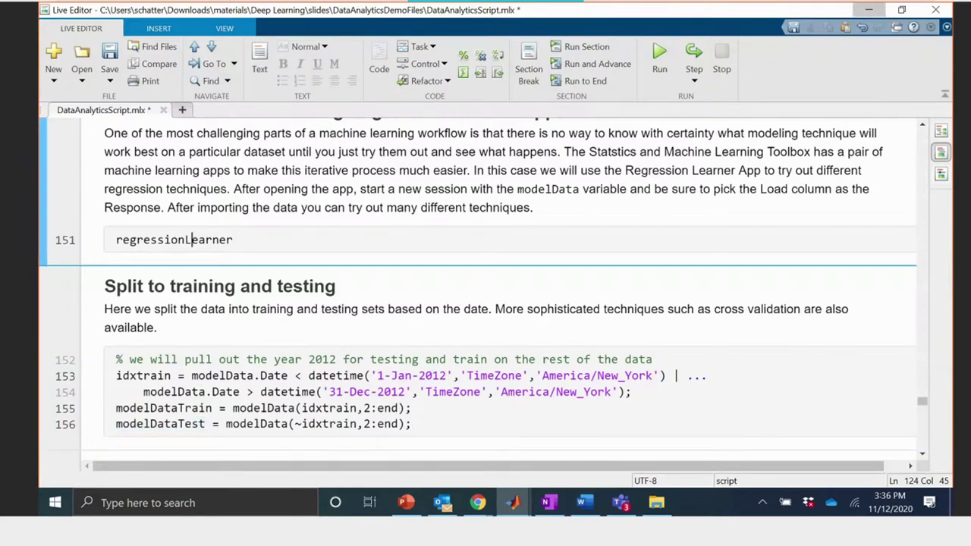
pyautogui.click(869, 9)
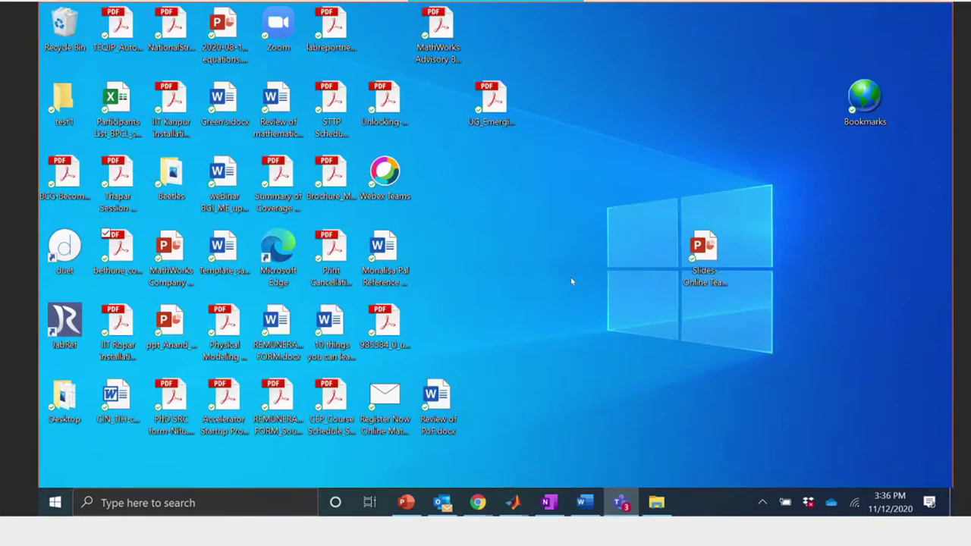
pyautogui.click(513, 502)
pyautogui.click(446, 448)
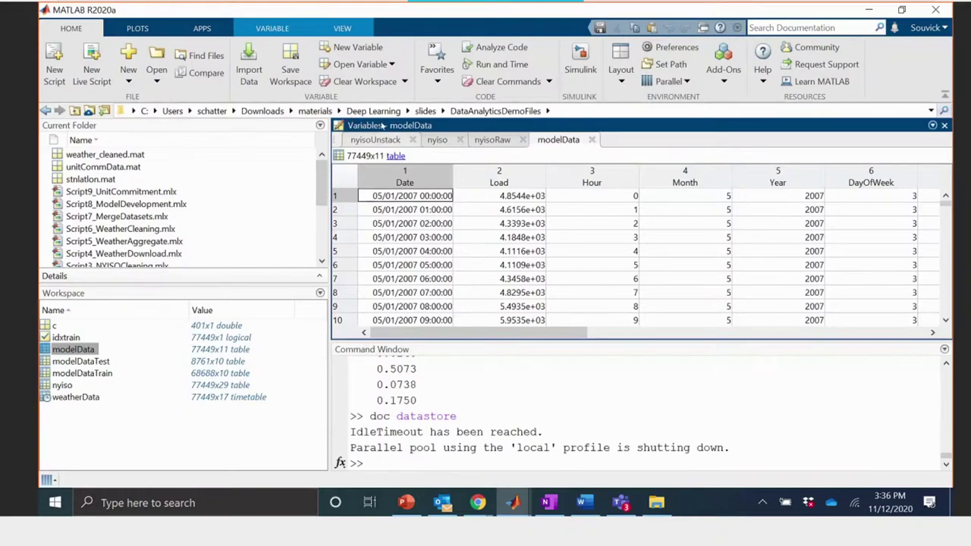
pyautogui.click(202, 29)
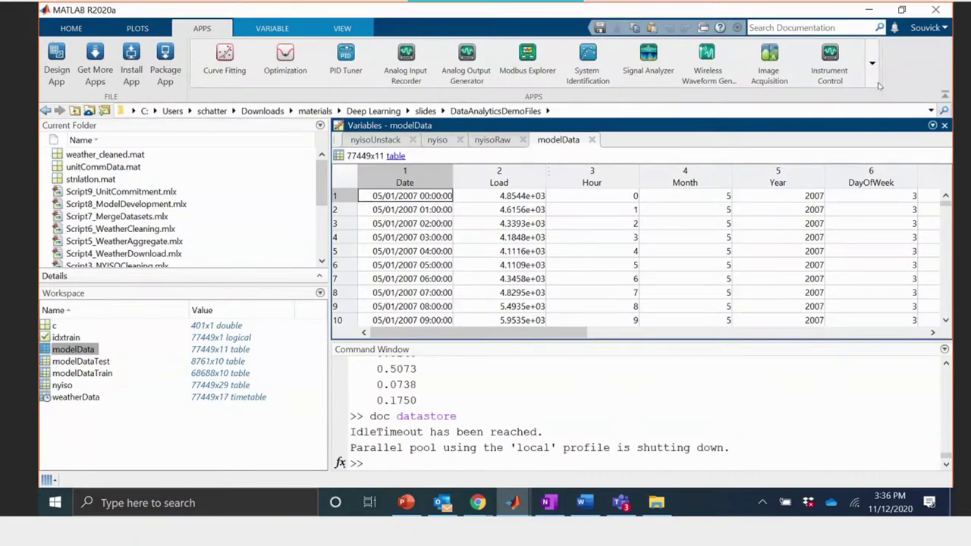
pyautogui.click(873, 67)
pyautogui.moveTo(873, 125); pyautogui.dragTo(867, 431)
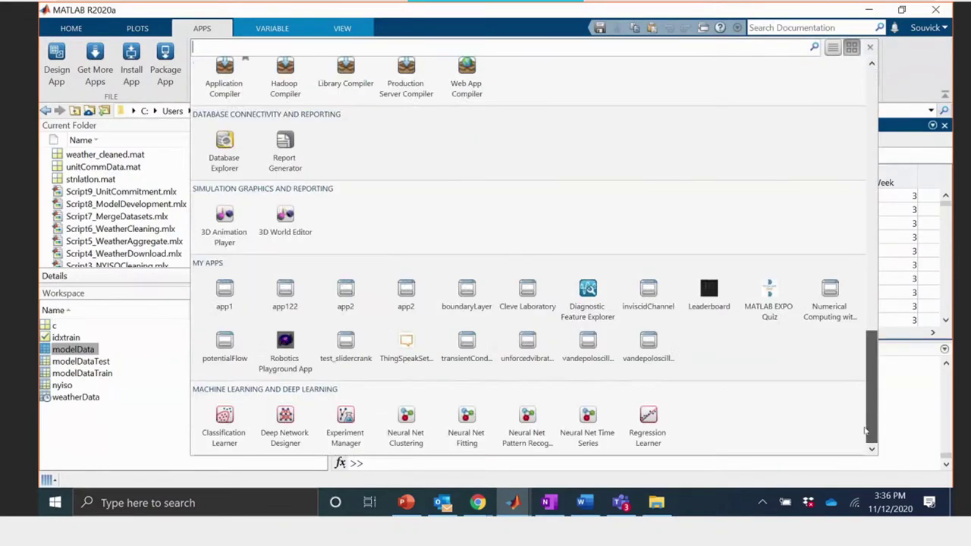
pyautogui.click(648, 416)
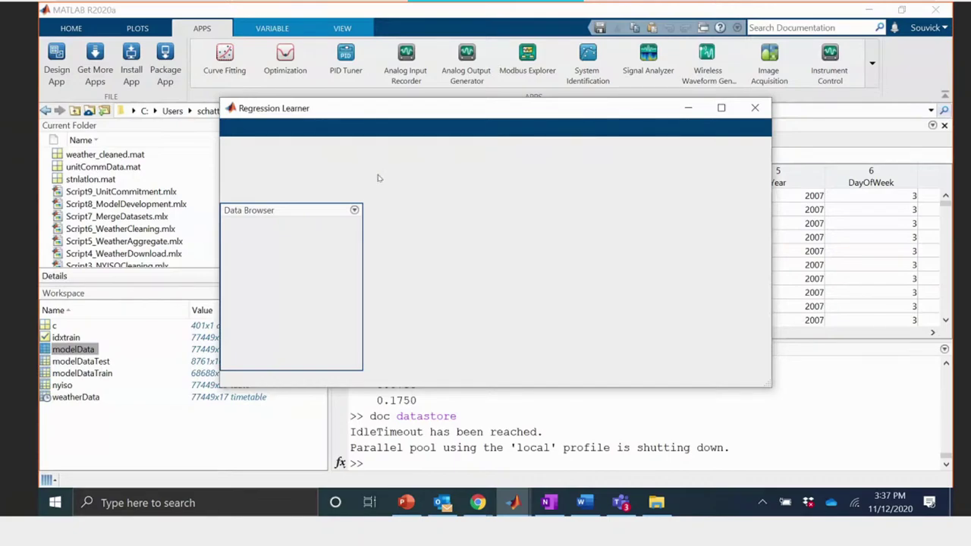
pyautogui.moveTo(444, 116); pyautogui.dragTo(430, 92)
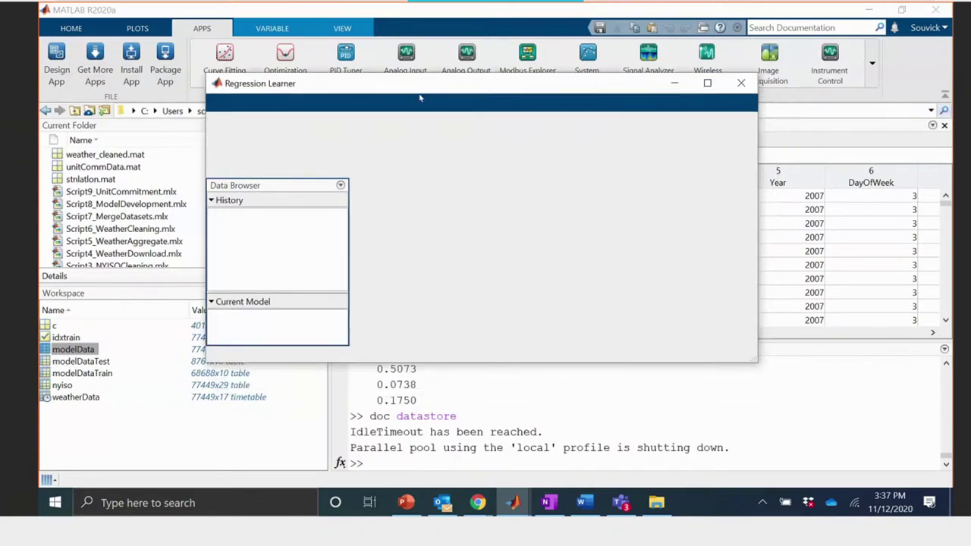
# - Start a session from the workspace with modelDataTrain as the data set and Load as the response, keeping 5-fold cross-validation
pyautogui.click(231, 149)
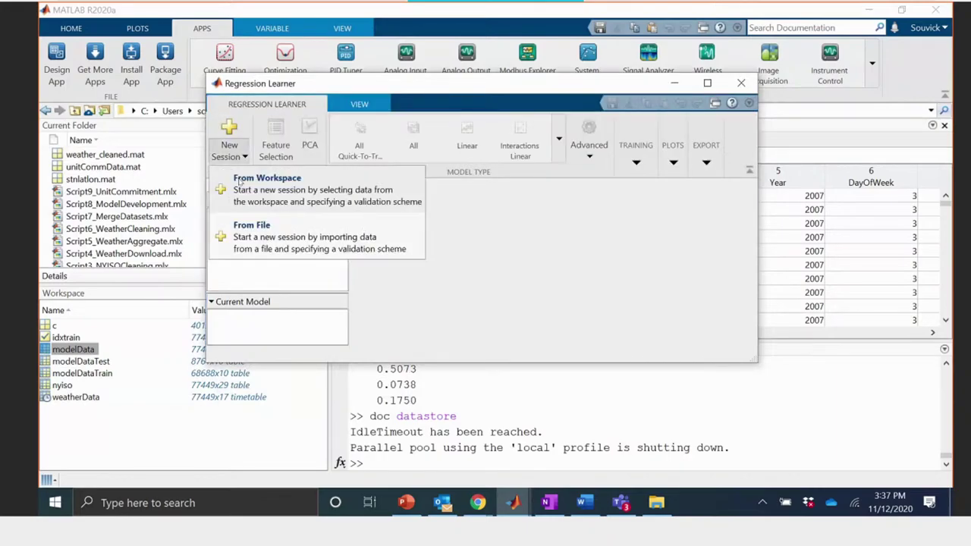
pyautogui.click(239, 182)
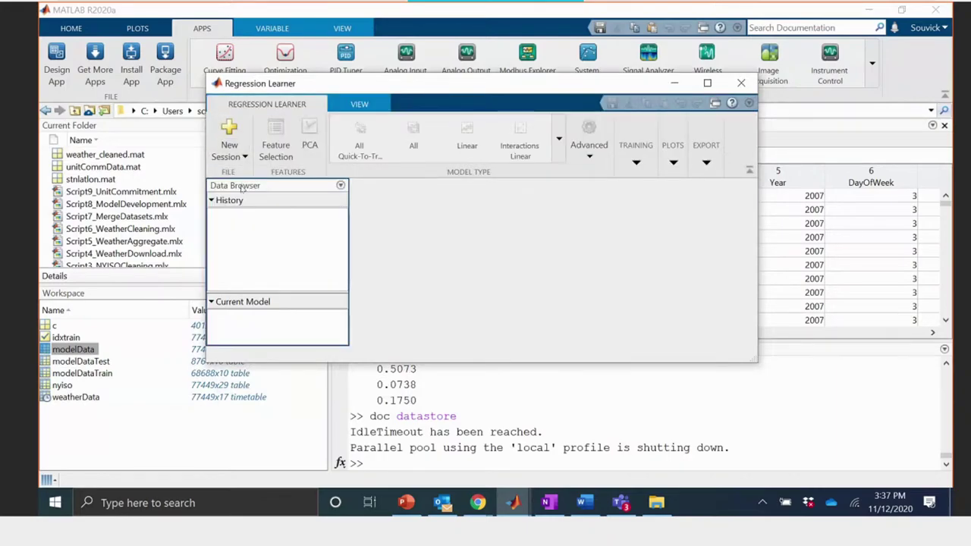
pyautogui.click(393, 116)
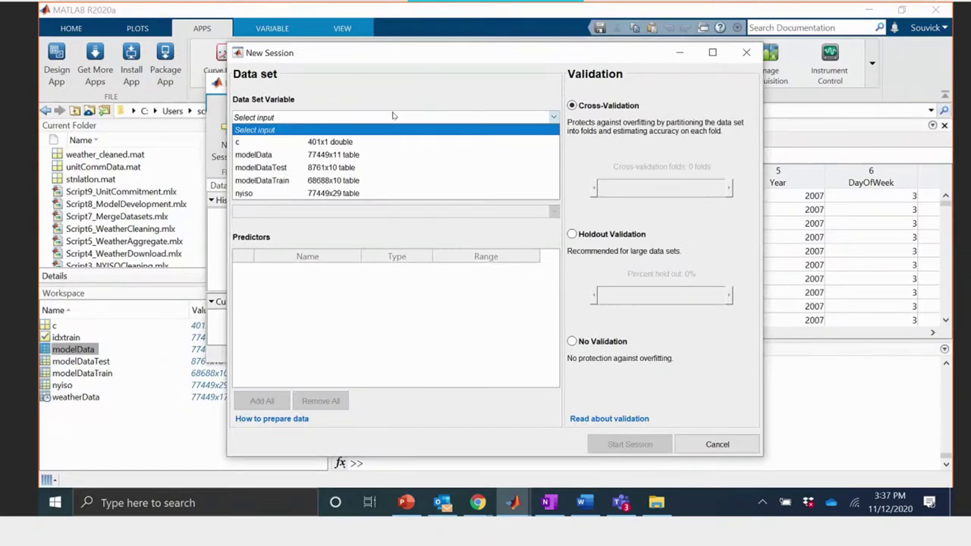
pyautogui.click(320, 180)
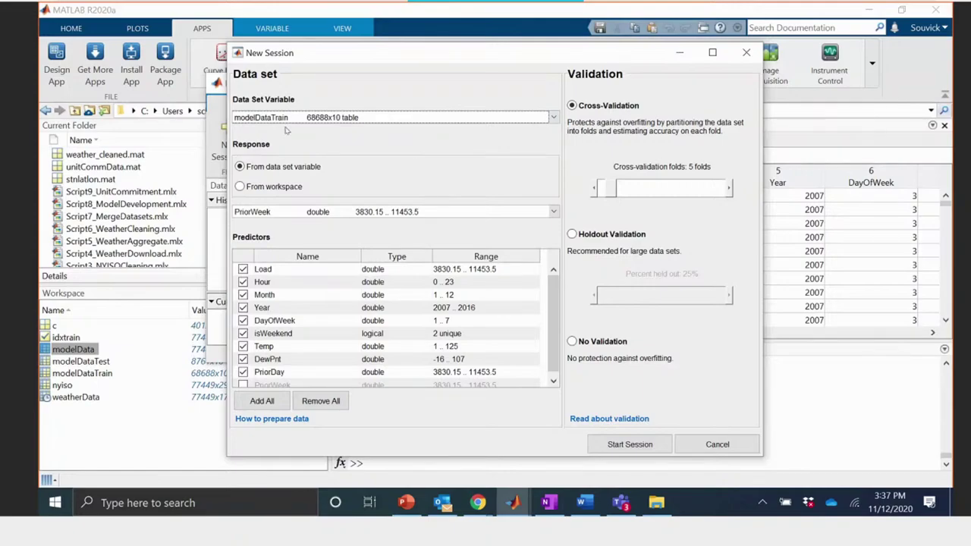
pyautogui.click(289, 216)
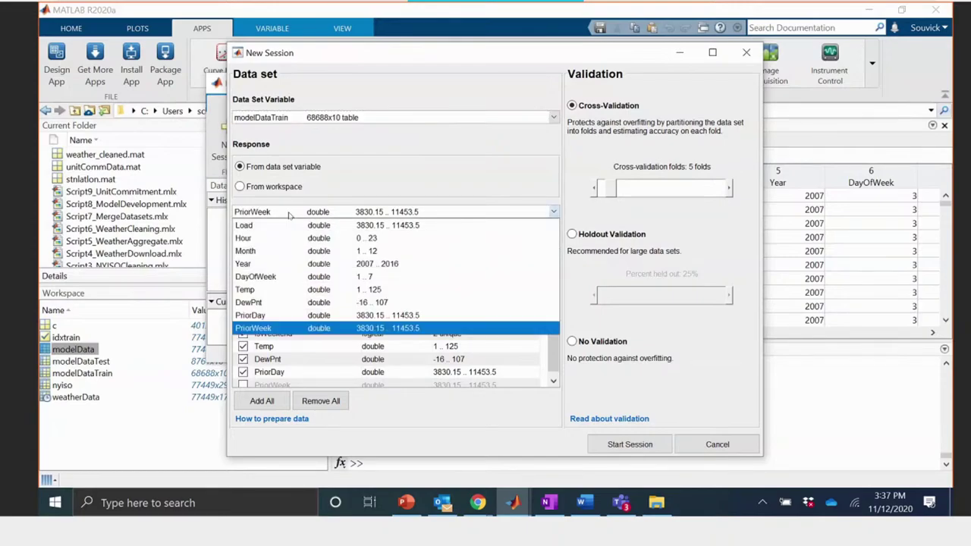
pyautogui.click(284, 226)
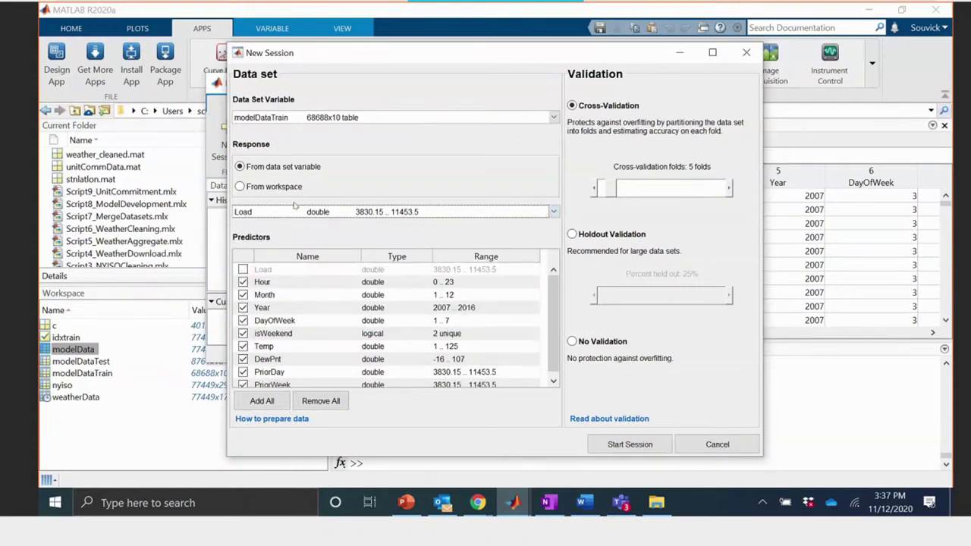
pyautogui.scroll(-1, 286, 355)
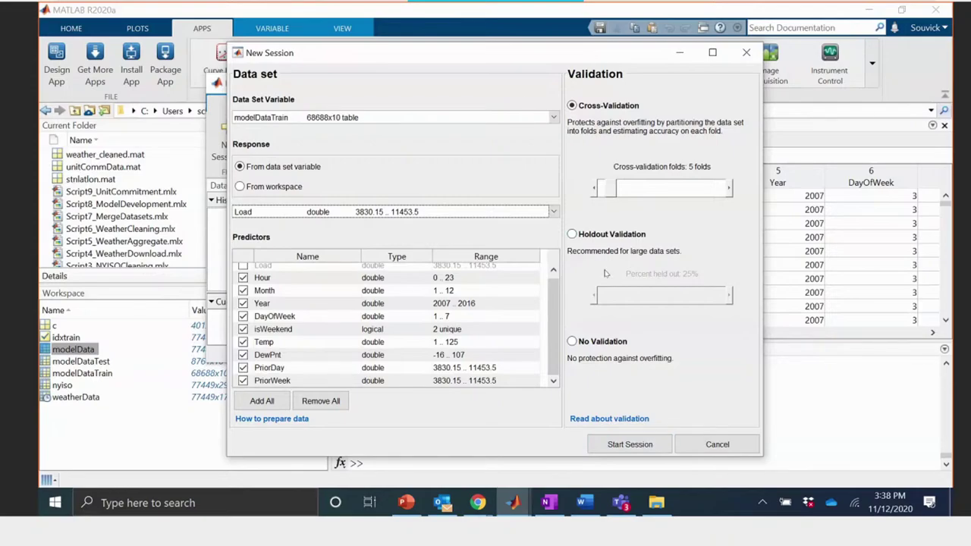
pyautogui.click(637, 442)
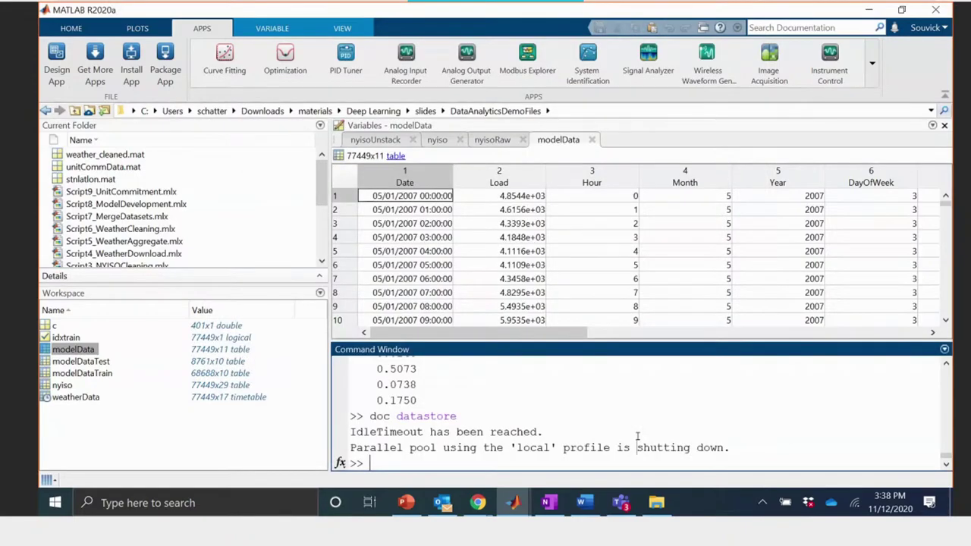
# - Bring the Regression Learner window back to the front and maximize it
pyautogui.moveTo(513, 502)
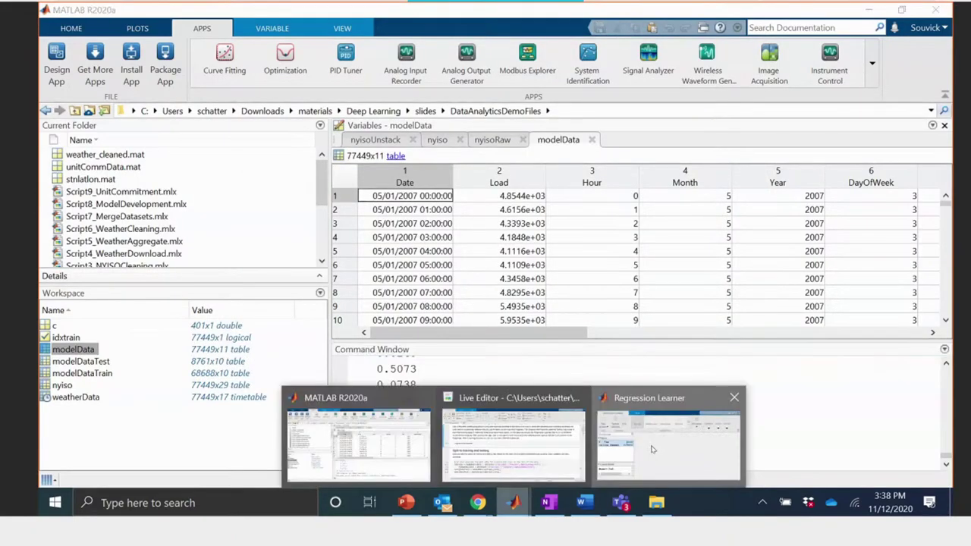
pyautogui.click(653, 449)
pyautogui.click(707, 83)
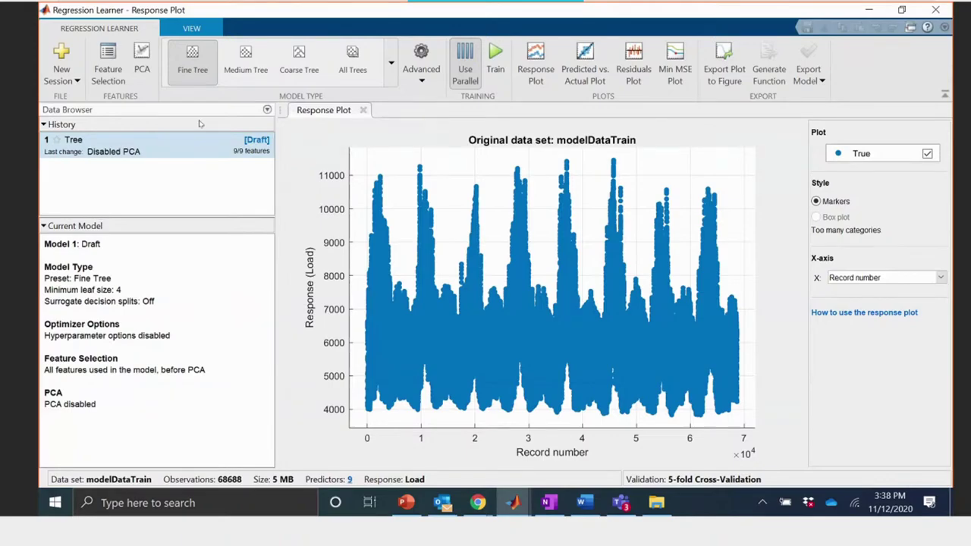
# - Choose Bagged Trees from the ensembles of trees as the model type and train it
pyautogui.click(393, 72)
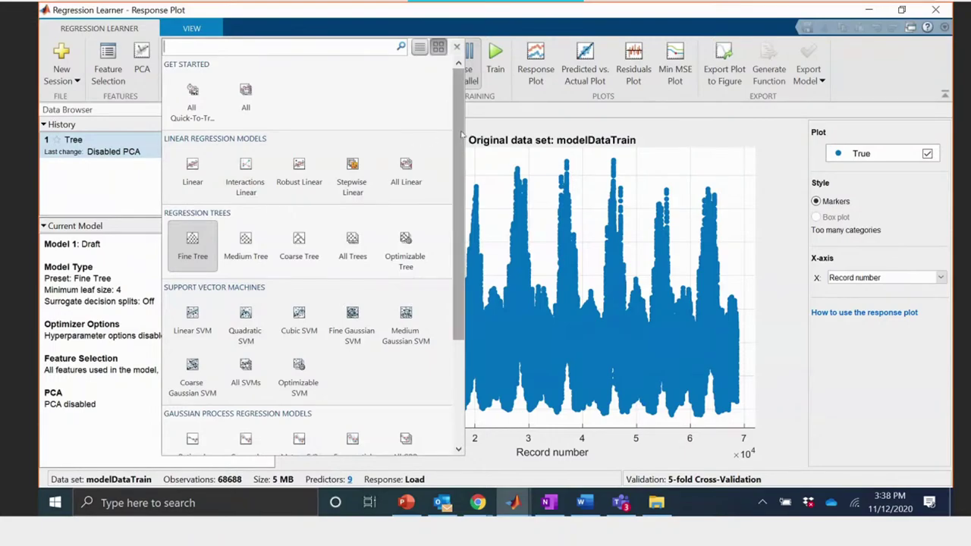
pyautogui.moveTo(458, 136)
pyautogui.mouseDown()
pyautogui.moveTo(466, 231)
pyautogui.moveTo(465, 130)
pyautogui.mouseUp()
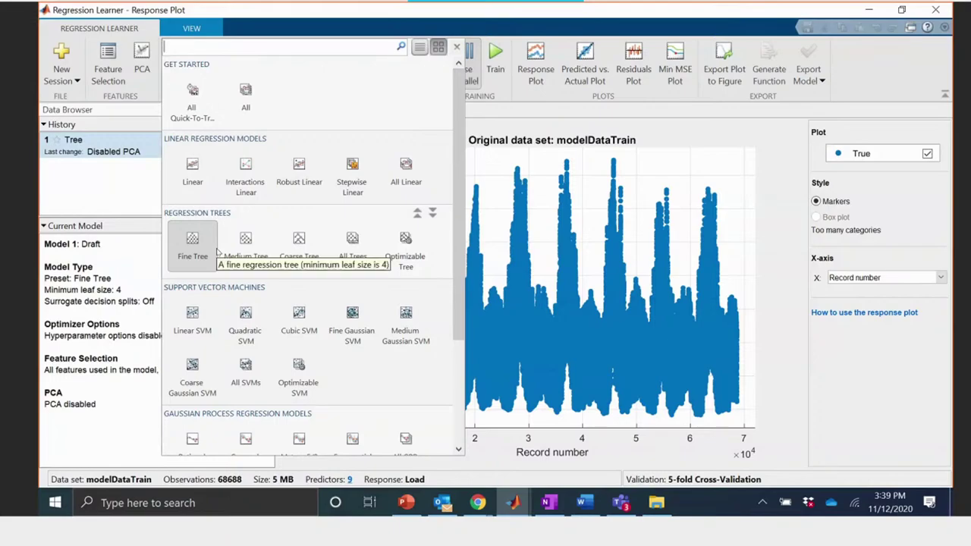
pyautogui.click(466, 207)
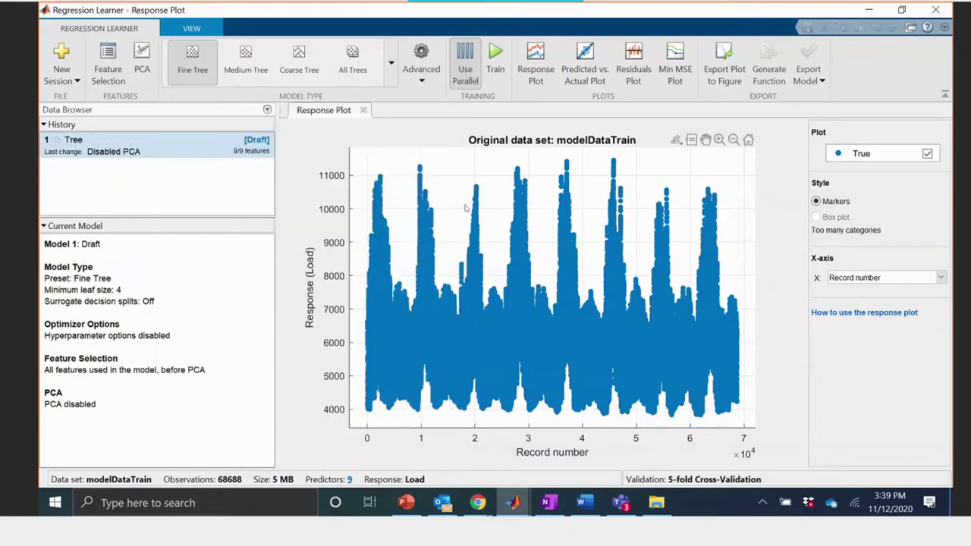
pyautogui.click(391, 63)
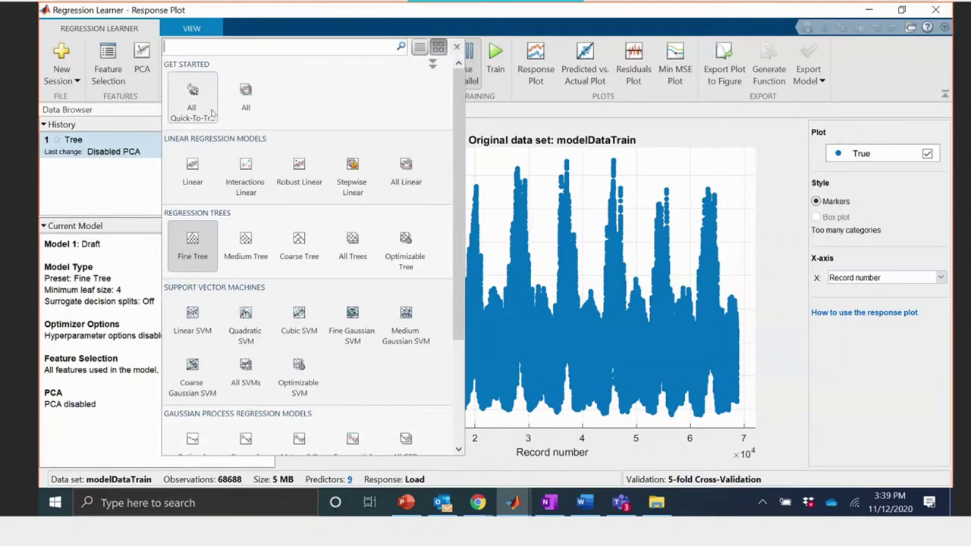
pyautogui.moveTo(460, 133); pyautogui.dragTo(460, 236)
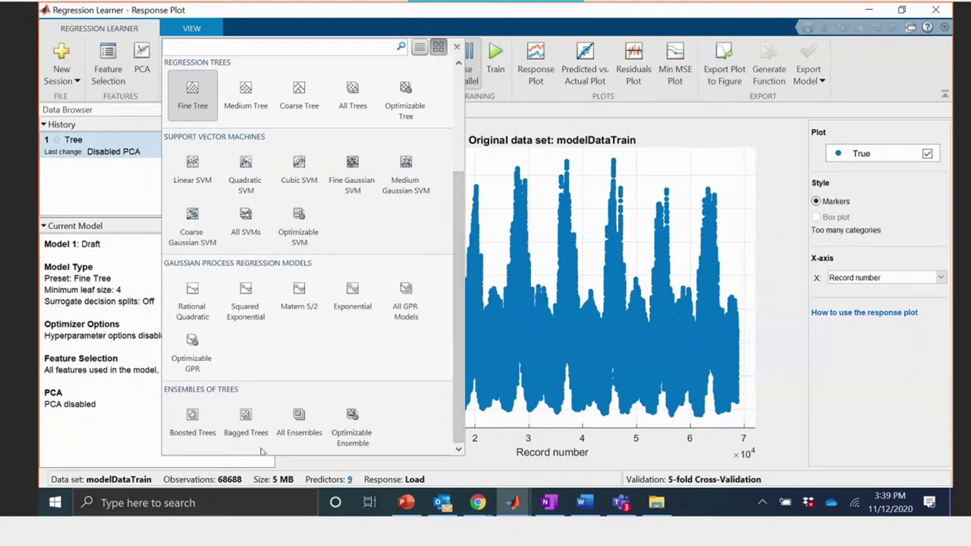
pyautogui.click(245, 417)
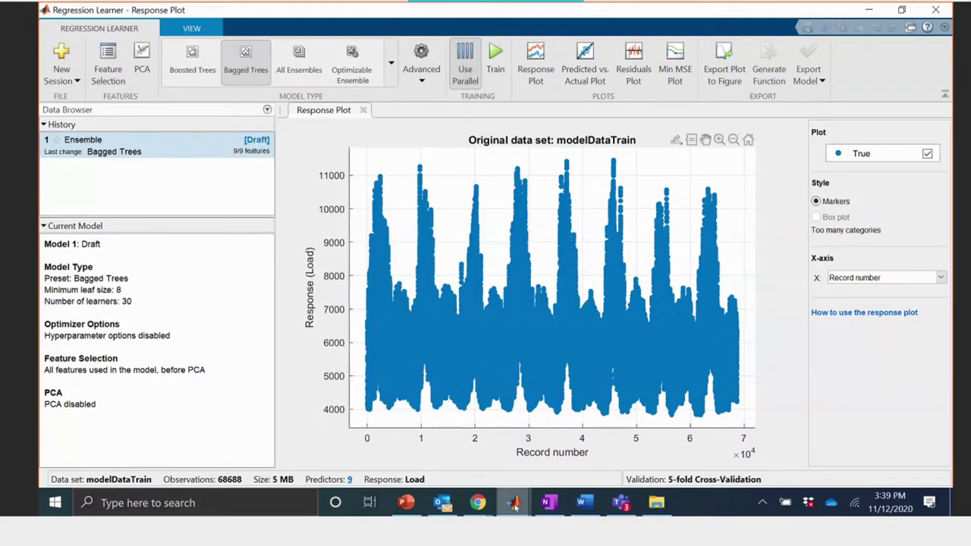
pyautogui.click(869, 10)
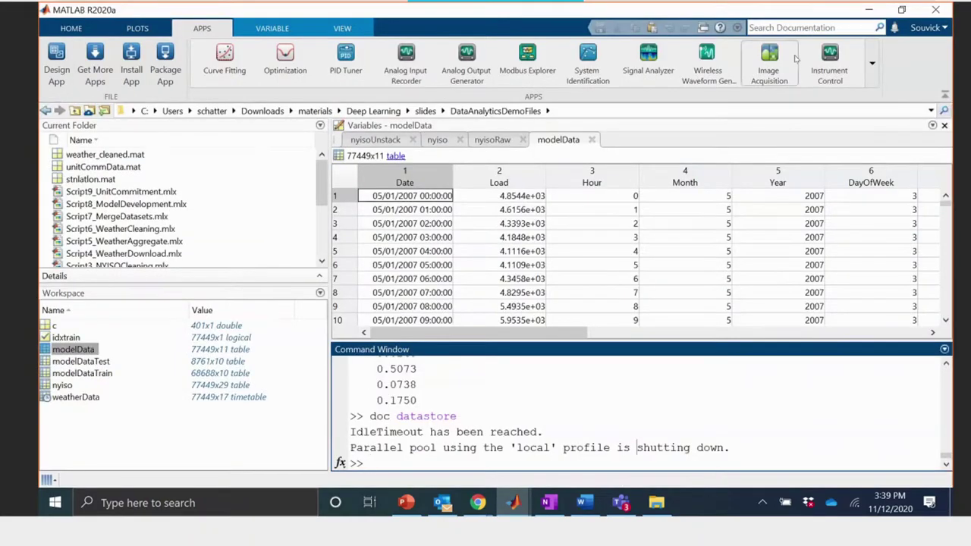
pyautogui.click(868, 11)
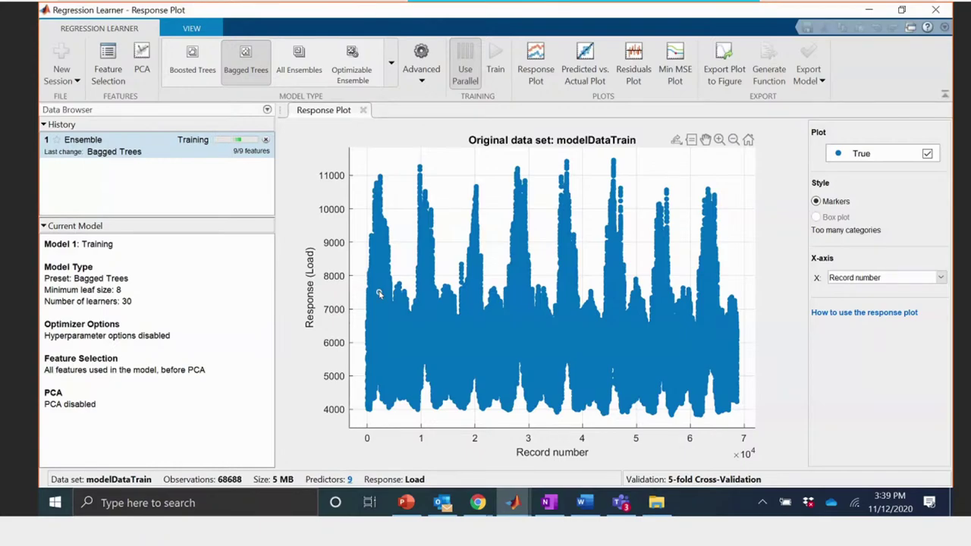
pyautogui.moveTo(380, 294)
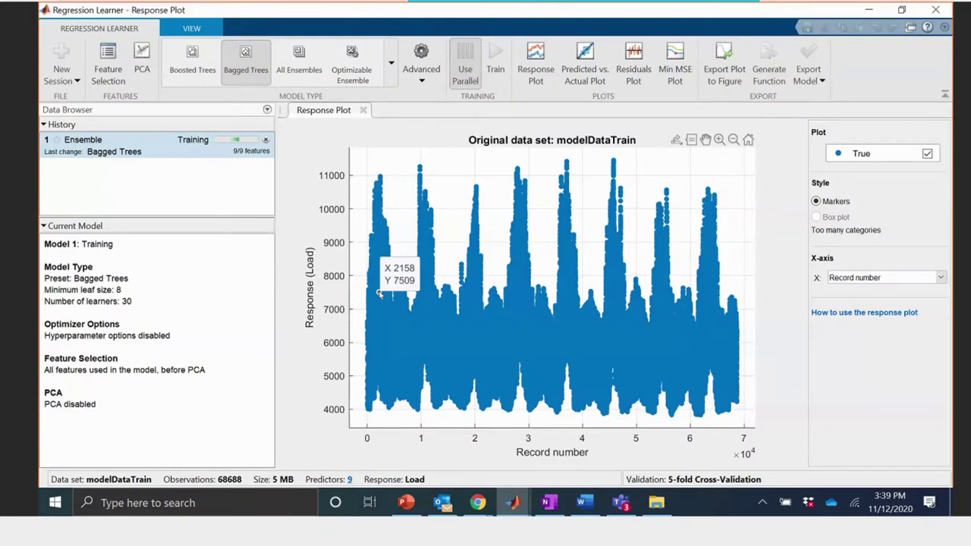
# - Look over the other regression model types available, including linear models, regression trees and support vector machines
pyautogui.click(391, 64)
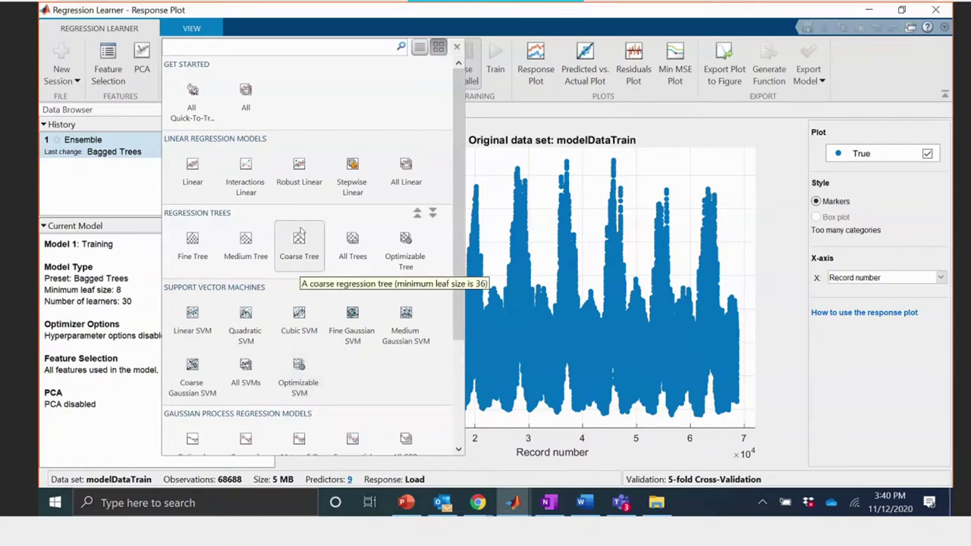
pyautogui.click(113, 198)
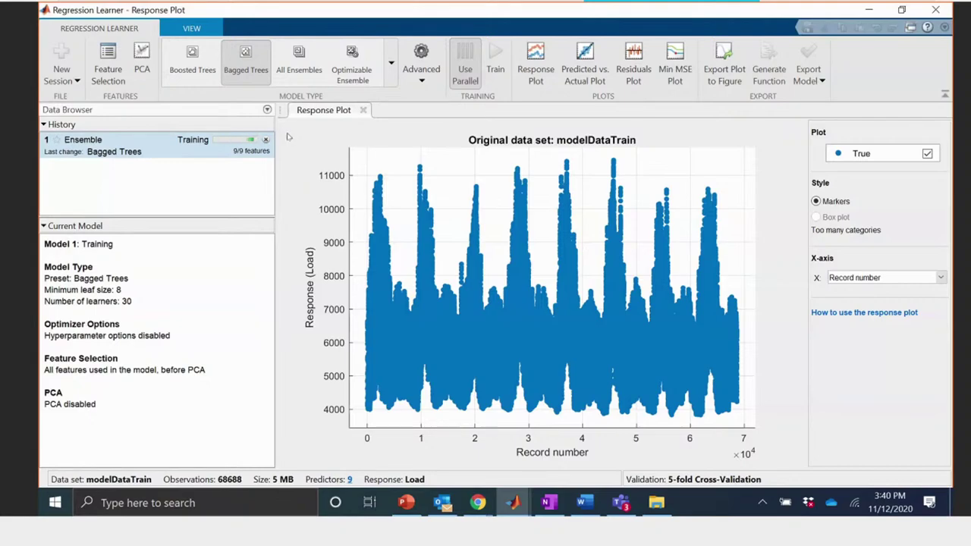
pyautogui.click(392, 67)
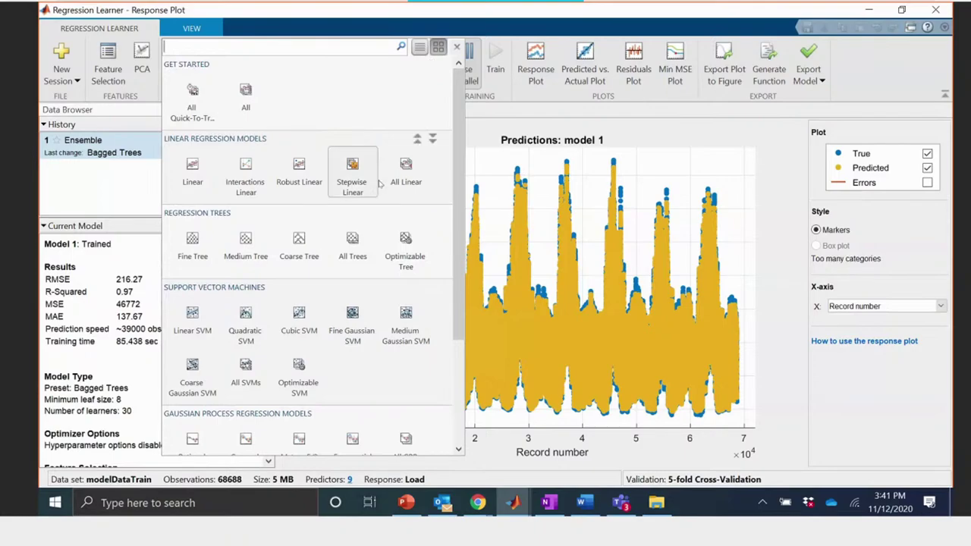
pyautogui.moveTo(461, 93); pyautogui.dragTo(448, 140)
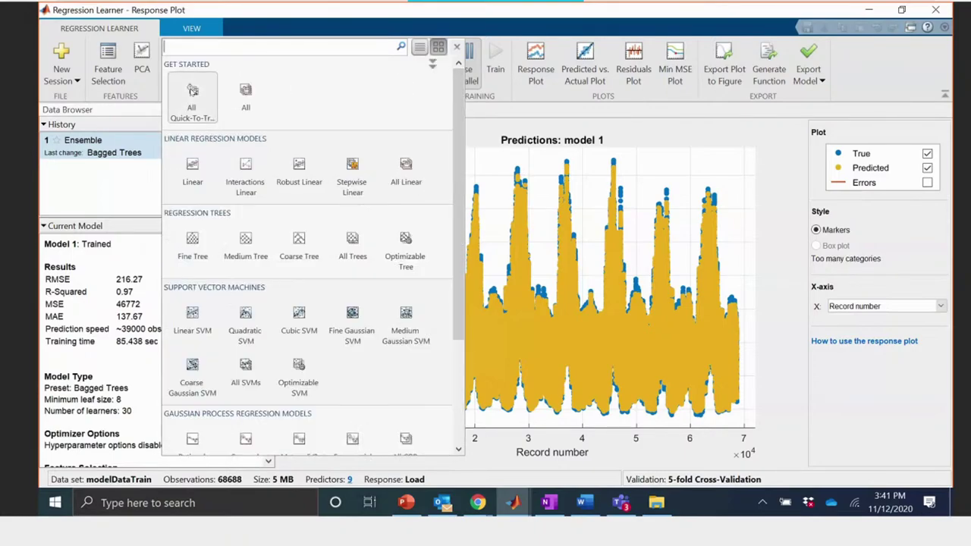
pyautogui.click(141, 163)
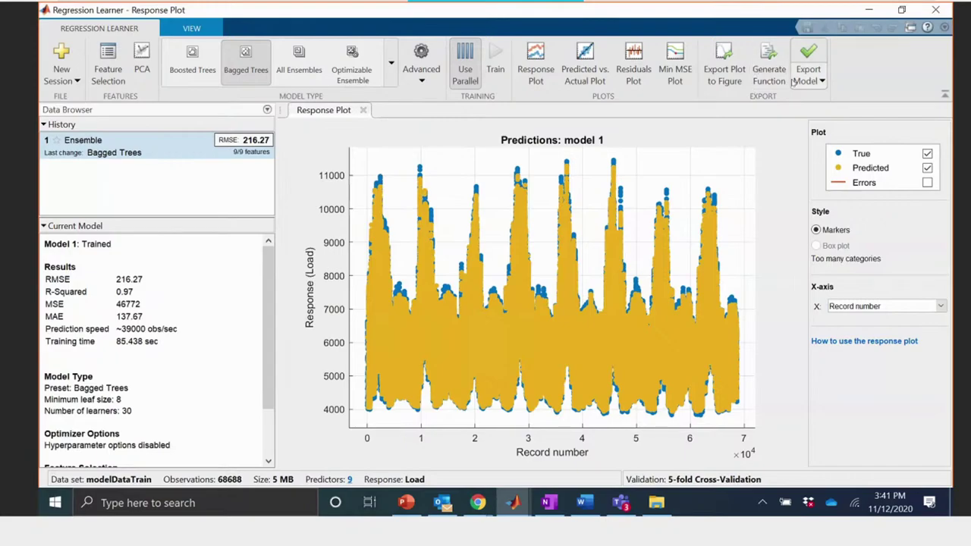
# - Generate a MATLAB function from the trained Bagged Trees model and look through its help comments
pyautogui.click(818, 84)
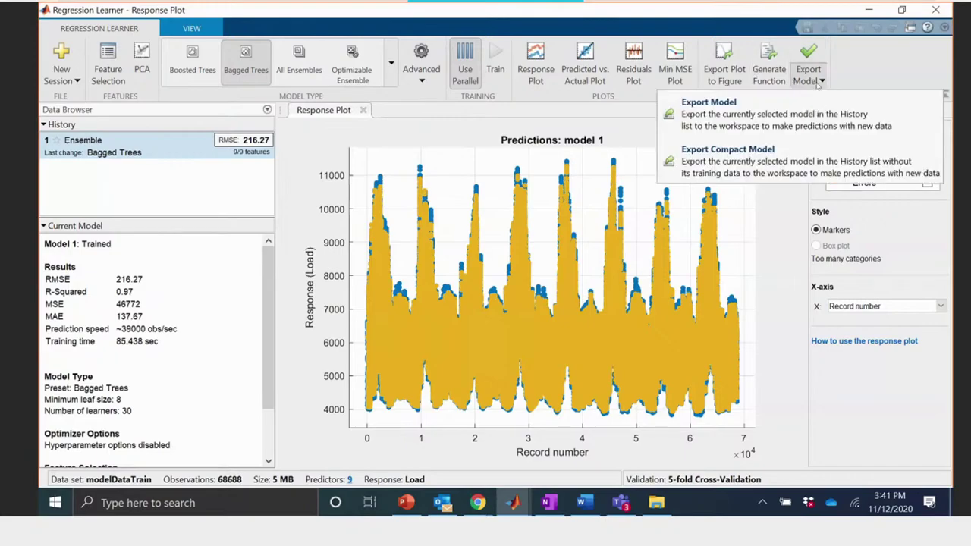
pyautogui.click(771, 70)
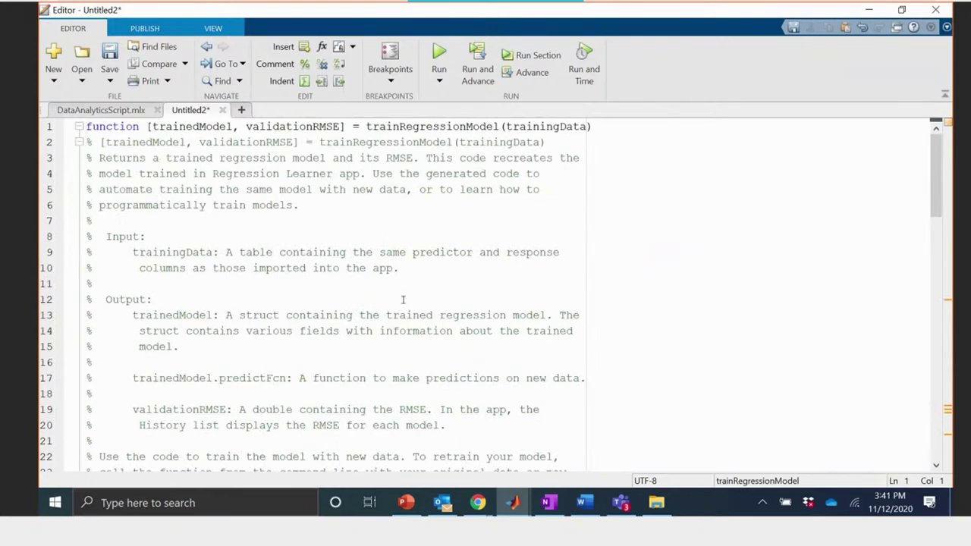
pyautogui.scroll(-3, 287, 215)
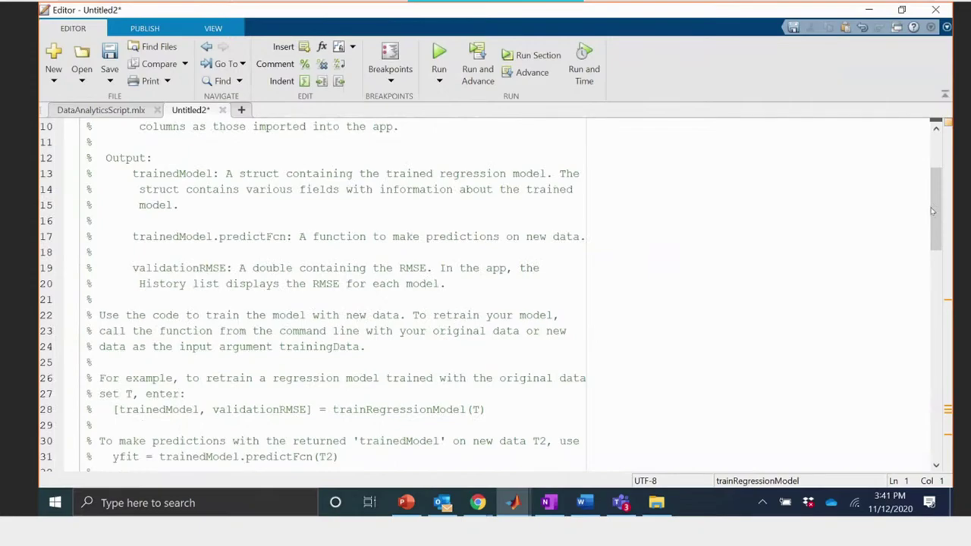
# - Close the generated trainRegressionModel function file without saving it
pyautogui.moveTo(933, 211); pyautogui.dragTo(933, 177)
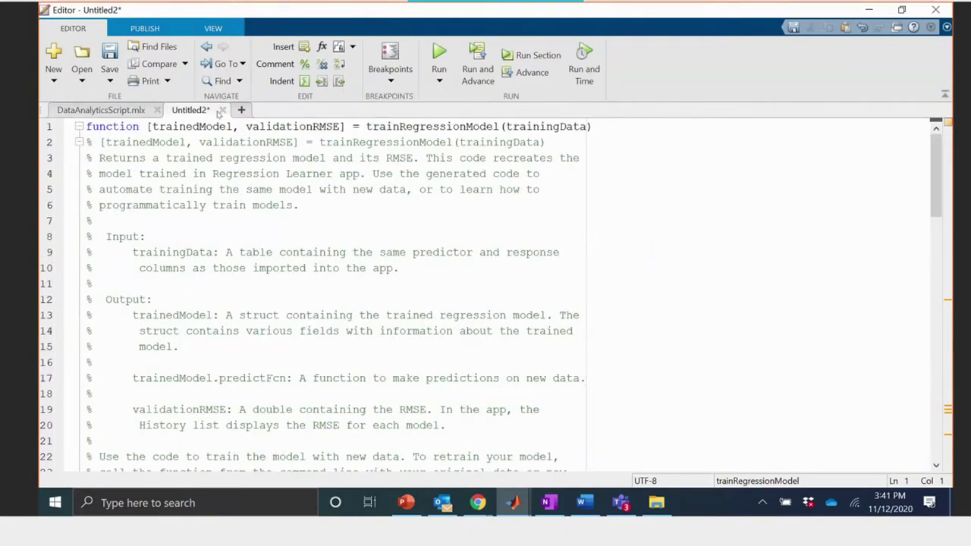
pyautogui.click(221, 110)
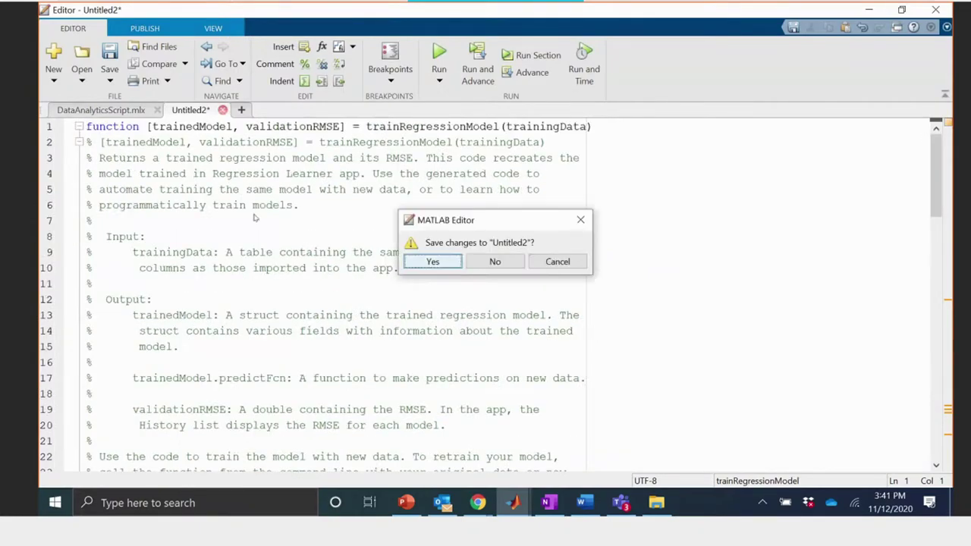
pyautogui.click(495, 261)
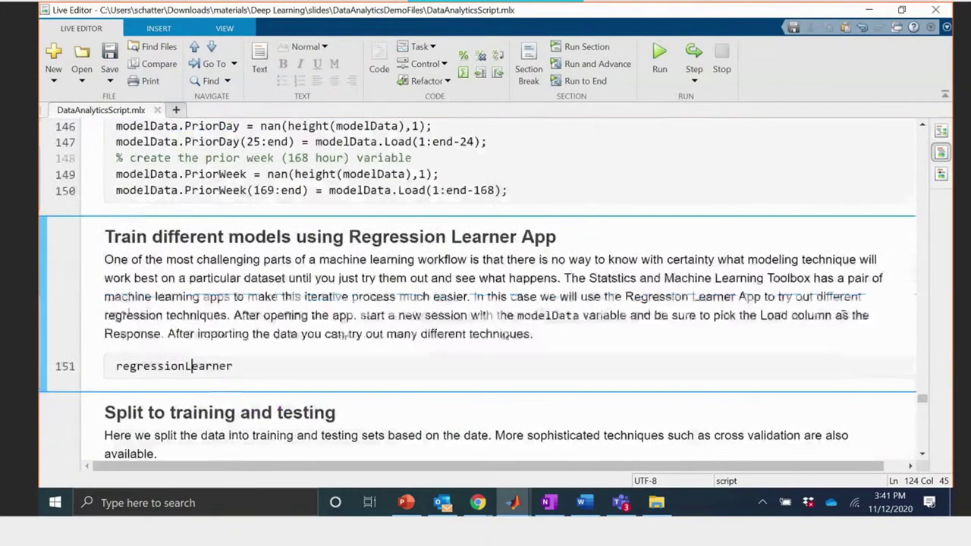
# - Review the script's bagged decision tree fit, the MAPE calculations for training and test data, and the Further Validation notes
pyautogui.moveTo(921, 402); pyautogui.dragTo(924, 415)
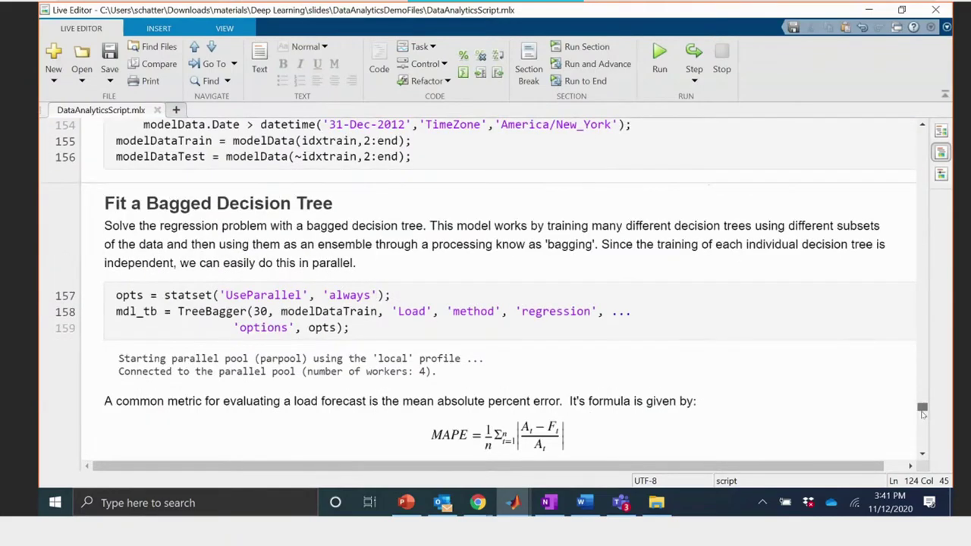
pyautogui.click(923, 454)
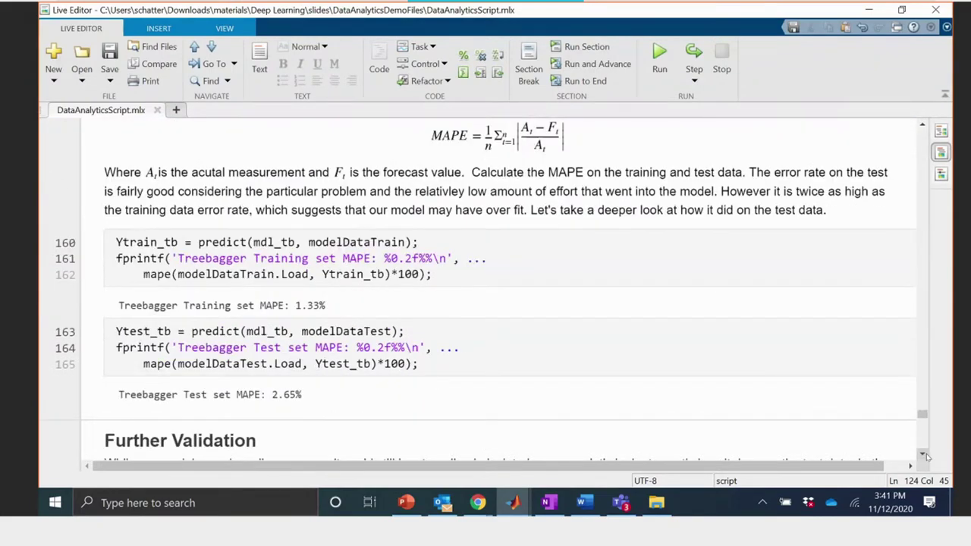
pyautogui.click(924, 454)
pyautogui.click(923, 454)
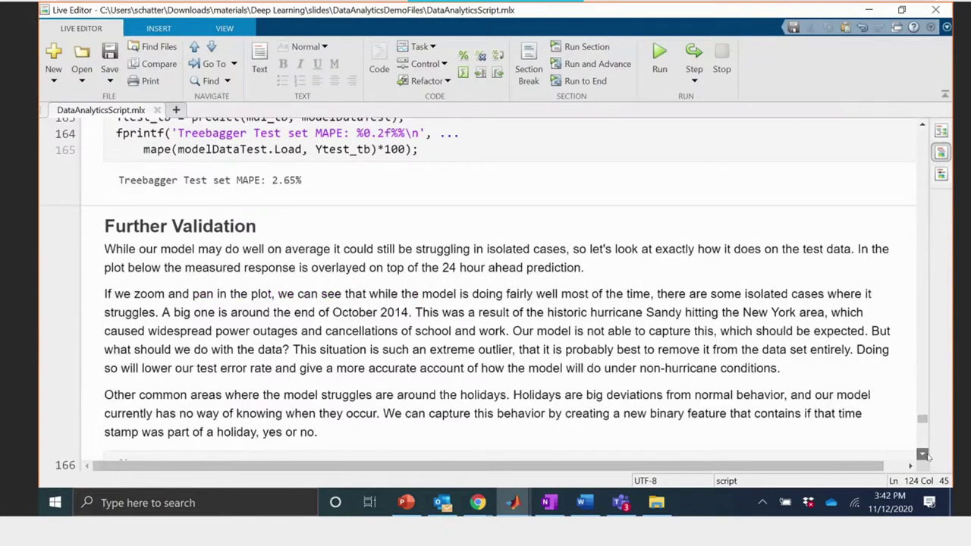
pyautogui.click(924, 454)
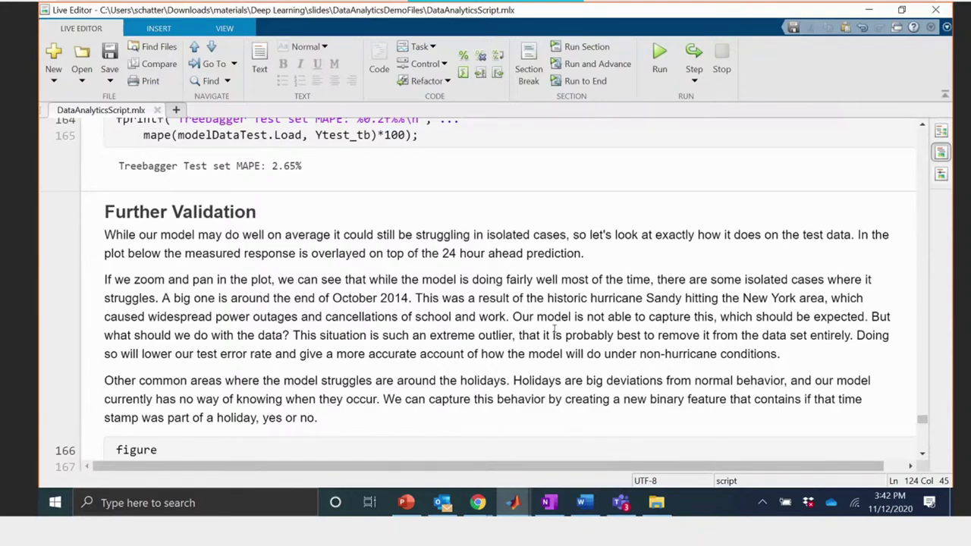
# - Open the live script DataAnalyticsScript_NN.mlx from the current folder in the main MATLAB window
pyautogui.click(527, 512)
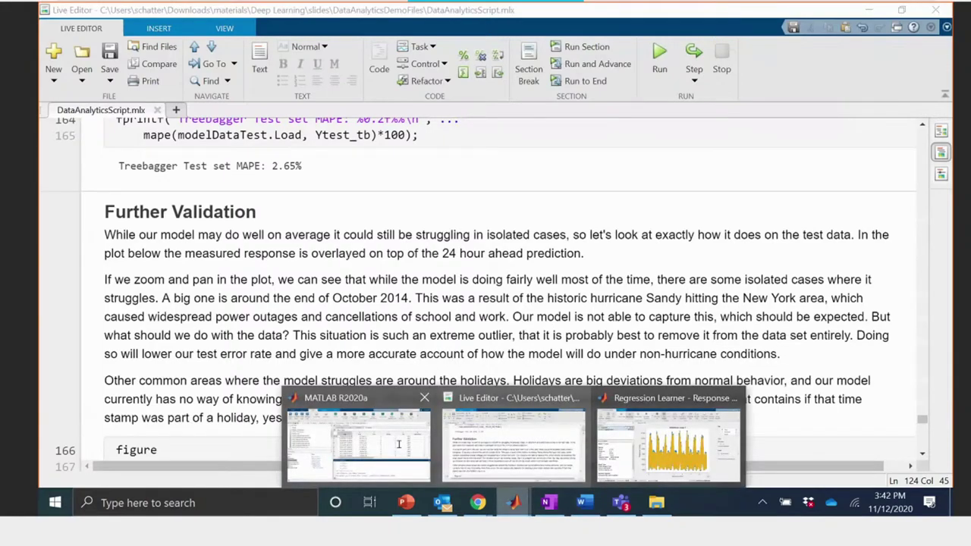
pyautogui.click(399, 445)
pyautogui.scroll(-5, 325, 228)
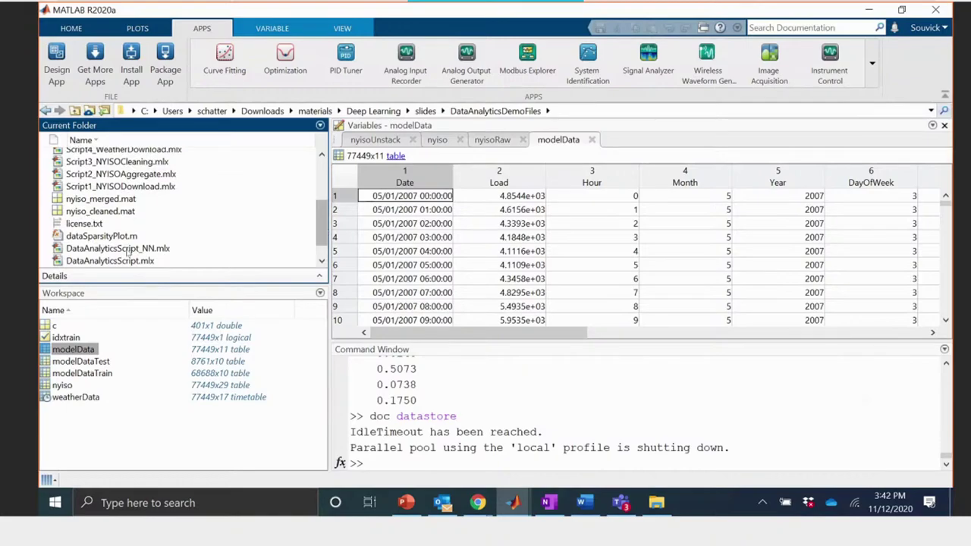
pyautogui.doubleClick(129, 249)
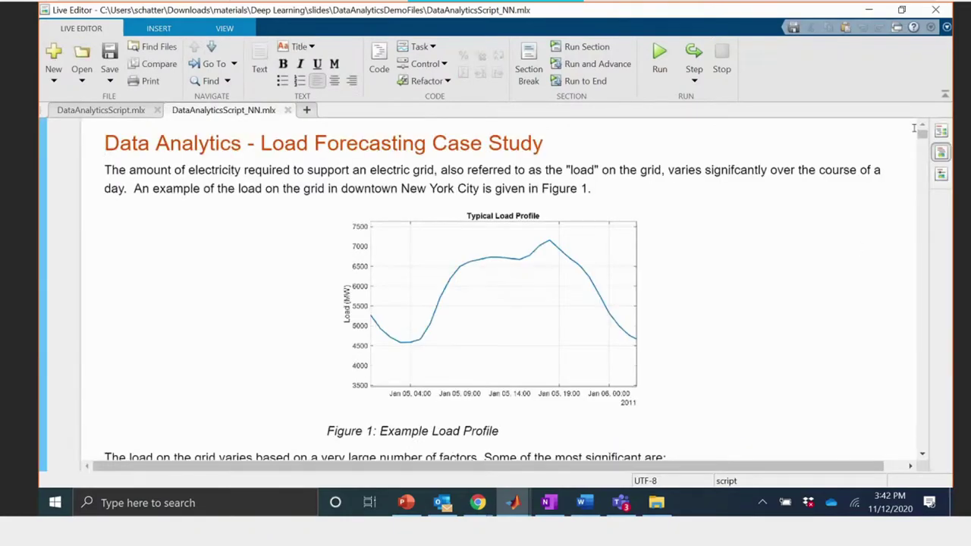
# - Run the "Split to training and testing" section of the script to create the training and test inputs and outputs
pyautogui.moveTo(921, 132); pyautogui.dragTo(886, 408)
pyautogui.scroll(6, 652, 377)
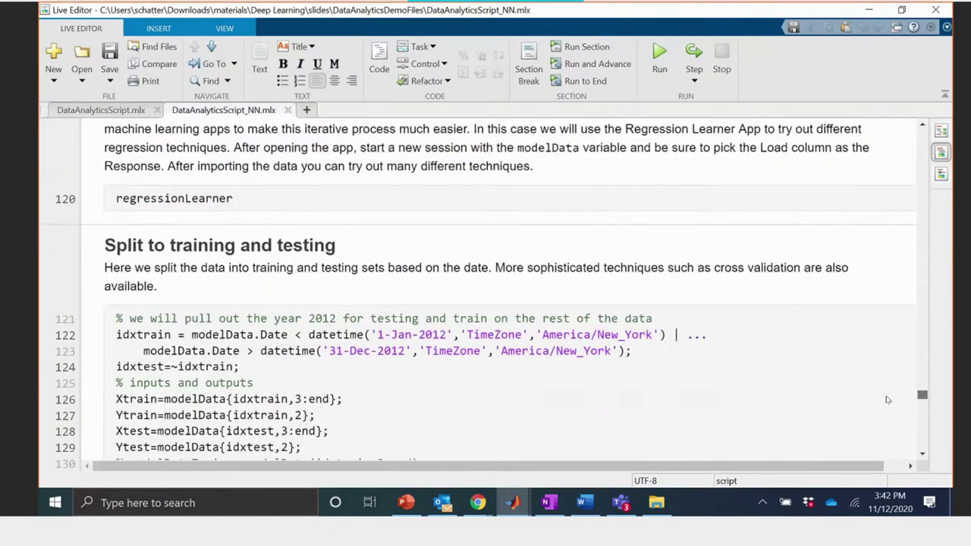
pyautogui.click(451, 414)
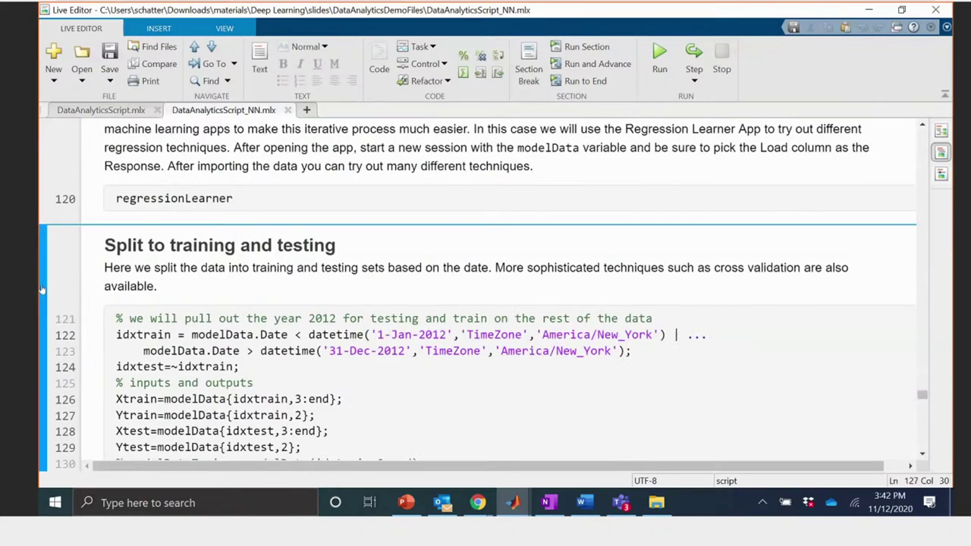
pyautogui.hotkey('ctrl', 'Return')
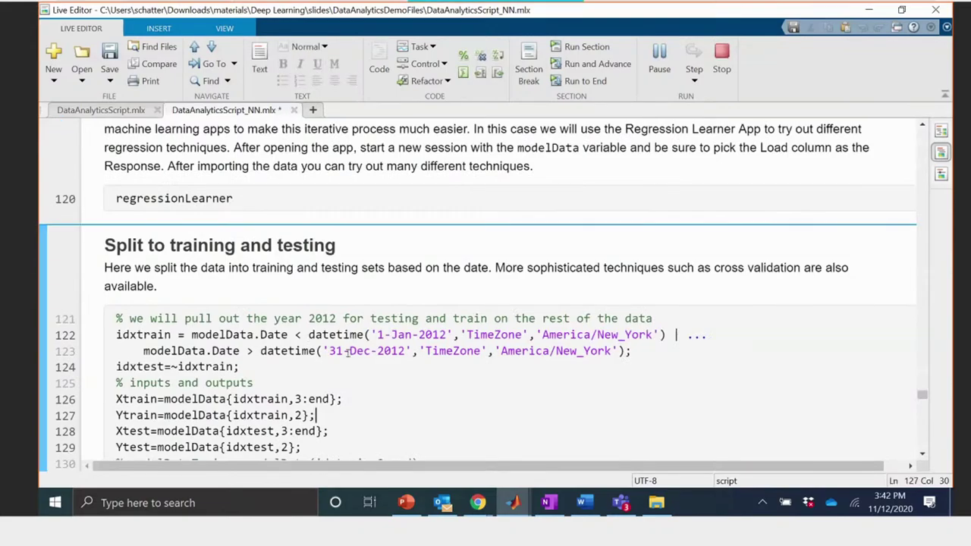
# - Return to the main MATLAB window and launch the Neural Fitting app with the command nftool
pyautogui.click(513, 502)
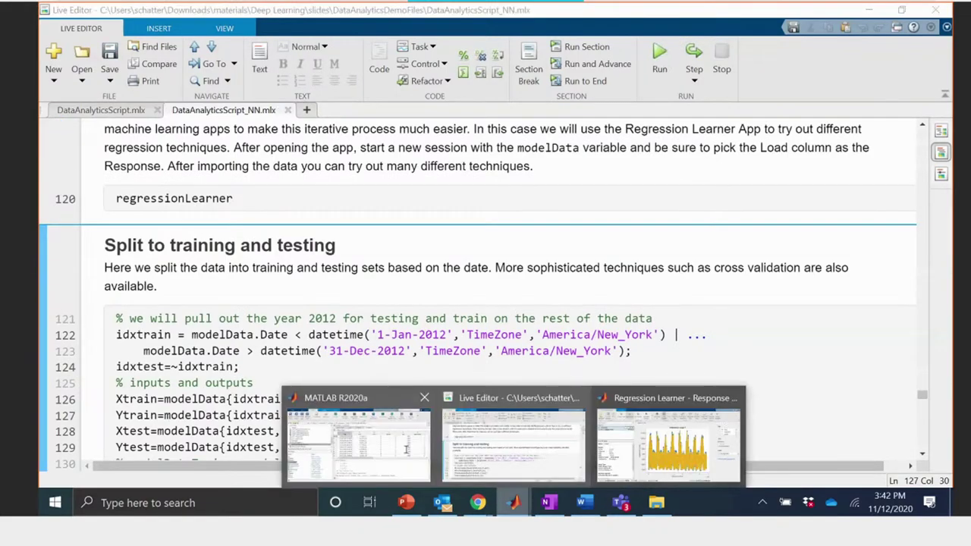
pyautogui.click(406, 450)
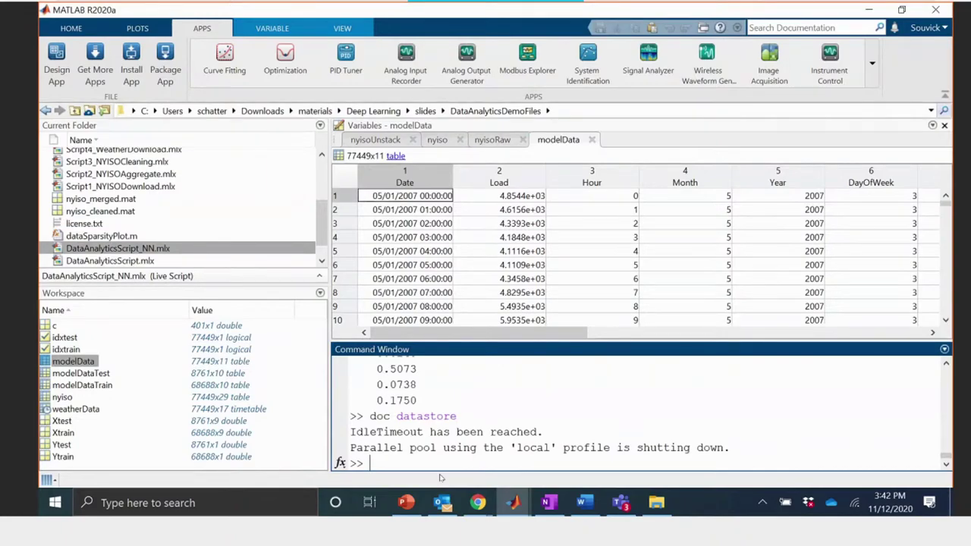
pyautogui.write('nftool')
pyautogui.press('Return')
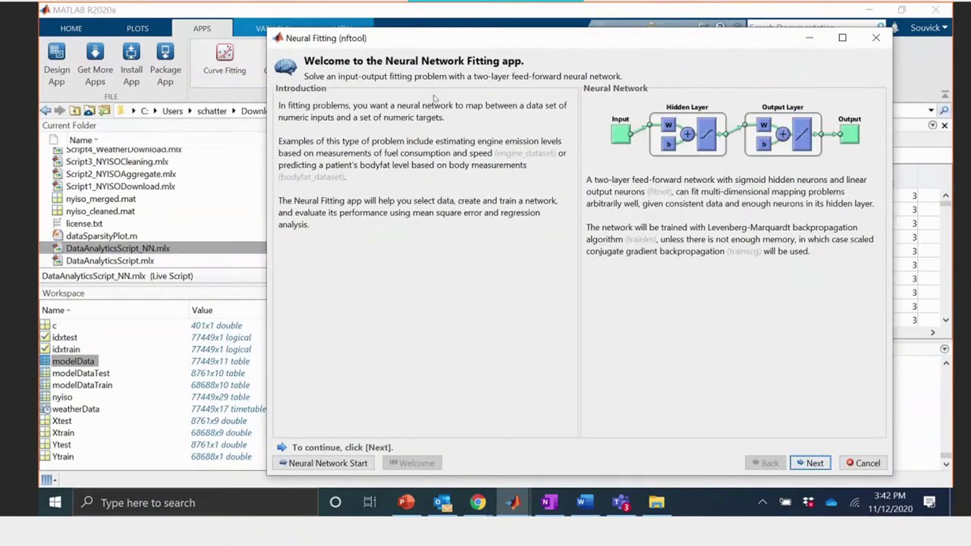
# - Move the Neural Fitting window aside and open Neural Net Fitting from the machine learning and deep learning apps
pyautogui.moveTo(431, 40); pyautogui.dragTo(410, 31)
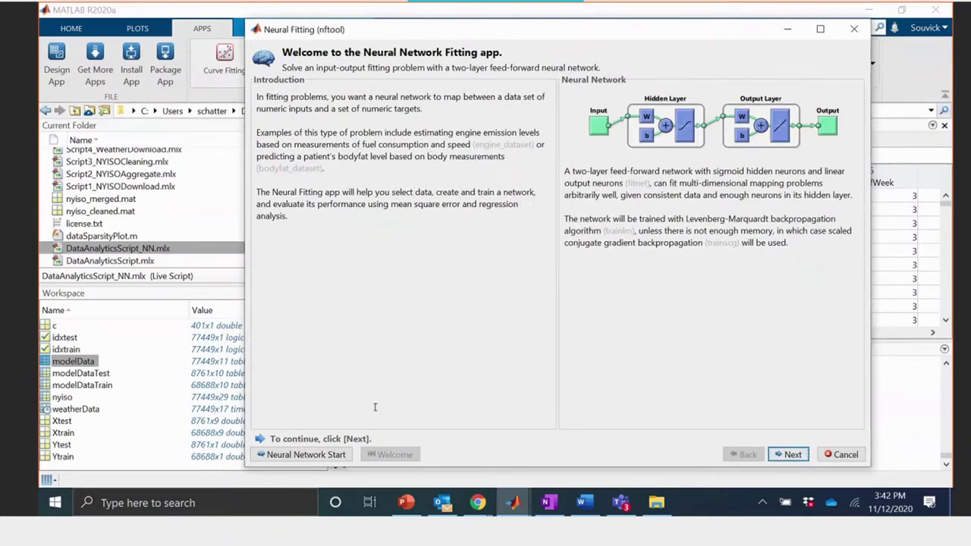
pyautogui.moveTo(409, 29); pyautogui.dragTo(701, 29)
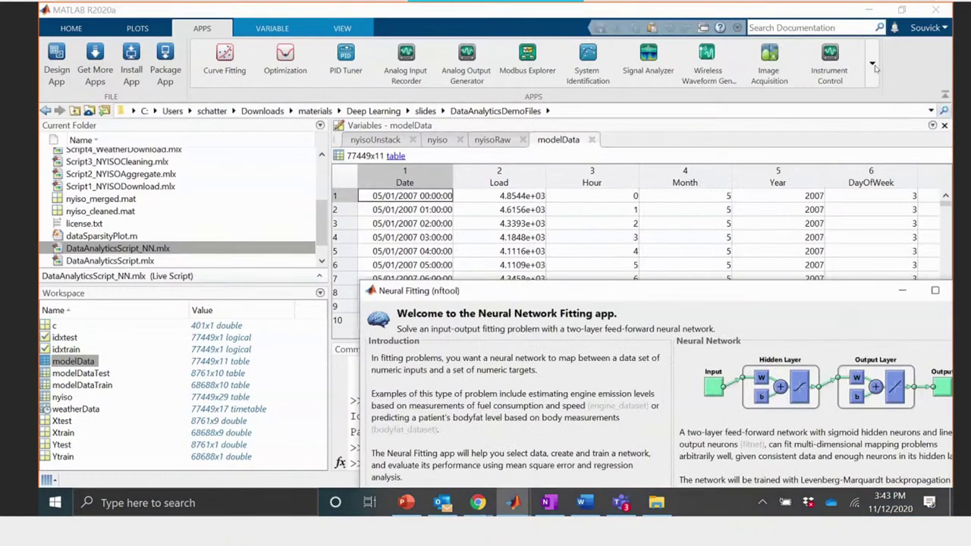
pyautogui.click(873, 66)
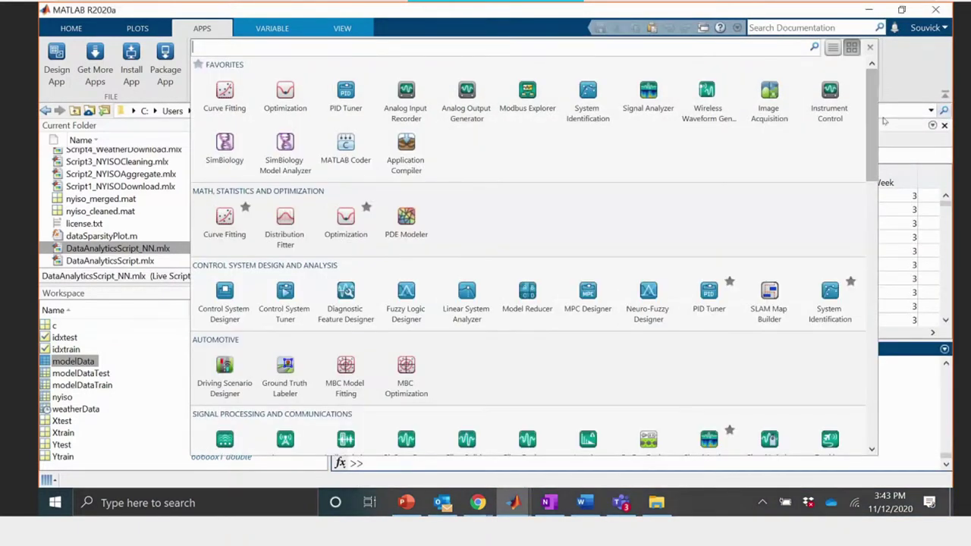
pyautogui.moveTo(875, 112); pyautogui.dragTo(873, 373)
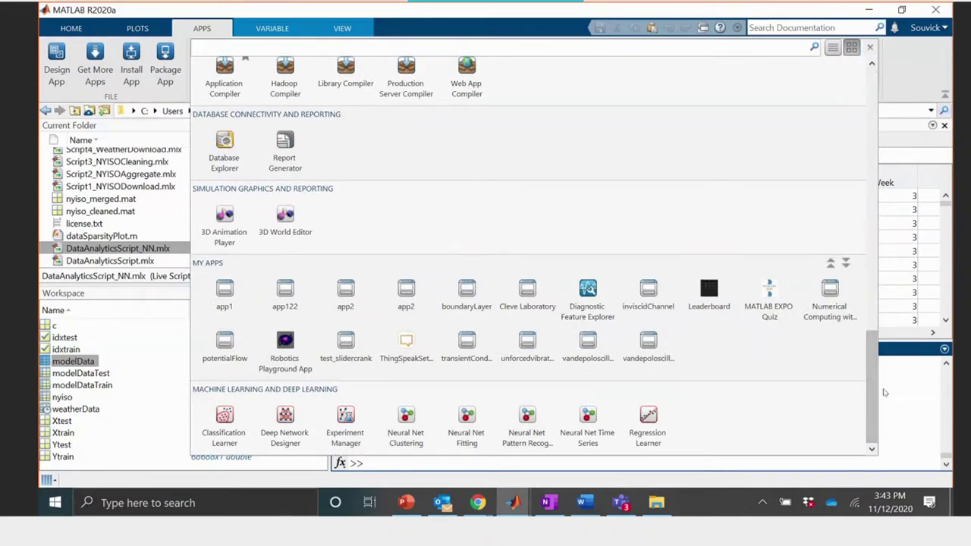
pyautogui.click(466, 421)
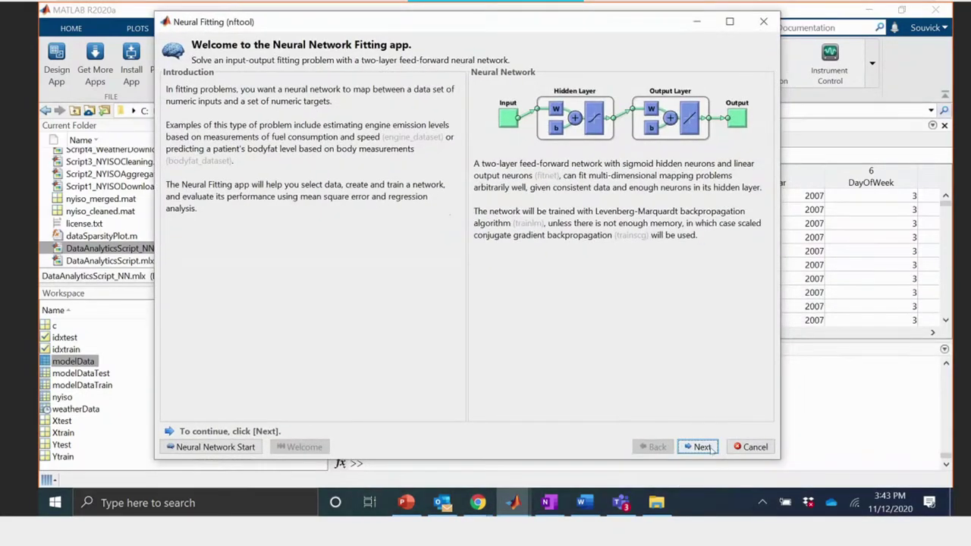
# - Select Xtrain as the inputs and Ytrain as the targets, with the samples arranged as matrix rows
pyautogui.click(701, 447)
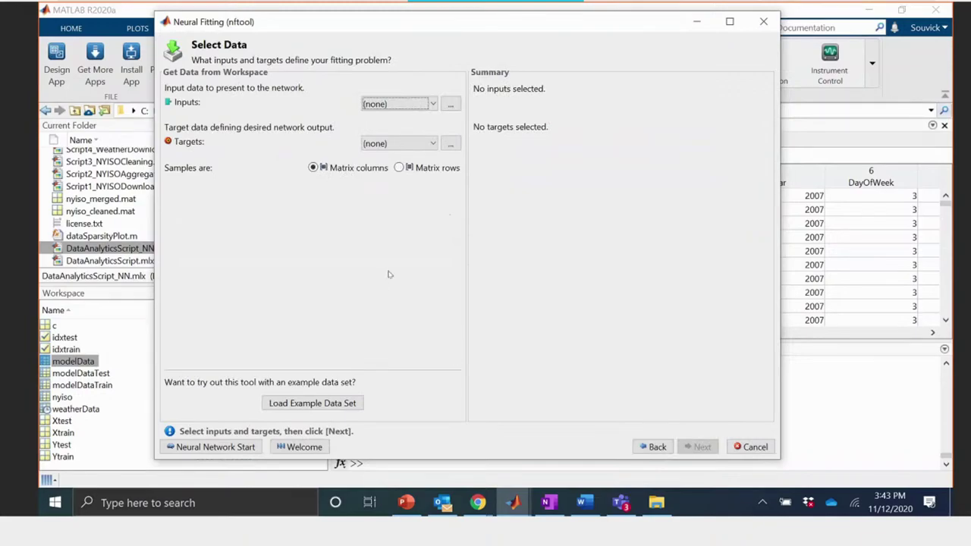
pyautogui.click(412, 104)
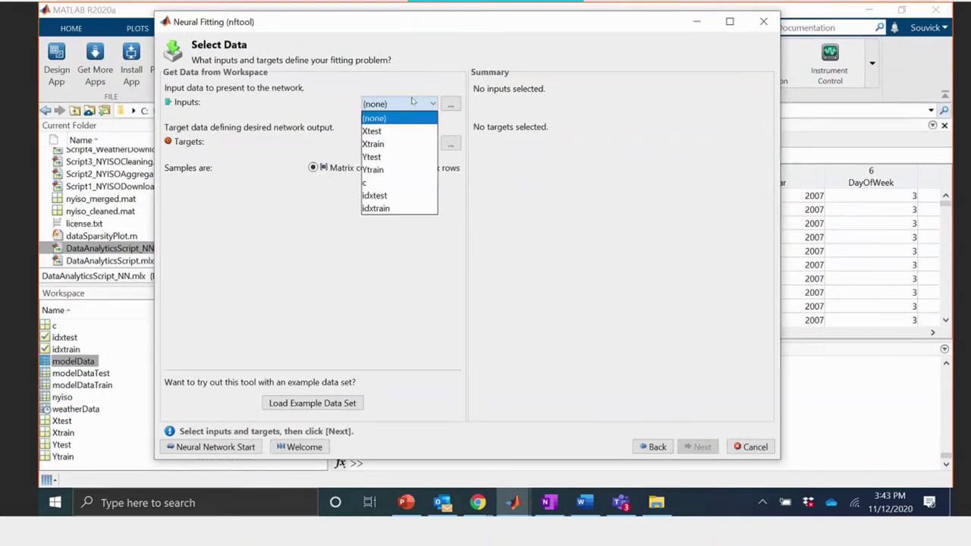
pyautogui.click(396, 145)
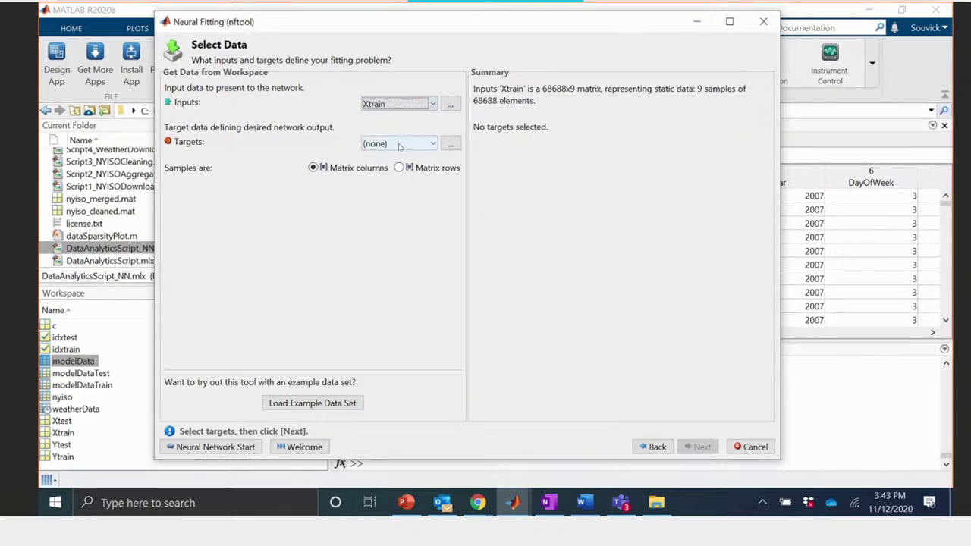
pyautogui.click(399, 144)
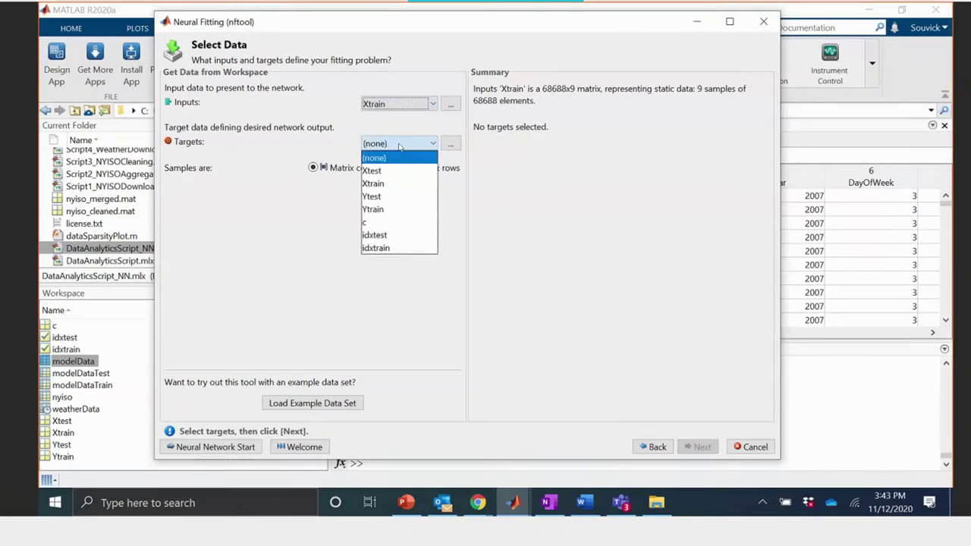
pyautogui.click(385, 210)
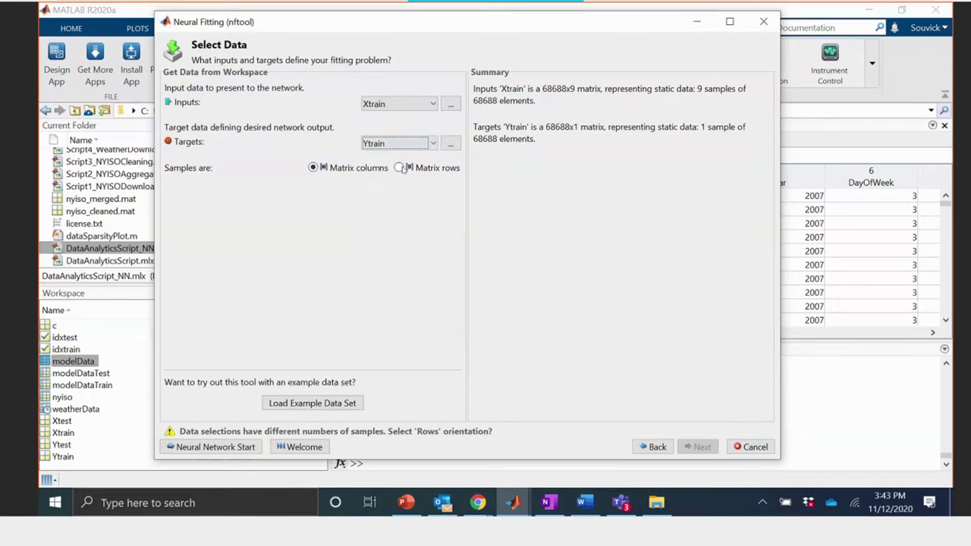
pyautogui.click(400, 167)
pyautogui.click(698, 446)
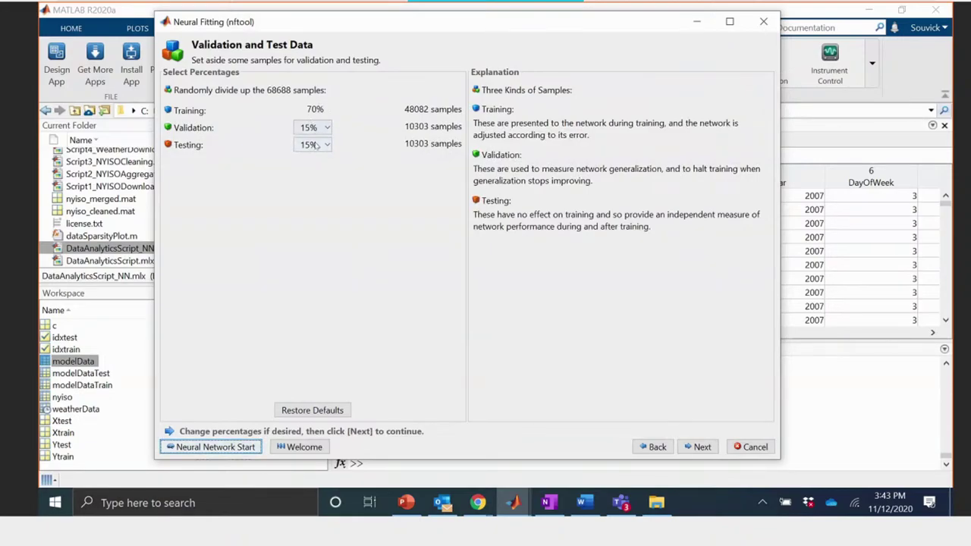
# - Keep 15% validation, 15% testing and 10 hidden neurons, and train the network with the Levenberg-Marquardt algorithm
pyautogui.click(698, 449)
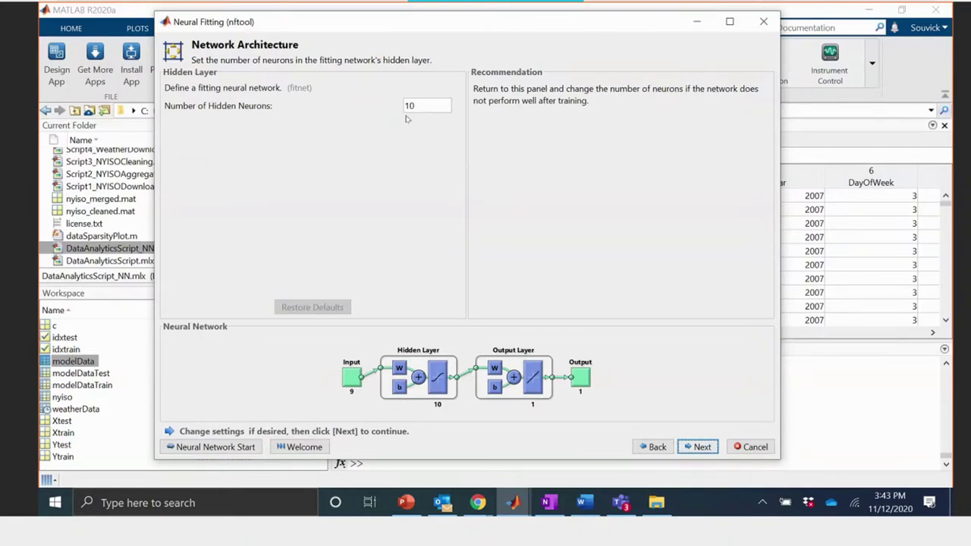
pyautogui.click(699, 447)
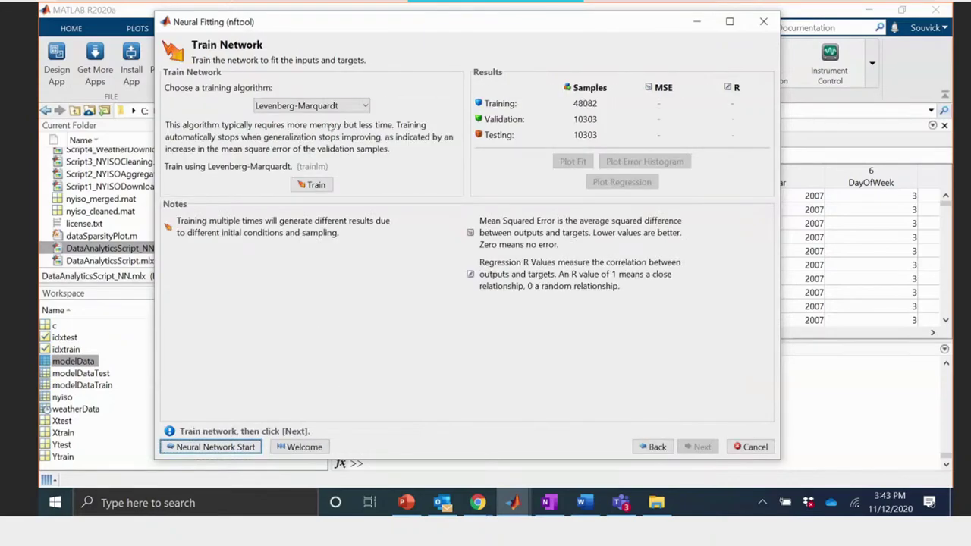
pyautogui.click(365, 106)
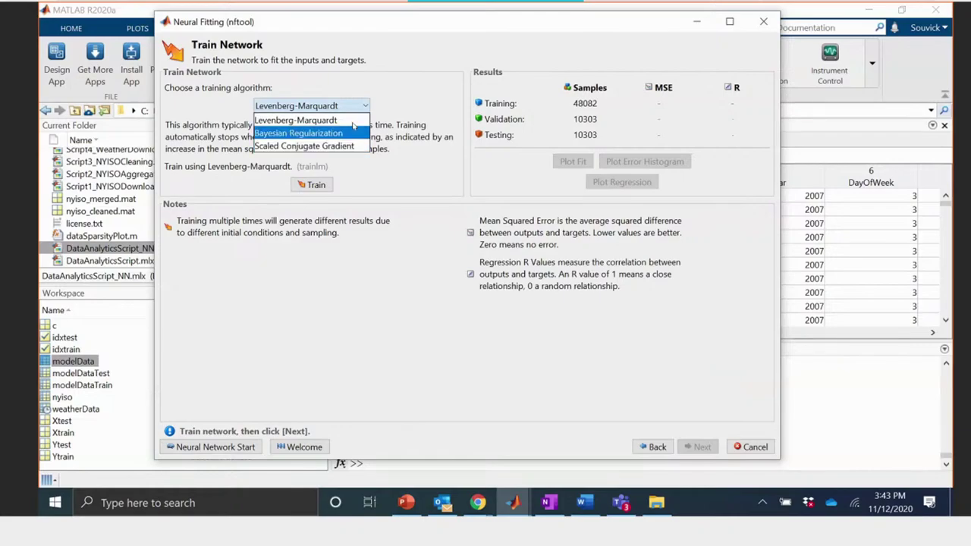
pyautogui.click(300, 186)
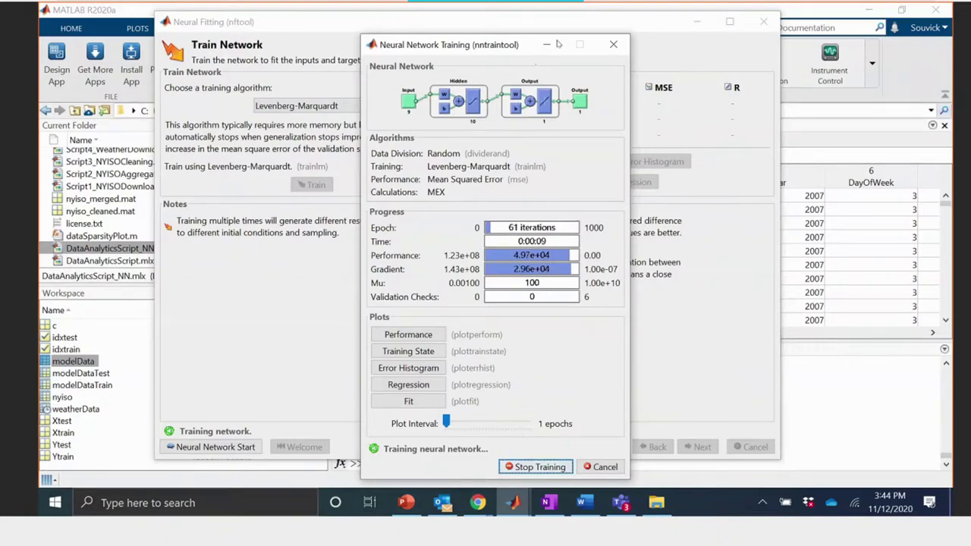
pyautogui.moveTo(409, 44); pyautogui.dragTo(558, 44)
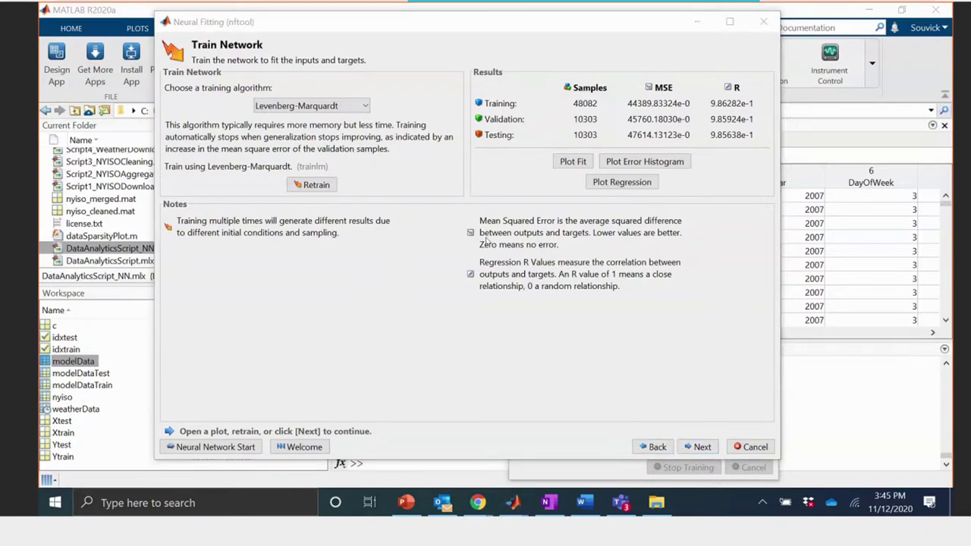
# - Look through the network evaluation, deployment and result-saving options, and close the Neural Fitting app without saving results
pyautogui.click(699, 446)
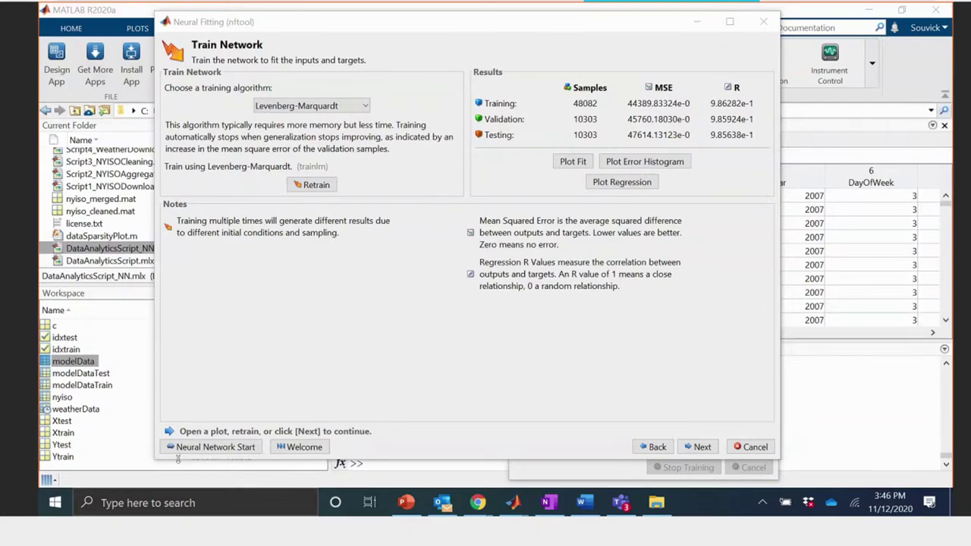
pyautogui.click(701, 447)
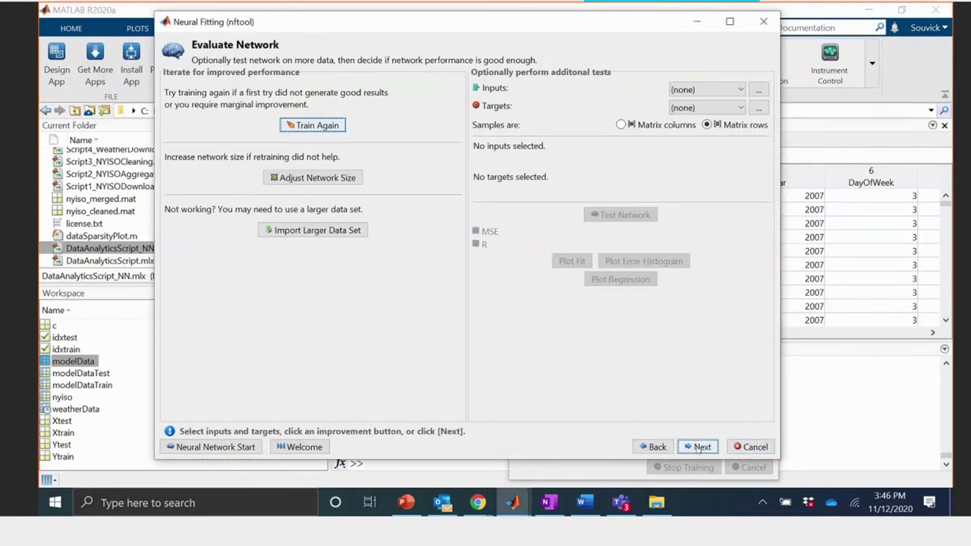
pyautogui.click(699, 448)
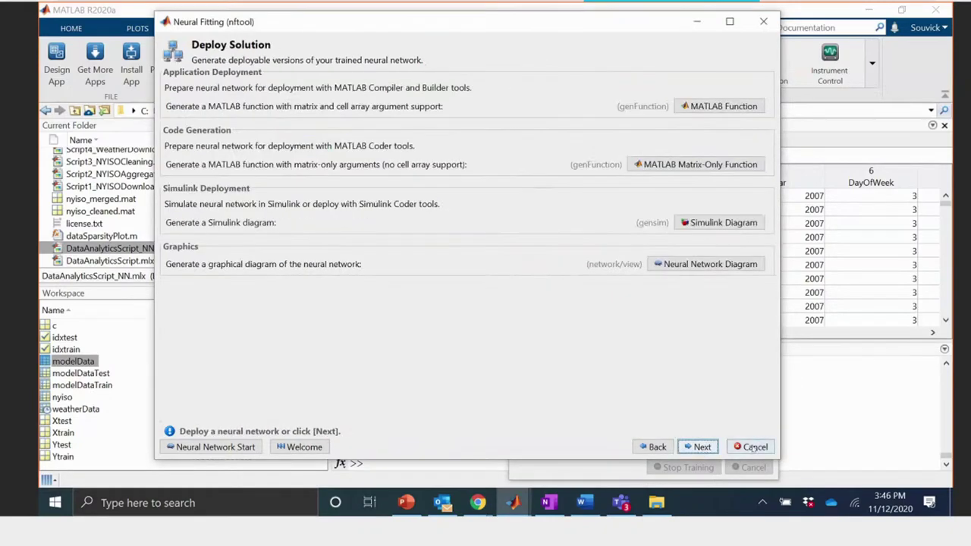
pyautogui.click(703, 448)
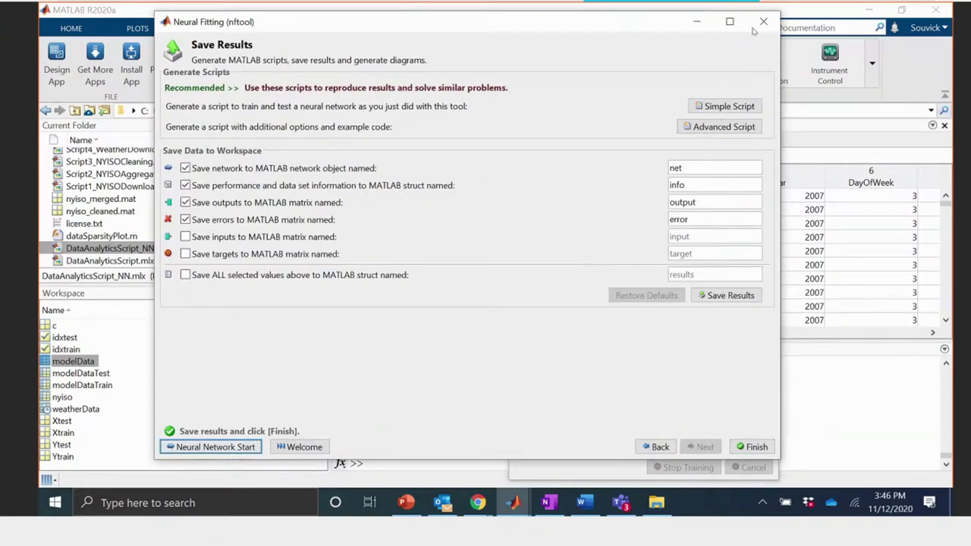
pyautogui.click(762, 22)
pyautogui.click(767, 36)
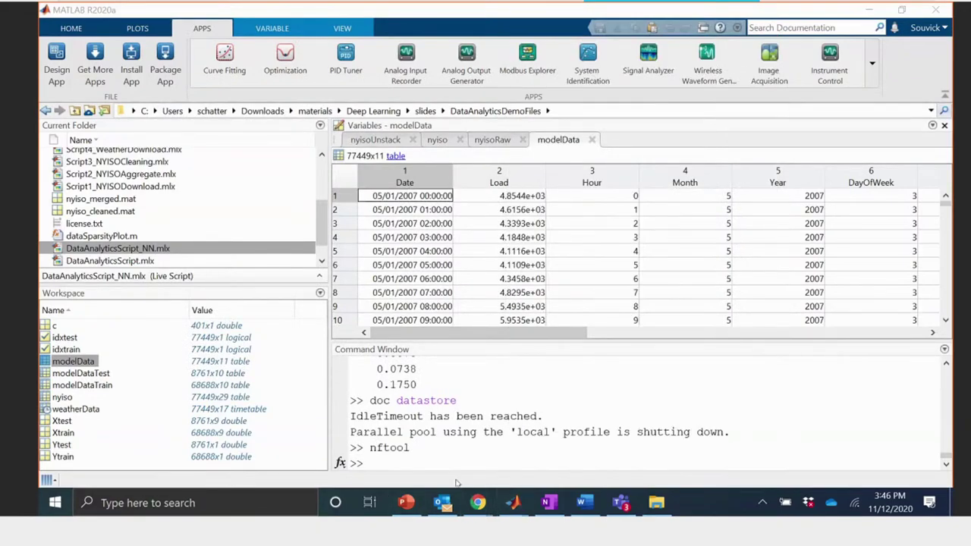
# - Switch to the DL_energy forecasting.pptx presentation in PowerPoint and browse the slides after slide 21
pyautogui.click(407, 502)
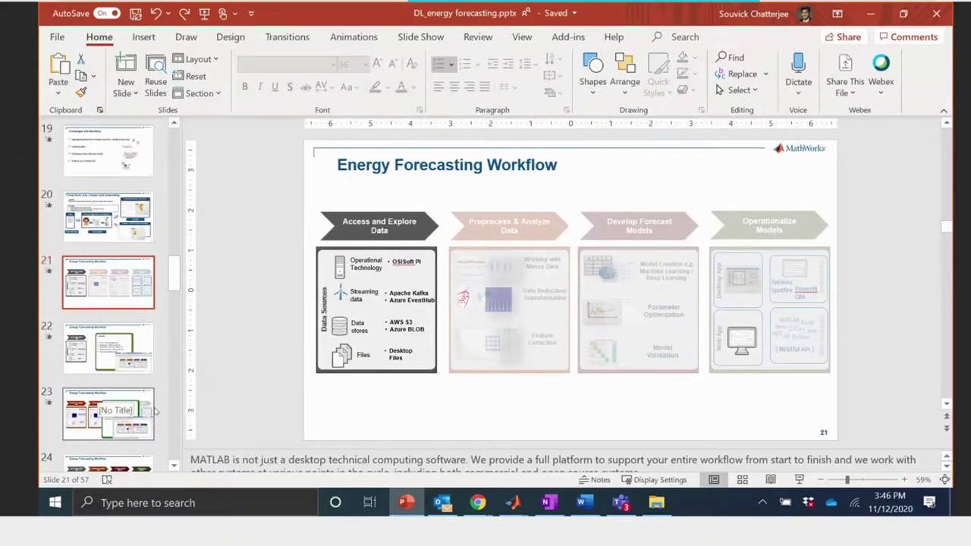
pyautogui.moveTo(175, 280); pyautogui.dragTo(176, 299)
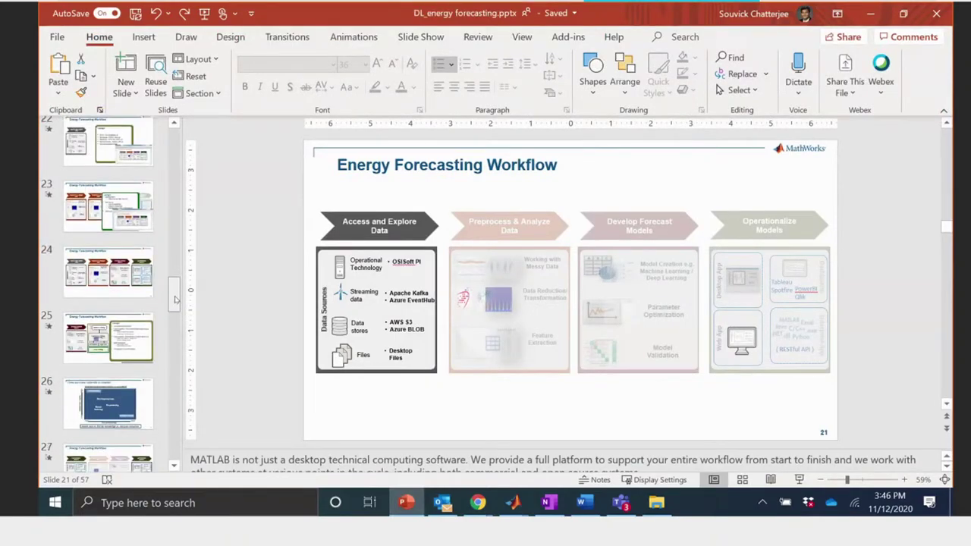